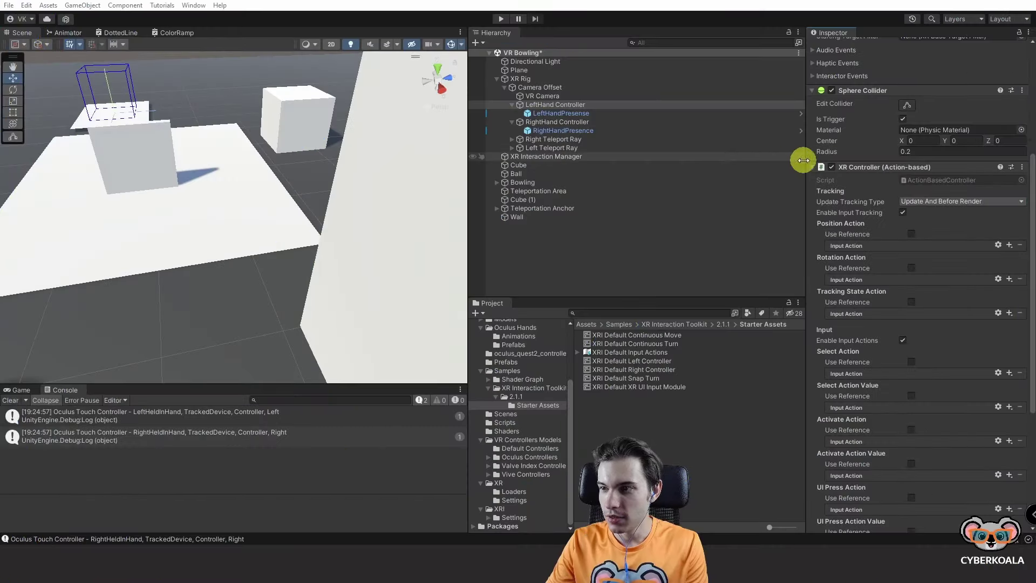
- Compare the RightHand and LeftHand Controllers' components, collapsing and re-expanding the XR Controller component
{"action": "left_click", "coordinate": [635, 126]}
{"action": "left_click", "coordinate": [629, 105]}
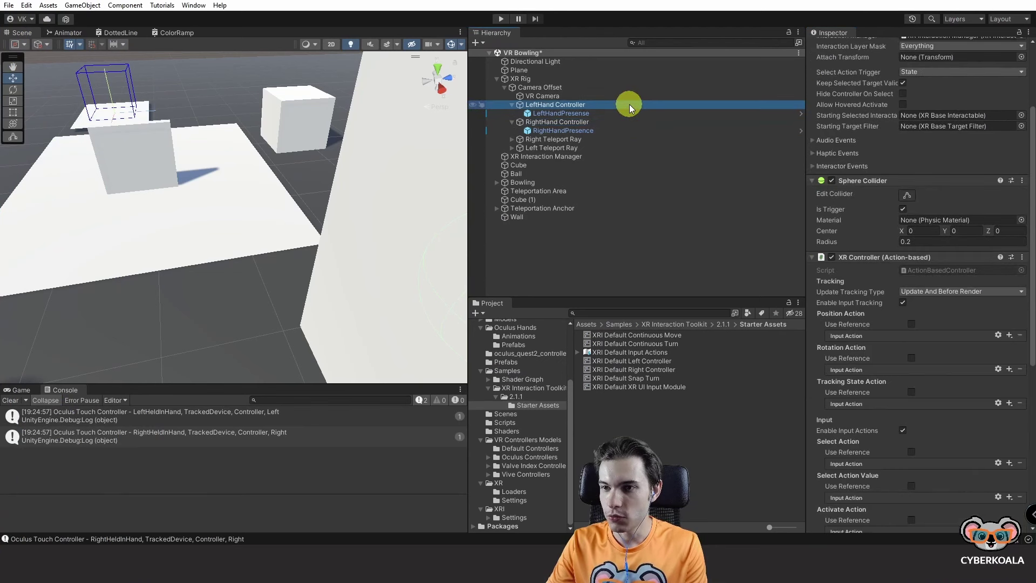
{"action": "scroll", "coordinate": [882, 271], "scroll_direction": "down", "scroll_amount": 3}
{"action": "left_click", "coordinate": [552, 123]}
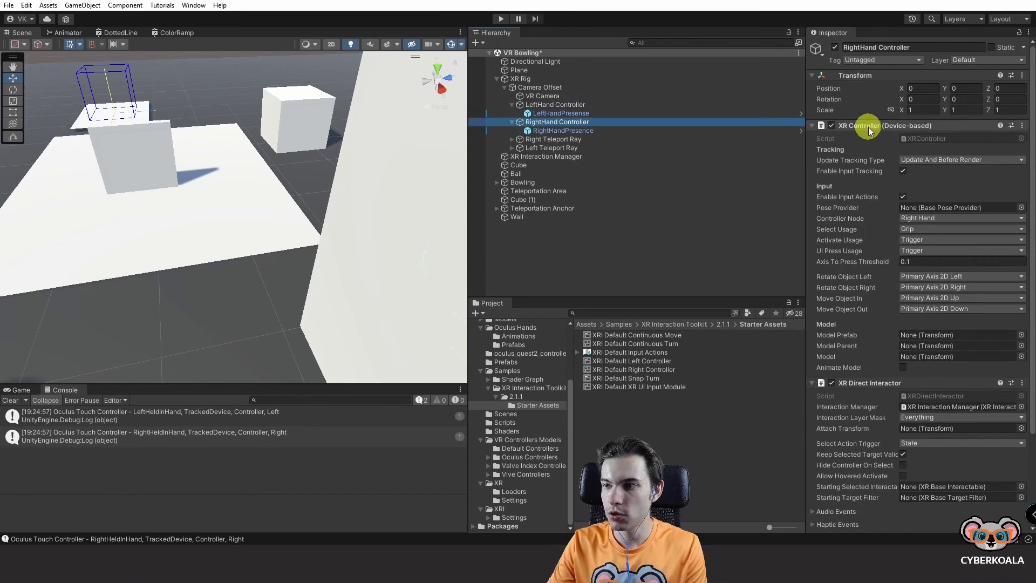
{"action": "double_click", "coordinate": [912, 126]}
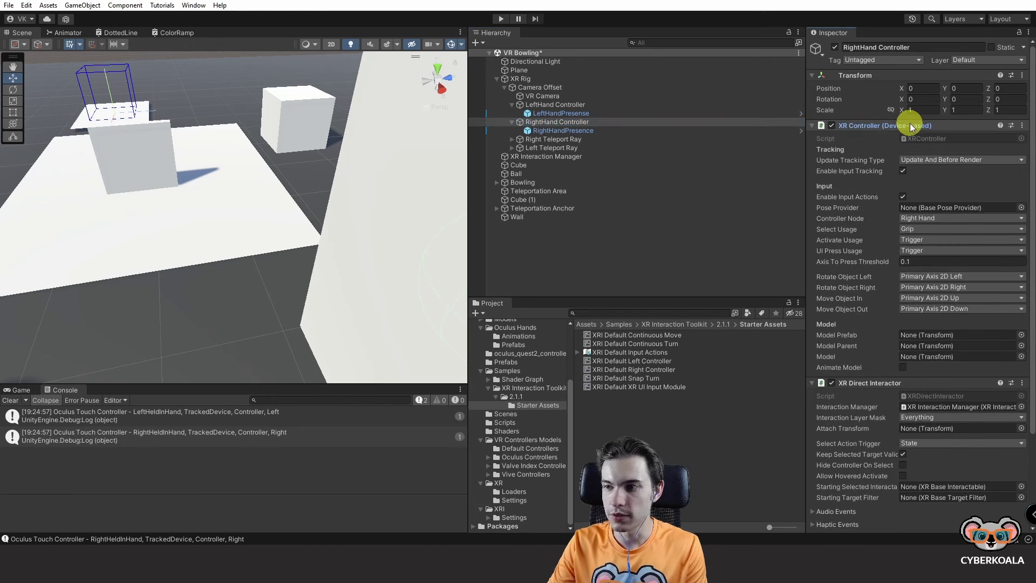
{"action": "left_click", "coordinate": [912, 125]}
{"action": "left_click", "coordinate": [912, 125]}
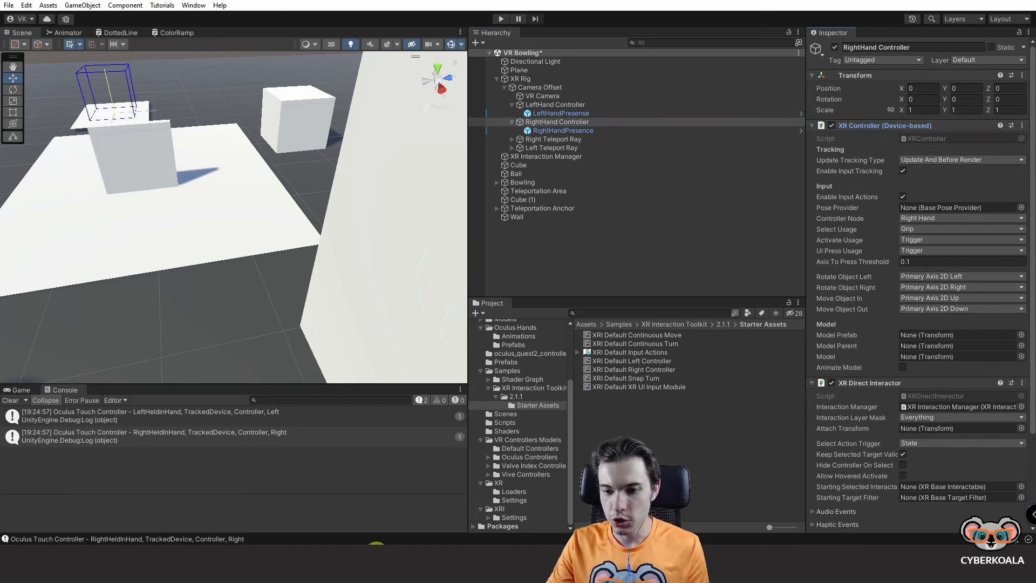
- On the course site in Chrome, view the Занятие lesson video, then its Материалы tab
{"action": "mouse_move", "coordinate": [298, 541]}
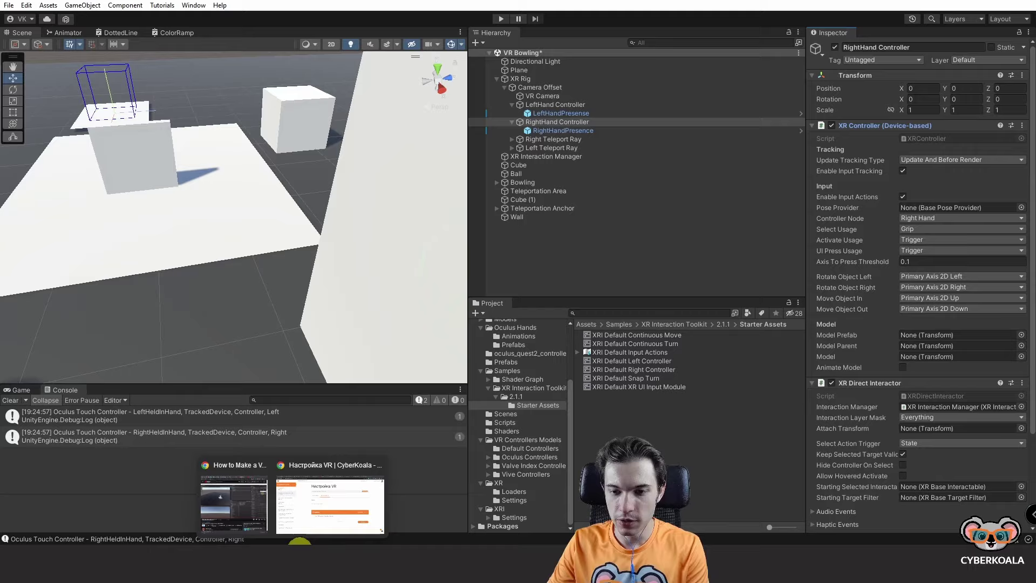
{"action": "left_click", "coordinate": [319, 519]}
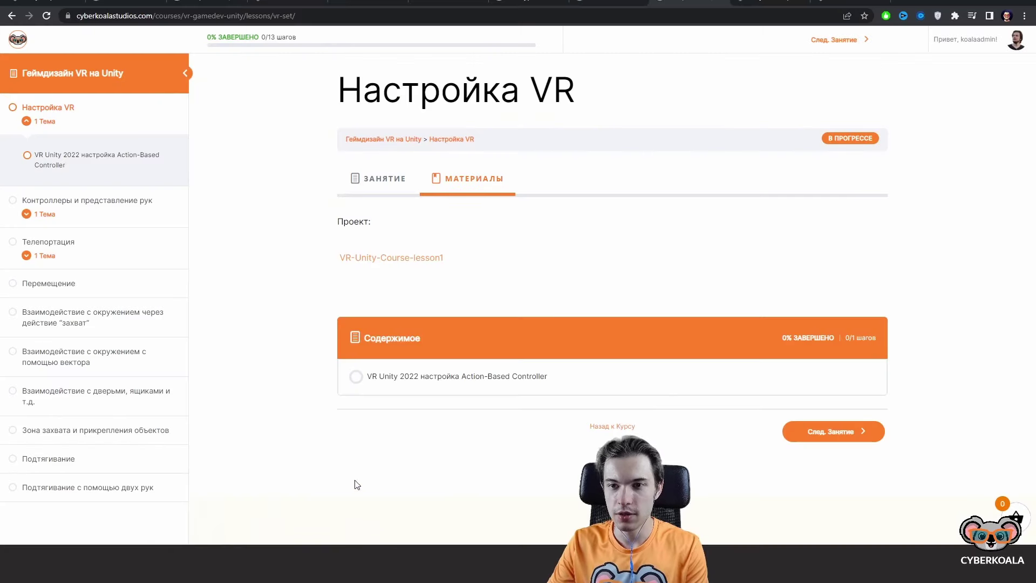
{"action": "left_click", "coordinate": [447, 377]}
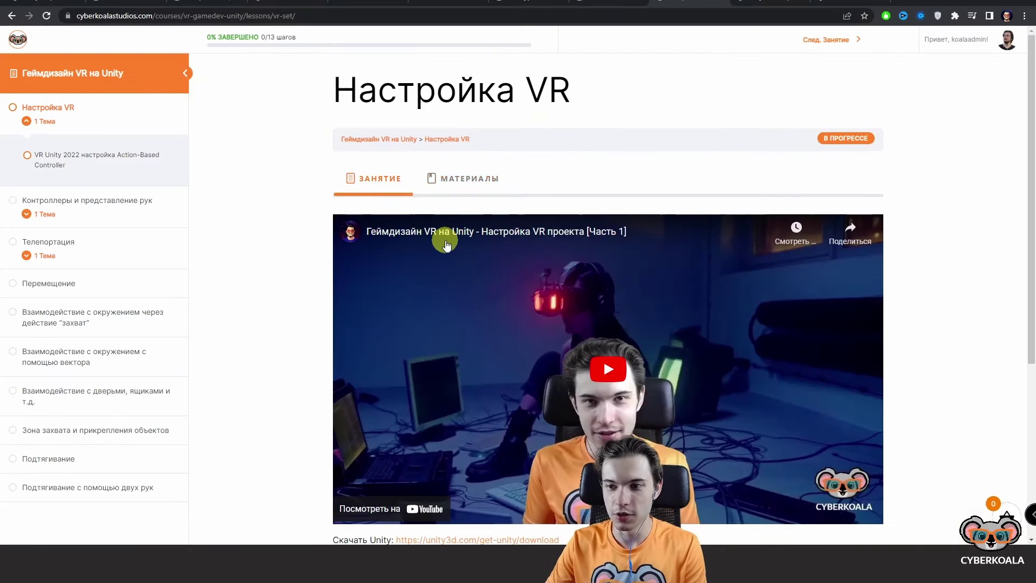
{"action": "scroll", "coordinate": [520, 240], "scroll_direction": "down", "scroll_amount": 3}
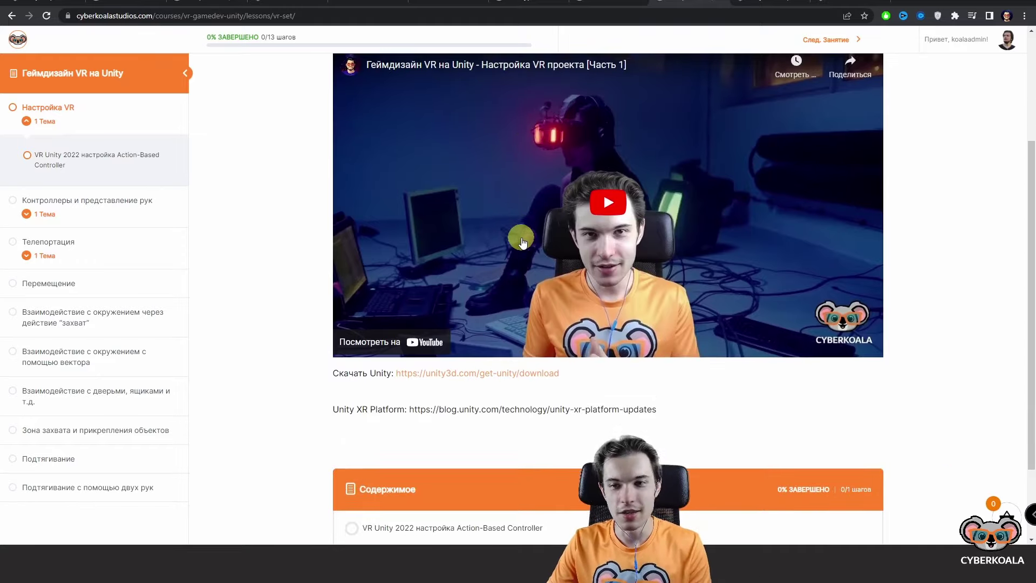
{"action": "scroll", "coordinate": [521, 238], "scroll_direction": "up", "scroll_amount": 2}
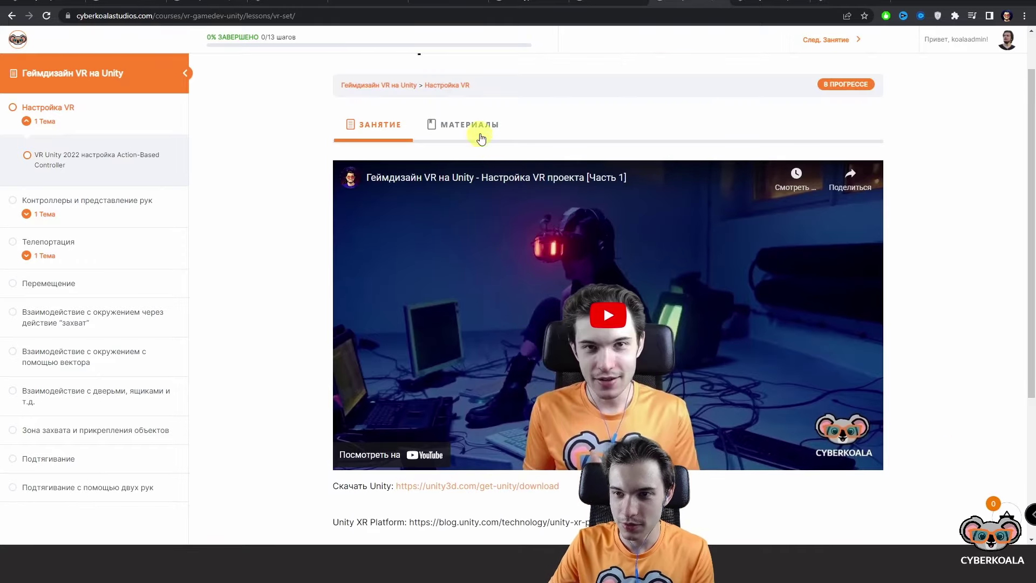
{"action": "left_click", "coordinate": [482, 138]}
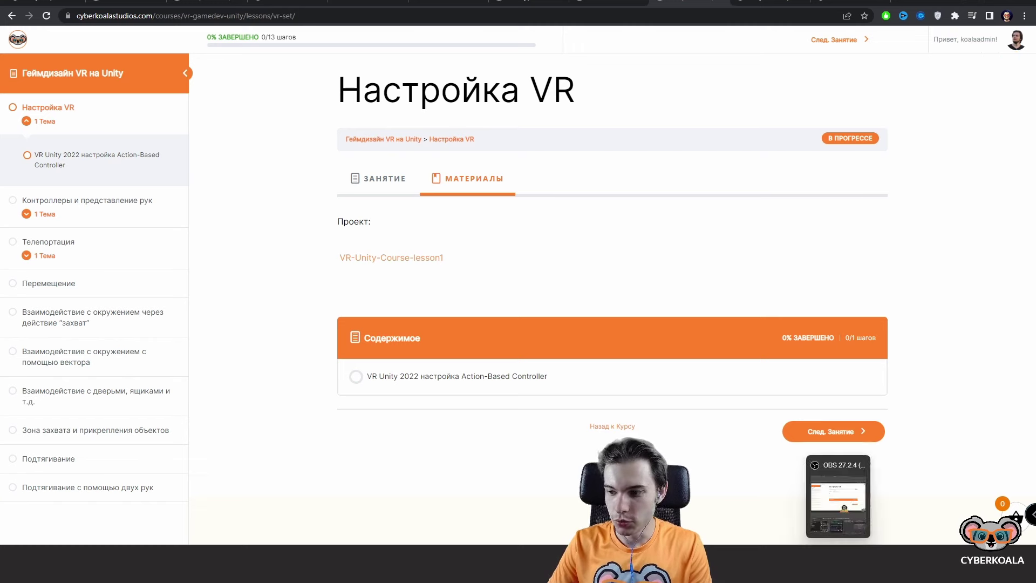
- Back in Unity, remove the XR Controller component from the RightHand Controller
{"action": "left_click", "coordinate": [878, 498]}
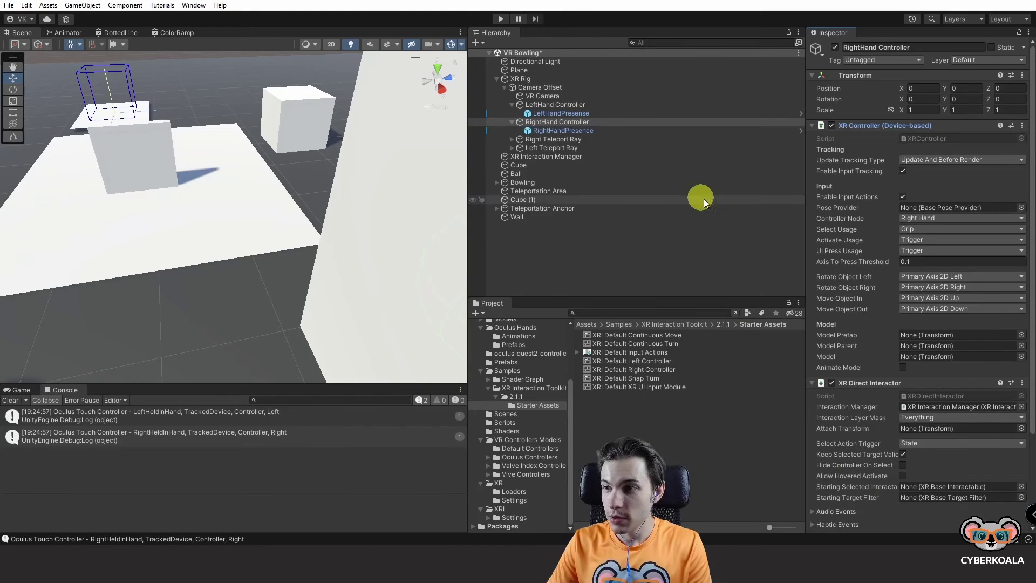
{"action": "right_click", "coordinate": [882, 124]}
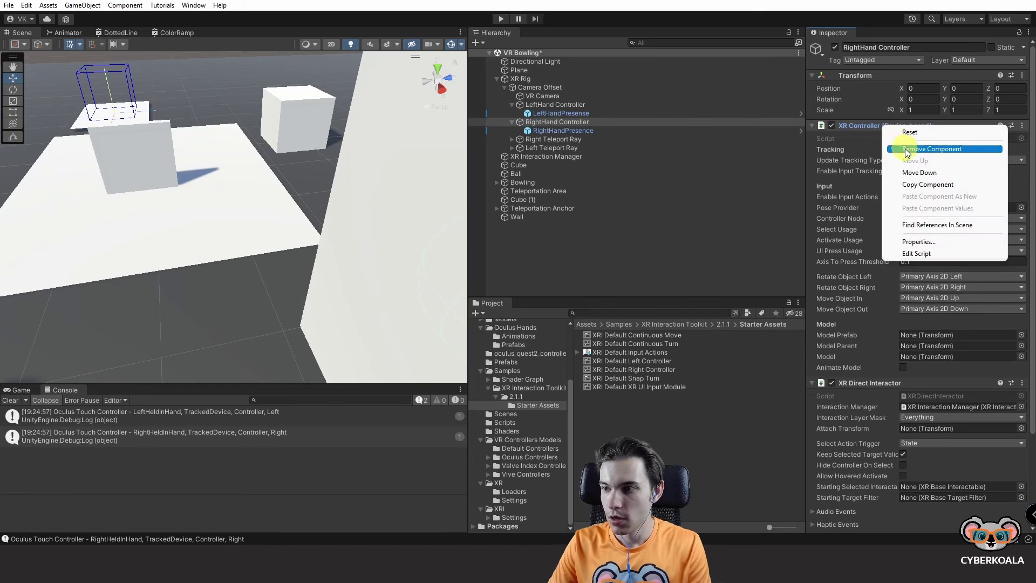
{"action": "left_click", "coordinate": [899, 146]}
{"action": "left_click", "coordinate": [548, 118]}
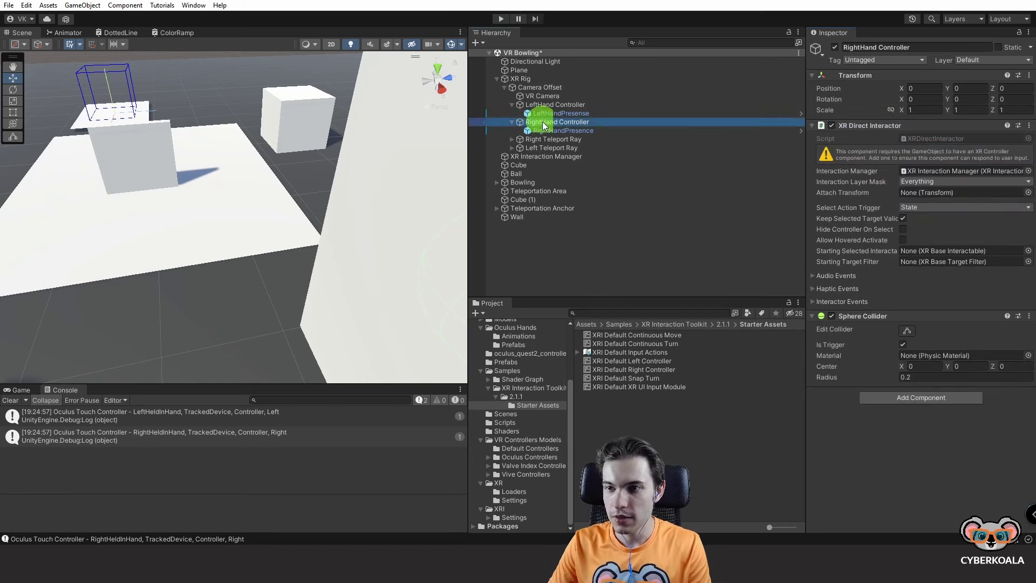
- Remove the XR Controller component from the LeftHand Controller, leaving XR Direct Interactor and Sphere Collider
{"action": "left_click", "coordinate": [556, 104]}
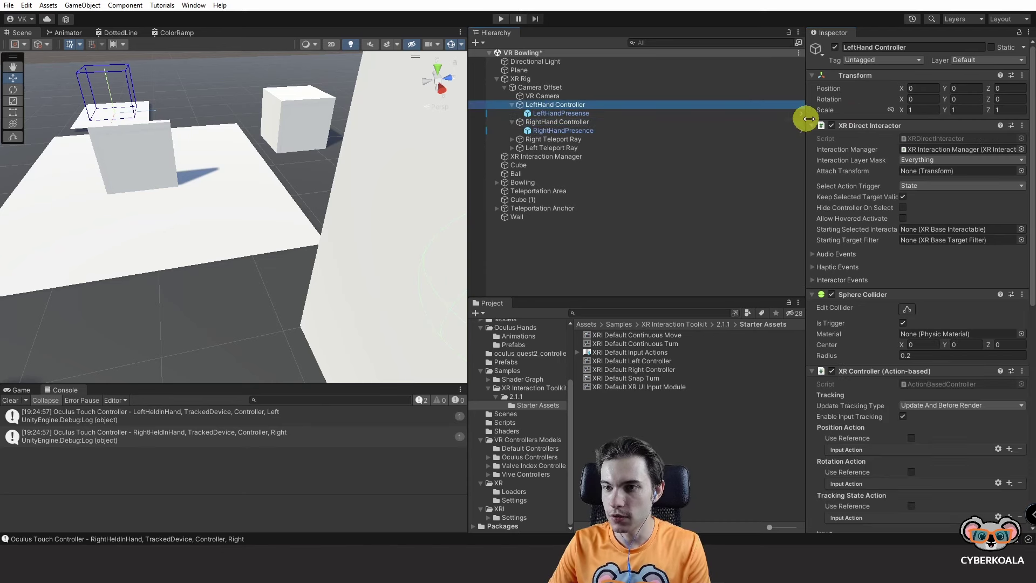
{"action": "left_click", "coordinate": [889, 127]}
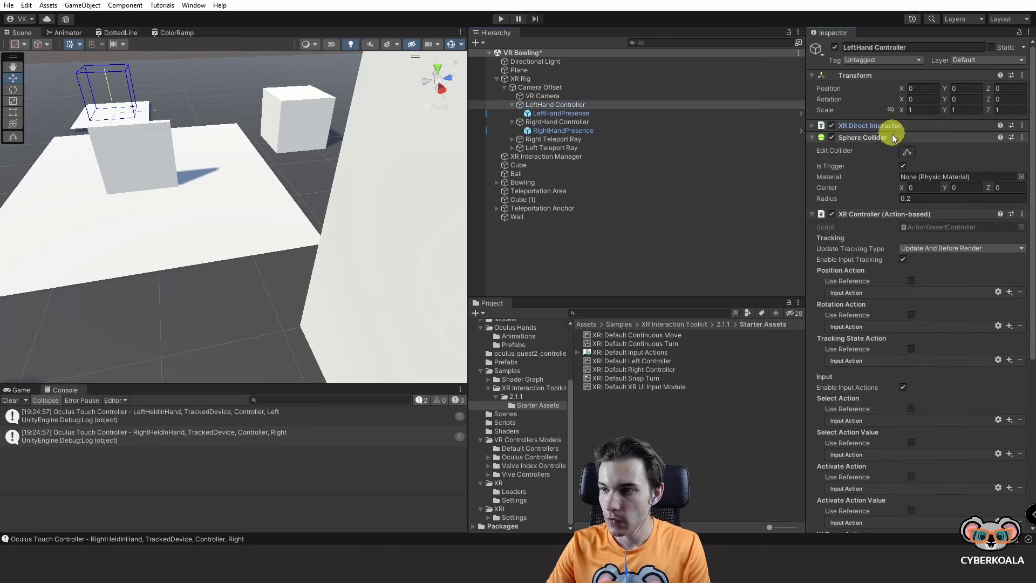
{"action": "left_click", "coordinate": [891, 137]}
{"action": "right_click", "coordinate": [888, 148]}
{"action": "left_click", "coordinate": [875, 151]}
{"action": "right_click", "coordinate": [879, 149]}
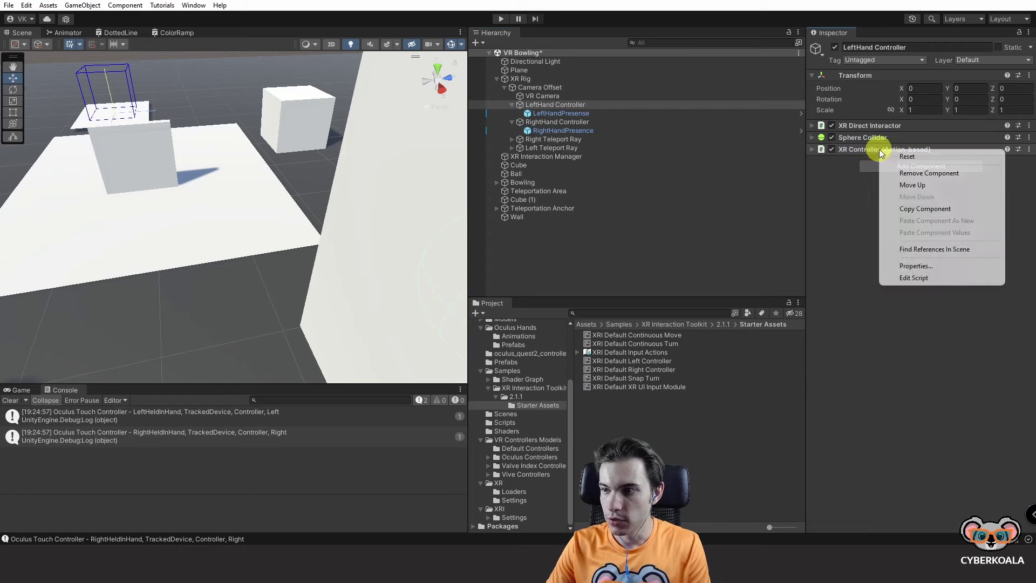
{"action": "left_click", "coordinate": [911, 173]}
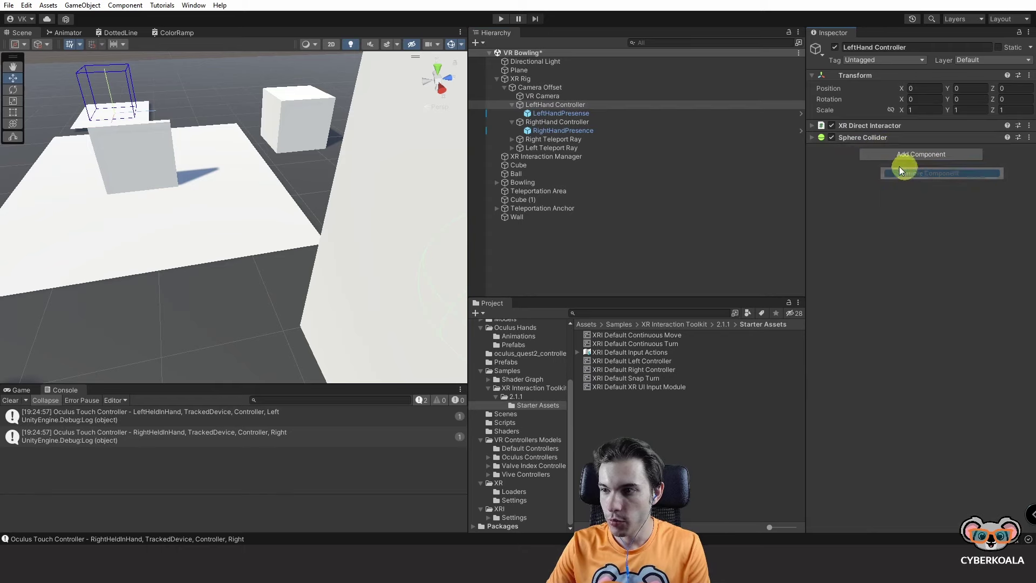
{"action": "left_click", "coordinate": [604, 105]}
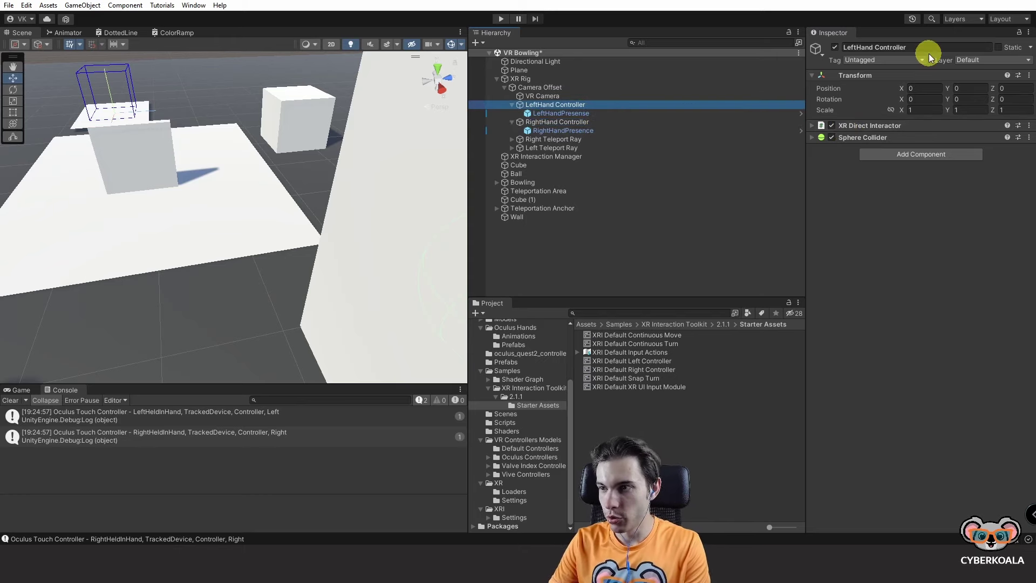
- Add an XR Controller (Action-based) component to the LeftHand Controller
{"action": "left_click", "coordinate": [914, 48]}
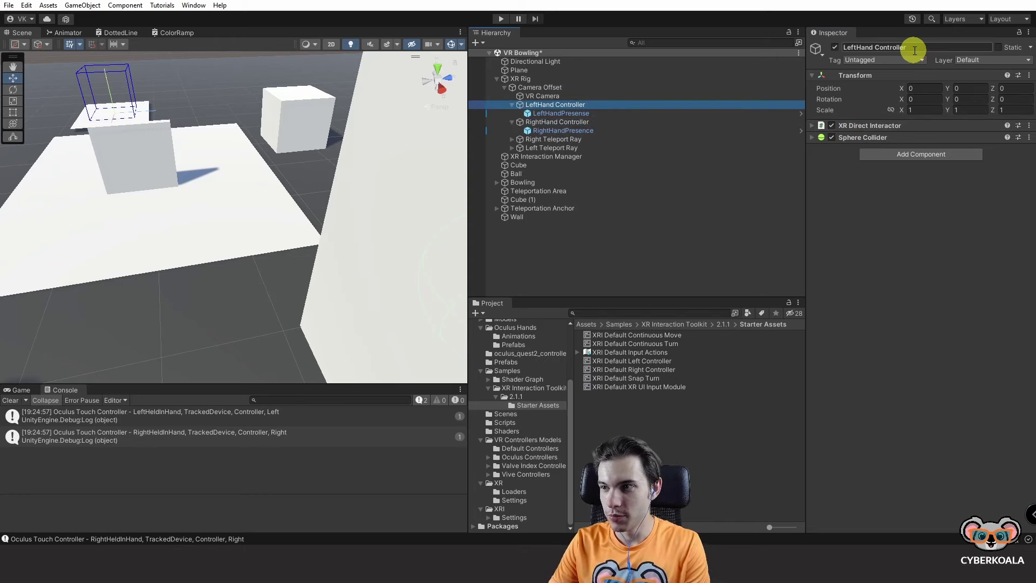
{"action": "left_click", "coordinate": [910, 154]}
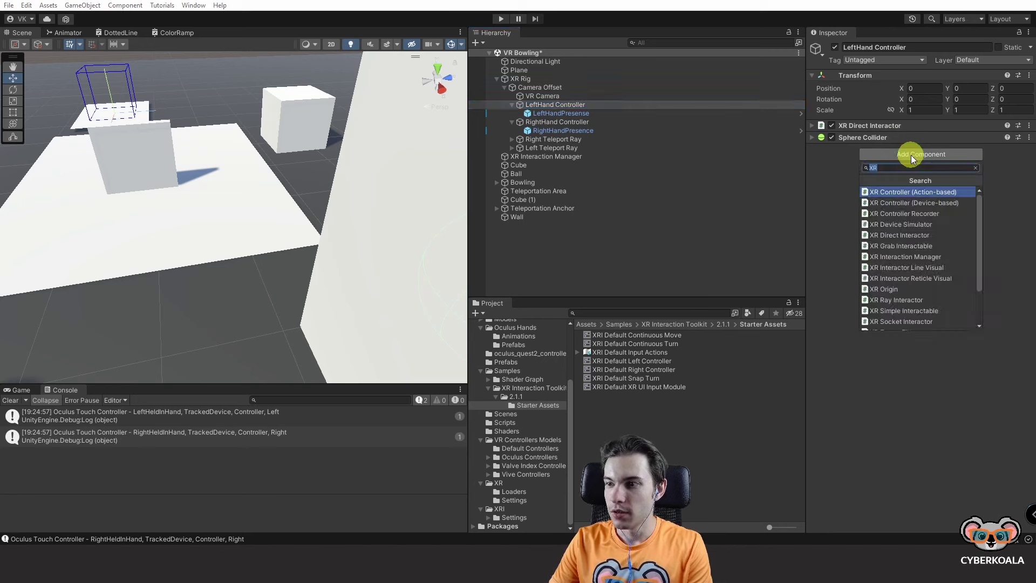
{"action": "left_click", "coordinate": [202, 7]}
{"action": "left_click", "coordinate": [882, 154]}
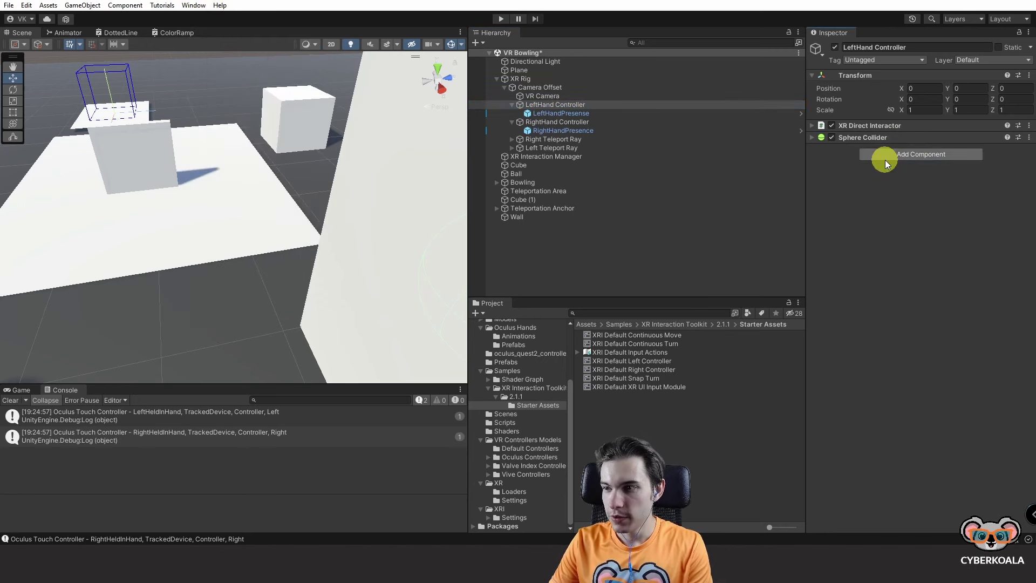
{"action": "left_click", "coordinate": [555, 122]}
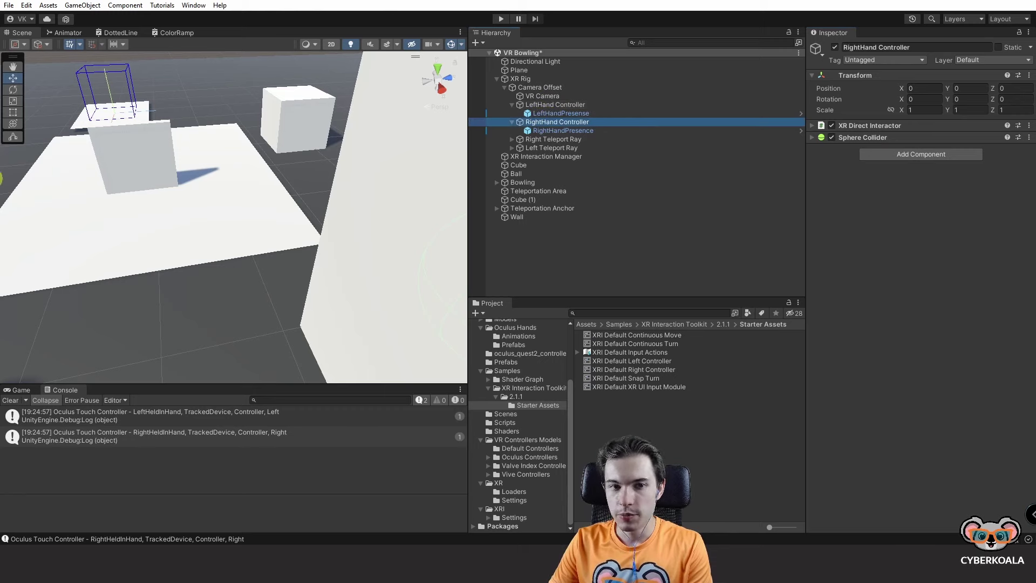
{"action": "left_click", "coordinate": [554, 105]}
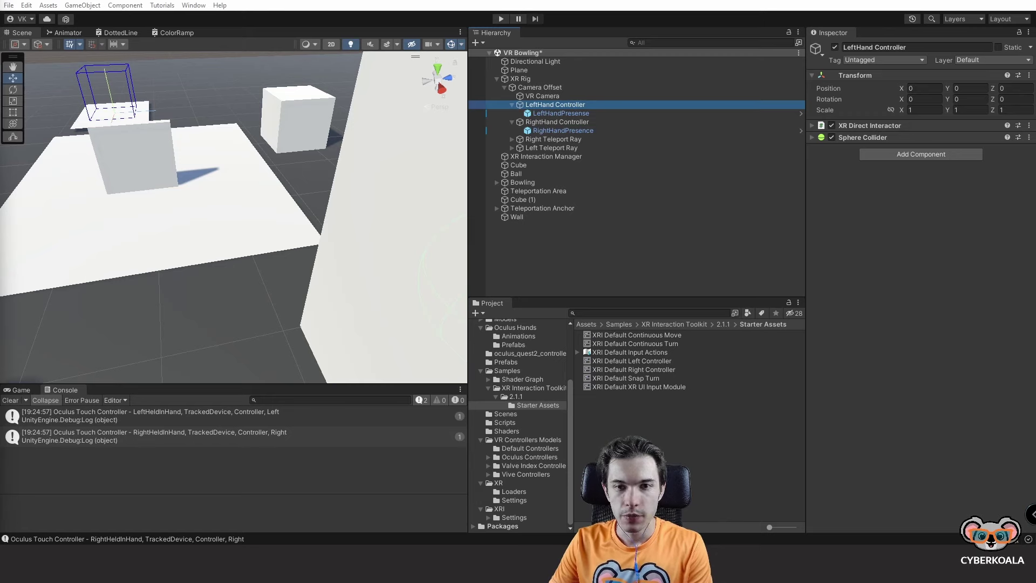
{"action": "left_click", "coordinate": [933, 154]}
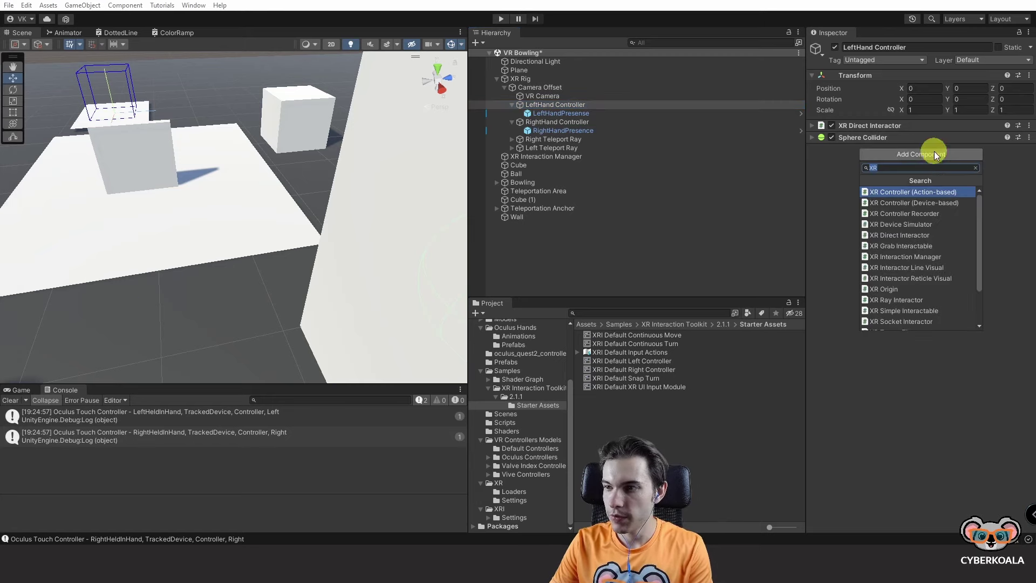
{"action": "left_click", "coordinate": [912, 193]}
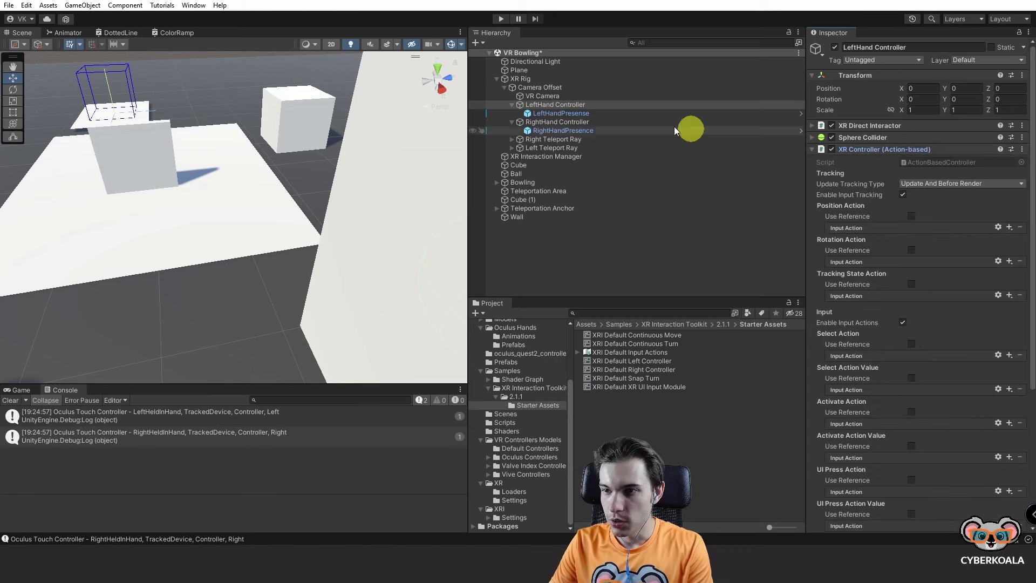
- Add an XR Controller (Action-based) component to the RightHand Controller
{"action": "left_click", "coordinate": [577, 121]}
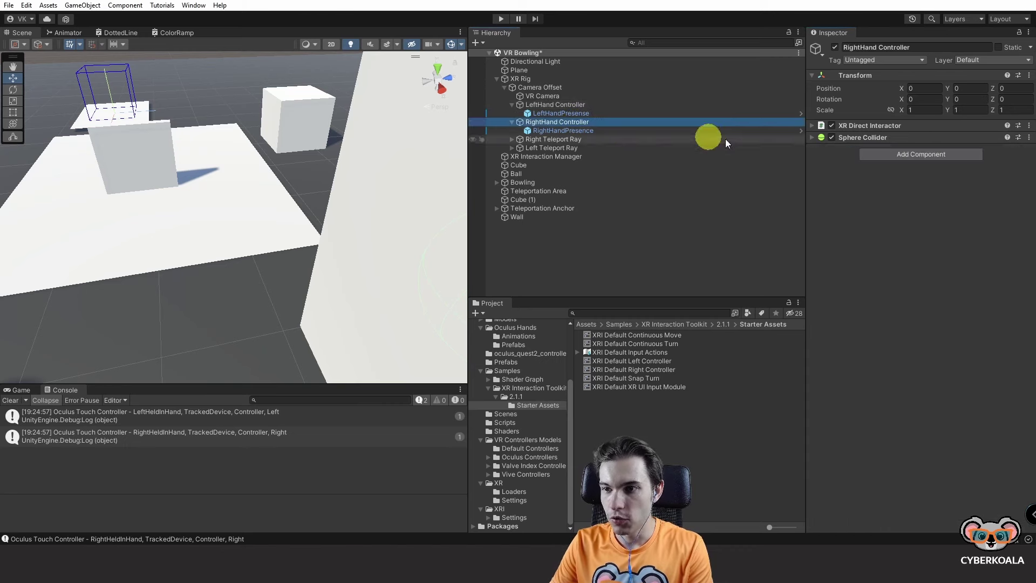
{"action": "left_click", "coordinate": [878, 154]}
{"action": "left_click", "coordinate": [900, 192]}
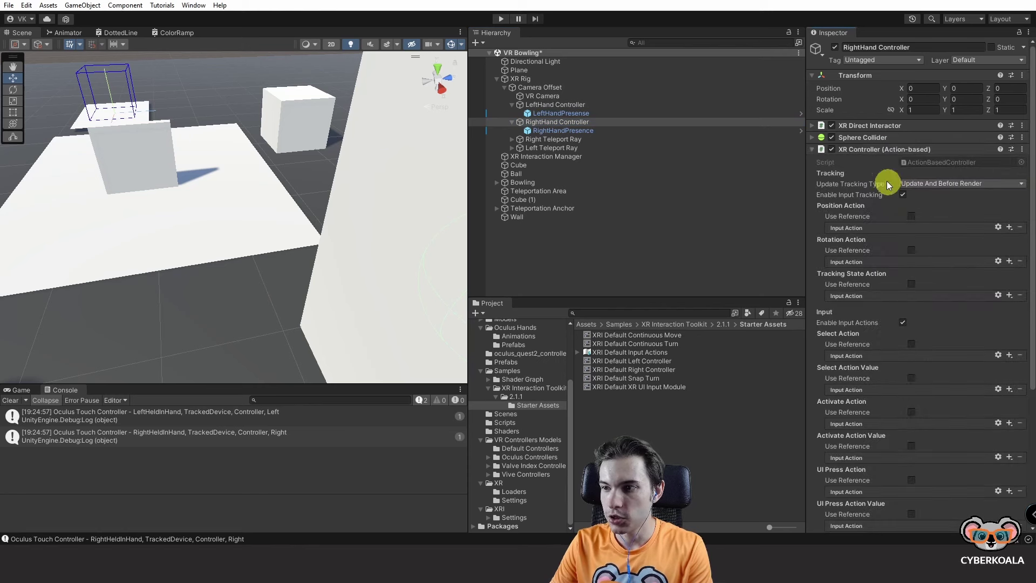
{"action": "scroll", "coordinate": [923, 210], "scroll_direction": "down", "scroll_amount": 2}
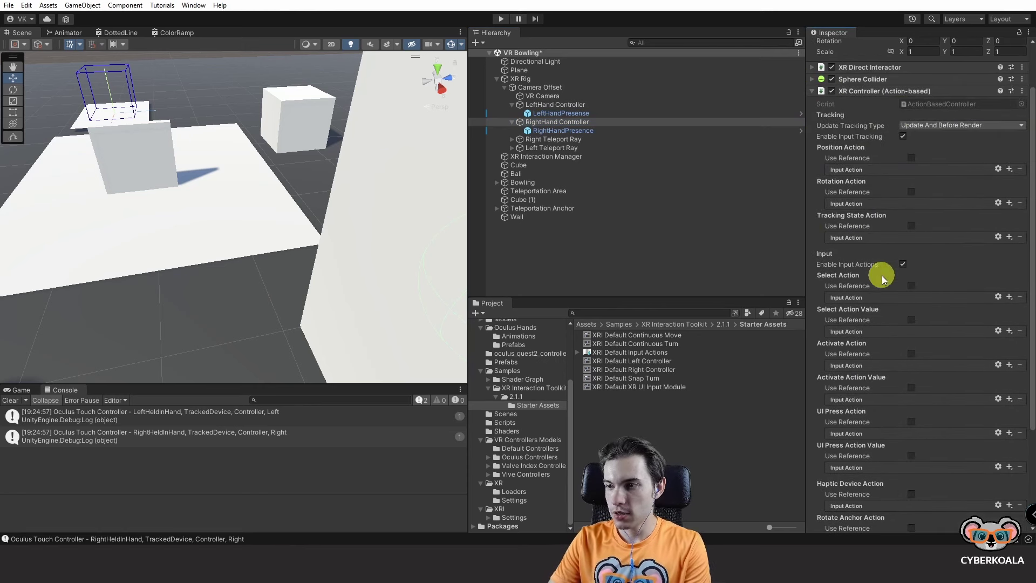
{"action": "left_click", "coordinate": [583, 104]}
- In Package Manager, check the XR Interaction Toolkit's Starter Assets sample
{"action": "left_click", "coordinate": [193, 6]}
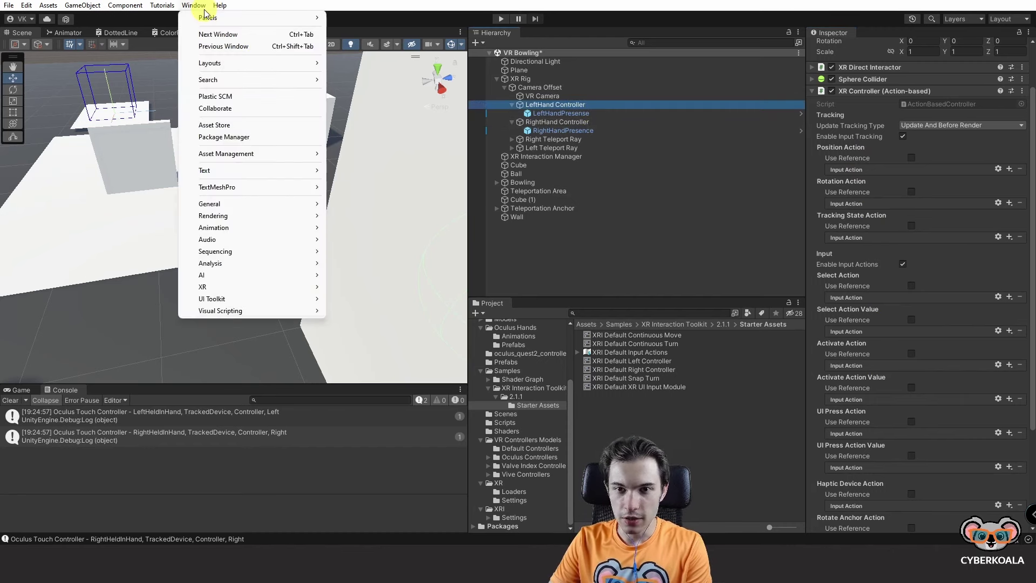
{"action": "left_click", "coordinate": [251, 137]}
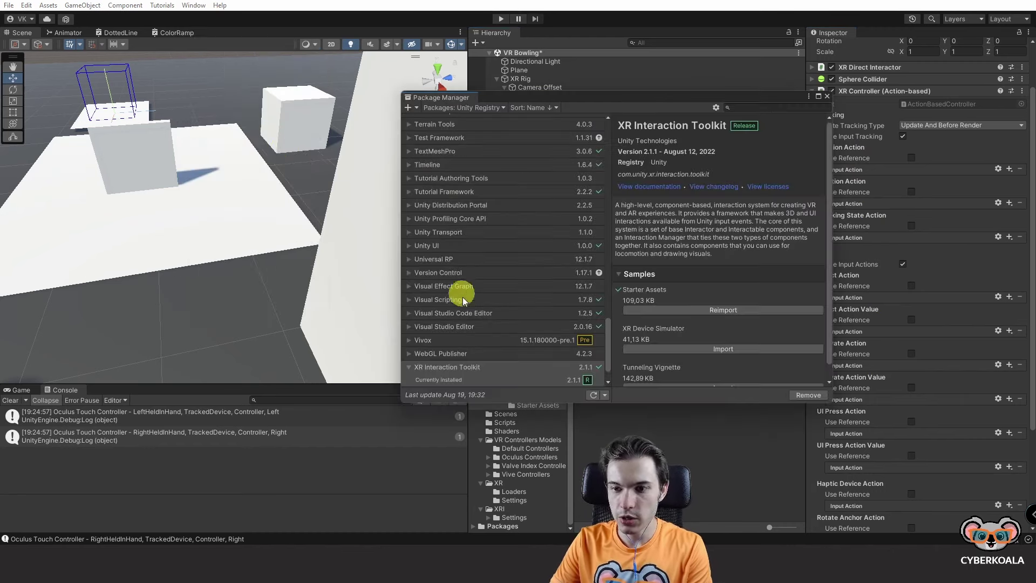
{"action": "left_click", "coordinate": [446, 354]}
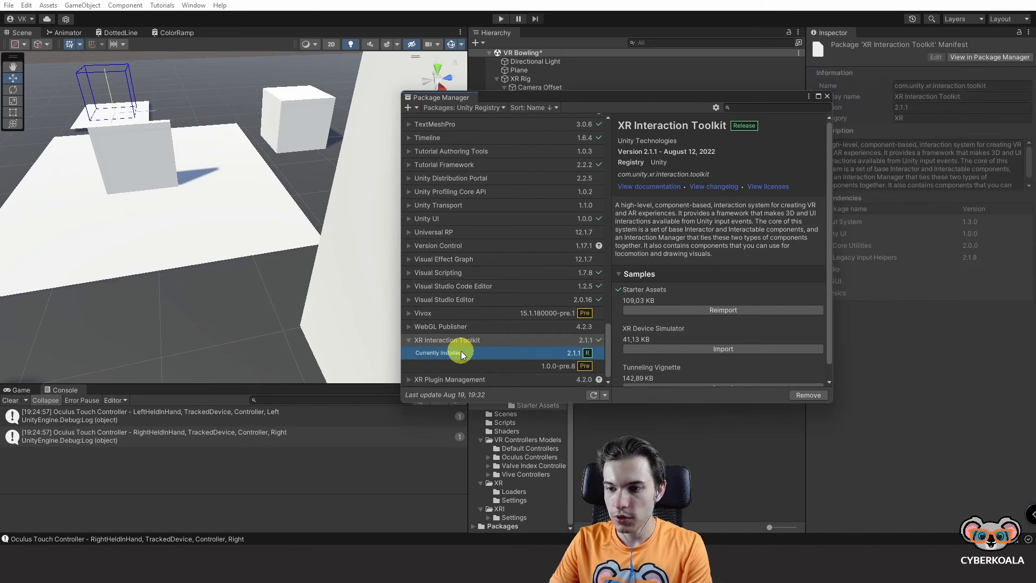
{"action": "scroll", "coordinate": [658, 270], "scroll_direction": "down", "scroll_amount": 1}
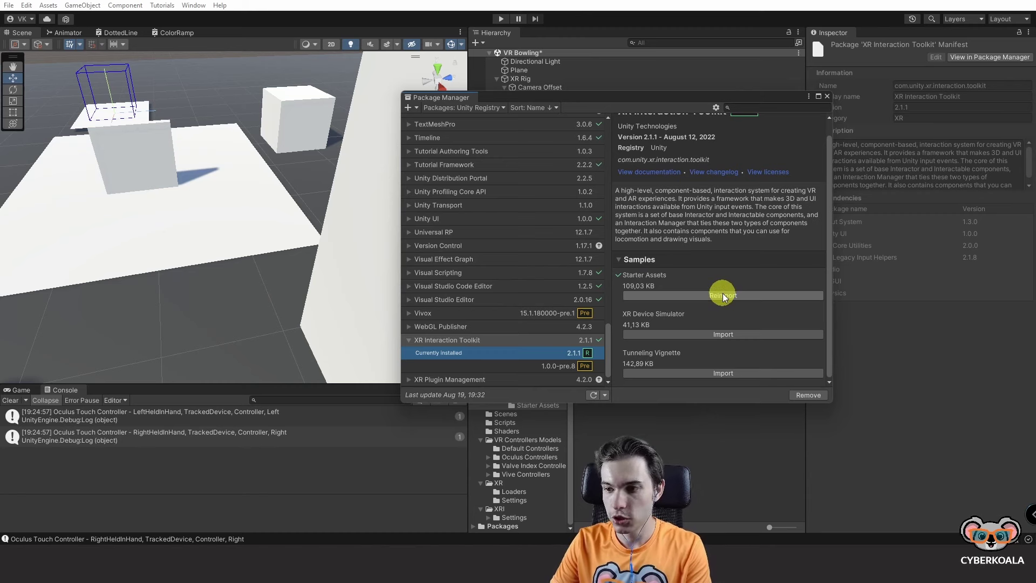
{"action": "left_click", "coordinate": [827, 97]}
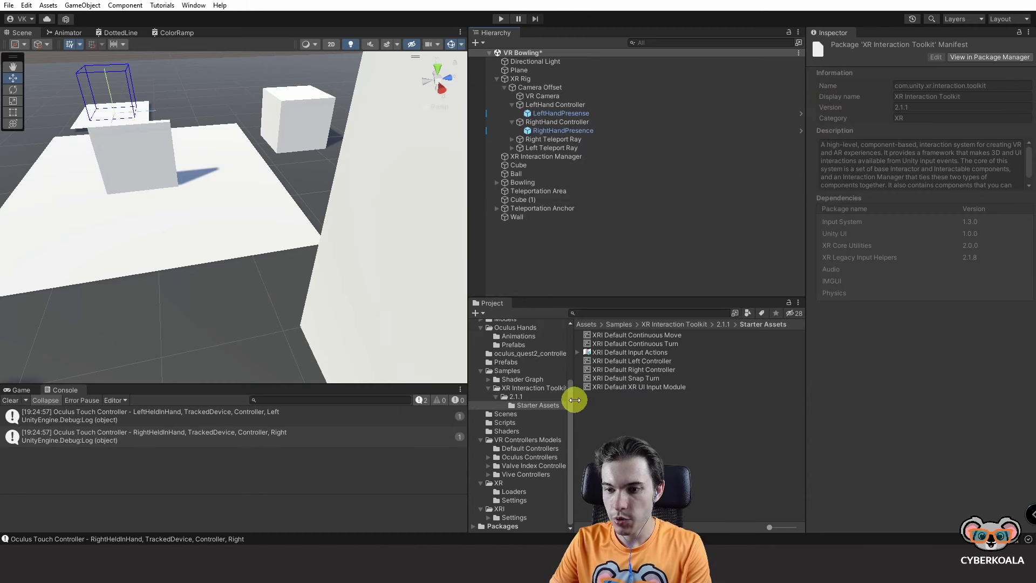
- Browse the Project panel to Samples > XR Interaction Toolkit > 2.1.1 > Starter Assets
{"action": "left_click", "coordinate": [505, 370]}
{"action": "scroll", "coordinate": [519, 349], "scroll_direction": "up", "scroll_amount": 5}
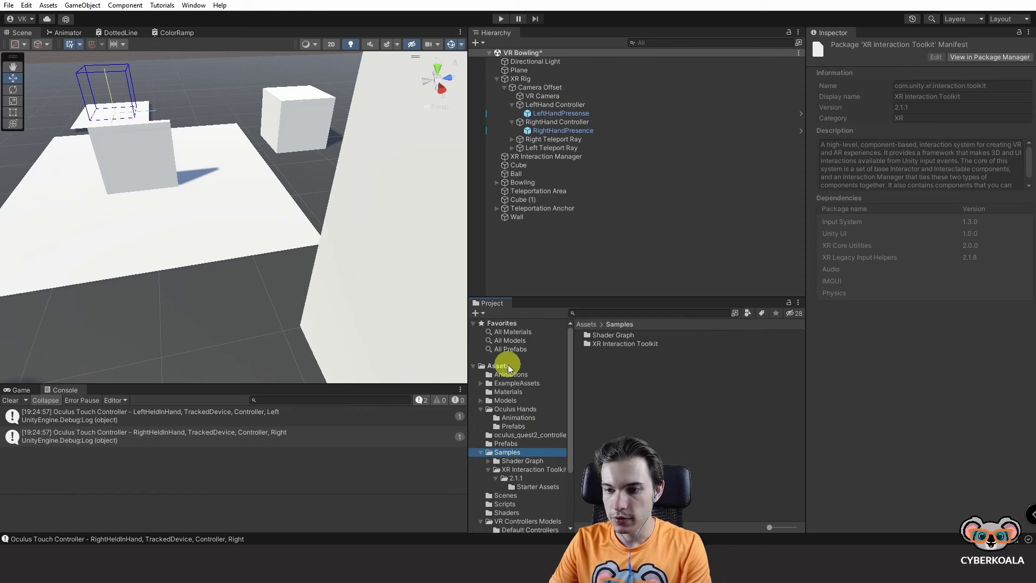
{"action": "scroll", "coordinate": [515, 410], "scroll_direction": "down", "scroll_amount": 5}
{"action": "left_click", "coordinate": [522, 388]}
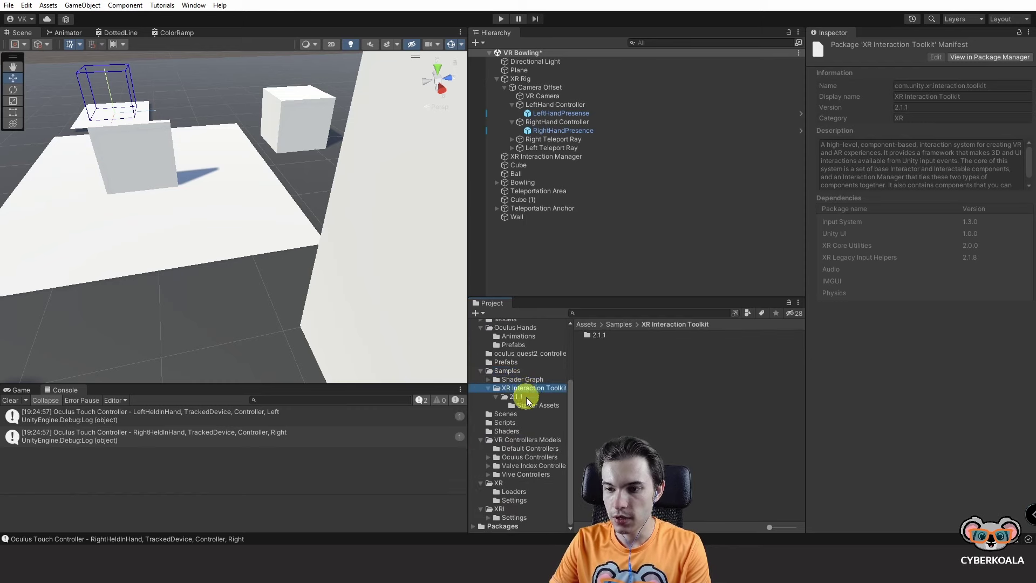
{"action": "left_click", "coordinate": [525, 405]}
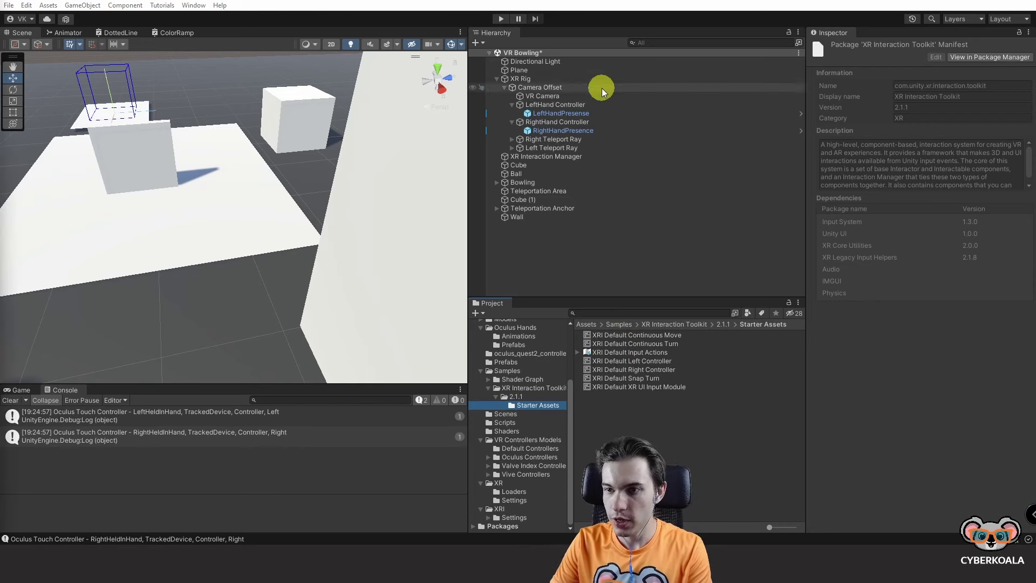
- Apply the XRI Default Left Controller preset to the LeftHand Controller's XR Controller
{"action": "left_click", "coordinate": [593, 122]}
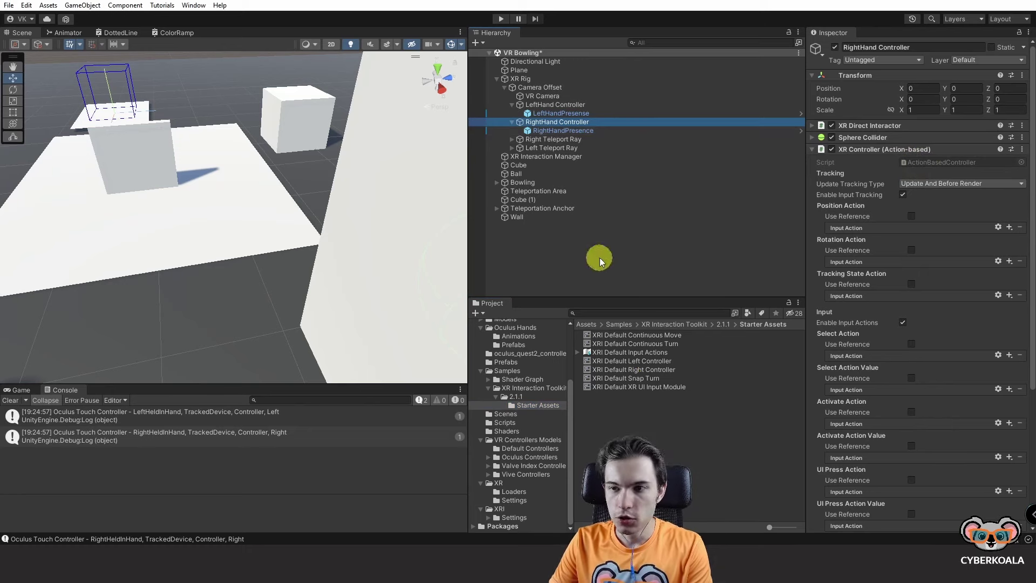
{"action": "left_click", "coordinate": [571, 104]}
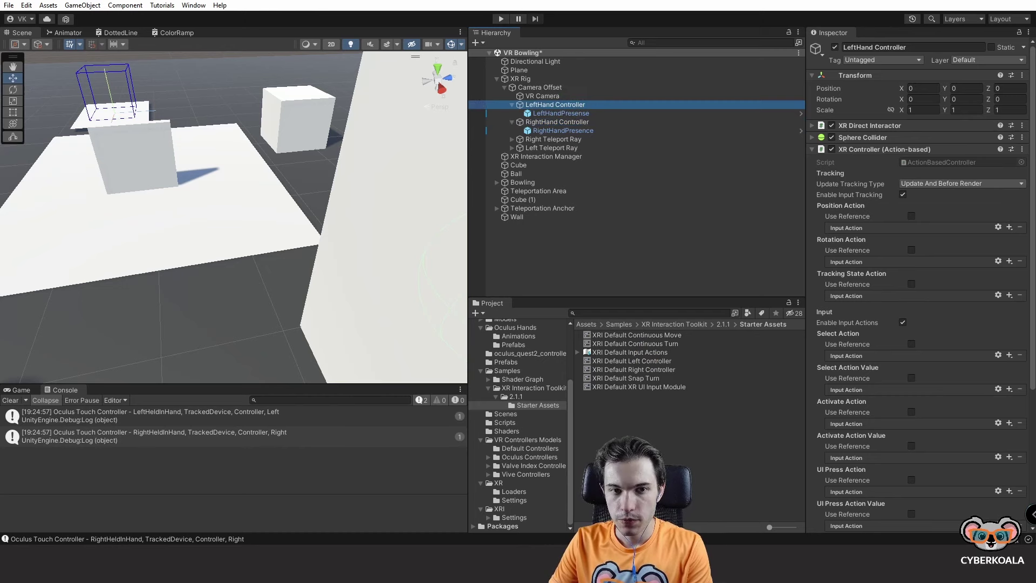
{"action": "left_click", "coordinate": [1011, 149]}
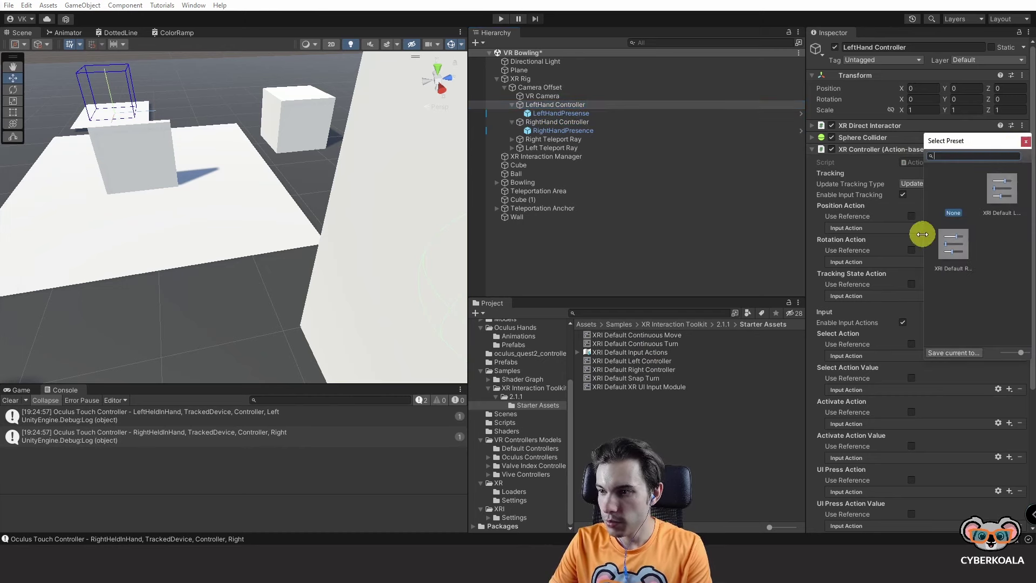
{"action": "left_click_drag", "start_coordinate": [922, 234], "coordinate": [814, 230]}
{"action": "left_click_drag", "start_coordinate": [889, 140], "coordinate": [837, 228]}
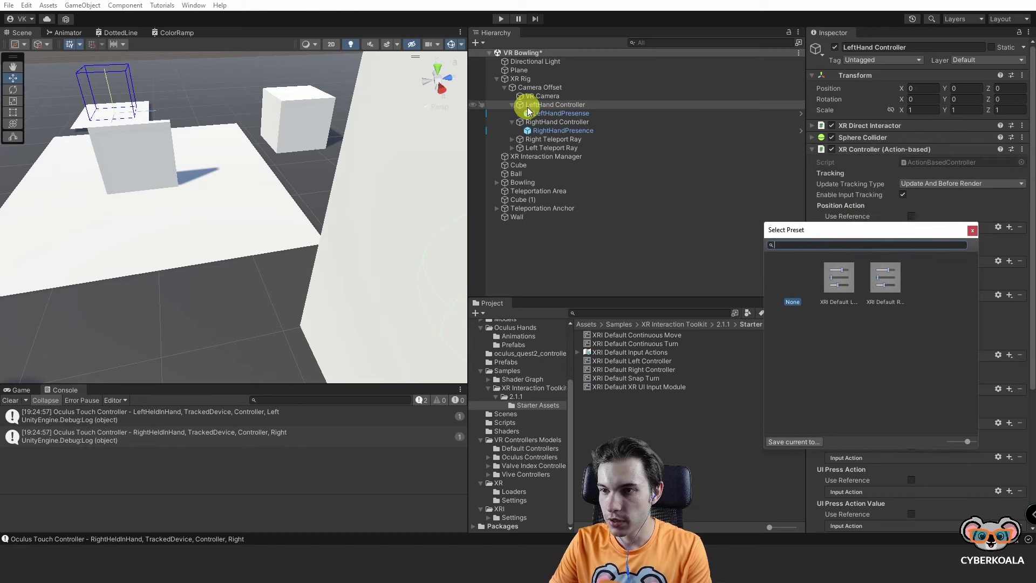
{"action": "left_click", "coordinate": [842, 283]}
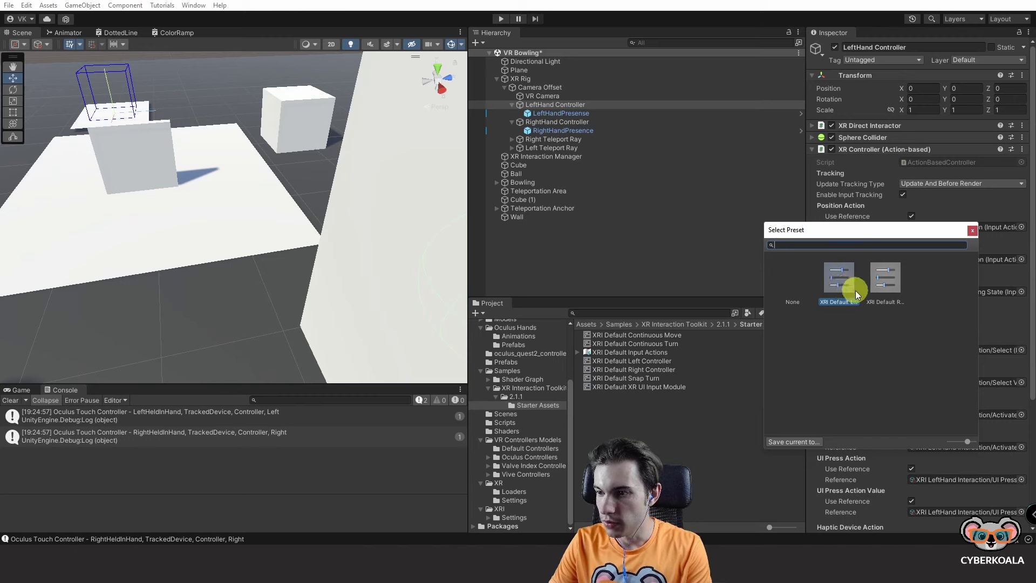
{"action": "left_click_drag", "start_coordinate": [962, 441], "coordinate": [935, 441]}
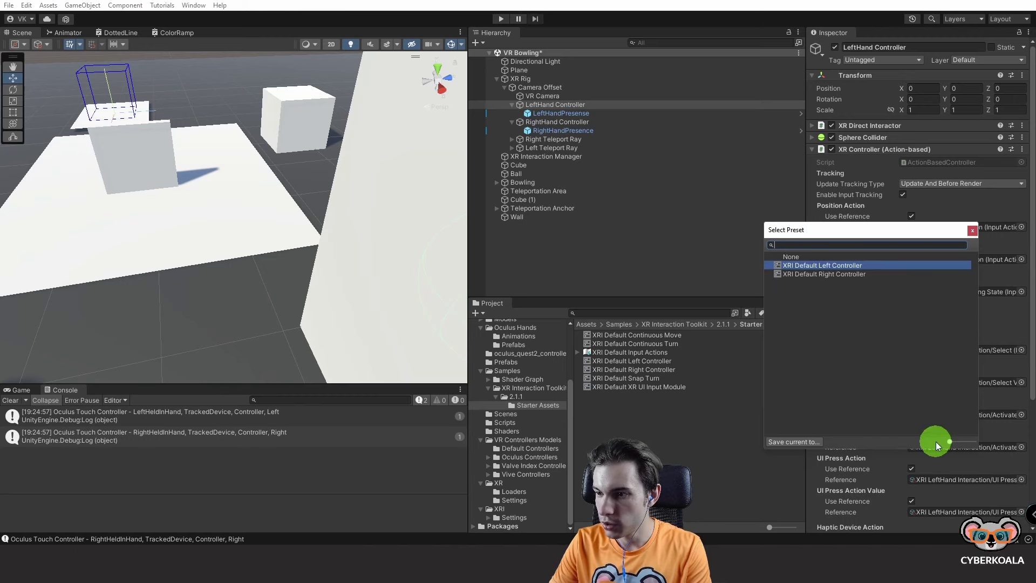
{"action": "left_click_drag", "start_coordinate": [827, 230], "coordinate": [824, 230]}
{"action": "double_click", "coordinate": [800, 265]}
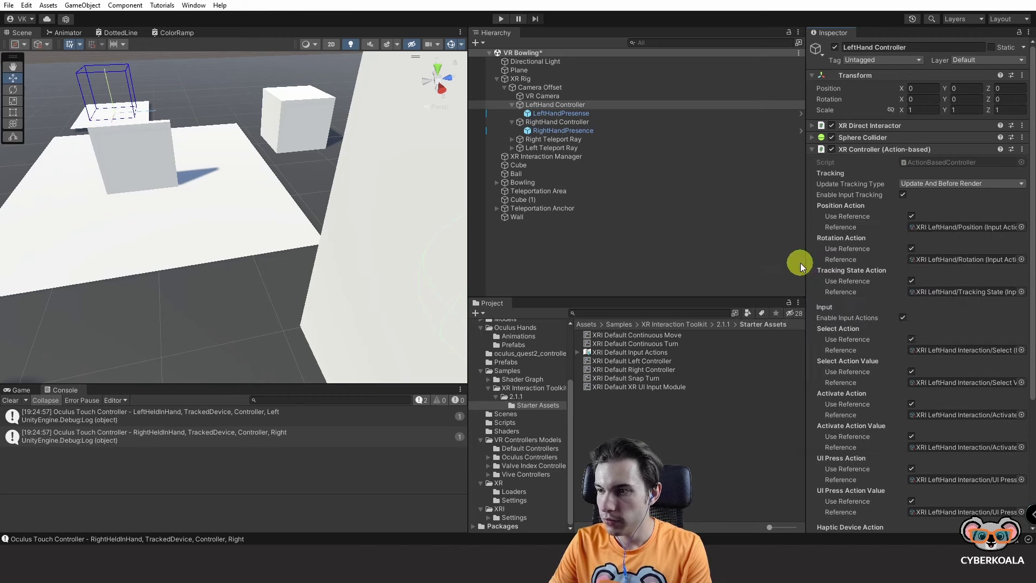
{"action": "scroll", "coordinate": [960, 365], "scroll_direction": "down", "scroll_amount": 3}
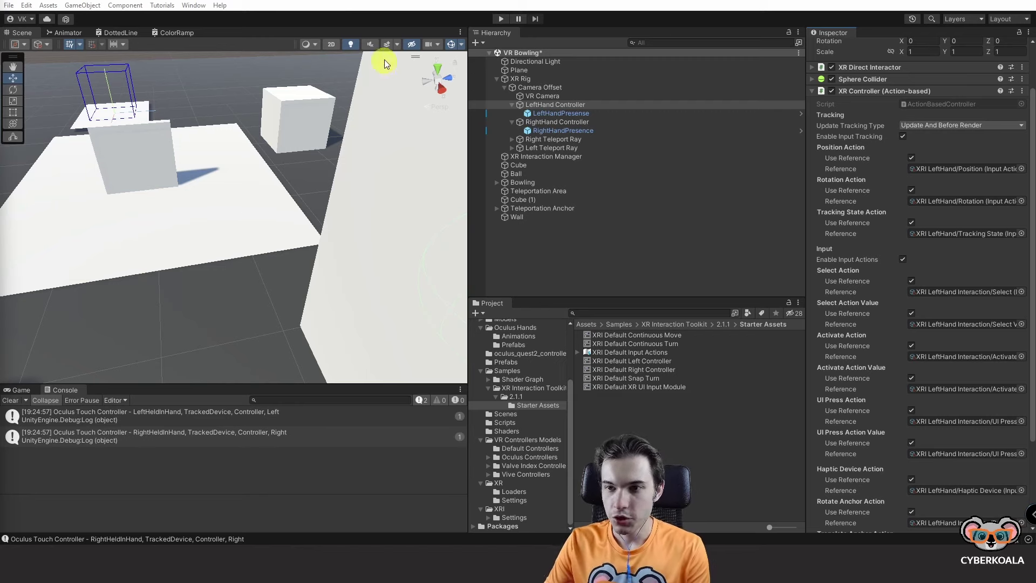
- Apply the XRI Default Right Controller preset to the RightHand Controller's XR Controller
{"action": "left_click", "coordinate": [617, 124]}
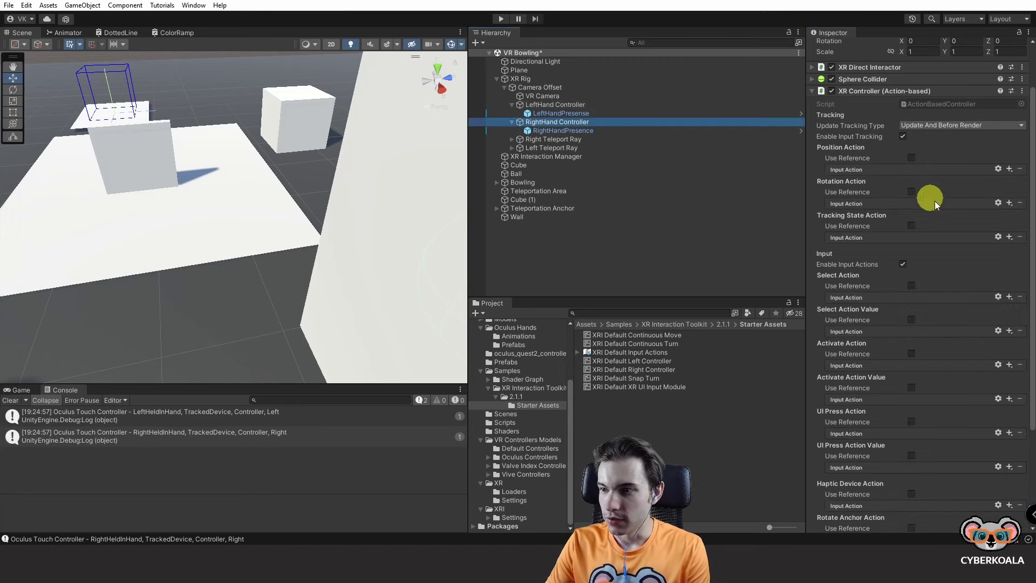
{"action": "left_click", "coordinate": [1010, 91]}
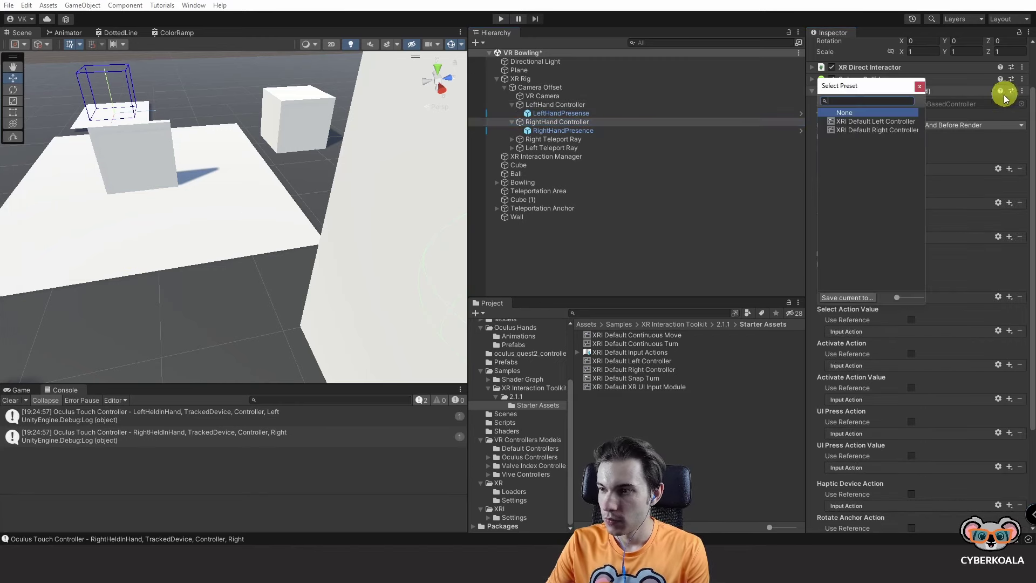
{"action": "double_click", "coordinate": [891, 131]}
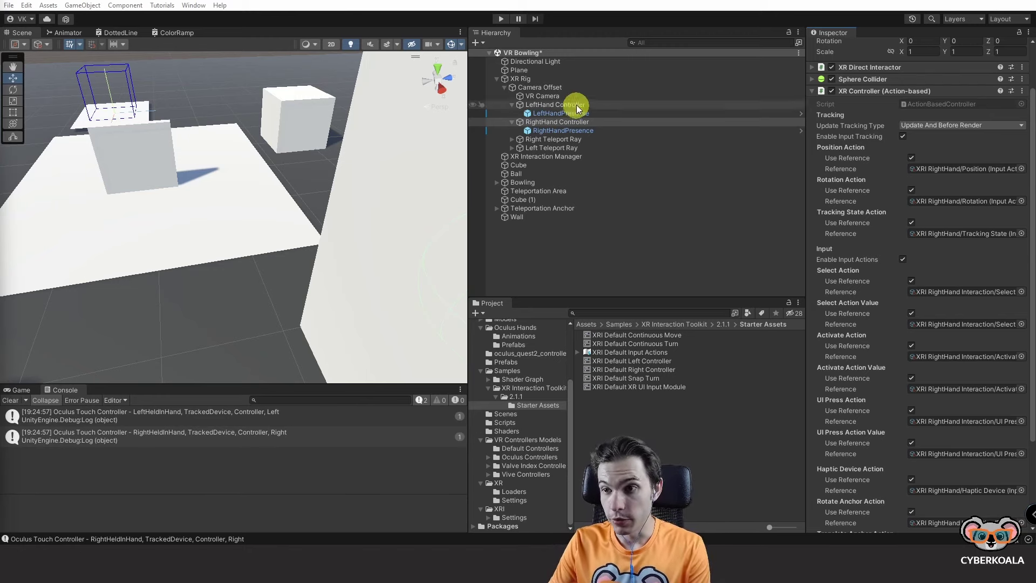
- Add an Input Action Manager component to XR Rig, found by searching 'In'
{"action": "left_click", "coordinate": [527, 80]}
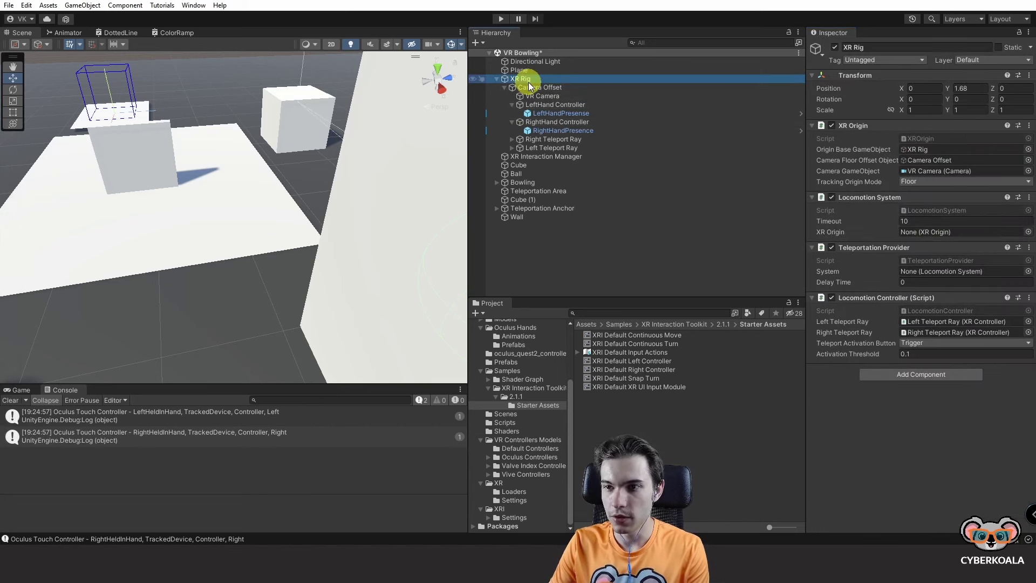
{"action": "left_click", "coordinate": [886, 377]}
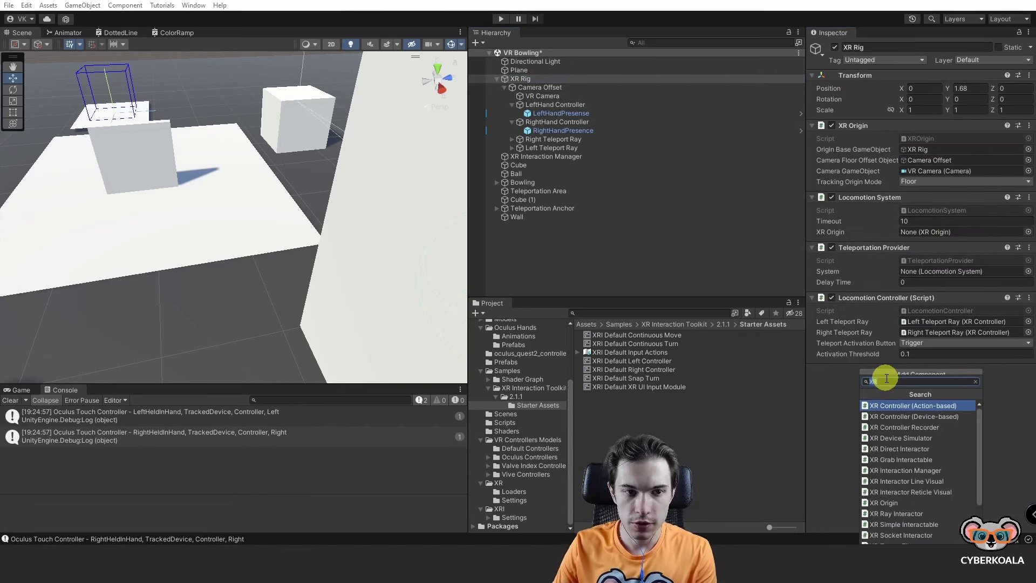
{"action": "type", "text": "In"}
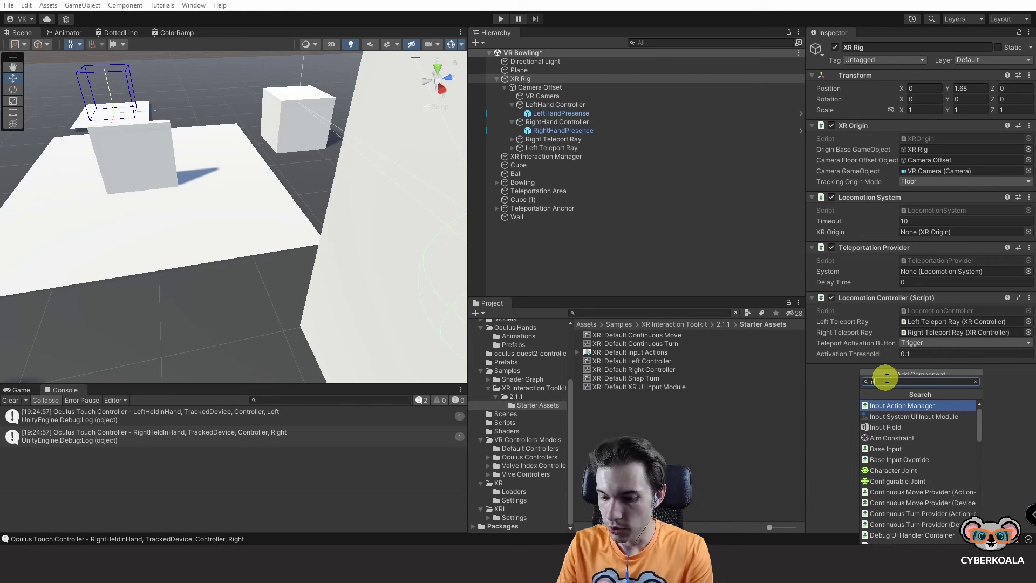
{"action": "key", "text": "Return"}
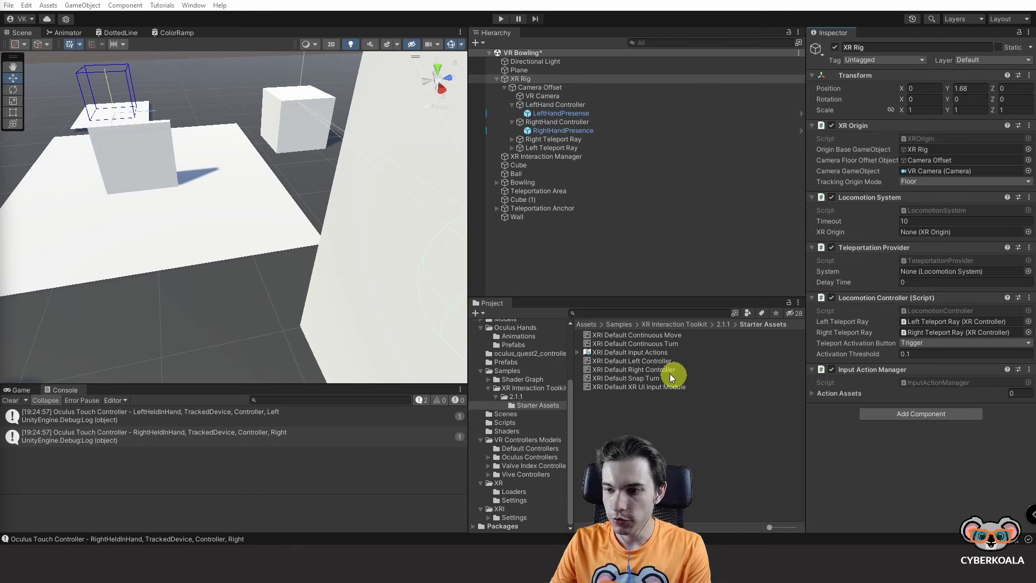
- Open XRI Default Input Actions and browse the XRI LeftHand, Locomotion, Interaction and RightHand action maps
{"action": "double_click", "coordinate": [662, 351]}
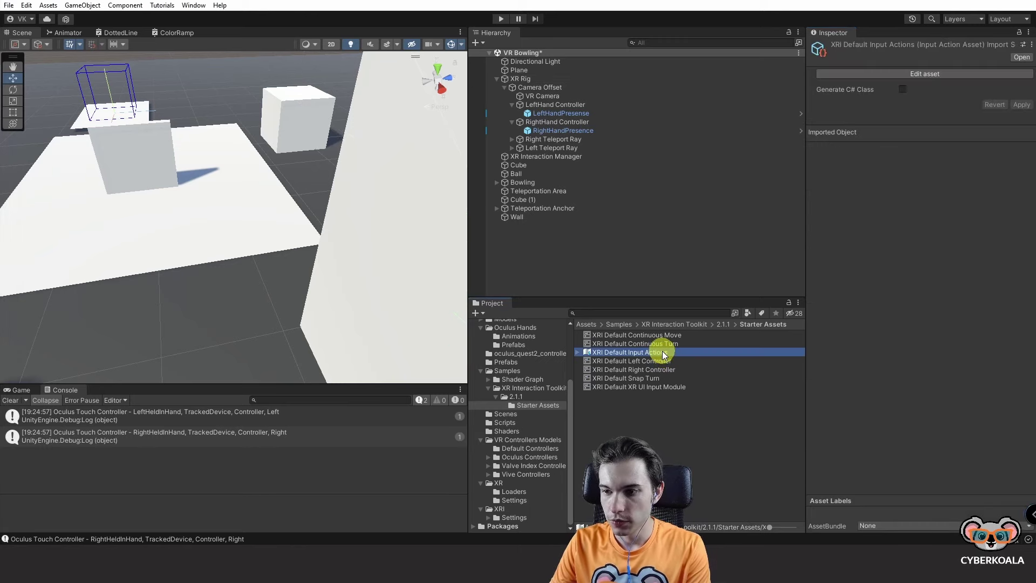
{"action": "left_click", "coordinate": [178, 164]}
{"action": "left_click", "coordinate": [174, 183]}
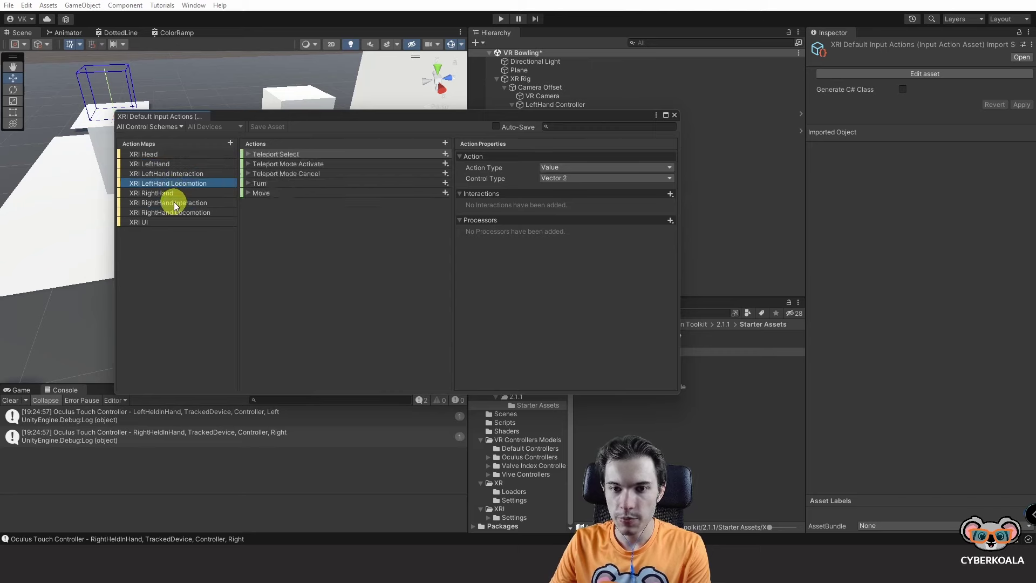
{"action": "left_click", "coordinate": [176, 193]}
{"action": "left_click", "coordinate": [196, 172]}
{"action": "left_click", "coordinate": [199, 161]}
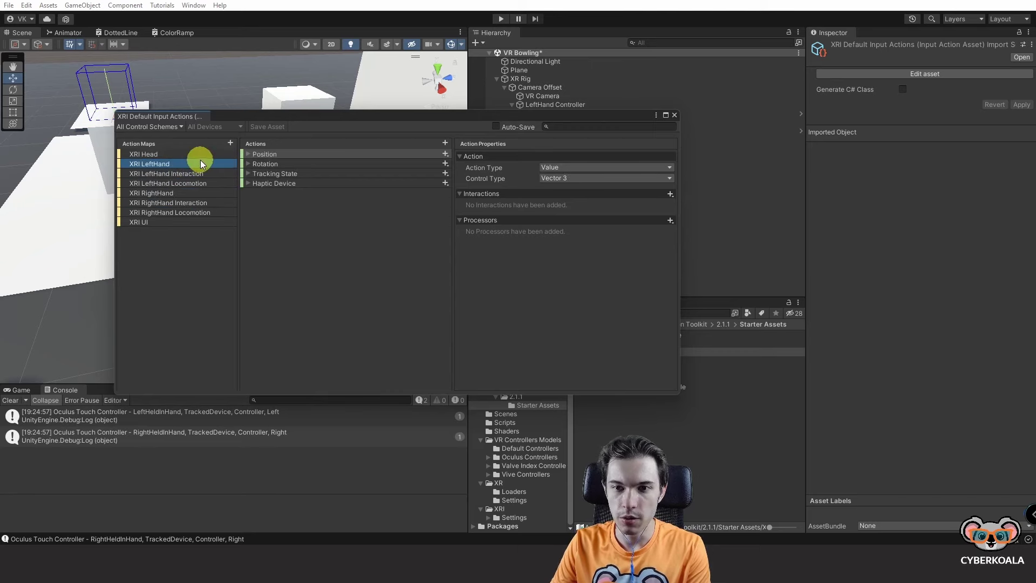
- Inspect the Rotation, Position, Activate and Activate Value actions, then close the editor
{"action": "left_click", "coordinate": [274, 164]}
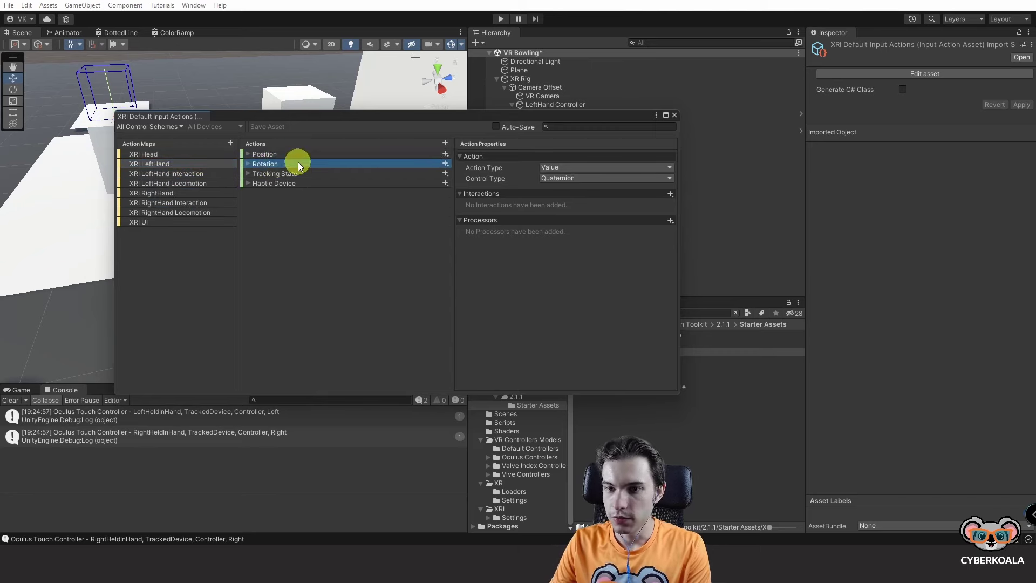
{"action": "left_click", "coordinate": [290, 155]}
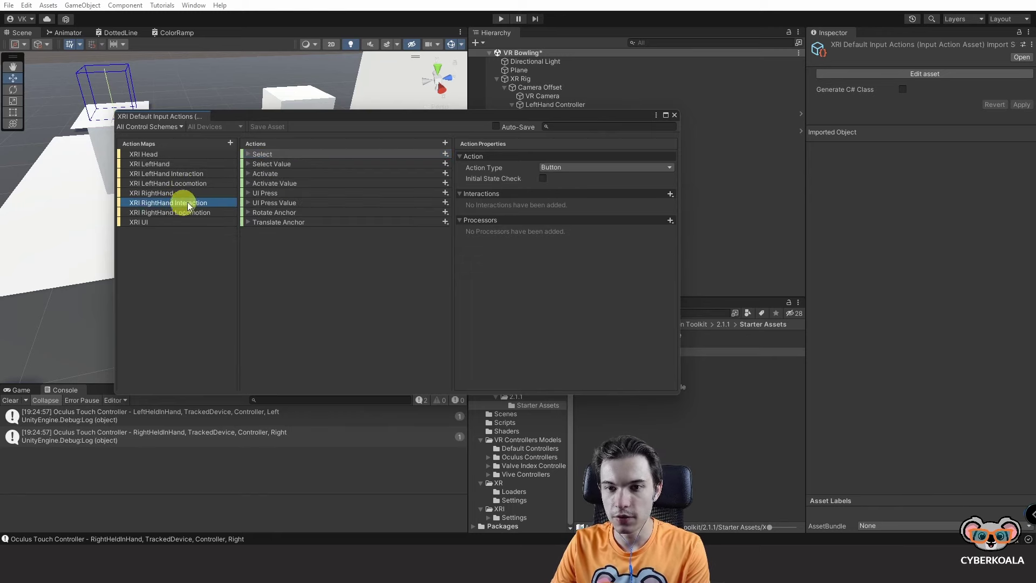
{"action": "left_click", "coordinate": [315, 174]}
{"action": "left_click", "coordinate": [295, 183]}
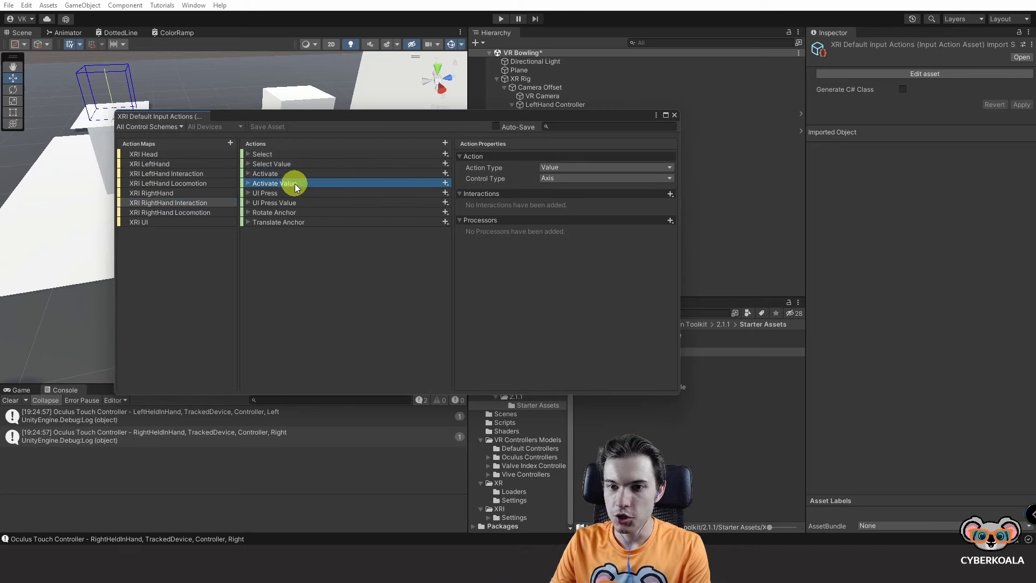
{"action": "left_click", "coordinate": [338, 173]}
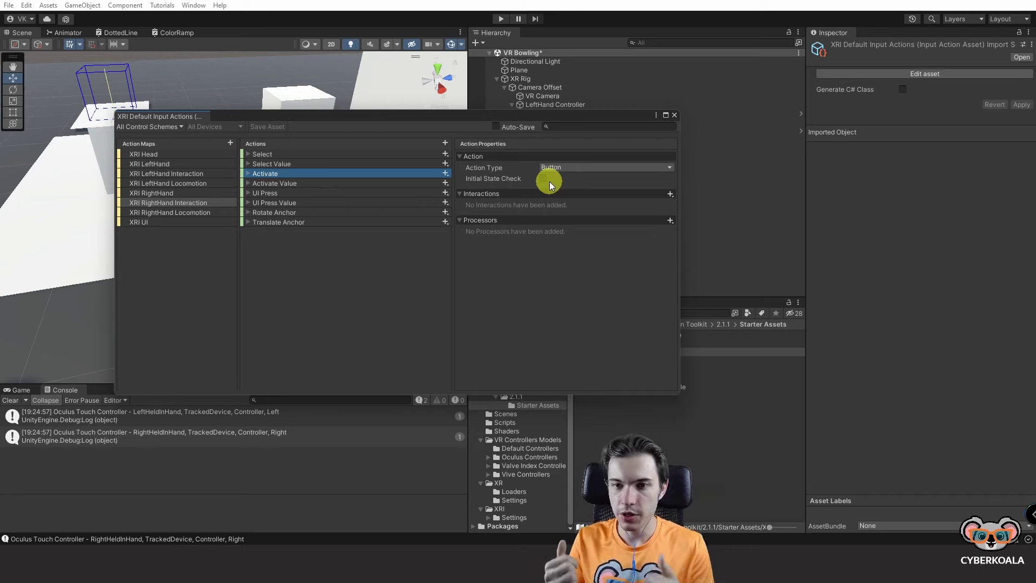
{"action": "left_click", "coordinate": [337, 186]}
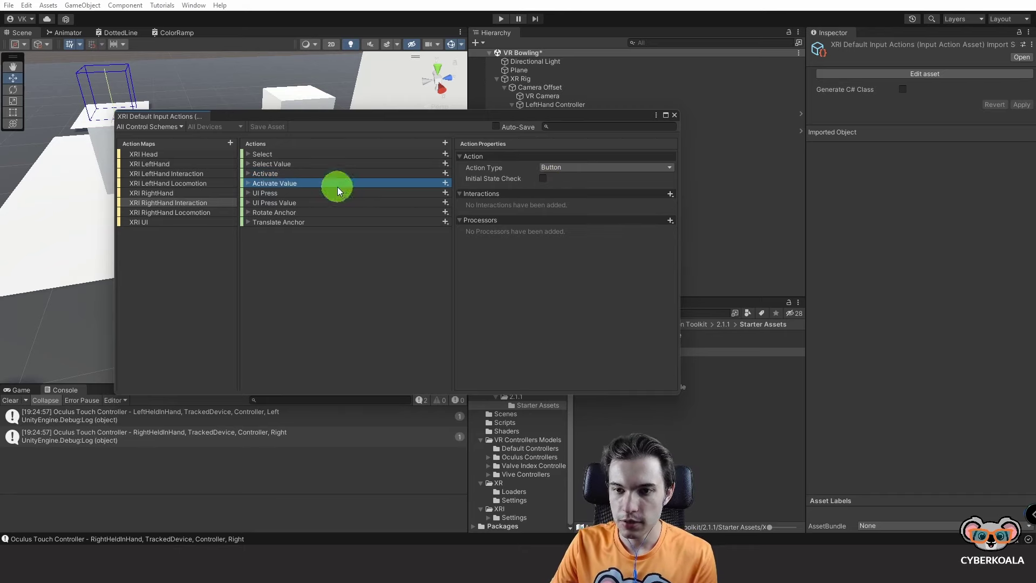
{"action": "left_click", "coordinate": [674, 114]}
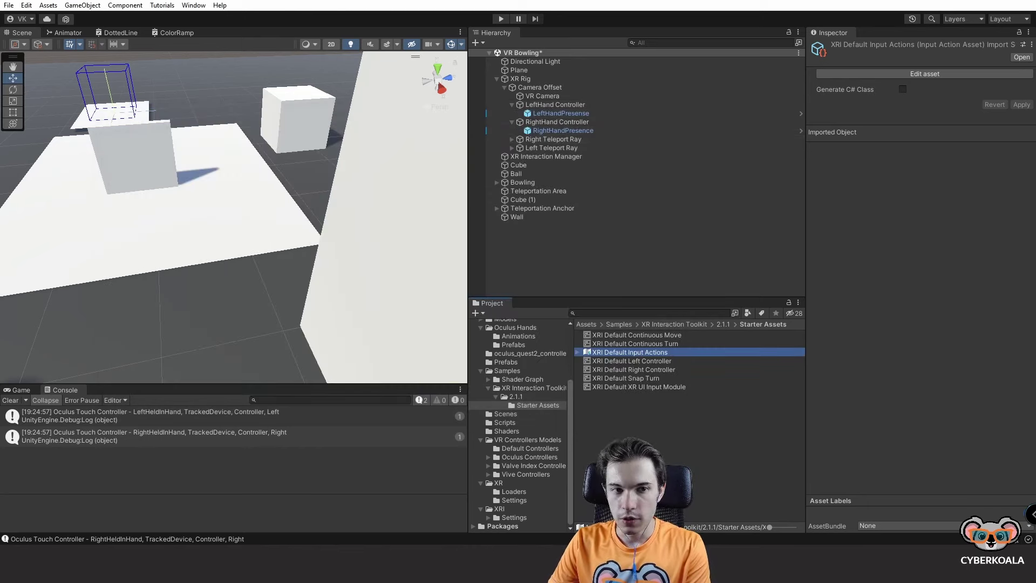
- Select XR Rig, expand Action Assets and try dragging XRI Default Input Actions onto it
{"action": "left_click", "coordinate": [523, 80]}
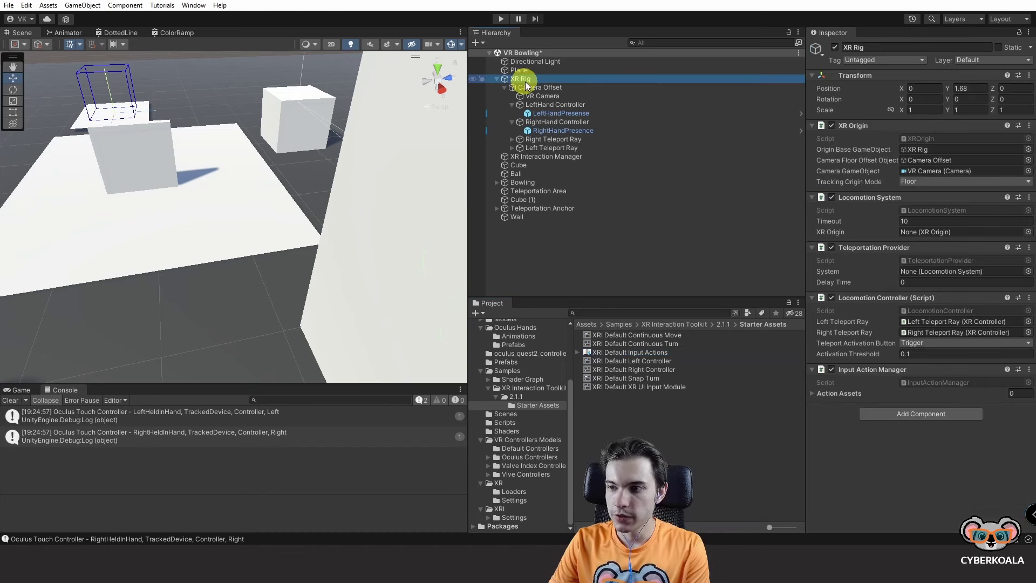
{"action": "left_click", "coordinate": [811, 393]}
{"action": "left_click_drag", "start_coordinate": [636, 356], "coordinate": [848, 406]}
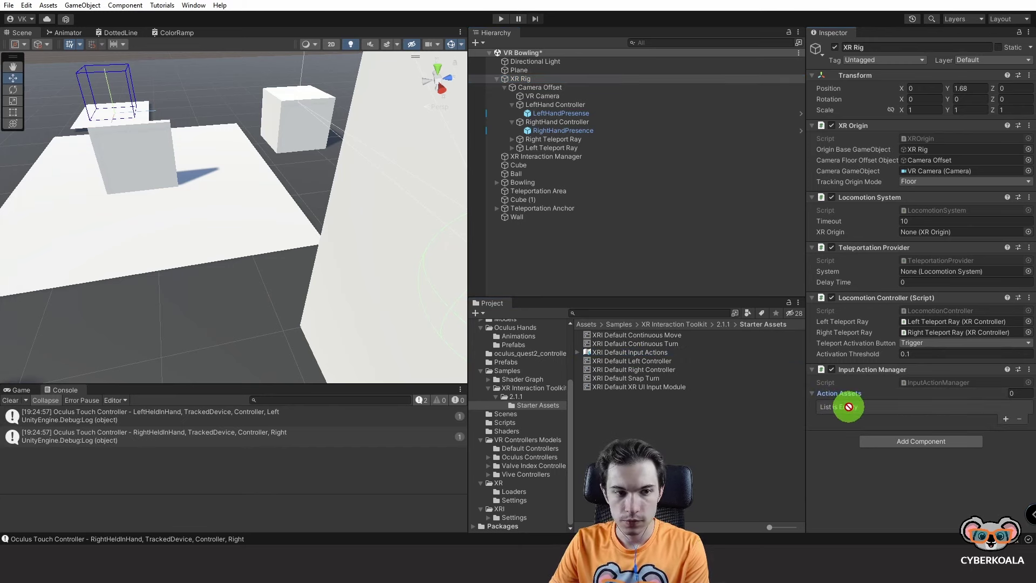
{"action": "left_click", "coordinate": [117, 324]}
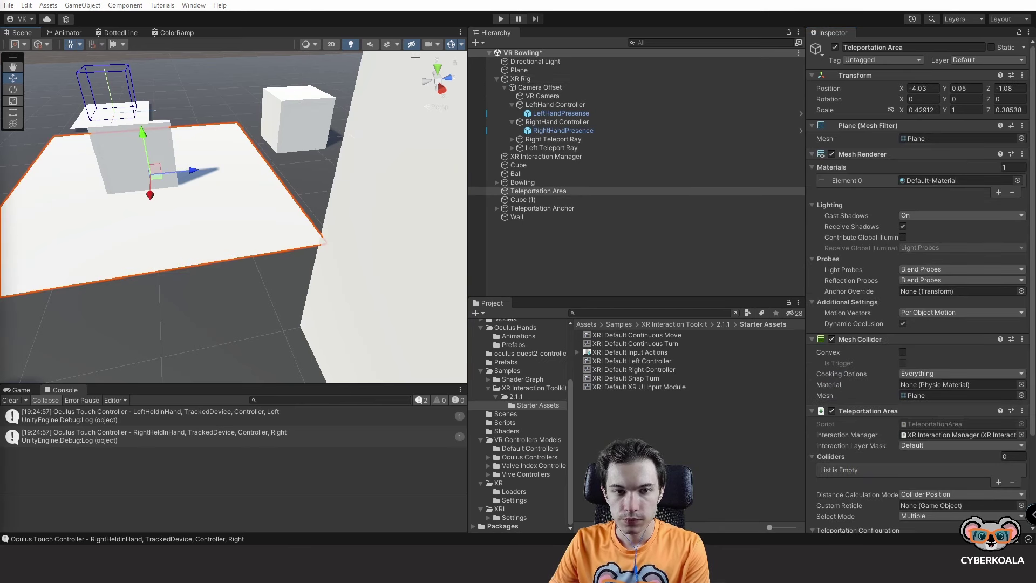
- Add an Element 0 slot to Action Assets and assign XRI Default Input Actions to it
{"action": "left_click", "coordinate": [555, 87]}
{"action": "left_click", "coordinate": [554, 80]}
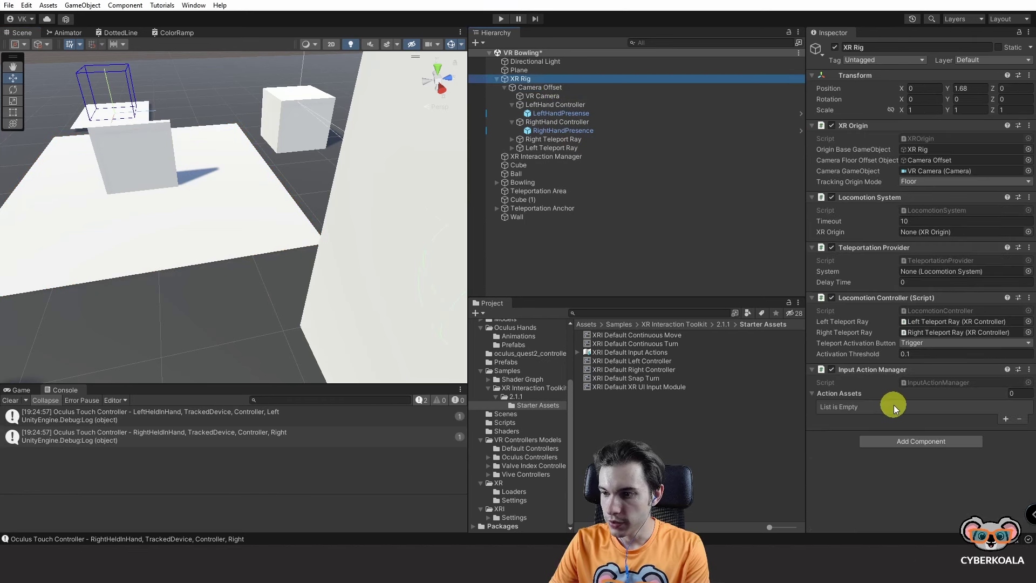
{"action": "left_click", "coordinate": [1006, 419]}
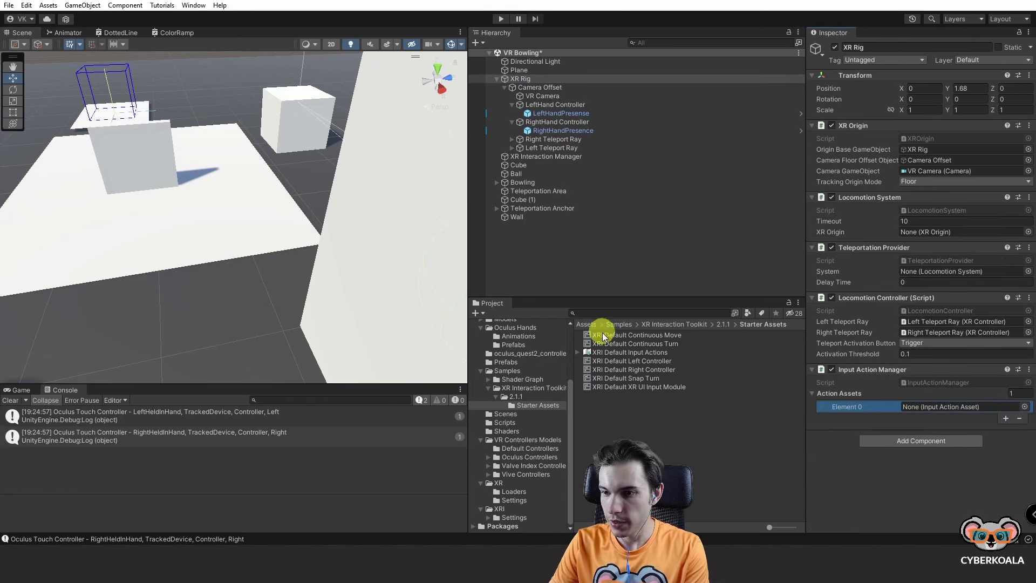
{"action": "left_click_drag", "start_coordinate": [620, 352], "coordinate": [910, 409]}
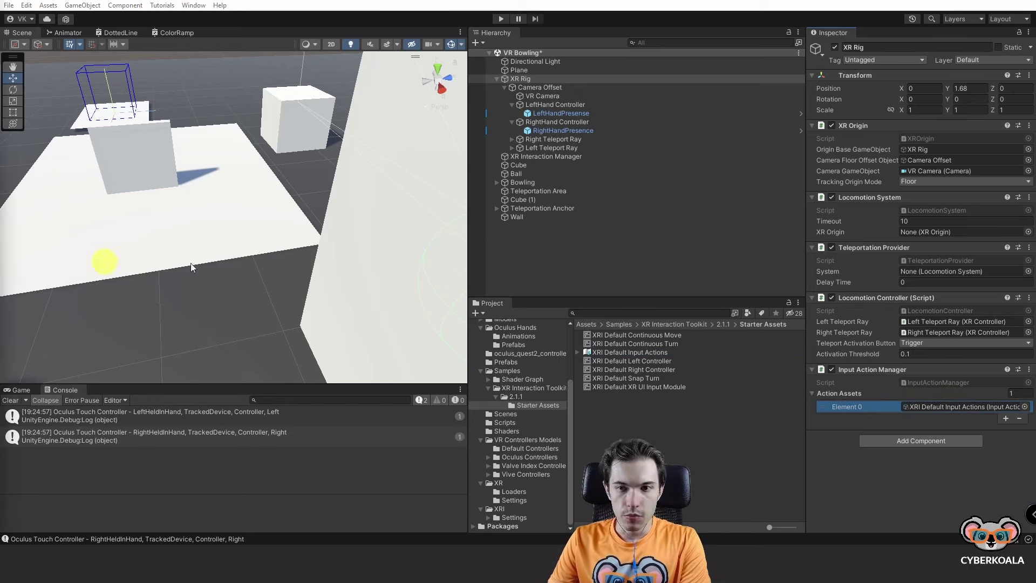
{"action": "left_click", "coordinate": [431, 266]}
{"action": "left_click", "coordinate": [539, 87]}
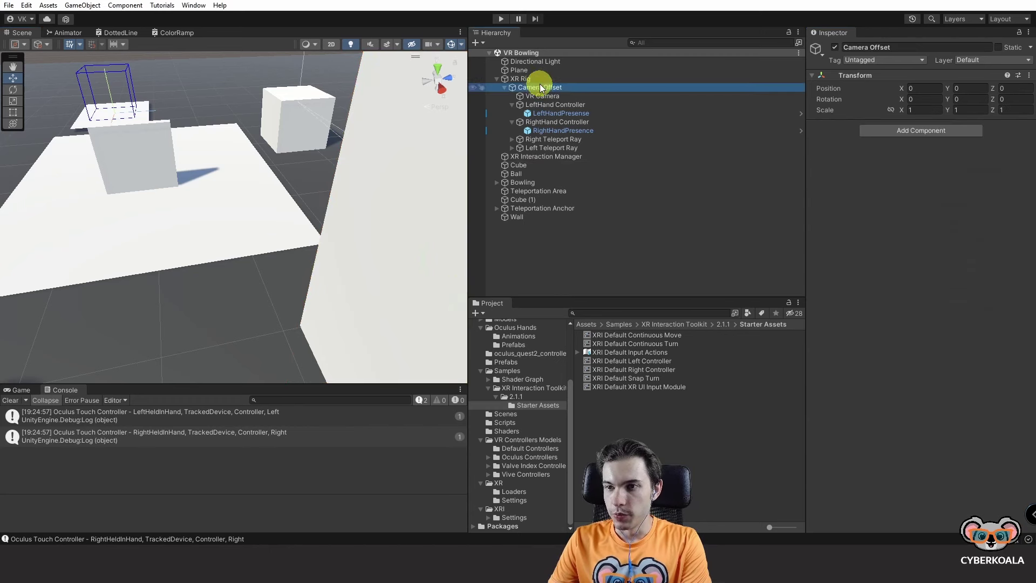
{"action": "left_click", "coordinate": [540, 80]}
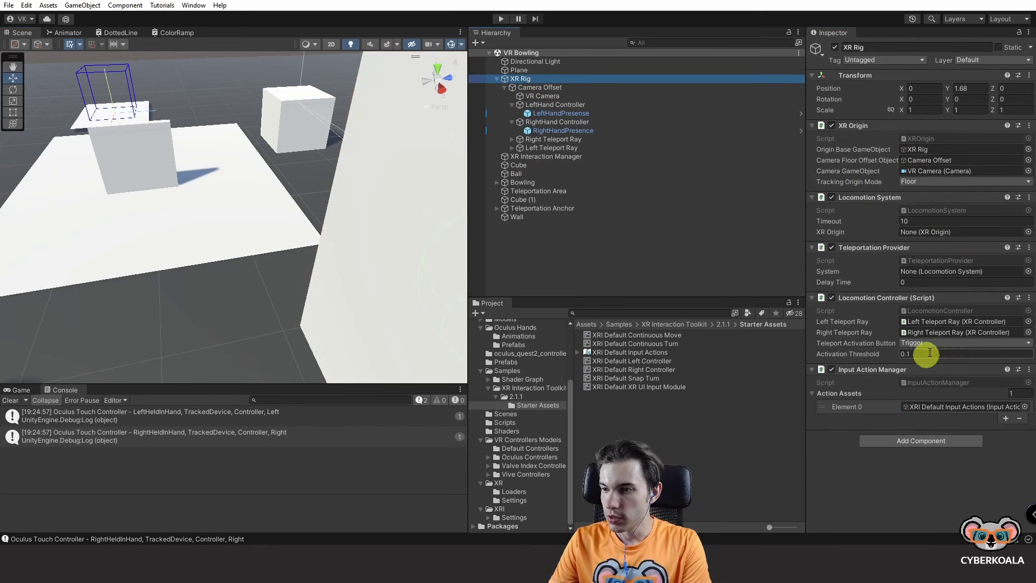
- Run a VR play test in the headset, then stop play mode
{"action": "left_click", "coordinate": [497, 18]}
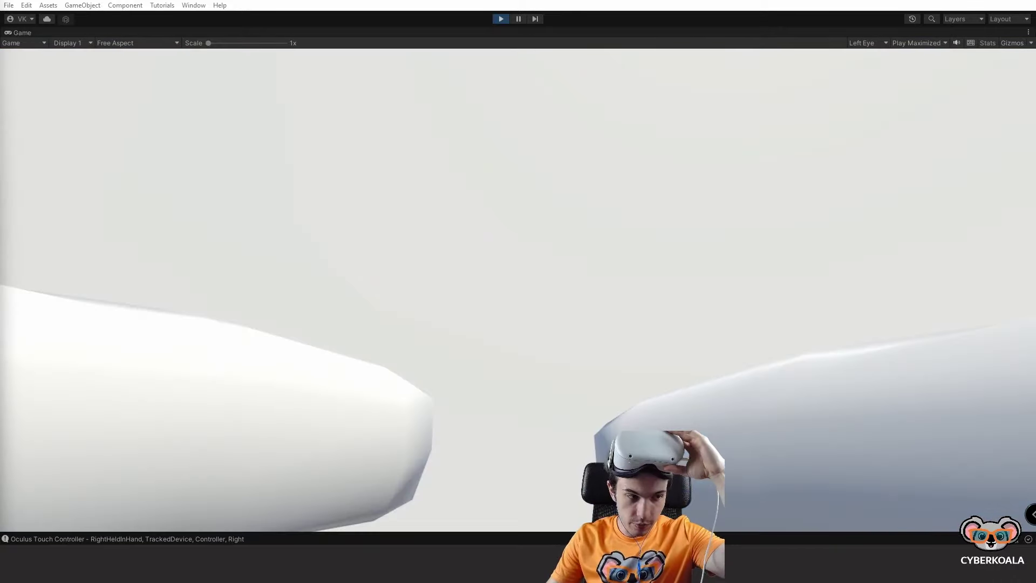
{"action": "left_click", "coordinate": [506, 22]}
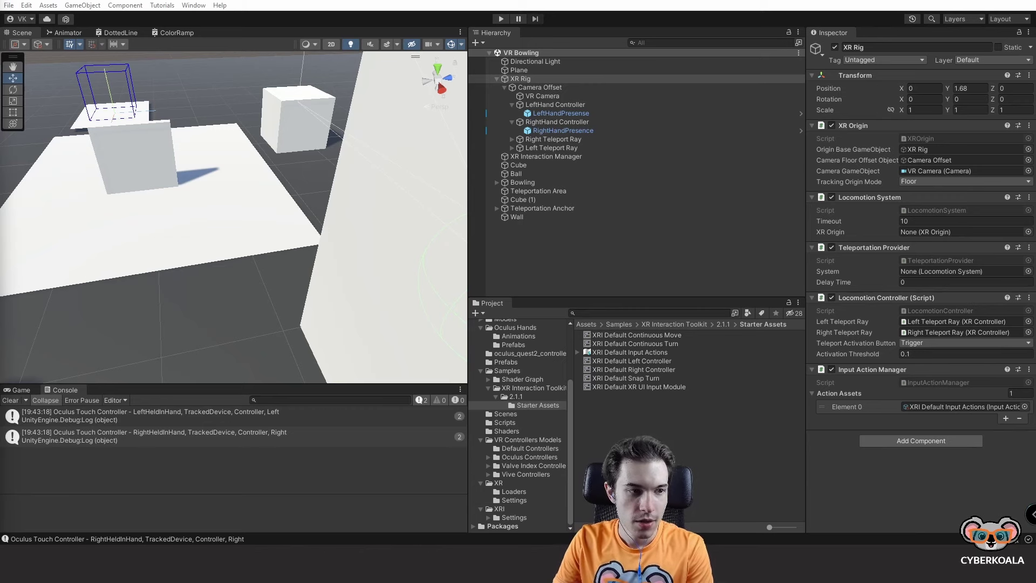
- Open the Animator window, zoom into the Left Hand blend tree, and select RightHandPresence
{"action": "left_click", "coordinate": [193, 5]}
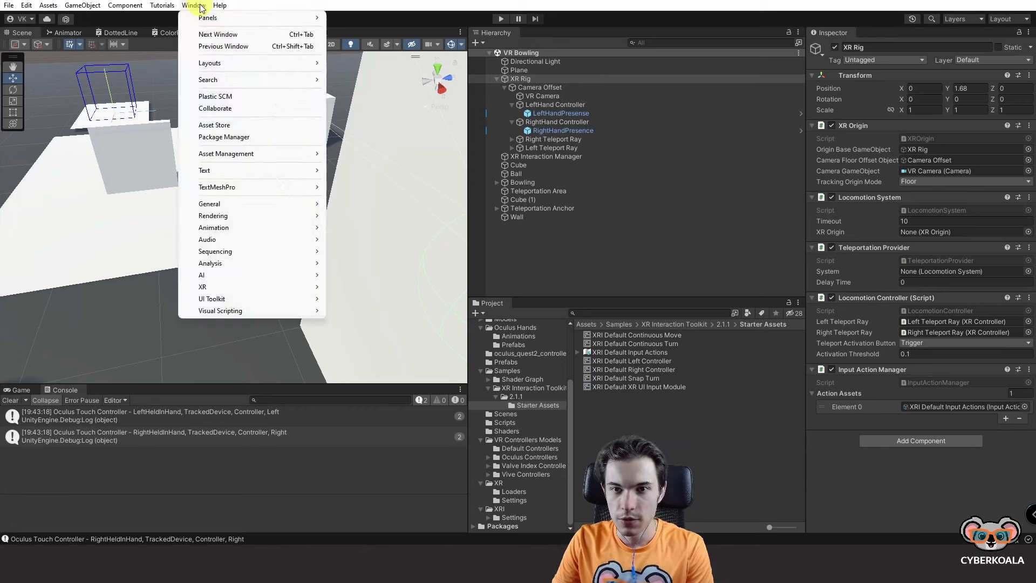
{"action": "mouse_move", "coordinate": [264, 233]}
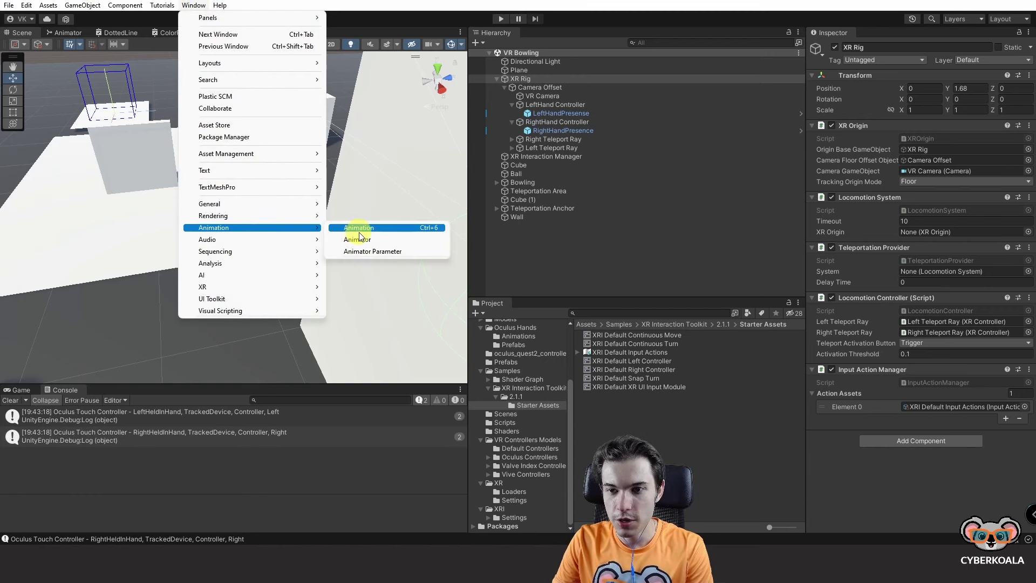
{"action": "left_click", "coordinate": [383, 234]}
{"action": "scroll", "coordinate": [300, 252], "scroll_direction": "up", "scroll_amount": 2}
{"action": "scroll", "coordinate": [282, 183], "scroll_direction": "up", "scroll_amount": 2}
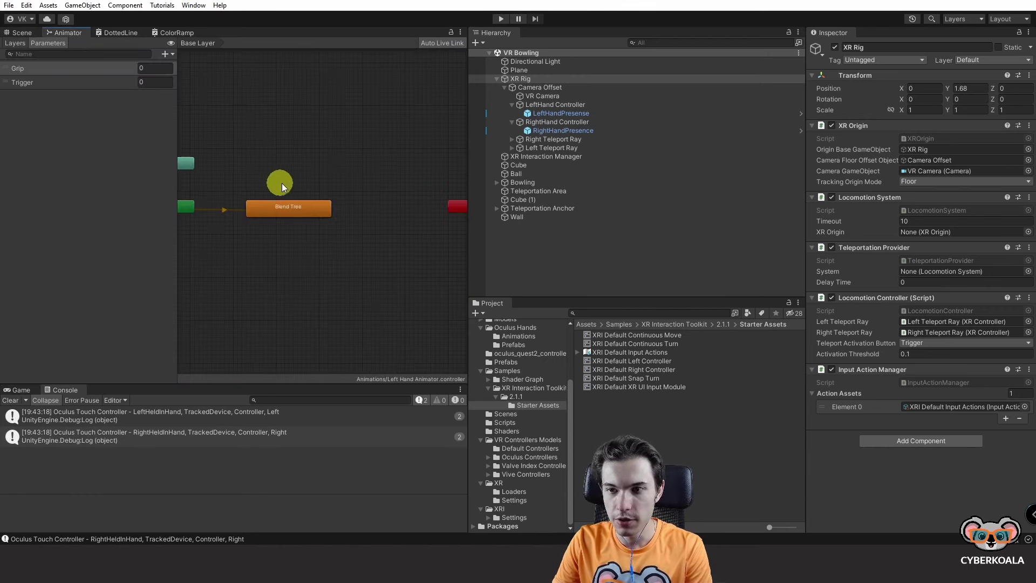
{"action": "scroll", "coordinate": [282, 183], "scroll_direction": "up", "scroll_amount": 1}
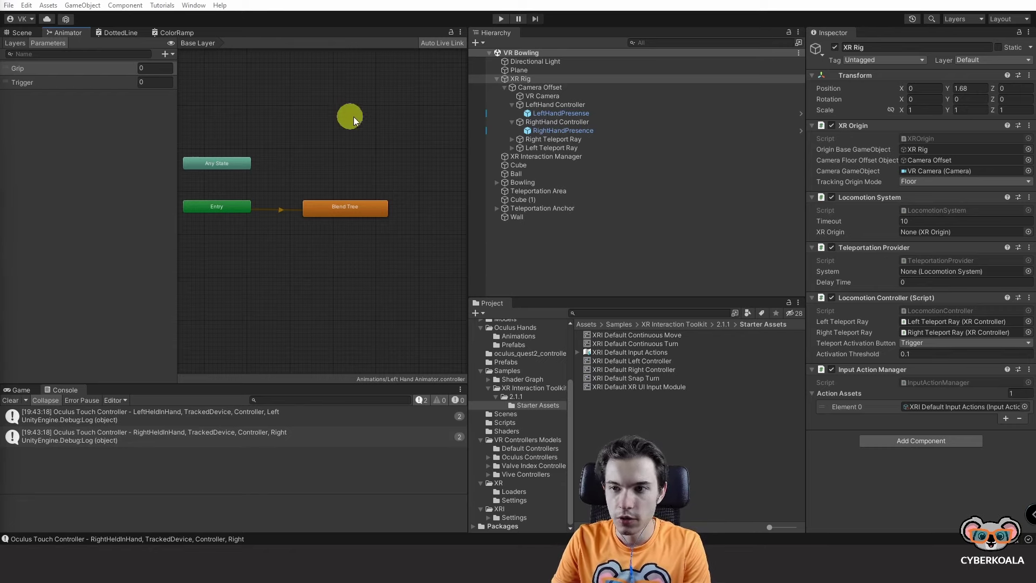
{"action": "left_click", "coordinate": [561, 128]}
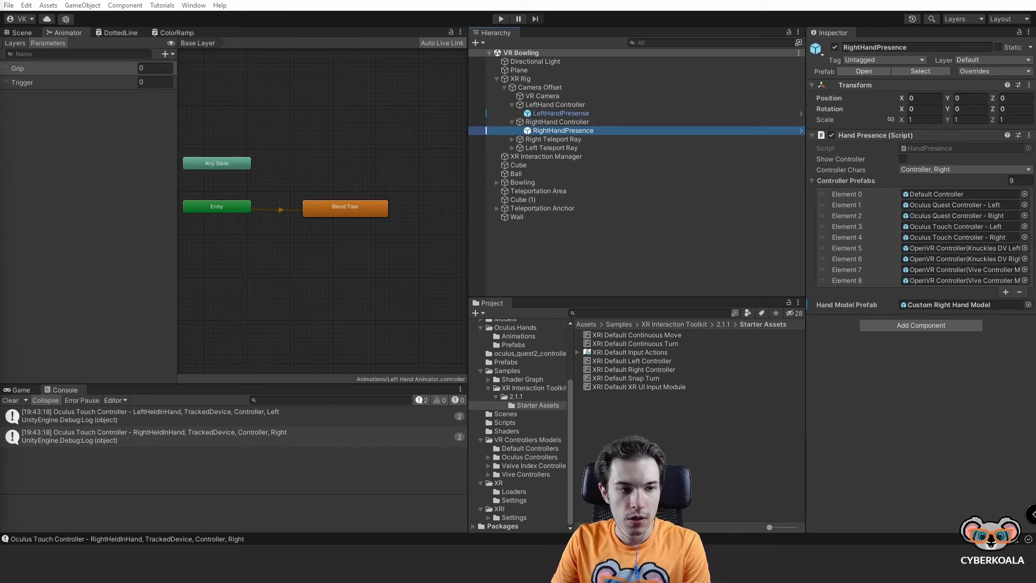
{"action": "mouse_move", "coordinate": [198, 564]}
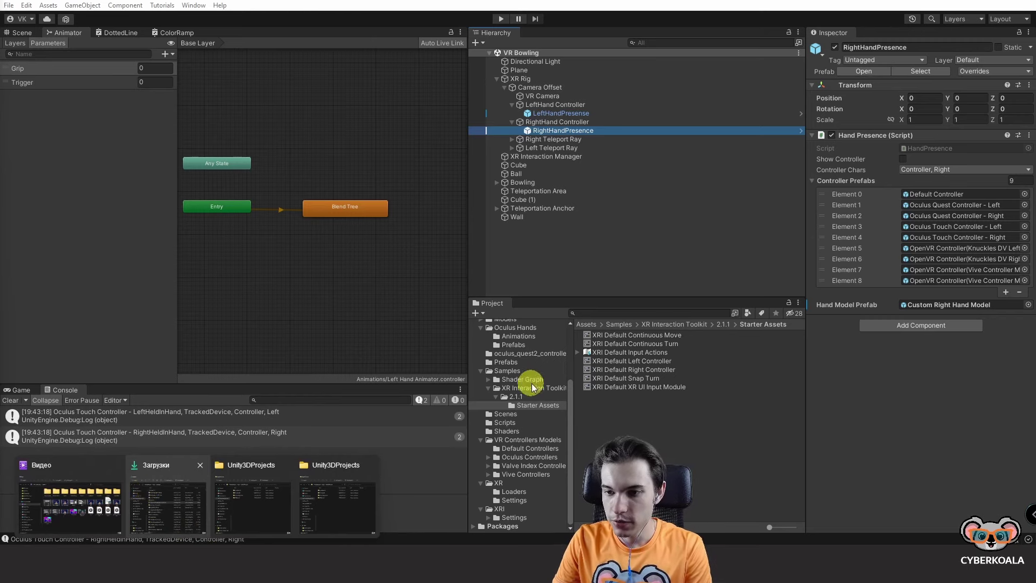
- Place the Left Hand Model prefab under LeftHand Controller and Right Hand Model under RightHand Controller
{"action": "left_click", "coordinate": [549, 388]}
{"action": "scroll", "coordinate": [549, 388], "scroll_direction": "up", "scroll_amount": 5}
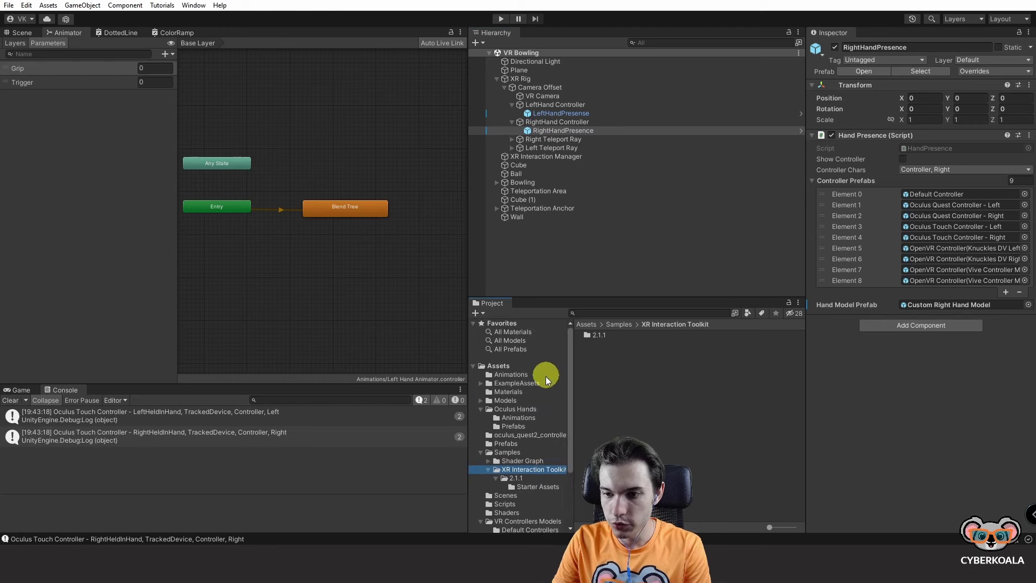
{"action": "left_click", "coordinate": [534, 425]}
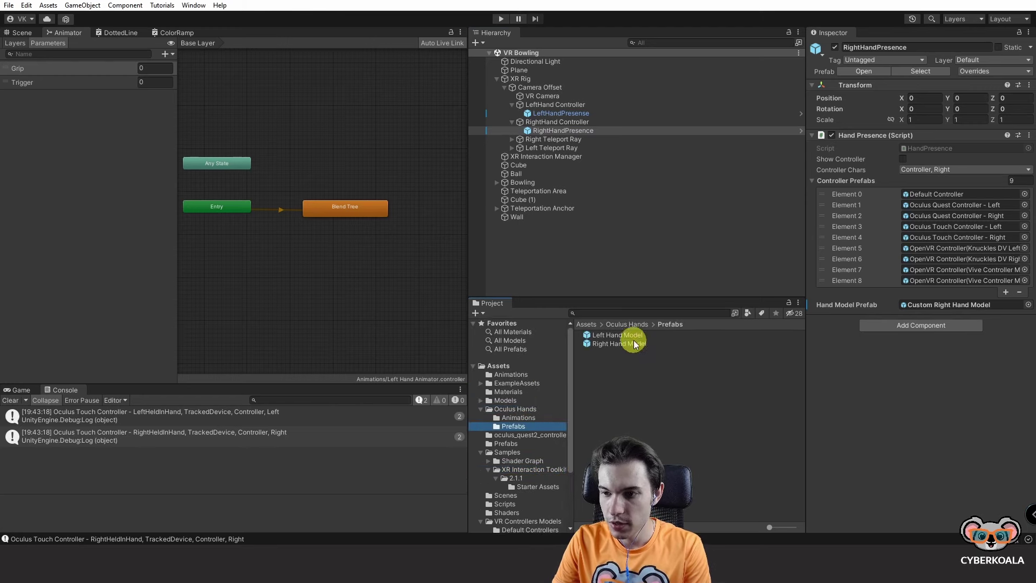
{"action": "left_click", "coordinate": [626, 335]}
{"action": "left_click", "coordinate": [634, 344]}
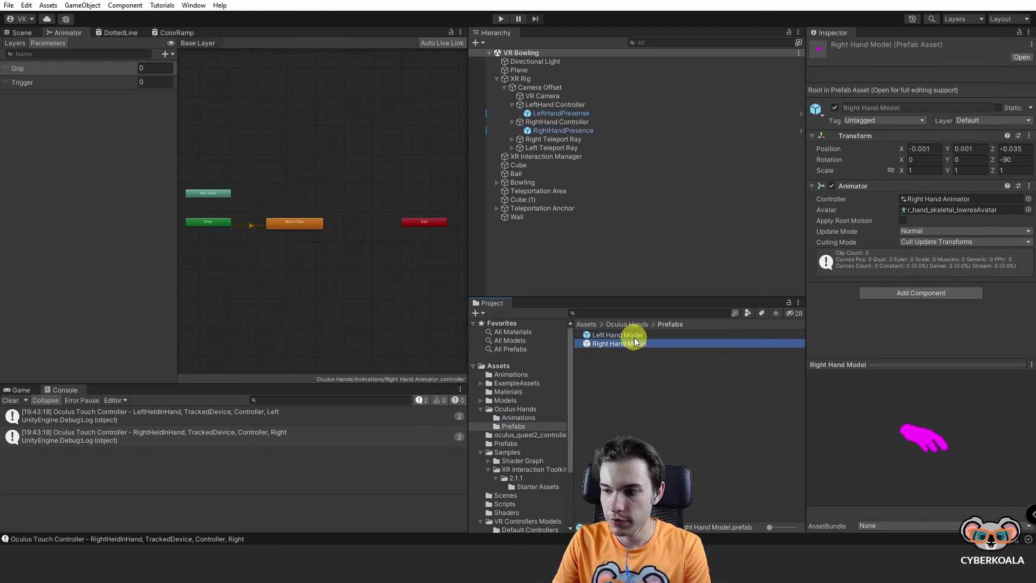
{"action": "left_click", "coordinate": [629, 336]}
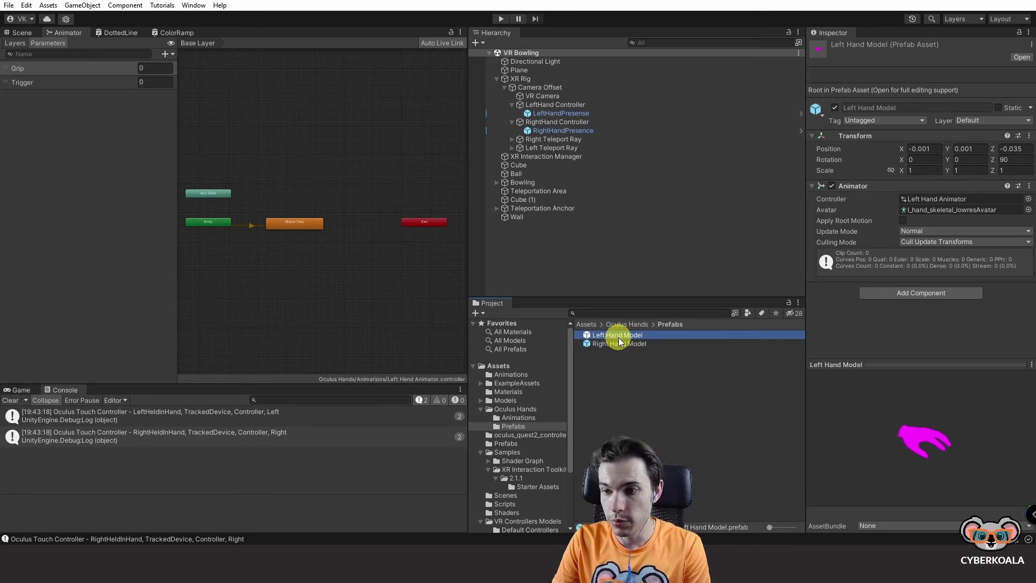
{"action": "left_click_drag", "start_coordinate": [618, 337], "coordinate": [577, 105]}
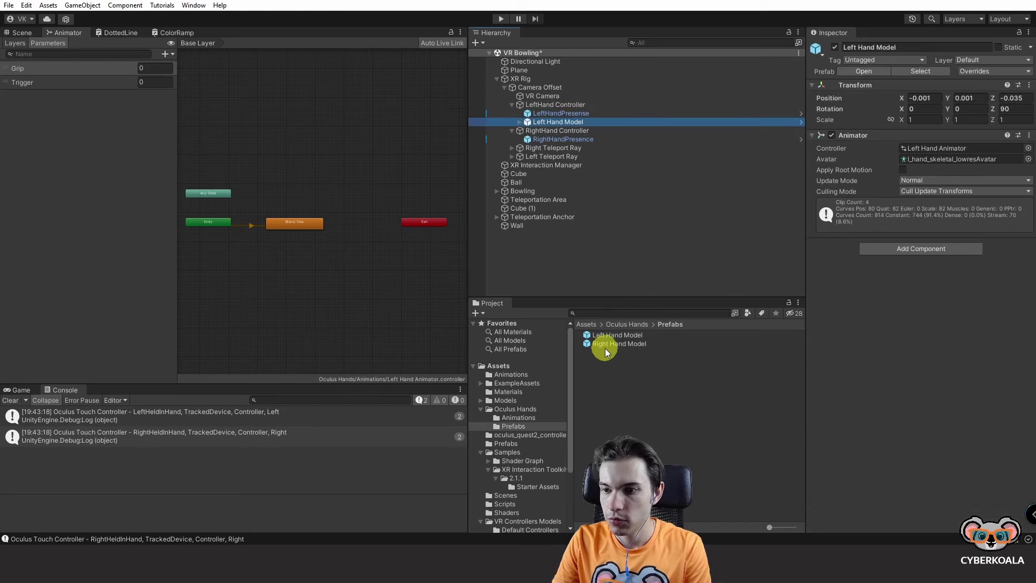
{"action": "left_click_drag", "start_coordinate": [604, 348], "coordinate": [561, 133]}
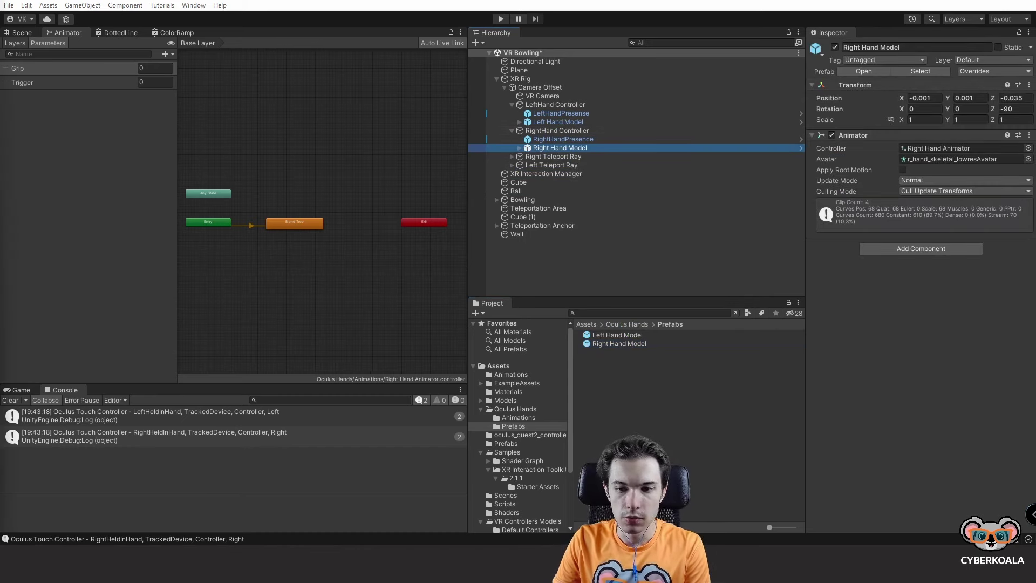
- Open the Oculus Hands package import window
{"action": "left_click", "coordinate": [148, 502]}
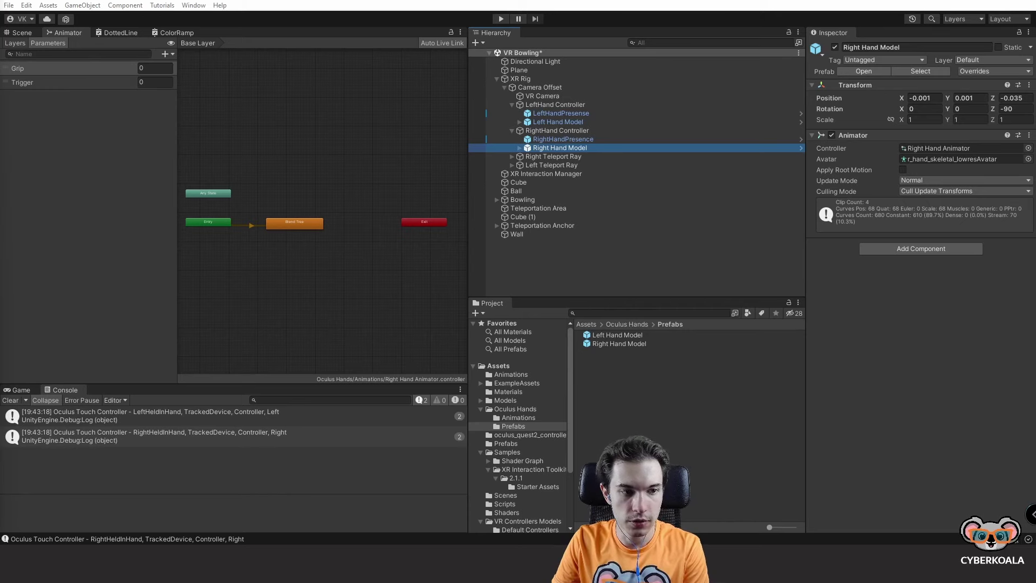
{"action": "left_click", "coordinate": [330, 272]}
{"action": "left_click", "coordinate": [608, 400]}
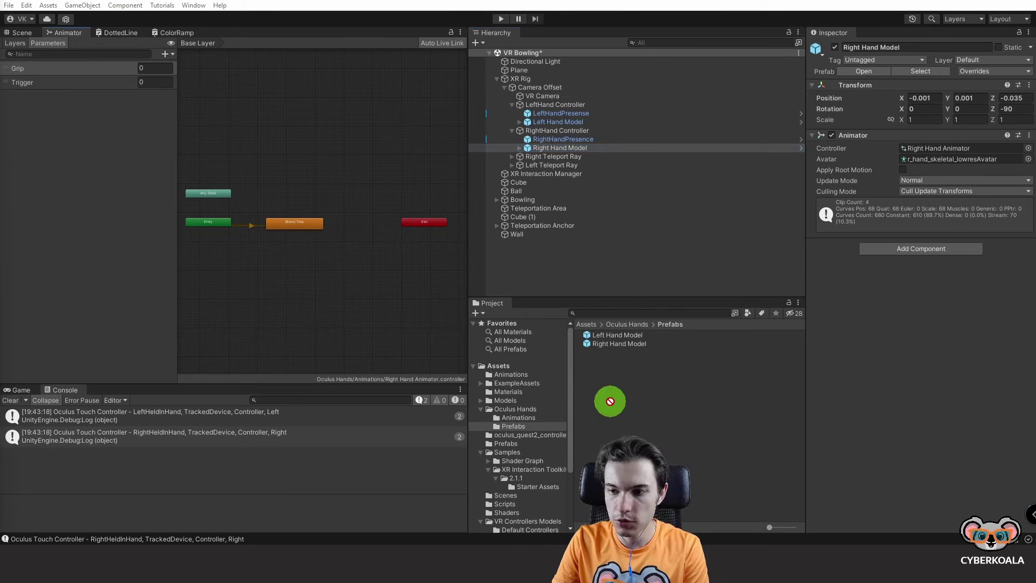
- Close the Oculus Hands package import without importing, expand Right Hand Model, and open the Window menu
{"action": "left_click_drag", "start_coordinate": [101, 18], "coordinate": [198, 54]}
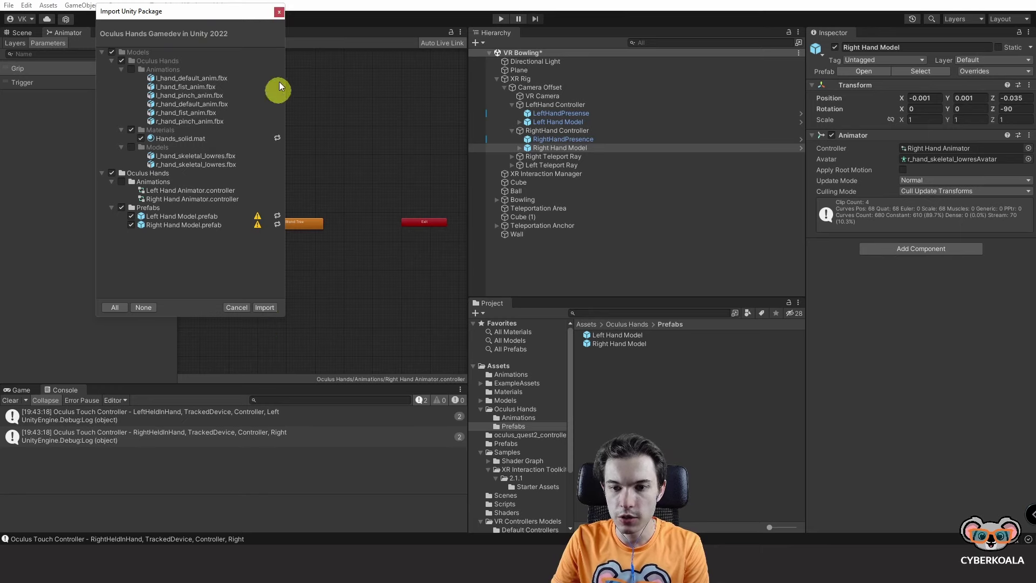
{"action": "left_click", "coordinate": [279, 11]}
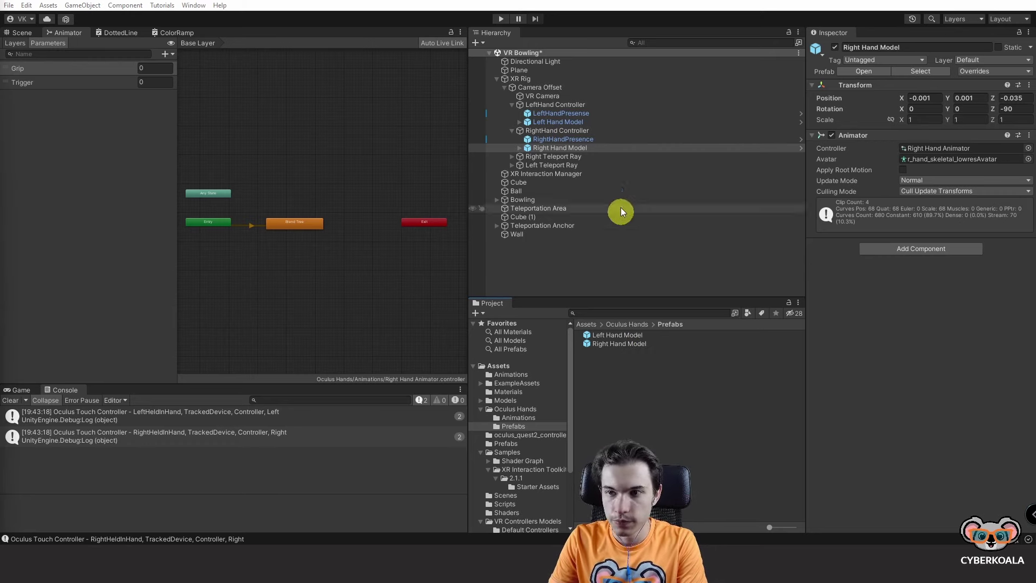
{"action": "left_click", "coordinate": [519, 148]}
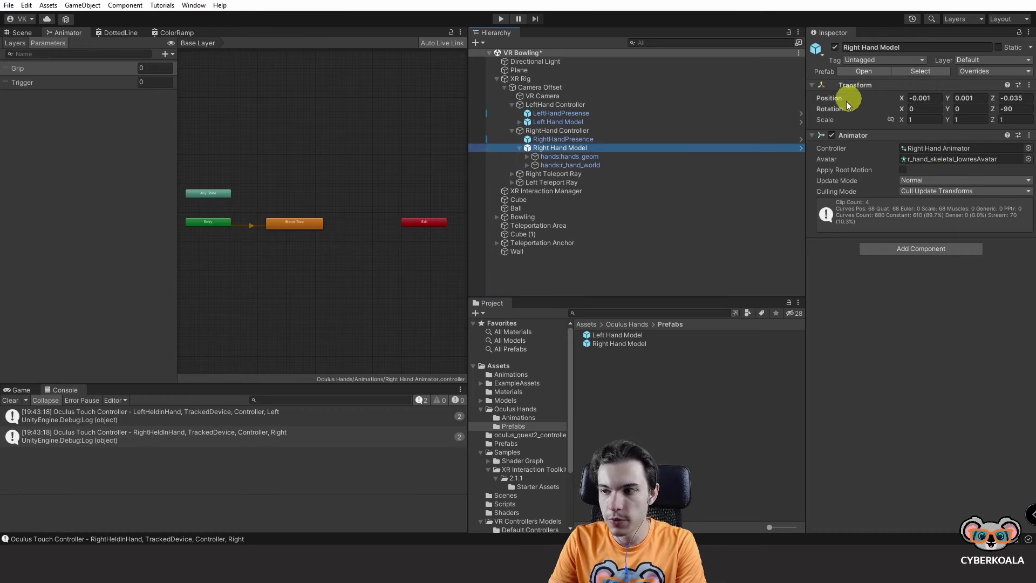
{"action": "left_click", "coordinate": [193, 5]}
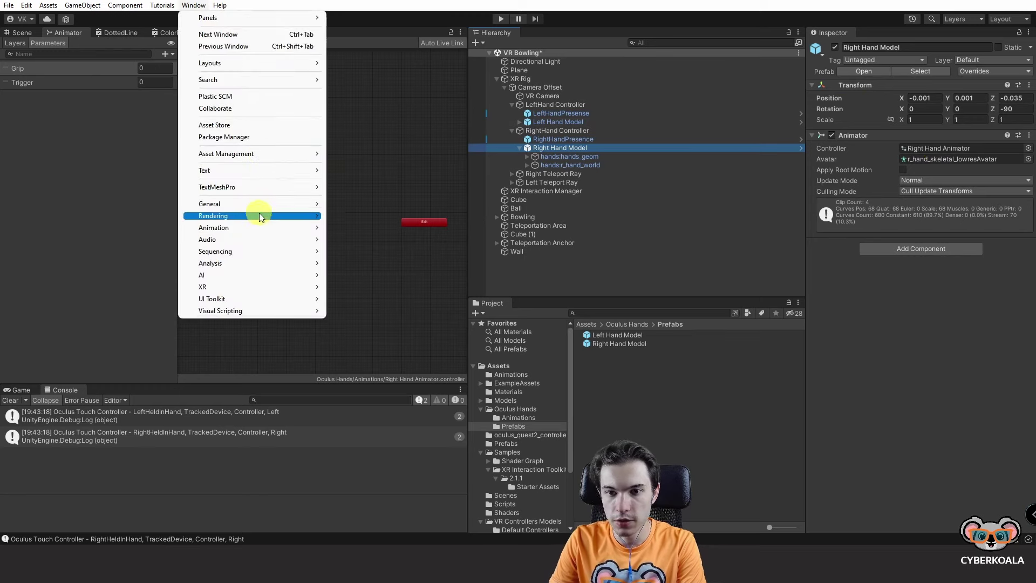
- Open the Animator for Right Hand Model and show its Blend Tree settings
{"action": "mouse_move", "coordinate": [254, 228]}
{"action": "left_click", "coordinate": [393, 238]}
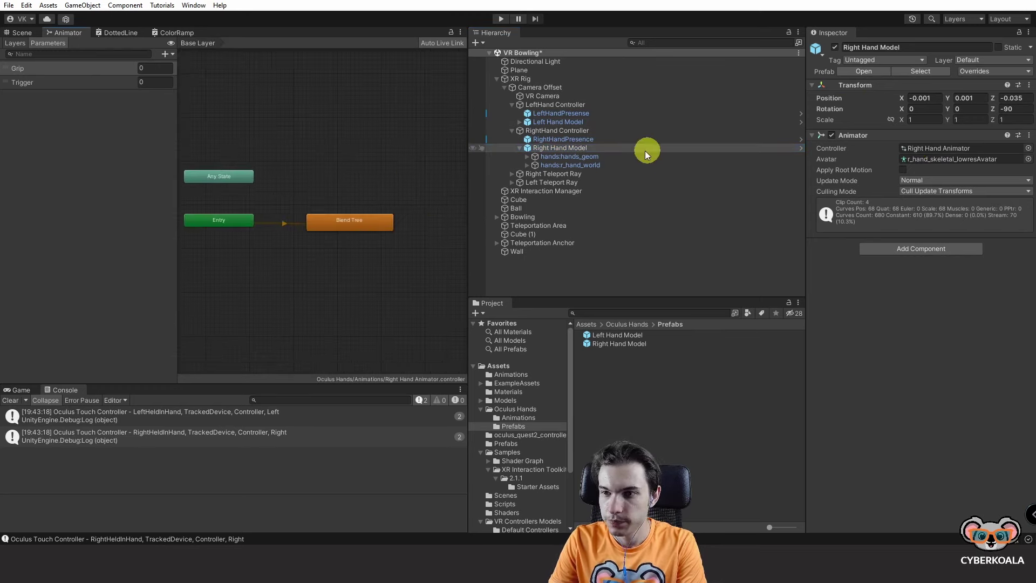
{"action": "left_click", "coordinate": [626, 147]}
{"action": "double_click", "coordinate": [374, 223]}
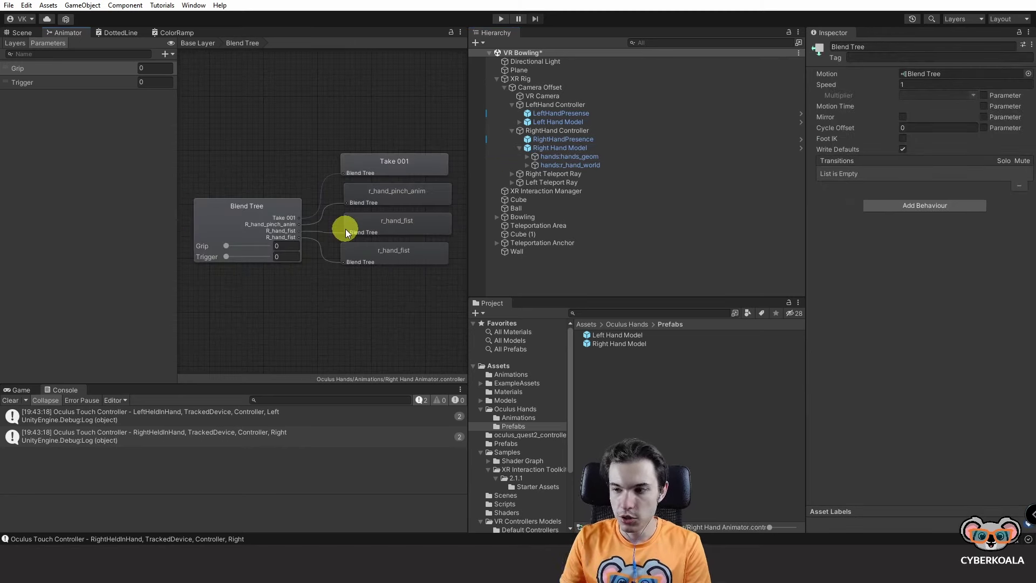
{"action": "left_click", "coordinate": [246, 222]}
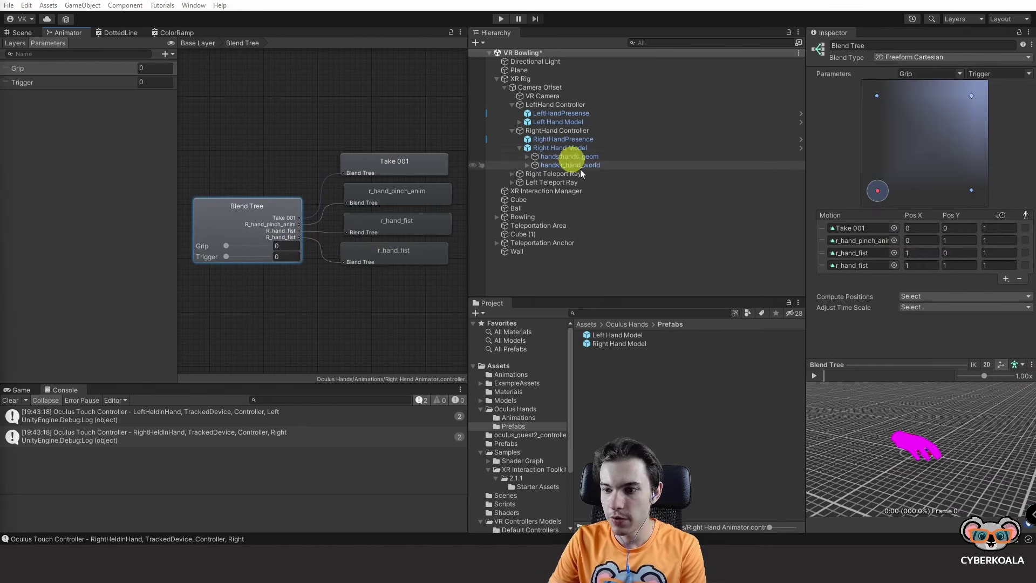
- Open the Left Hand Model prefab for editing to see its bones and preview
{"action": "left_click", "coordinate": [631, 335]}
{"action": "double_click", "coordinate": [633, 338]}
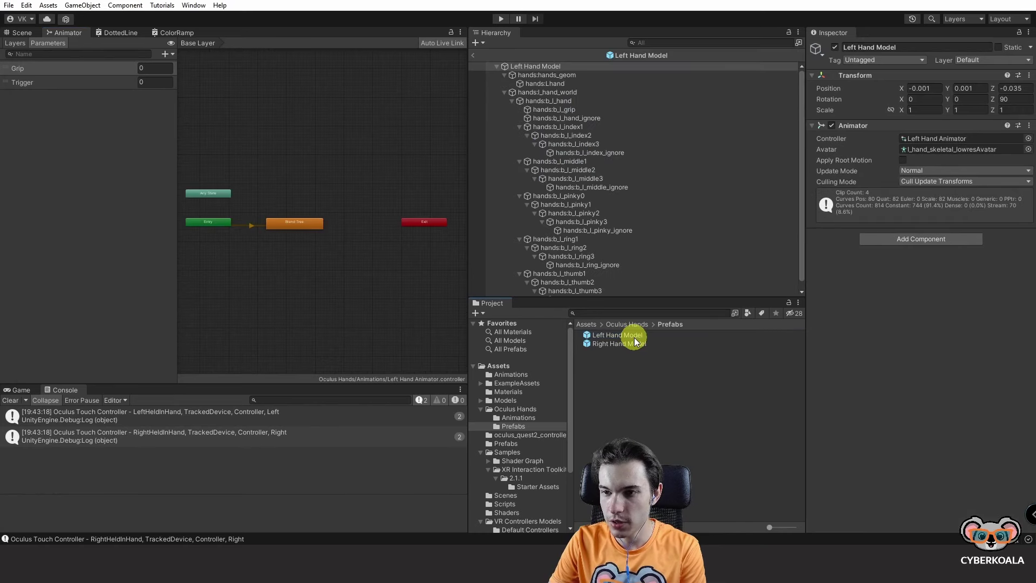
{"action": "left_click", "coordinate": [632, 335]}
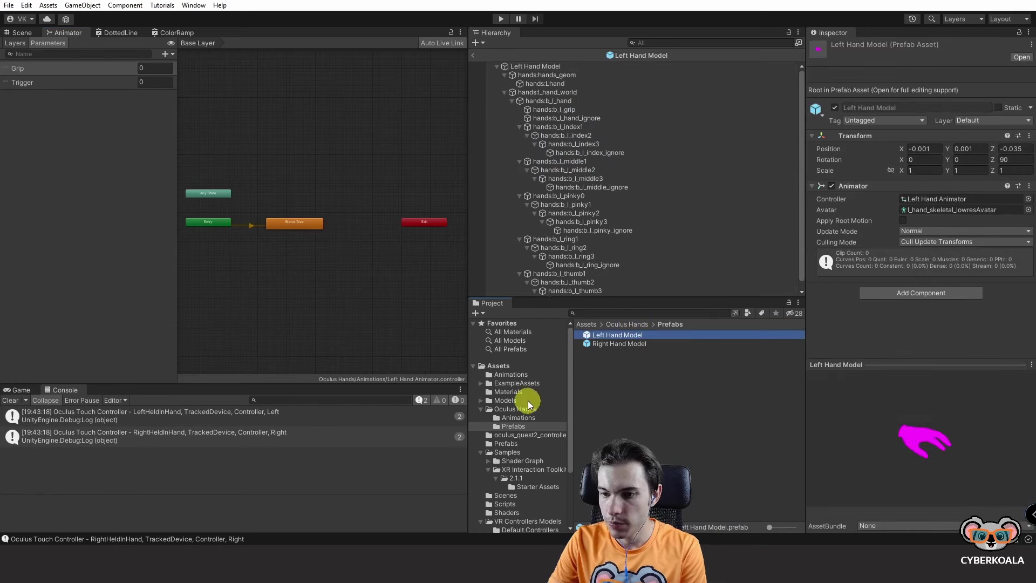
- Create a new Standard material named HandMaterial in Assets/Materials next to TeleportReticle
{"action": "left_click", "coordinate": [510, 393]}
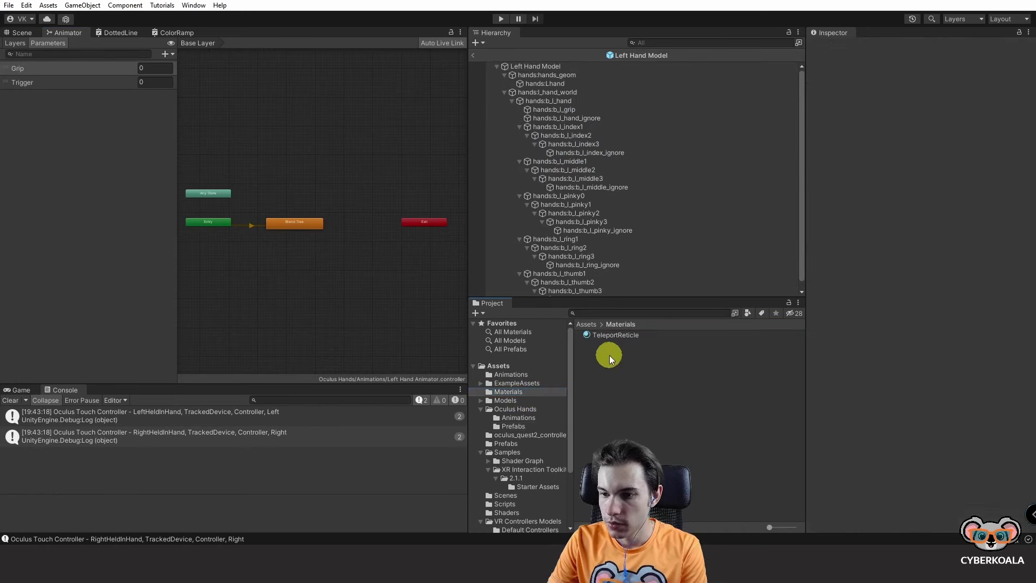
{"action": "right_click", "coordinate": [619, 372]}
{"action": "mouse_move", "coordinate": [685, 74]}
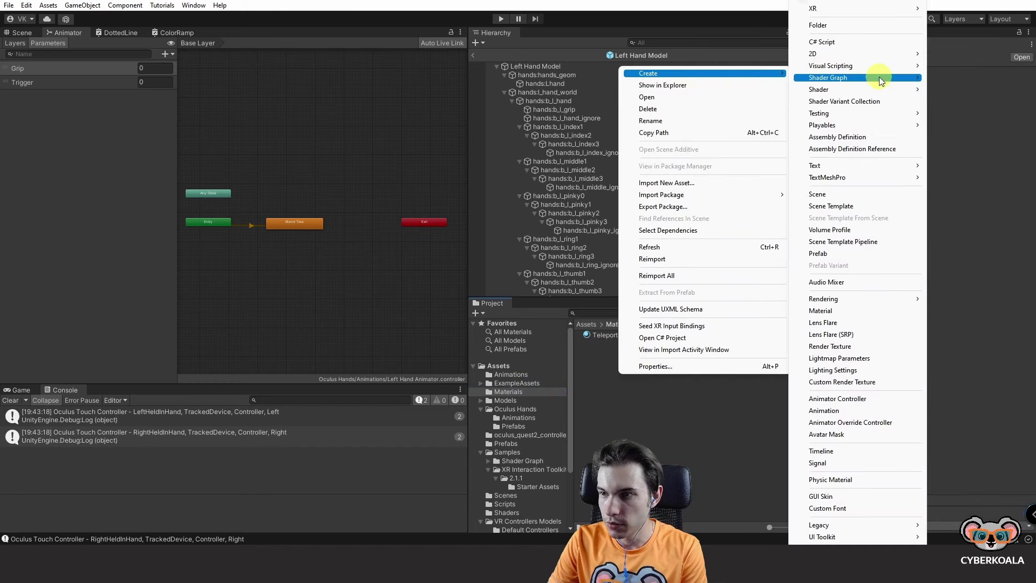
{"action": "left_click", "coordinate": [828, 311]}
{"action": "type", "text": "Hamd"}
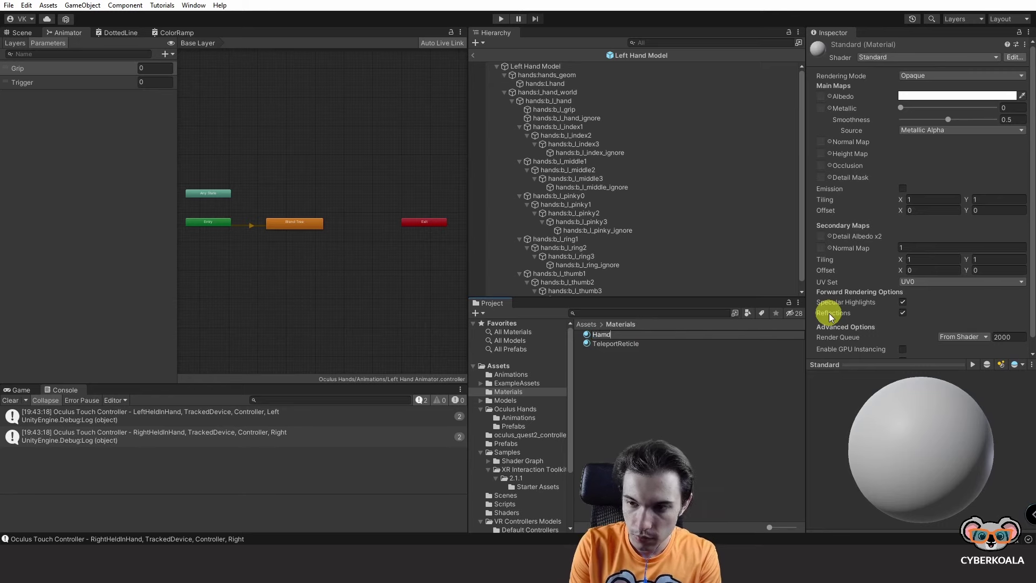
{"action": "type", "text": "nm"}
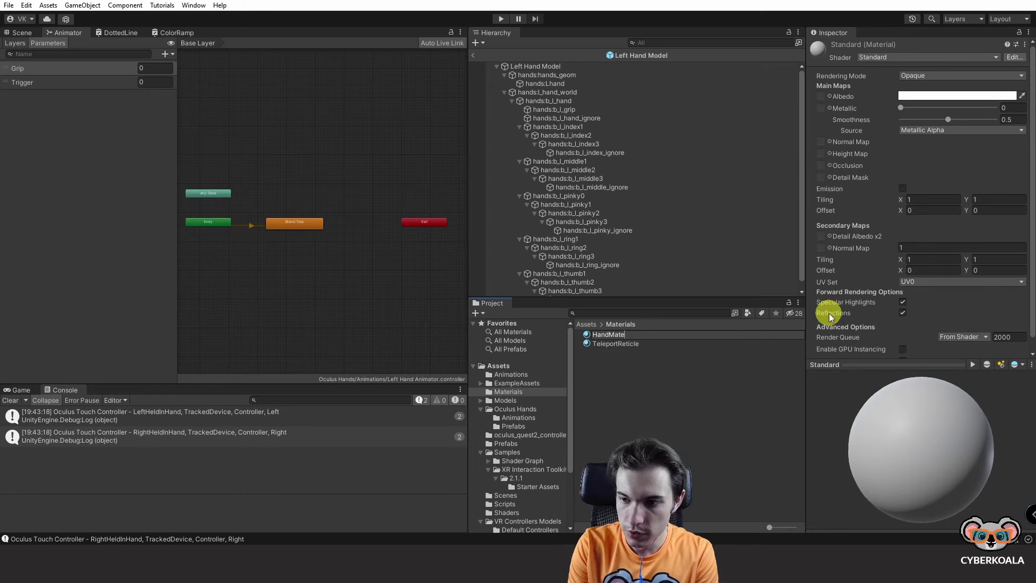
{"action": "type", "text": "rial"}
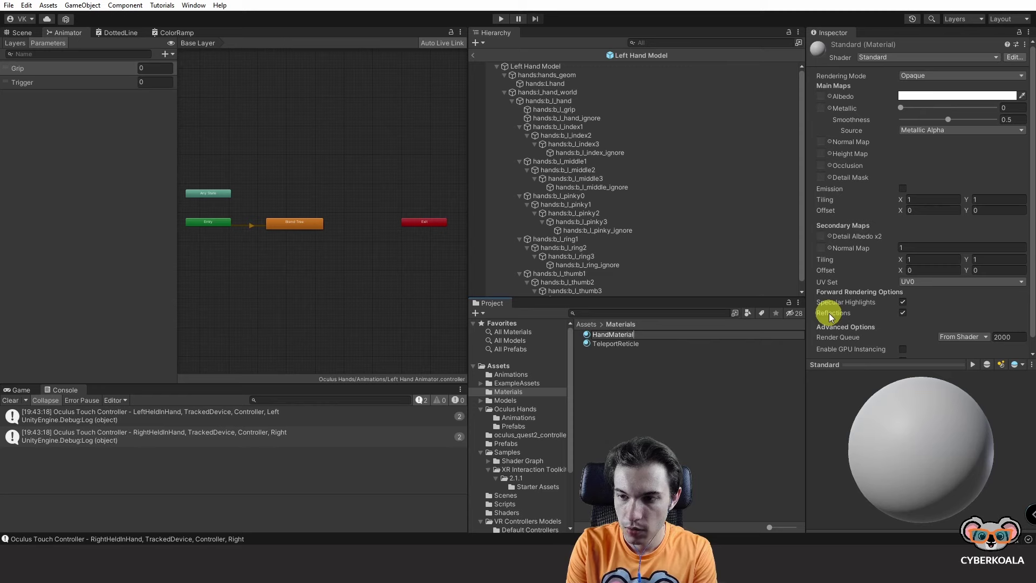
{"action": "key", "text": "Return"}
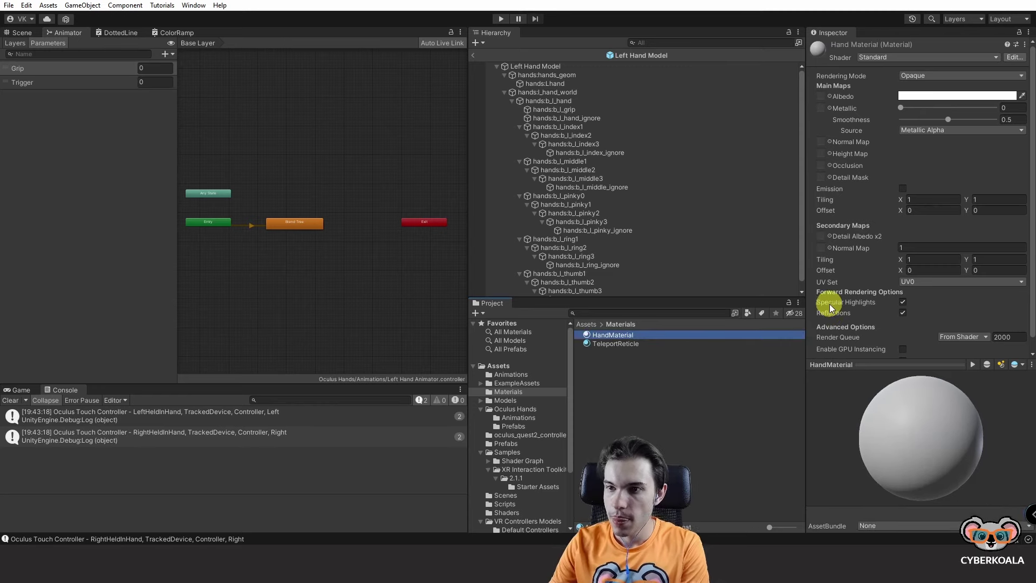
{"action": "left_click", "coordinate": [584, 55]}
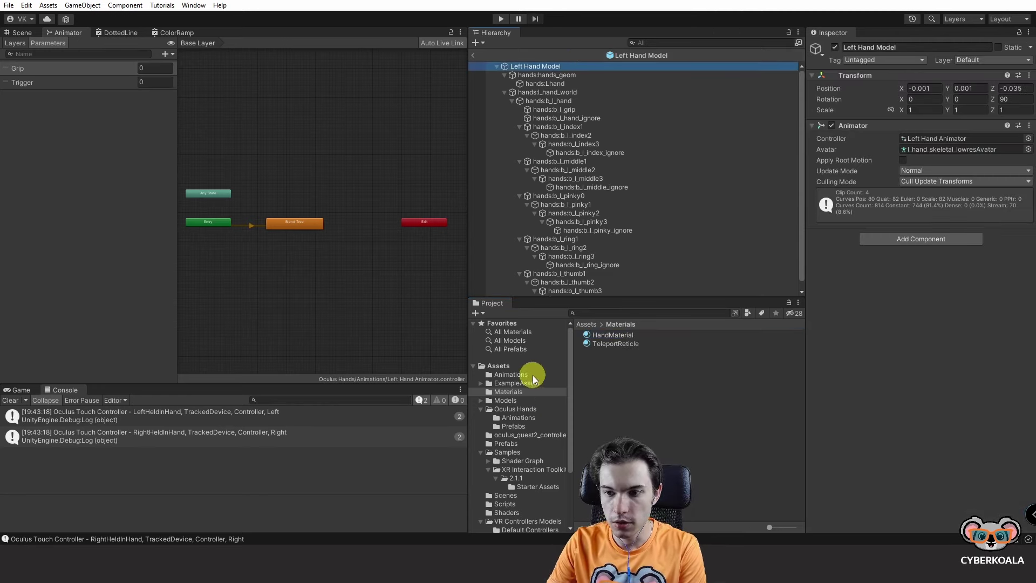
- Apply HandMaterial to the Left Hand Model prefab so its hand turns white
{"action": "left_click", "coordinate": [526, 418]}
{"action": "left_click", "coordinate": [517, 409]}
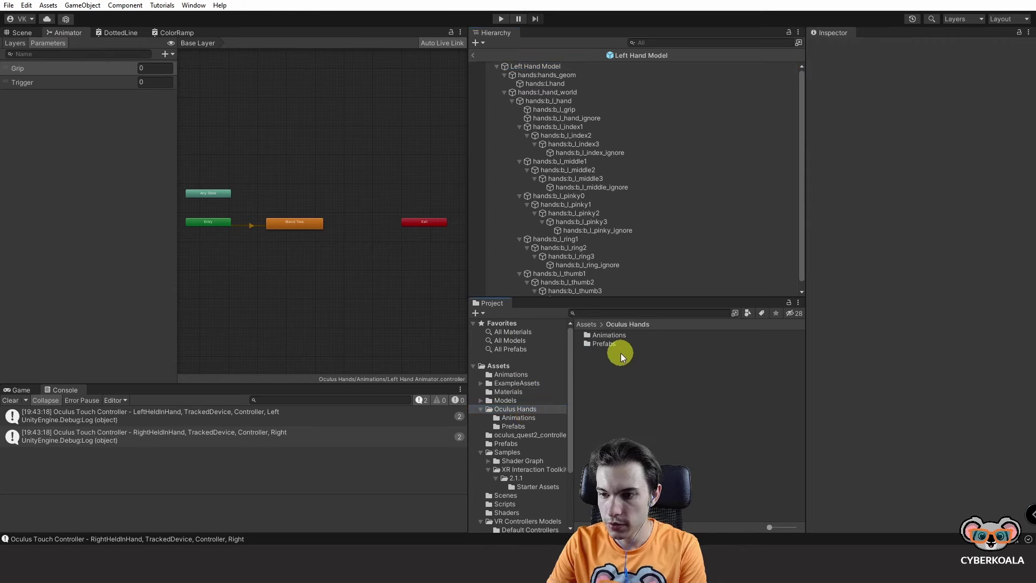
{"action": "left_click", "coordinate": [510, 427]}
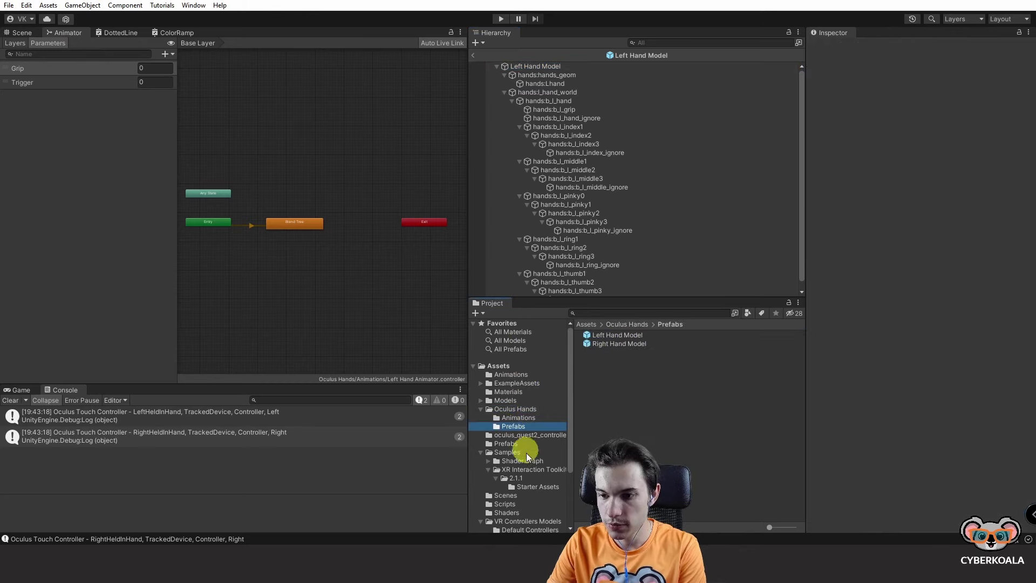
{"action": "left_click", "coordinate": [630, 338]}
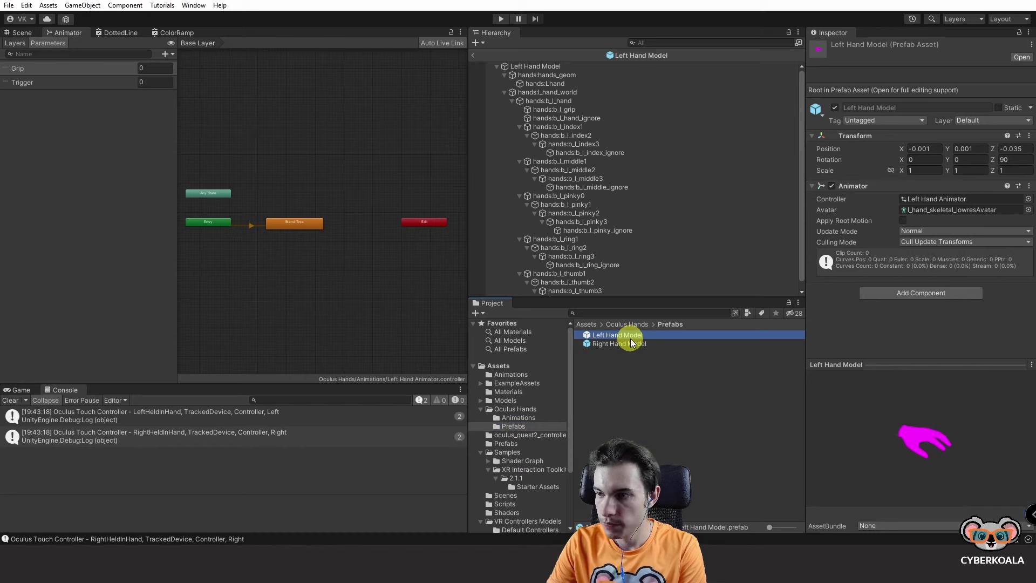
{"action": "left_click", "coordinate": [630, 339]}
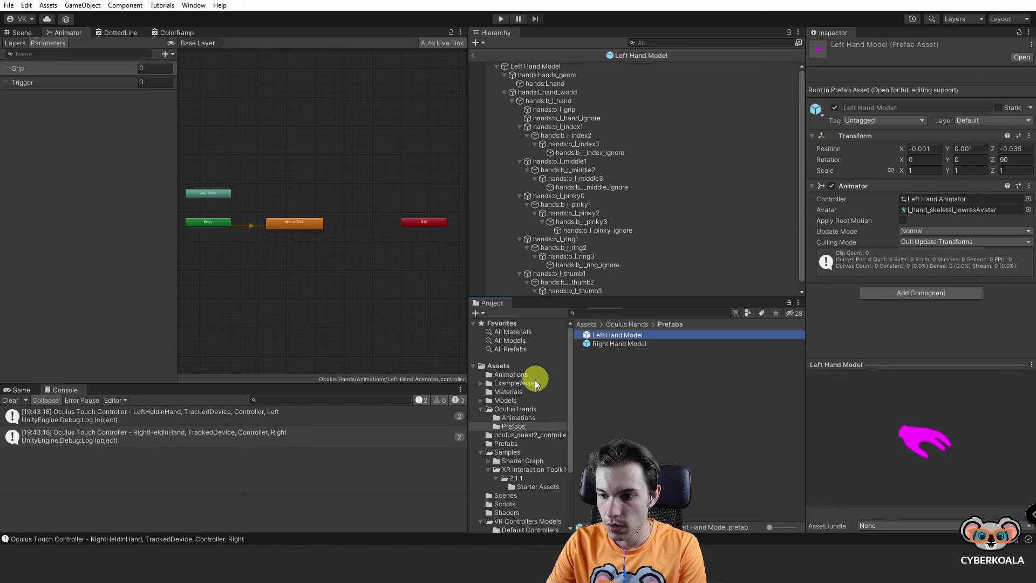
{"action": "left_click", "coordinate": [1014, 33]}
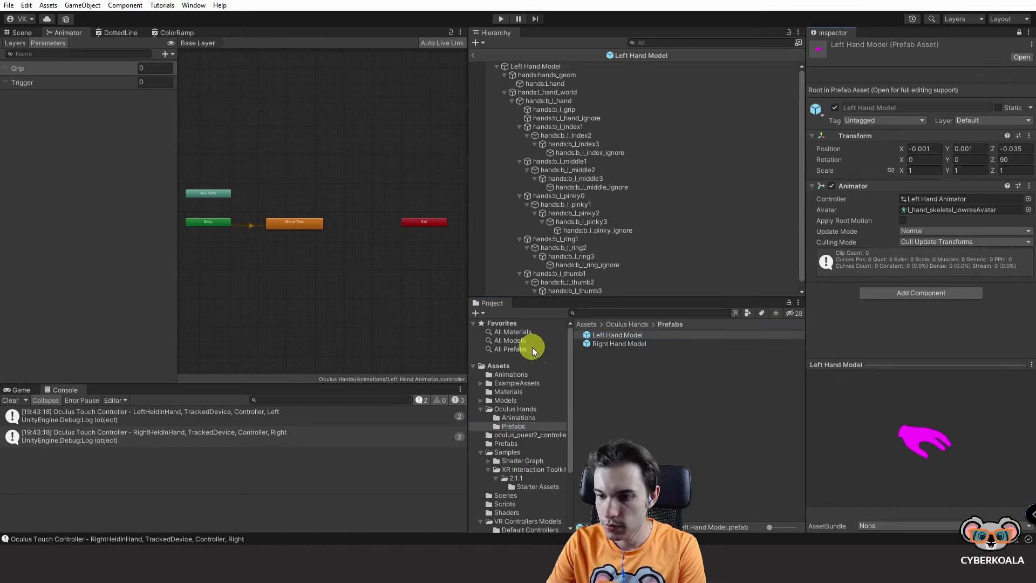
{"action": "left_click", "coordinate": [518, 396]}
{"action": "mouse_move", "coordinate": [627, 336]}
{"action": "left_mouse_down"}
{"action": "mouse_move", "coordinate": [930, 441]}
{"action": "mouse_move", "coordinate": [558, 66]}
{"action": "left_mouse_up"}
{"action": "left_click", "coordinate": [25, 31]}
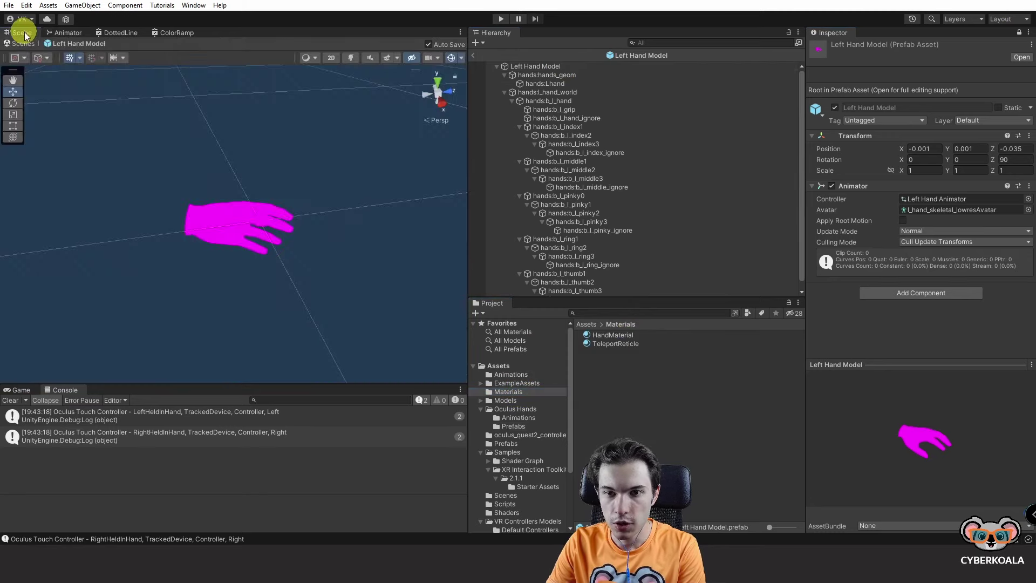
{"action": "left_click_drag", "start_coordinate": [594, 335], "coordinate": [233, 221]}
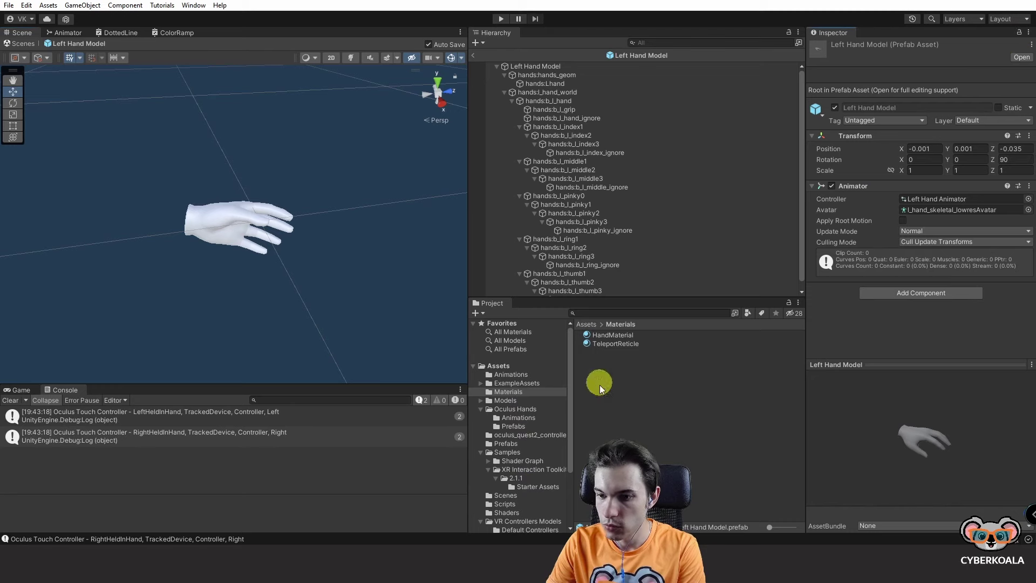
- Open the Right Hand Model prefab and apply HandMaterial so it also turns white
{"action": "left_click", "coordinate": [539, 486]}
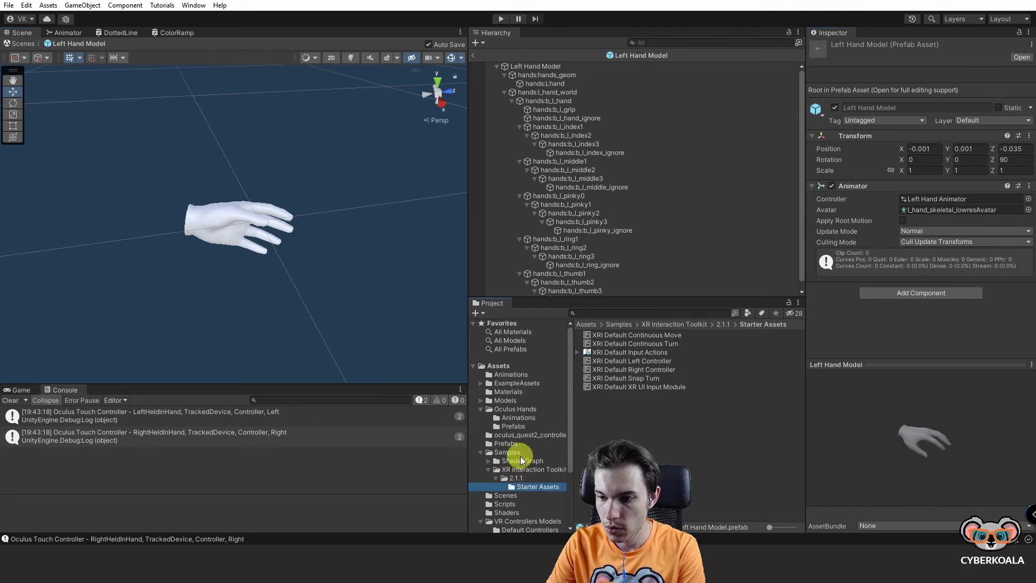
{"action": "left_click", "coordinate": [511, 425]}
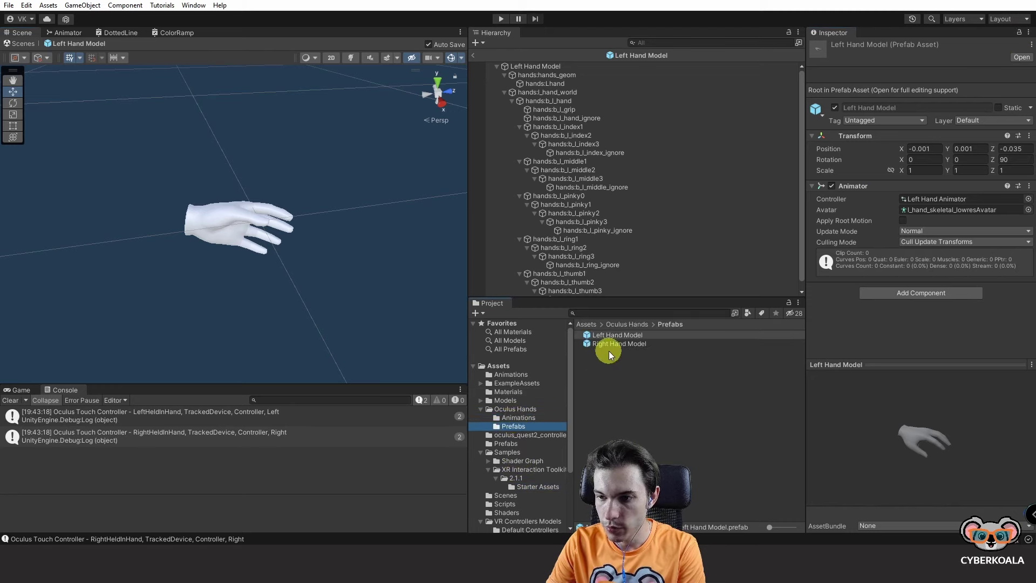
{"action": "double_click", "coordinate": [609, 346]}
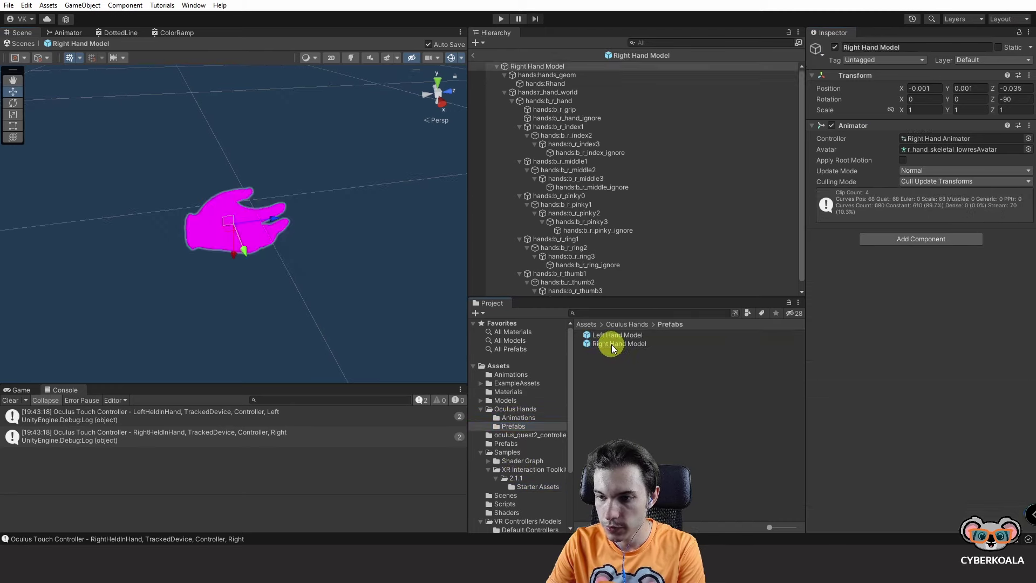
{"action": "left_click", "coordinate": [513, 392]}
{"action": "left_click_drag", "start_coordinate": [612, 335], "coordinate": [255, 231]}
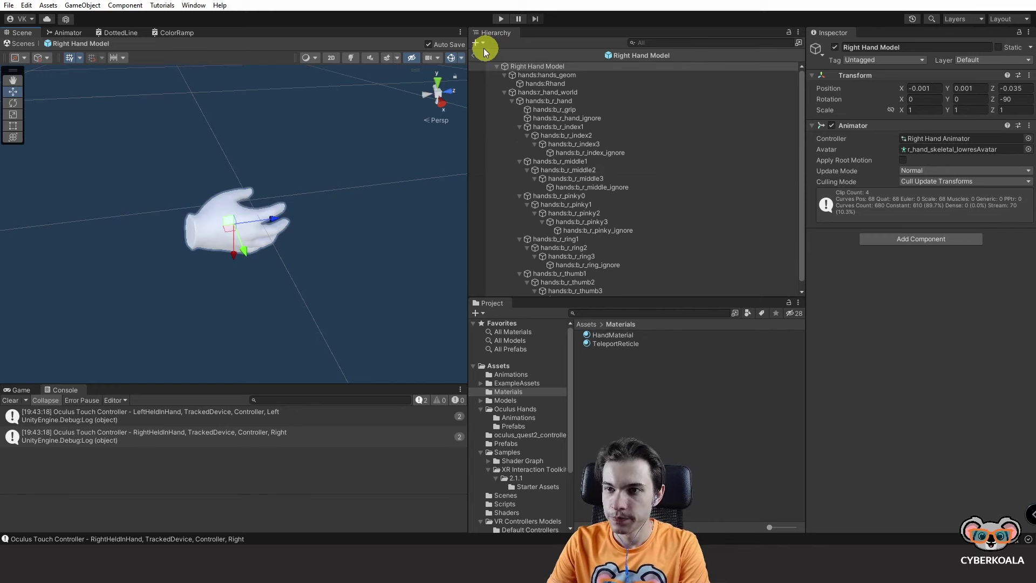
{"action": "left_click", "coordinate": [521, 369]}
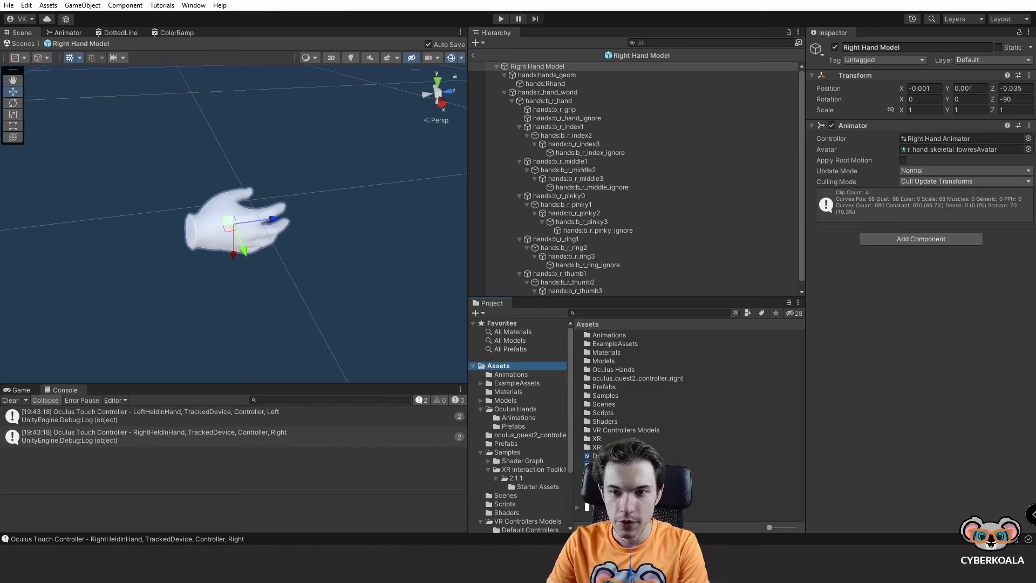
- Open the Right Hand Animator's Blend Tree settings with its hand preview
{"action": "left_click", "coordinate": [551, 66]}
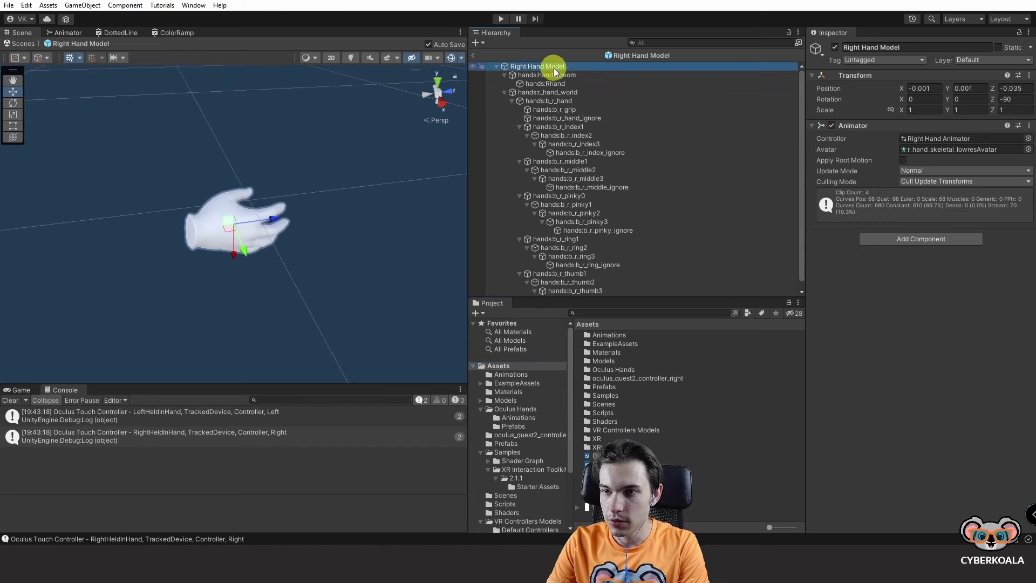
{"action": "left_click", "coordinate": [84, 33]}
{"action": "double_click", "coordinate": [297, 228]}
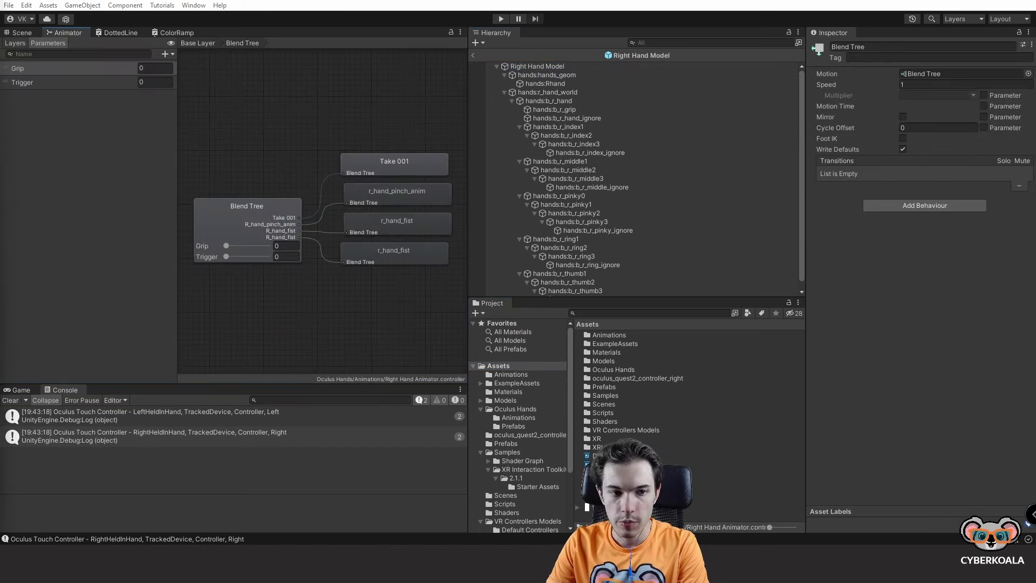
{"action": "left_click", "coordinate": [223, 218]}
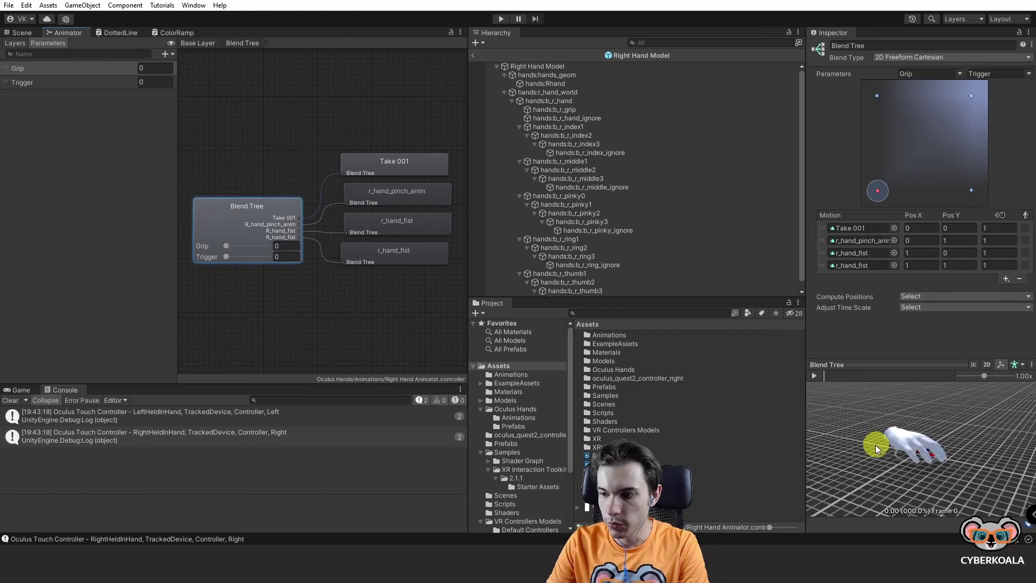
- Preview hand poses by adjusting Grip and Trigger, grip up to 0.77, then return to Scene view
{"action": "mouse_move", "coordinate": [225, 247]}
{"action": "left_mouse_down"}
{"action": "mouse_move", "coordinate": [283, 248]}
{"action": "mouse_move", "coordinate": [232, 248]}
{"action": "left_mouse_up"}
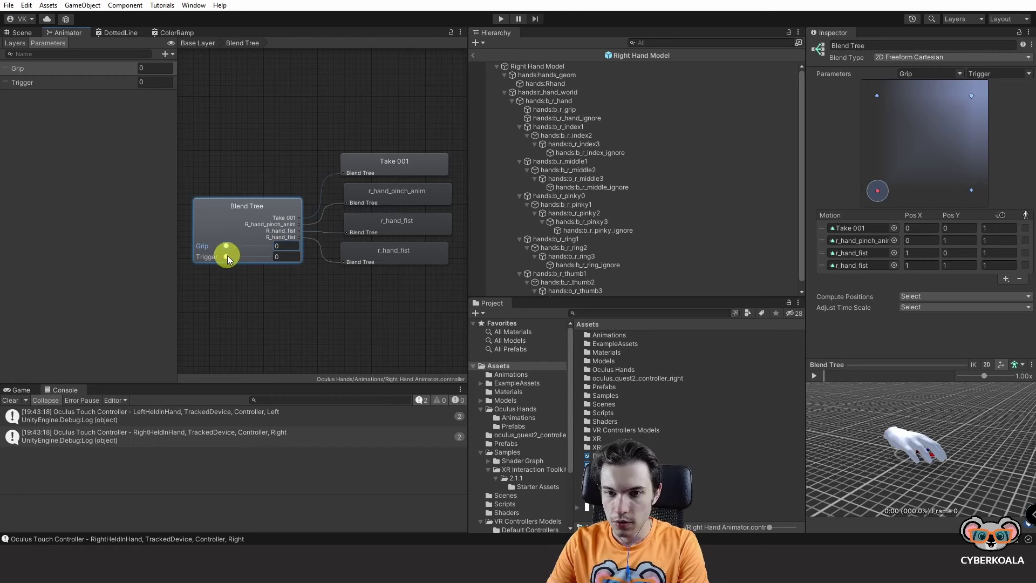
{"action": "mouse_move", "coordinate": [227, 257]}
{"action": "left_mouse_down"}
{"action": "mouse_move", "coordinate": [273, 258]}
{"action": "mouse_move", "coordinate": [226, 257]}
{"action": "left_mouse_up"}
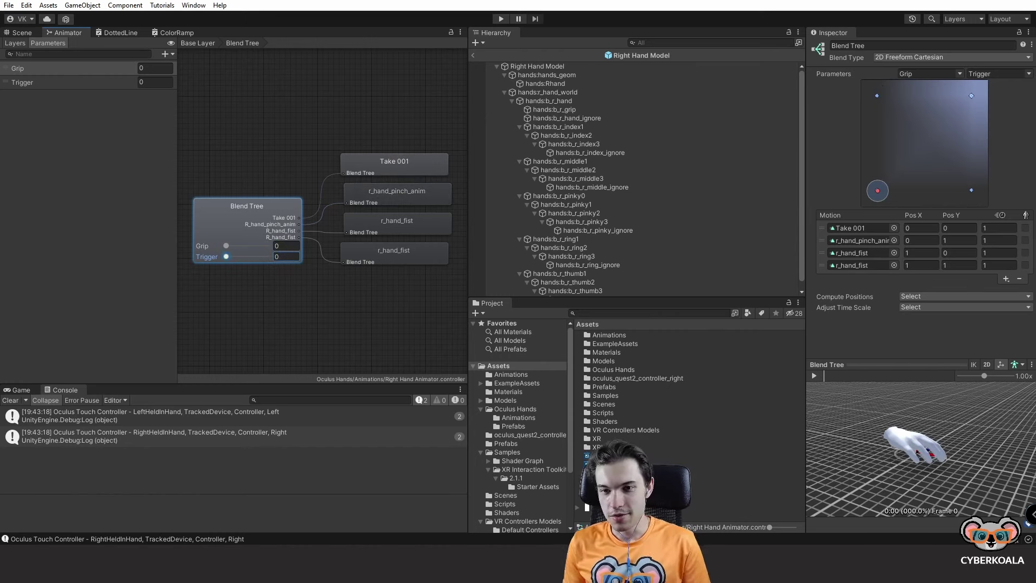
{"action": "mouse_move", "coordinate": [226, 245]}
{"action": "left_mouse_down"}
{"action": "mouse_move", "coordinate": [259, 249]}
{"action": "mouse_move", "coordinate": [199, 248]}
{"action": "mouse_move", "coordinate": [220, 255]}
{"action": "left_mouse_up"}
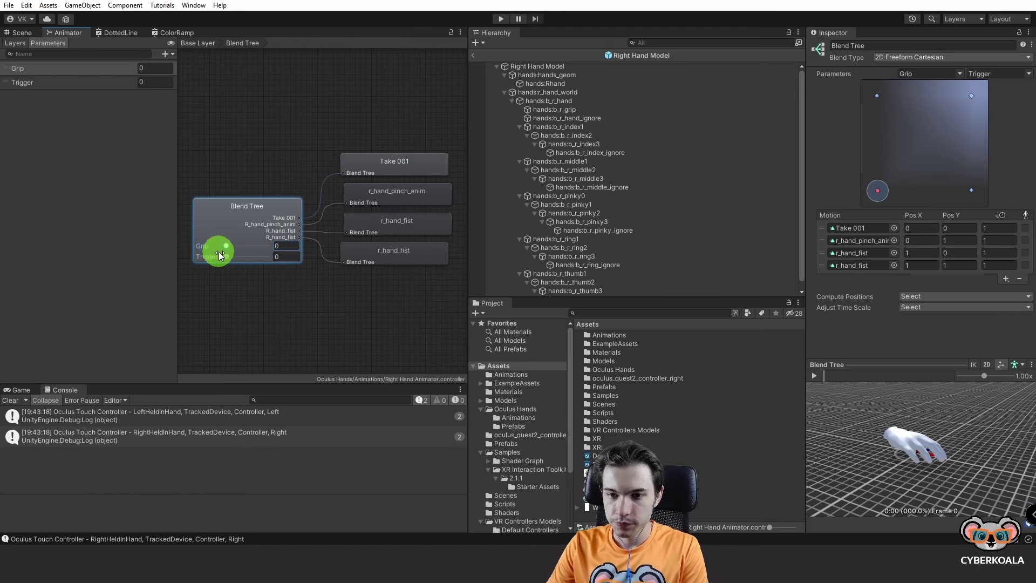
{"action": "left_click", "coordinate": [24, 33]}
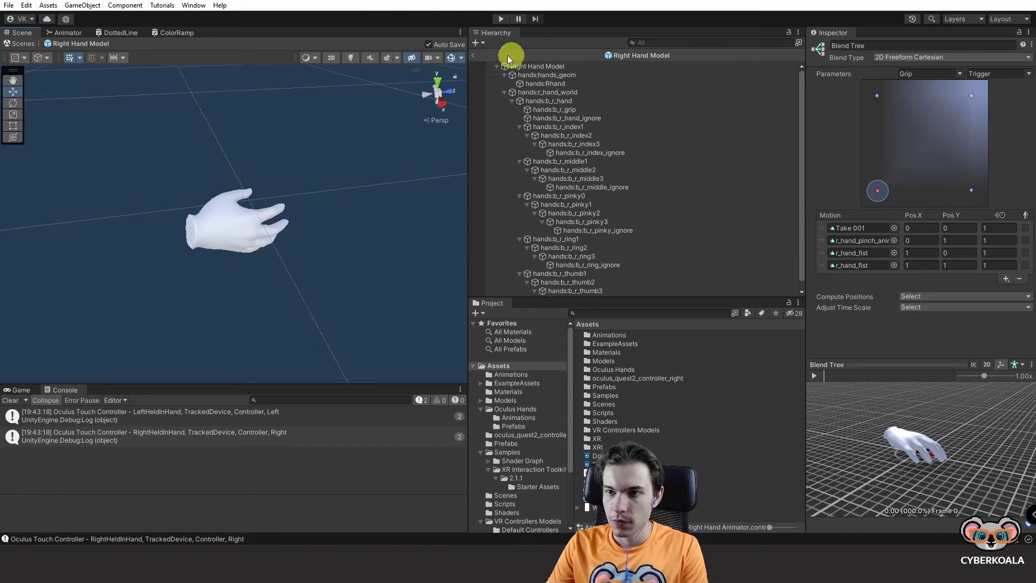
- Return to the VR Bowling scene and select the hands:Rhand mesh under Right Hand Model
{"action": "left_click", "coordinate": [475, 56]}
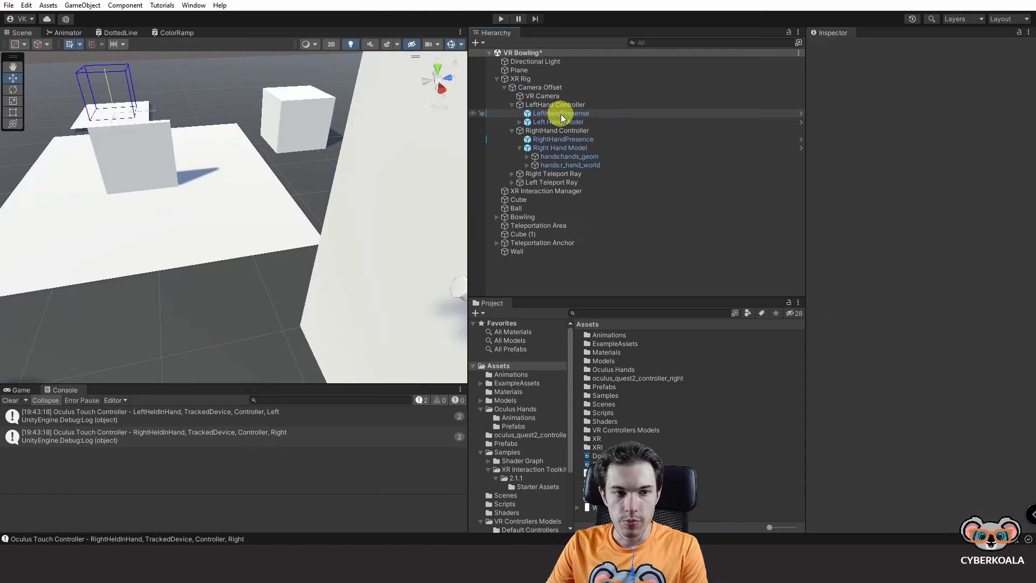
{"action": "double_click", "coordinate": [574, 150]}
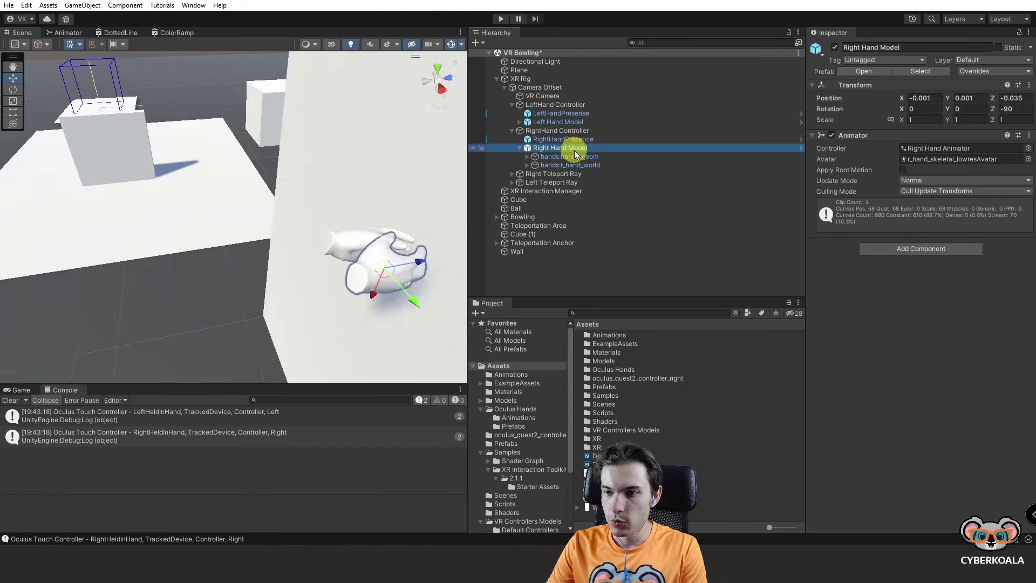
{"action": "left_click", "coordinate": [570, 156]}
{"action": "left_click", "coordinate": [527, 157]}
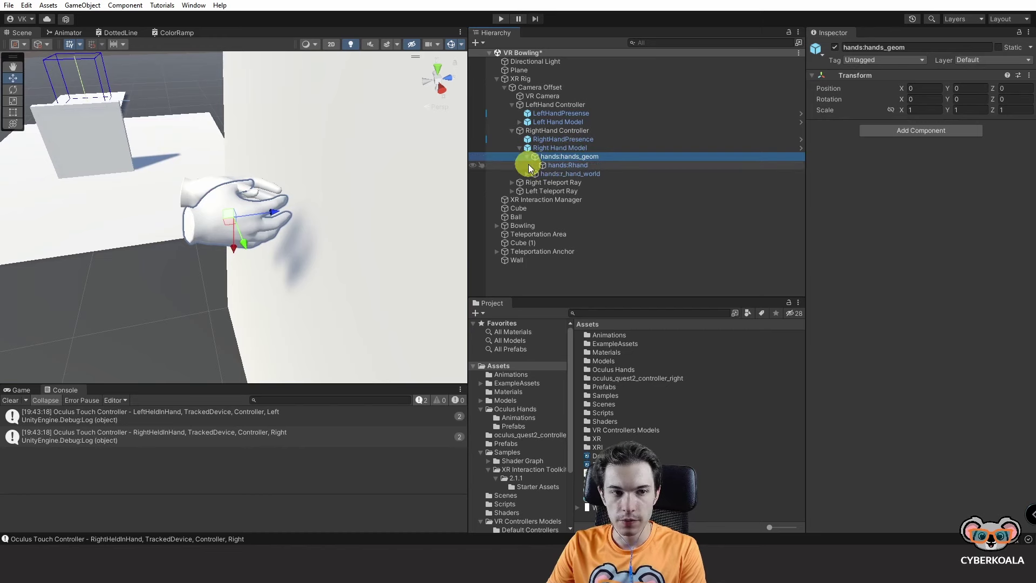
{"action": "left_click", "coordinate": [568, 165]}
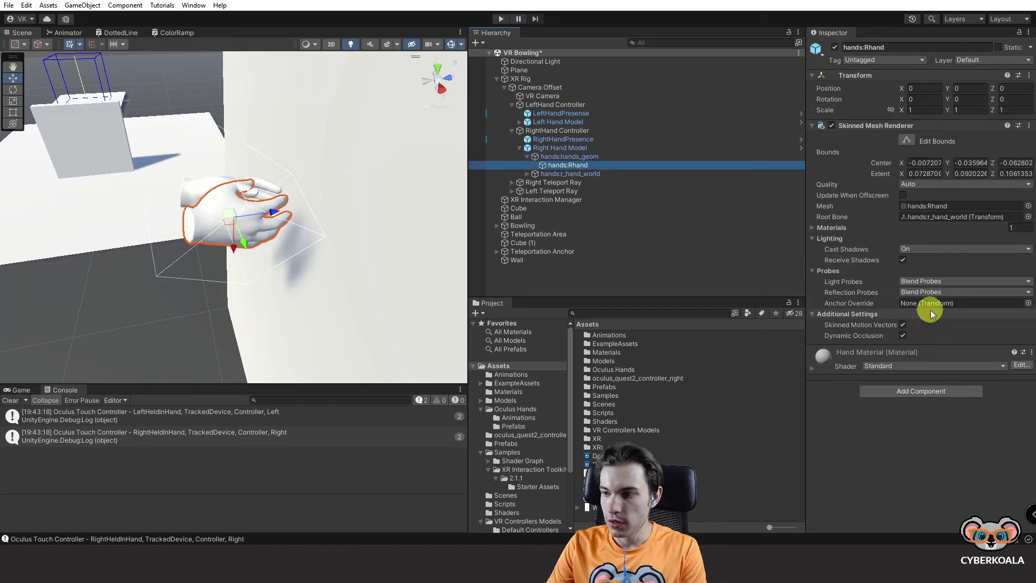
- Keep the Standard shader and set HandMaterial's albedo to a skin-like orange
{"action": "left_click", "coordinate": [900, 367]}
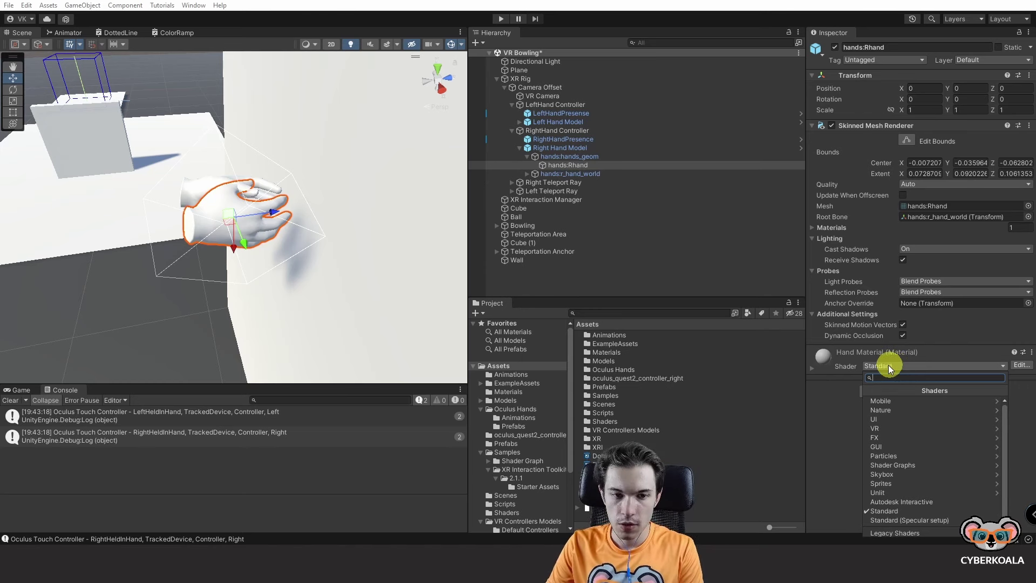
{"action": "left_click", "coordinate": [813, 367]}
{"action": "left_click", "coordinate": [901, 403]}
{"action": "mouse_move", "coordinate": [917, 393]}
{"action": "left_mouse_down"}
{"action": "mouse_move", "coordinate": [912, 358]}
{"action": "mouse_move", "coordinate": [956, 340]}
{"action": "mouse_move", "coordinate": [945, 338]}
{"action": "mouse_move", "coordinate": [994, 358]}
{"action": "mouse_move", "coordinate": [958, 330]}
{"action": "mouse_move", "coordinate": [951, 339]}
{"action": "mouse_move", "coordinate": [1007, 393]}
{"action": "left_mouse_up"}
{"action": "left_click_drag", "start_coordinate": [1007, 338], "coordinate": [967, 330]}
{"action": "left_click", "coordinate": [297, 243]}
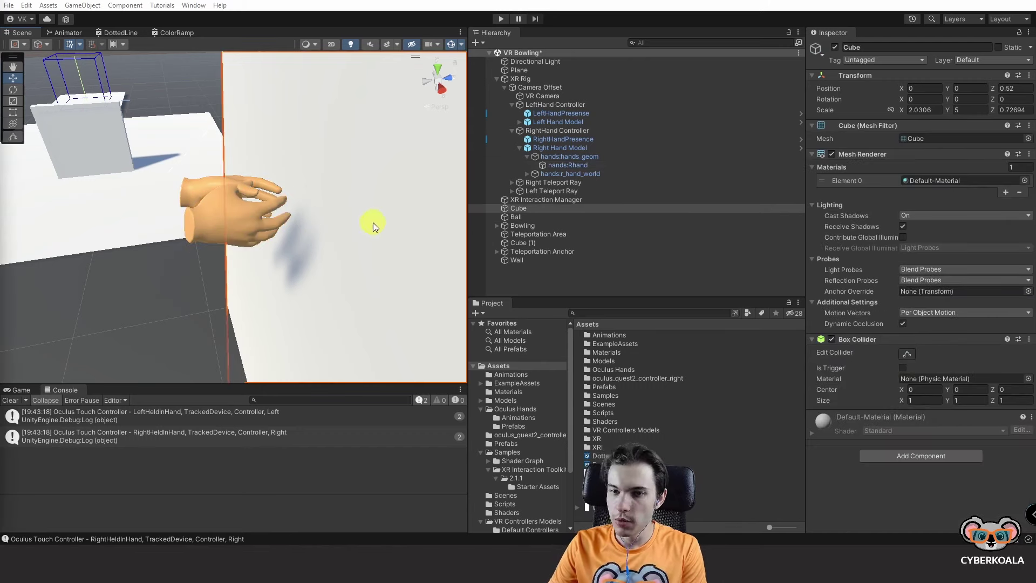
- Browse the right hand's mesh and bone hierarchy and confirm hands:Rhand keeps the Standard shader
{"action": "left_click", "coordinate": [586, 173]}
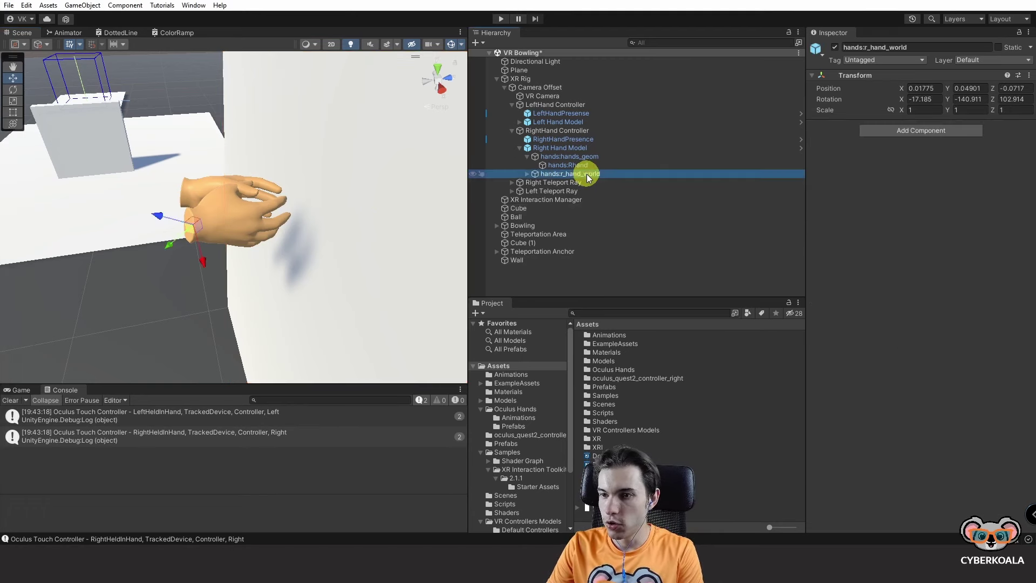
{"action": "left_click", "coordinate": [590, 161]}
{"action": "left_click", "coordinate": [589, 156]}
{"action": "left_click", "coordinate": [587, 173]}
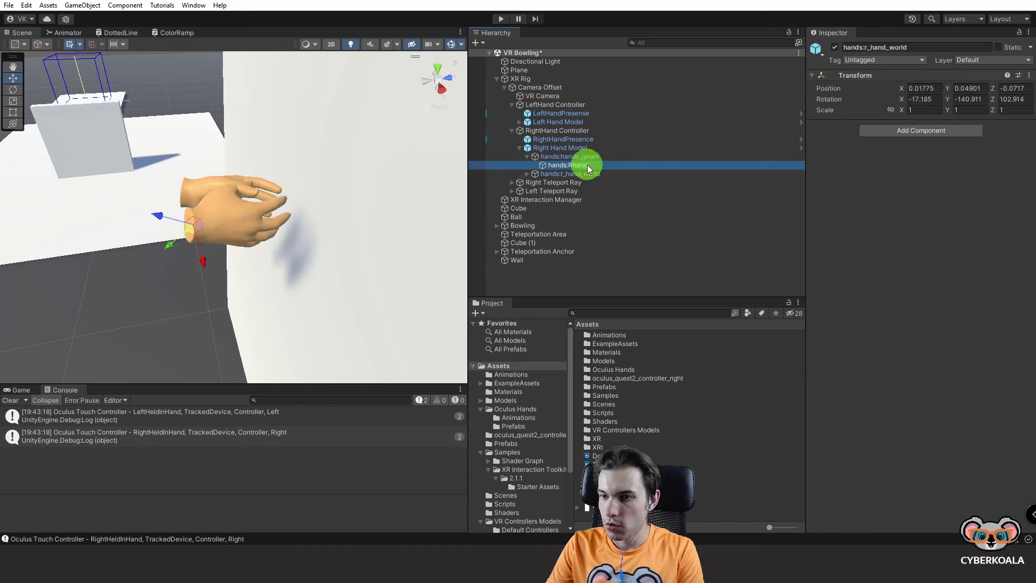
{"action": "left_click", "coordinate": [509, 165]}
{"action": "left_click", "coordinate": [526, 173]}
{"action": "left_click", "coordinate": [549, 183]}
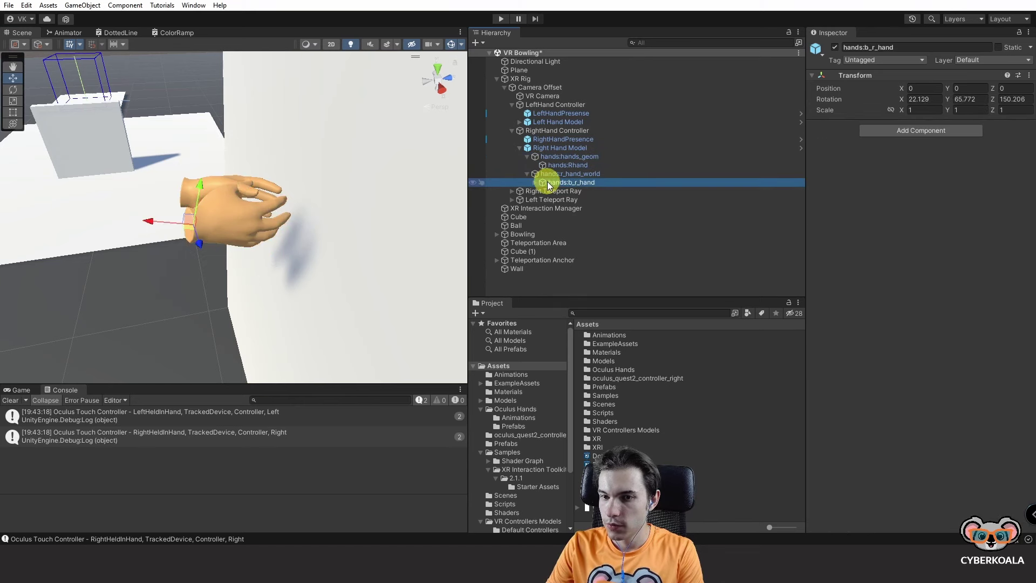
{"action": "left_click", "coordinate": [535, 182]}
{"action": "left_click", "coordinate": [566, 156]}
{"action": "left_click", "coordinate": [568, 165]}
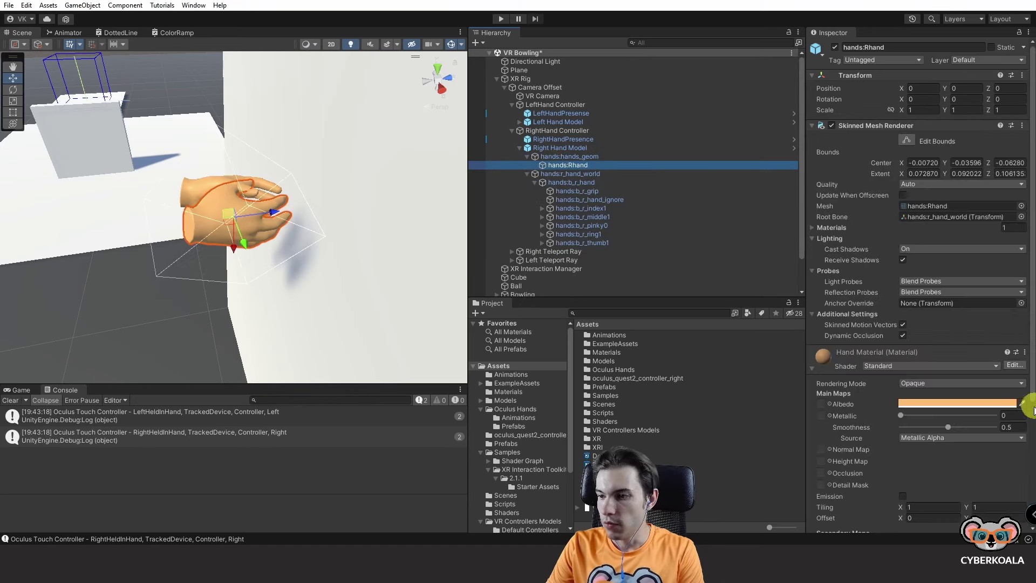
{"action": "left_click", "coordinate": [934, 367]}
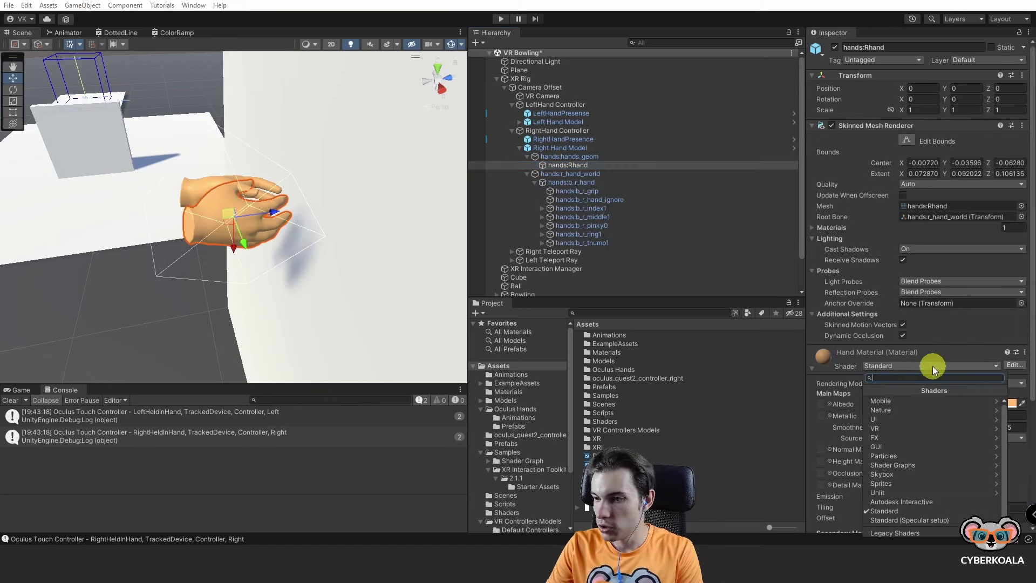
{"action": "left_click", "coordinate": [925, 510]}
- Recentre the Scene view on the hand and start the VR play test
{"action": "right_click_drag", "start_coordinate": [311, 231], "coordinate": [504, 194]}
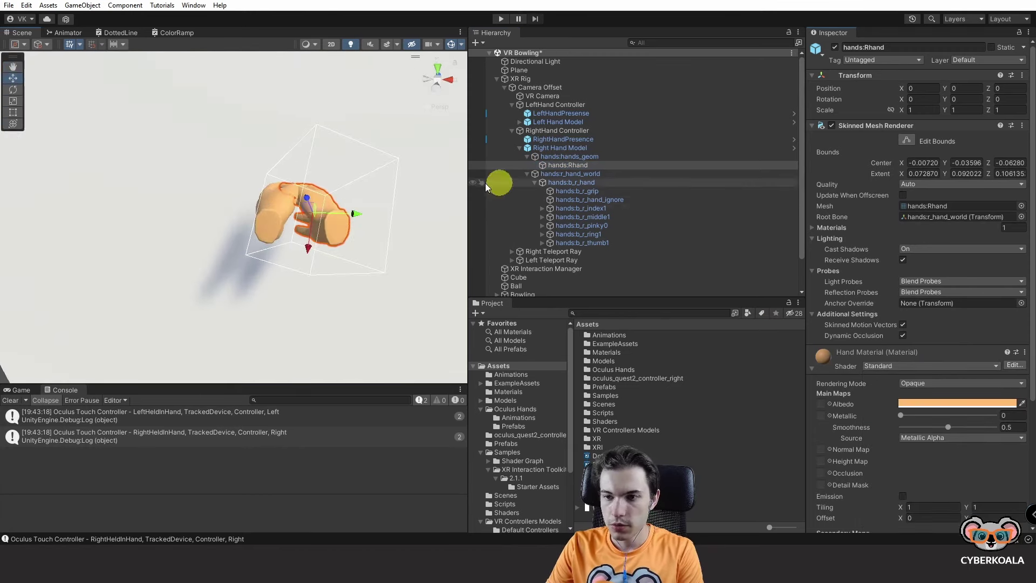
{"action": "middle_click_drag", "start_coordinate": [410, 216], "coordinate": [300, 229]}
{"action": "left_click", "coordinate": [493, 18]}
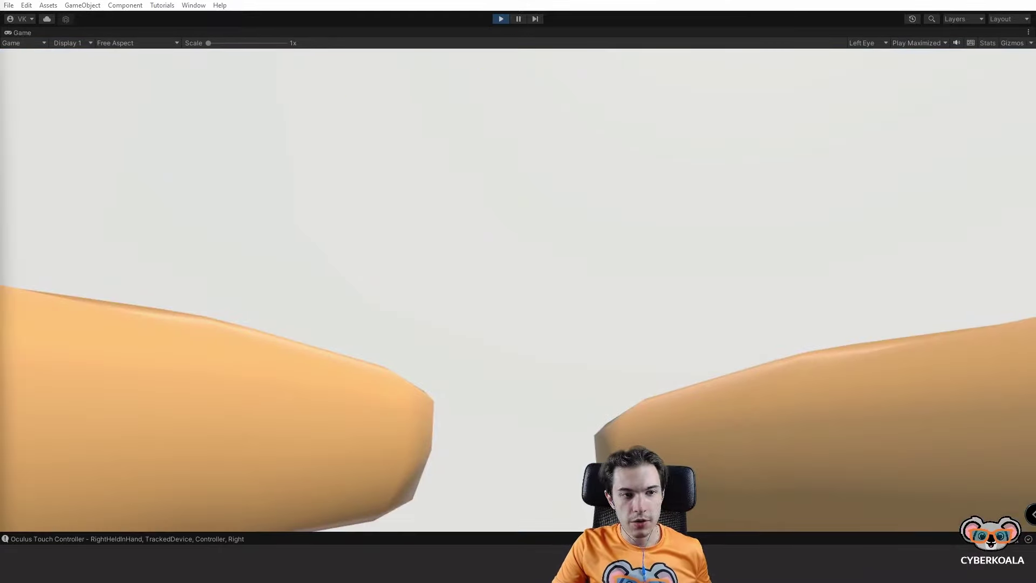
- Dismiss the Scene(s) Have Been Modified prompt and stop the play test
{"action": "left_click", "coordinate": [1019, 2]}
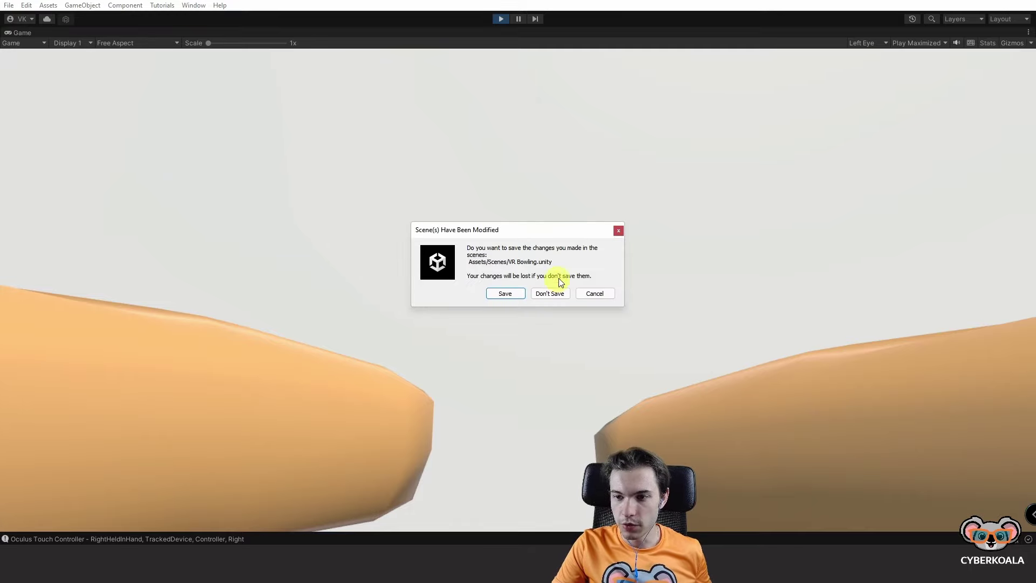
{"action": "left_click", "coordinate": [509, 18]}
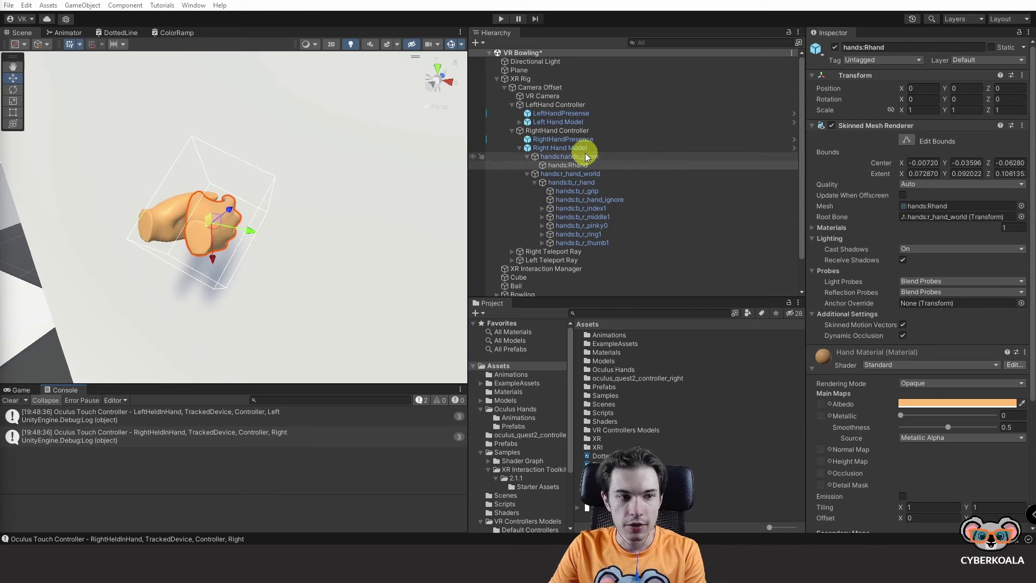
- Add a new AnimateHandOnInput script component to Right Hand Model and open it in Visual Studio
{"action": "left_click", "coordinate": [526, 148]}
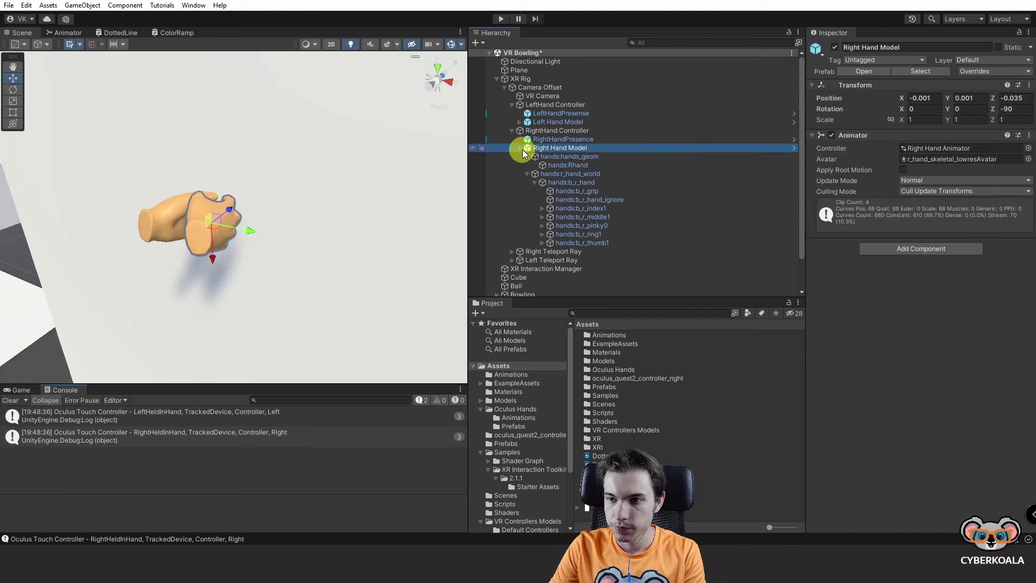
{"action": "left_click", "coordinate": [519, 147]}
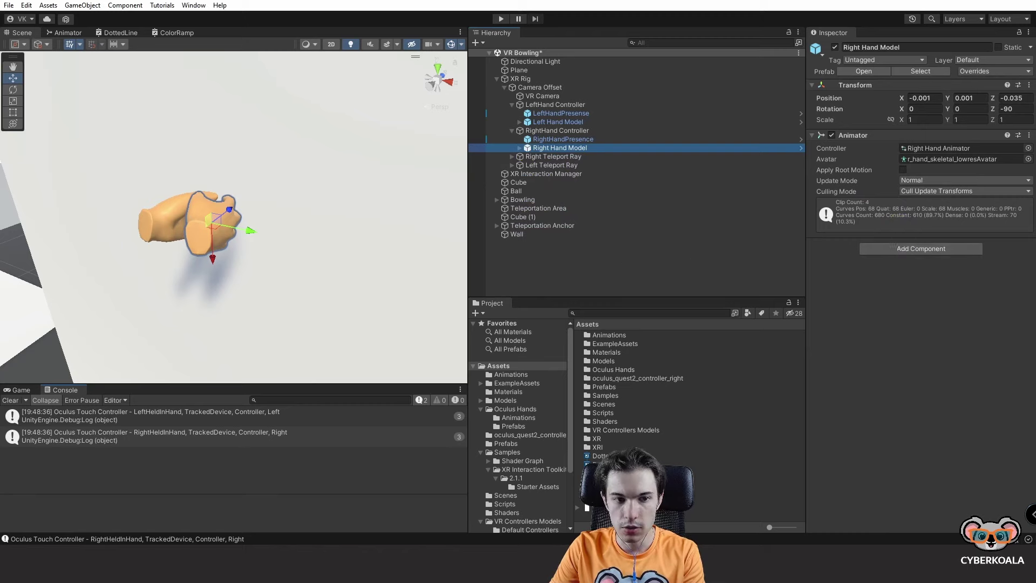
{"action": "left_click", "coordinate": [900, 250]}
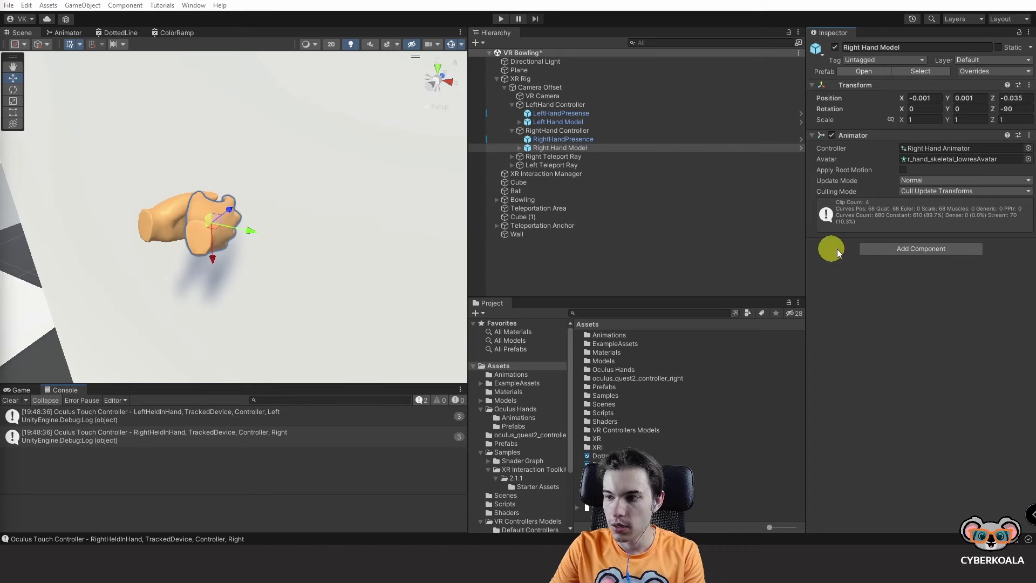
{"action": "left_click", "coordinate": [875, 250]}
{"action": "type", "text": "i"}
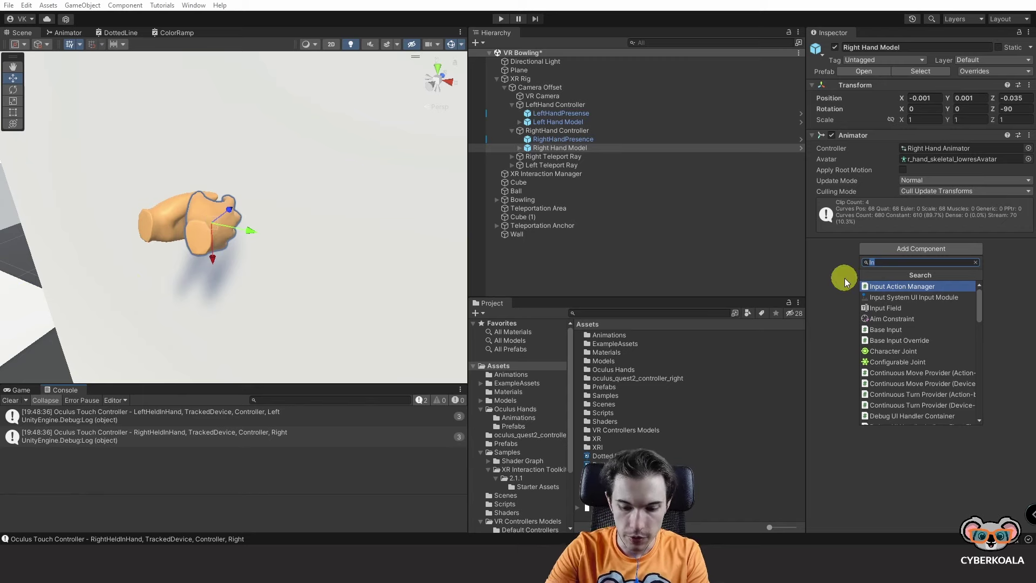
{"action": "type", "text": "Animate"}
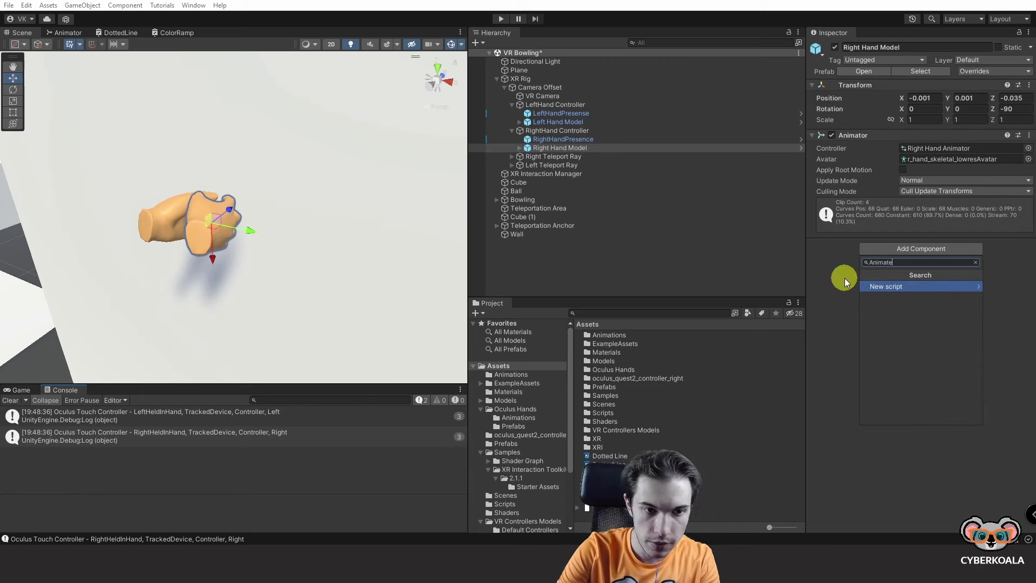
{"action": "type", "text": "Hand"}
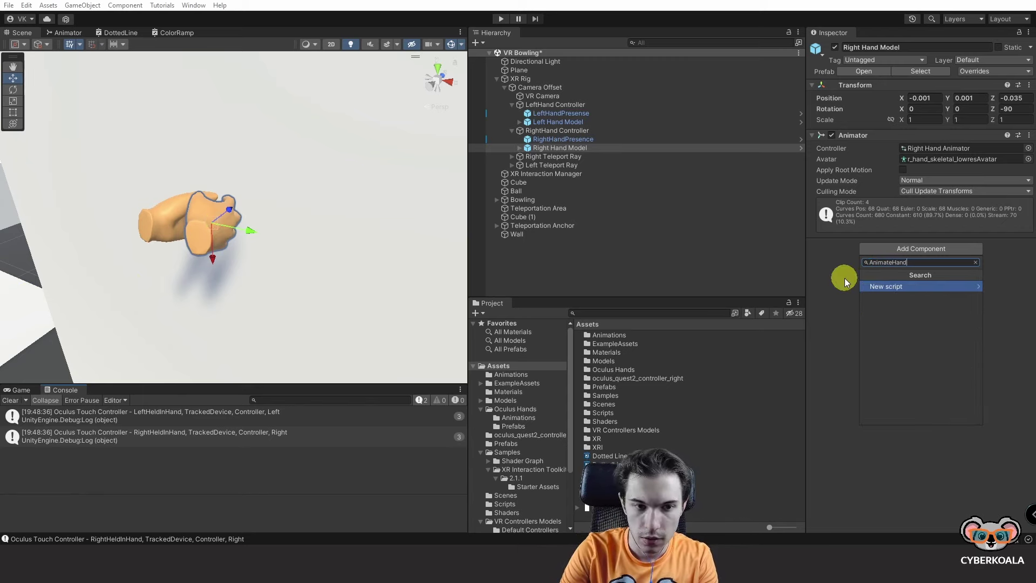
{"action": "type", "text": "On"}
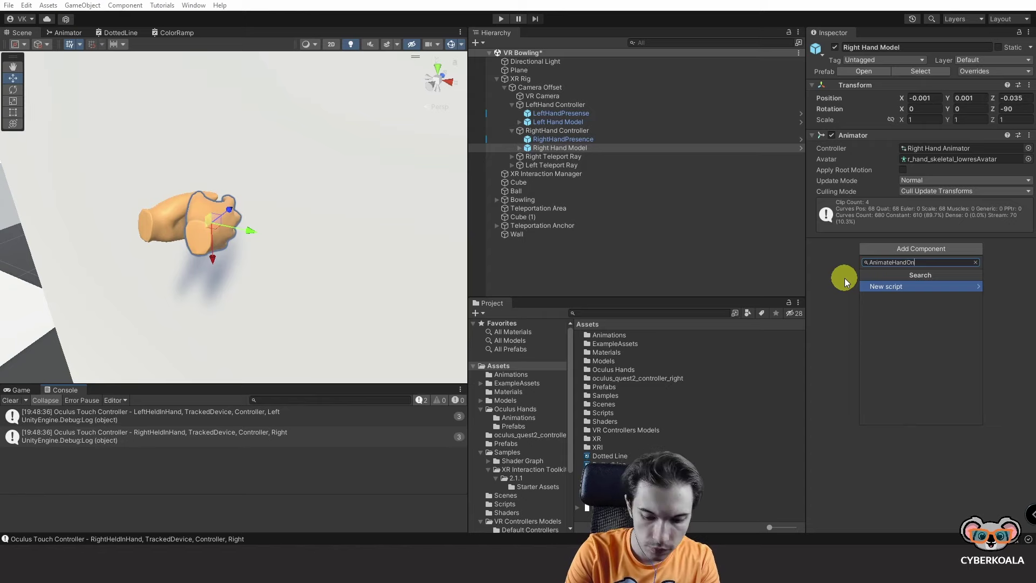
{"action": "type", "text": "Input"}
{"action": "key", "text": "Return"}
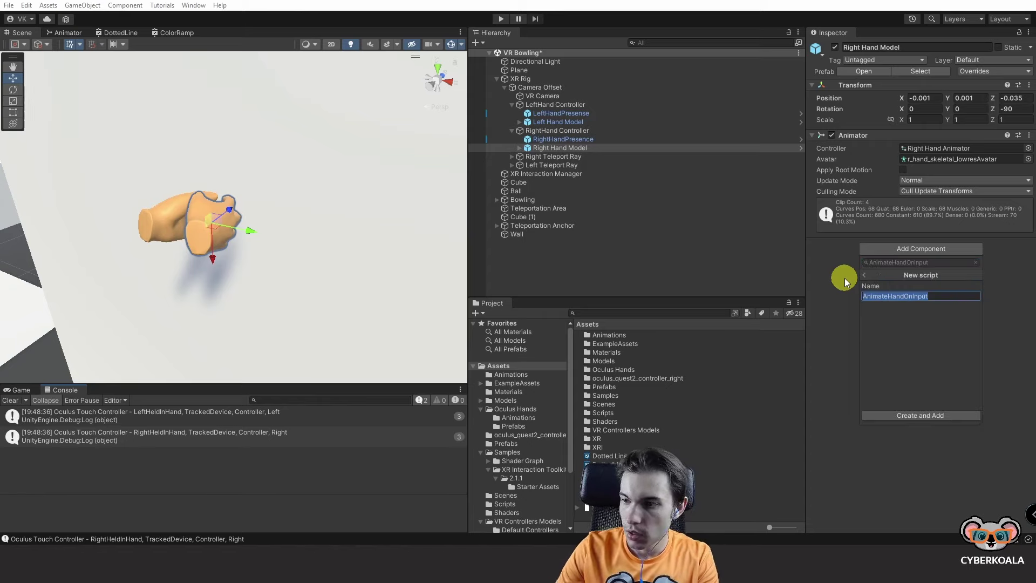
{"action": "key", "text": "Return"}
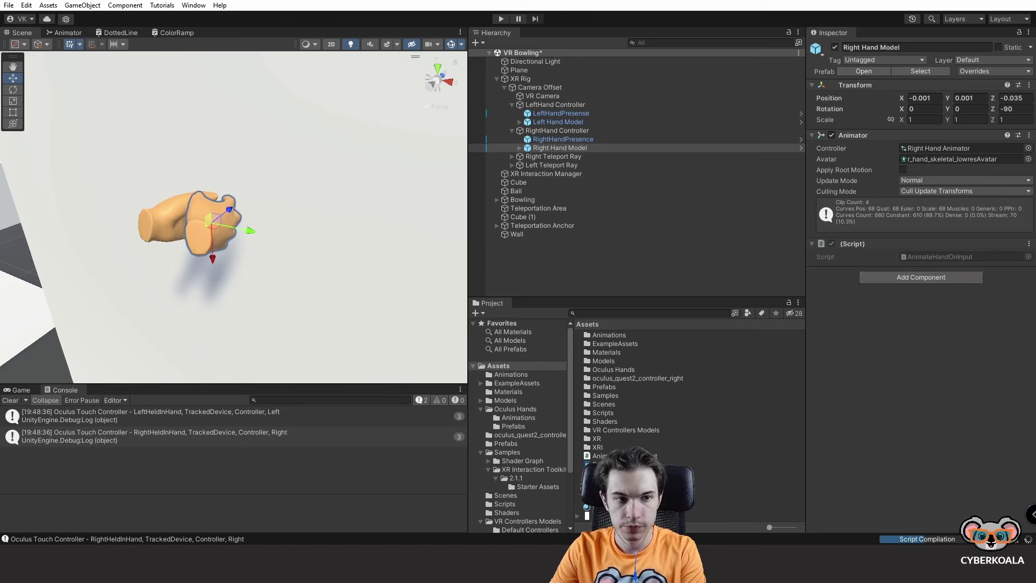
{"action": "double_click", "coordinate": [952, 255]}
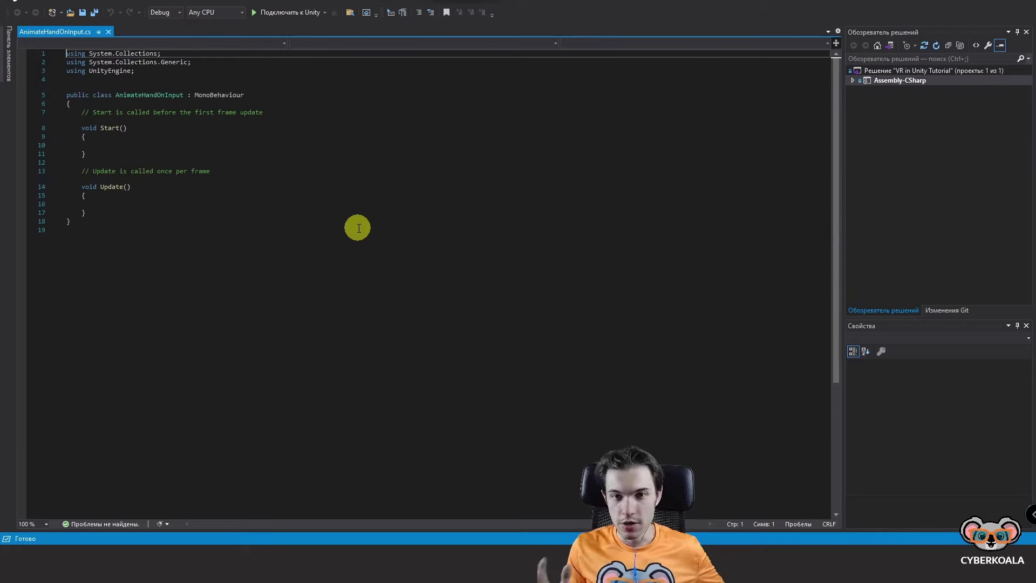
- Add 'using UnityEngine.InputSystem;' below the existing using directives
{"action": "scroll", "coordinate": [140, 127], "scroll_direction": "up", "scroll_amount": 2, "text": "ctrl"}
{"action": "left_click", "coordinate": [142, 129]}
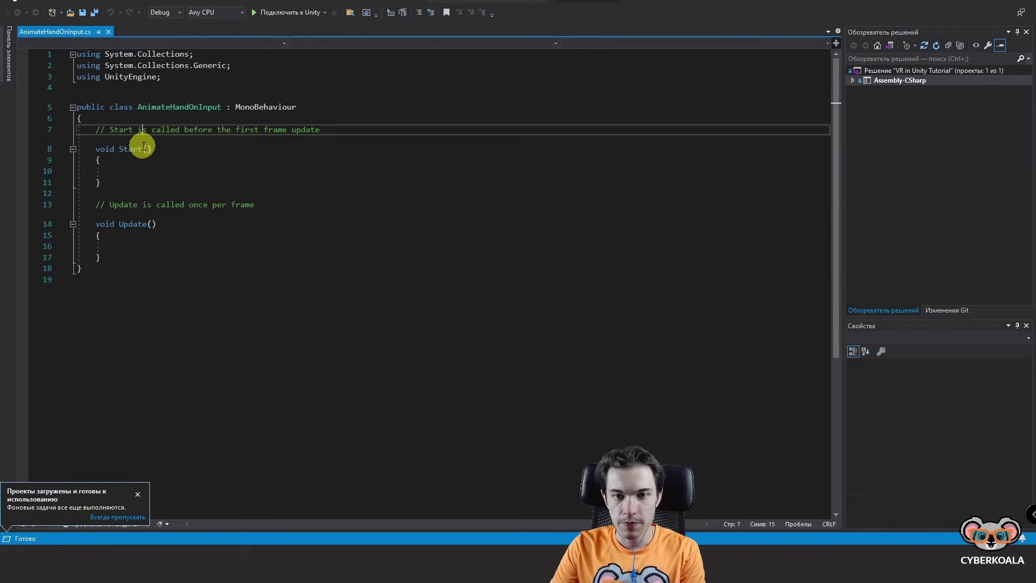
{"action": "scroll", "coordinate": [145, 141], "scroll_direction": "up", "scroll_amount": 2, "text": "ctrl"}
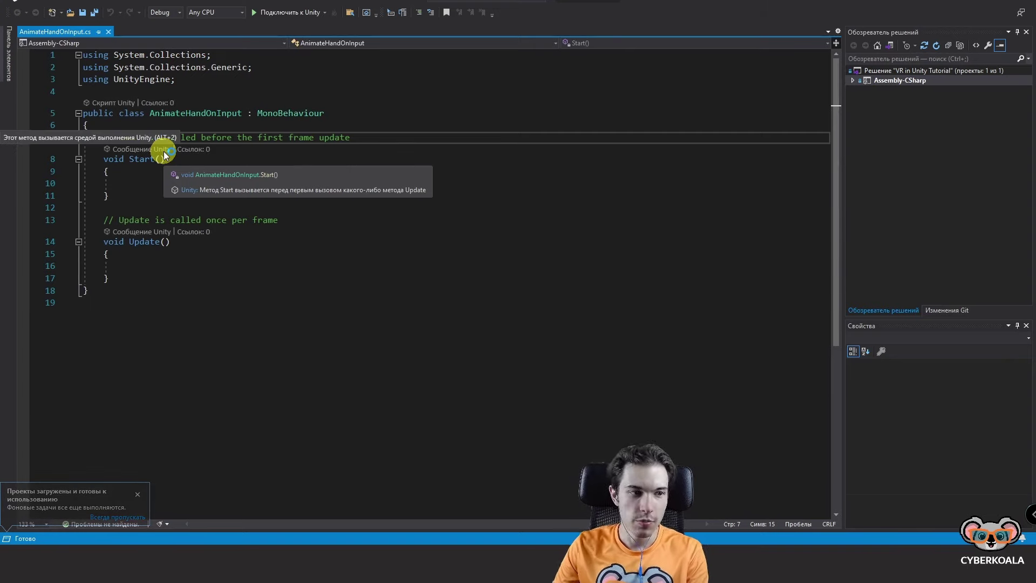
{"action": "left_click", "coordinate": [146, 126]}
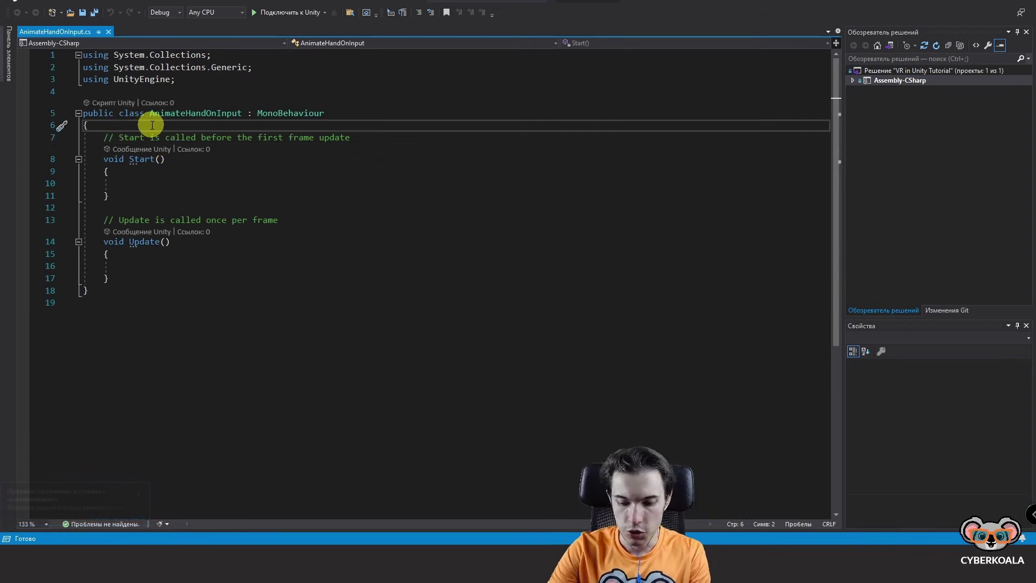
{"action": "key", "text": "Up"}
{"action": "key", "text": "Up"}
{"action": "key", "text": "Up"}
{"action": "key", "text": "Down"}
{"action": "key", "text": "Return"}
{"action": "key", "text": "Up"}
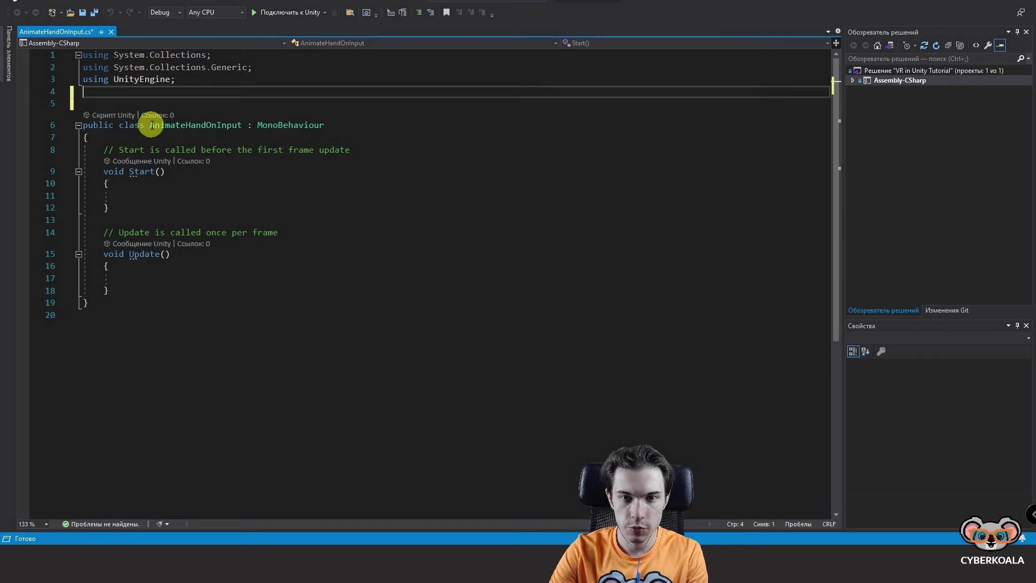
{"action": "type", "text": "us"}
{"action": "type", "text": "i"}
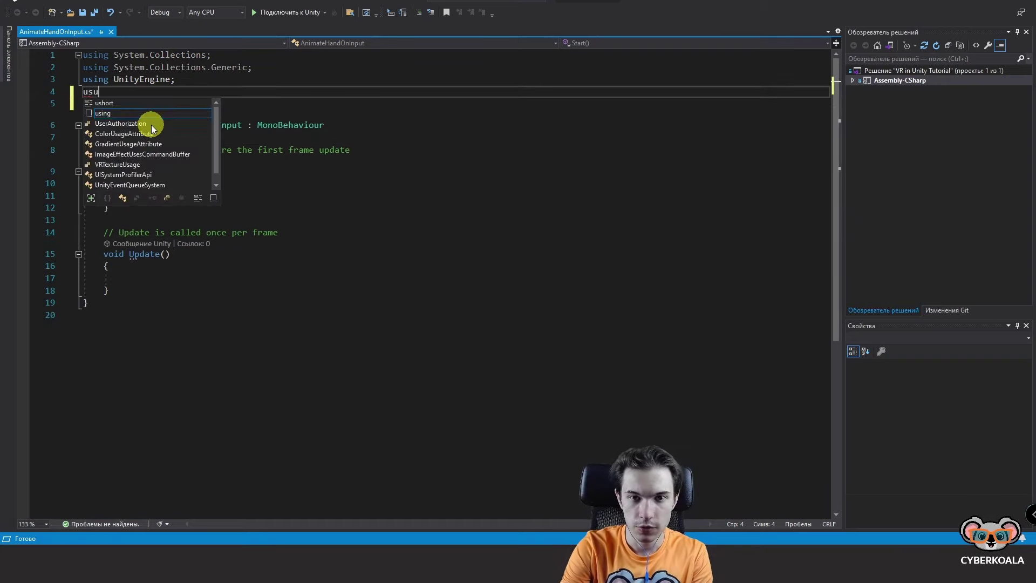
{"action": "type", "text": "ng Un"}
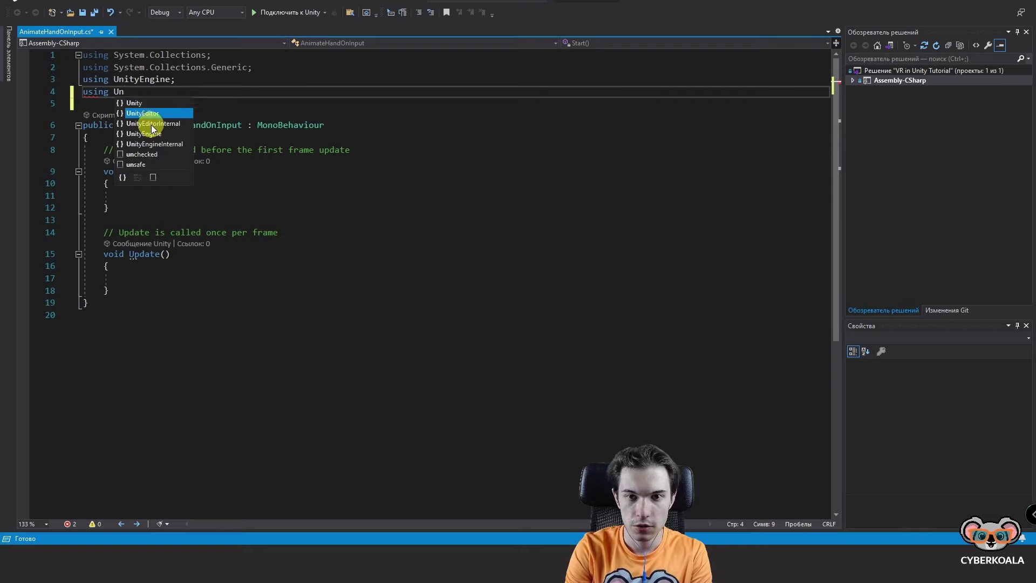
{"action": "double_click", "coordinate": [152, 130]}
{"action": "type", "text": "Inp"}
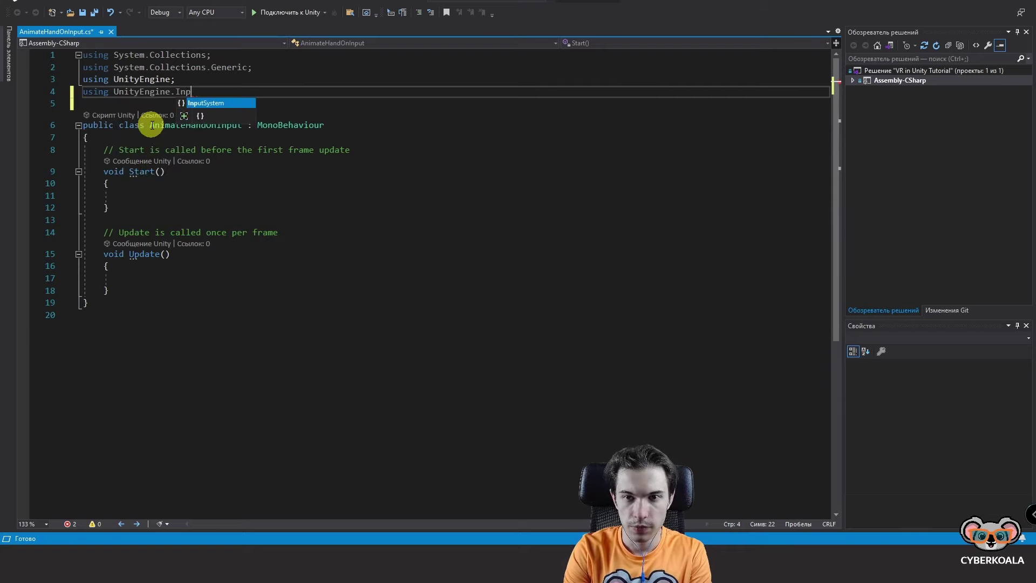
{"action": "type", "text": "utSystem;"}
- Declare 'public InputActionProperty pinchAnimationAction;' in the class and save the script
{"action": "left_click", "coordinate": [173, 141]}
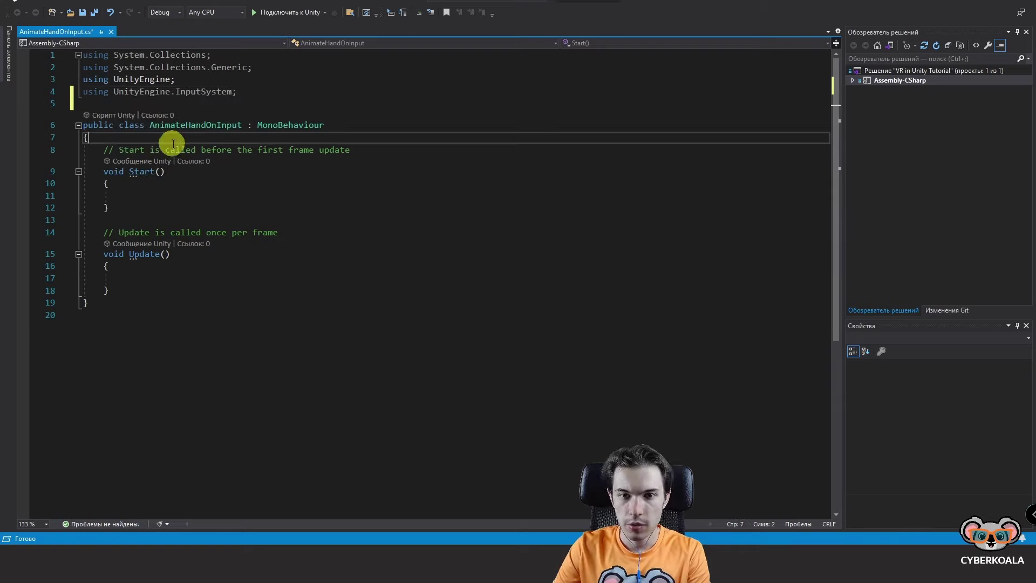
{"action": "key", "text": "Return"}
{"action": "type", "text": "publ"}
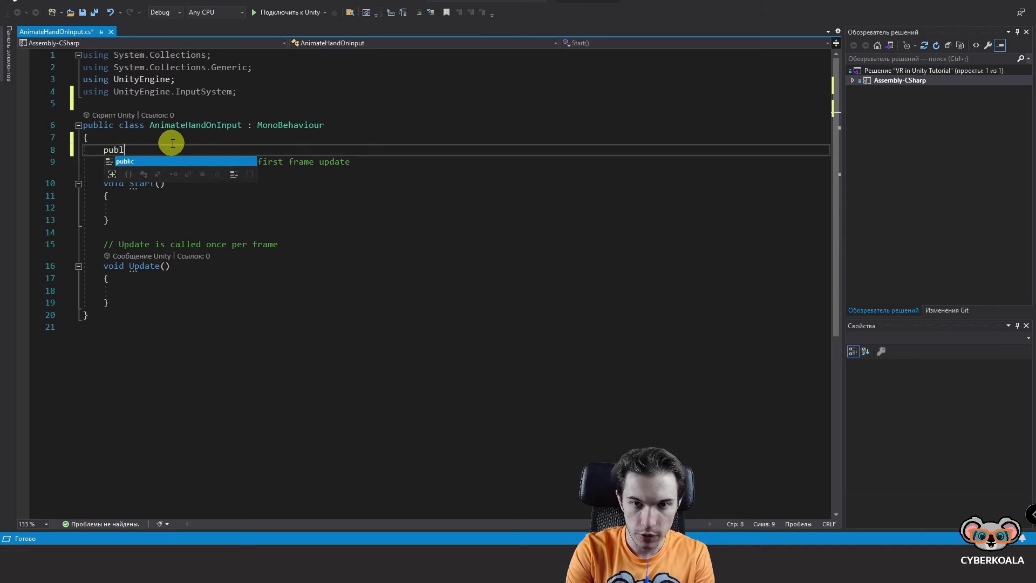
{"action": "type", "text": "ic InputA"}
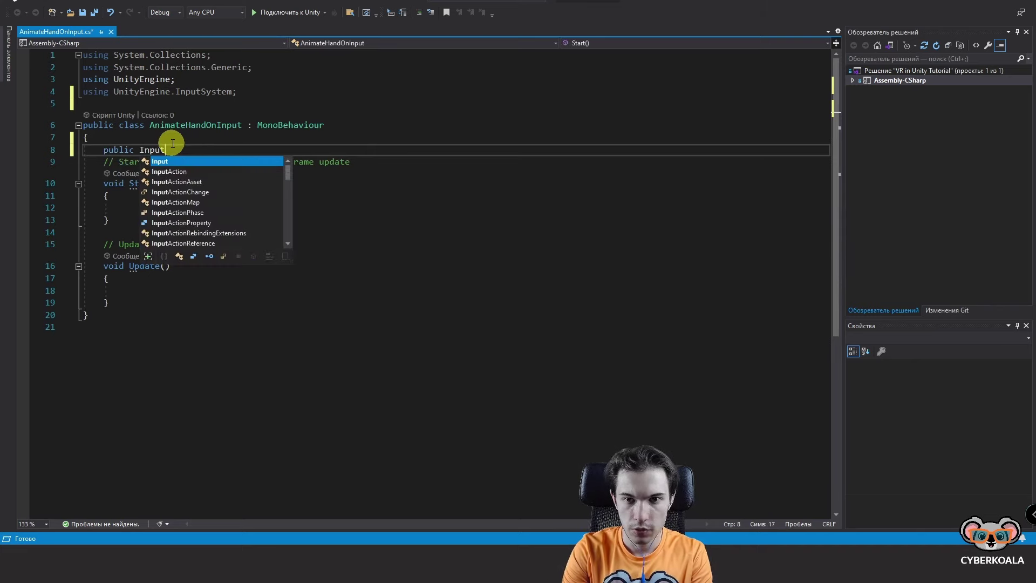
{"action": "type", "text": "ctionP"}
{"action": "key", "text": "Tab"}
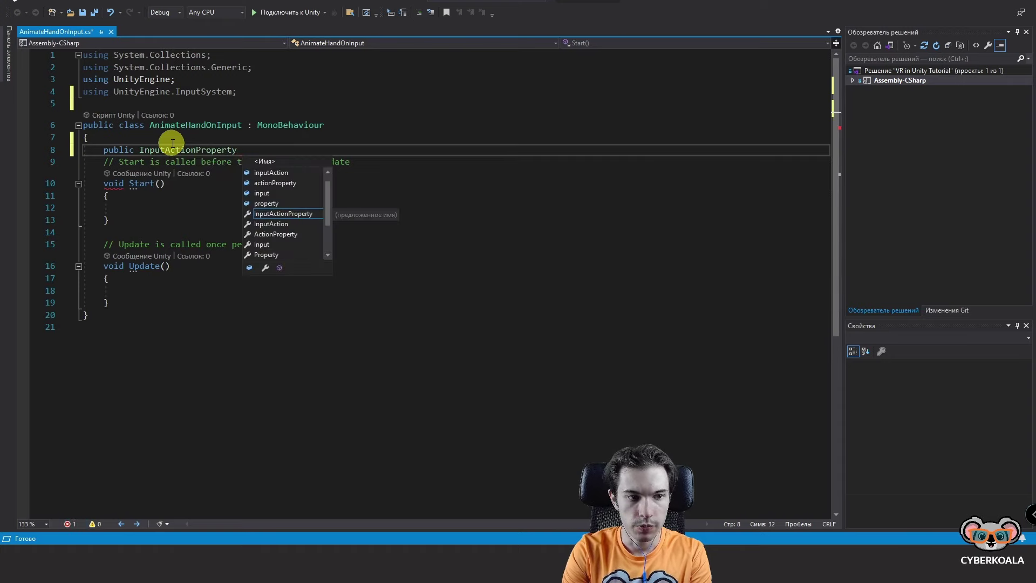
{"action": "type", "text": "pinch"}
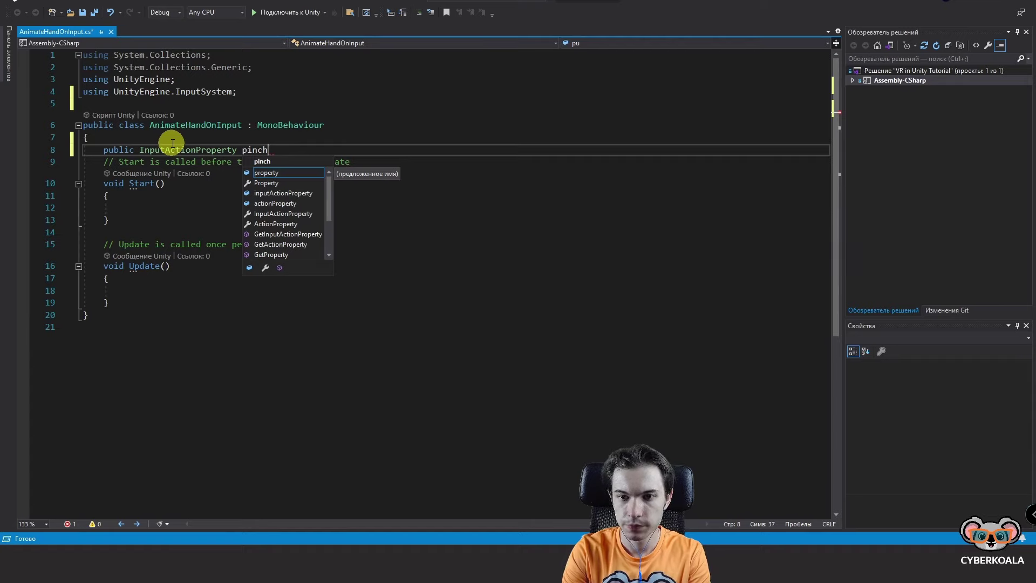
{"action": "type", "text": "AnimationAct"}
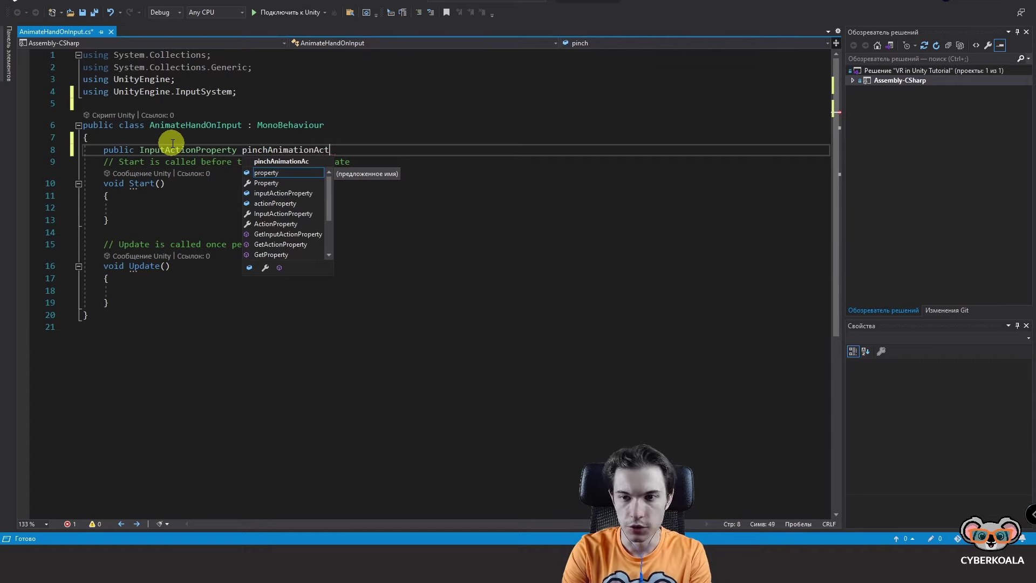
{"action": "type", "text": "ion;"}
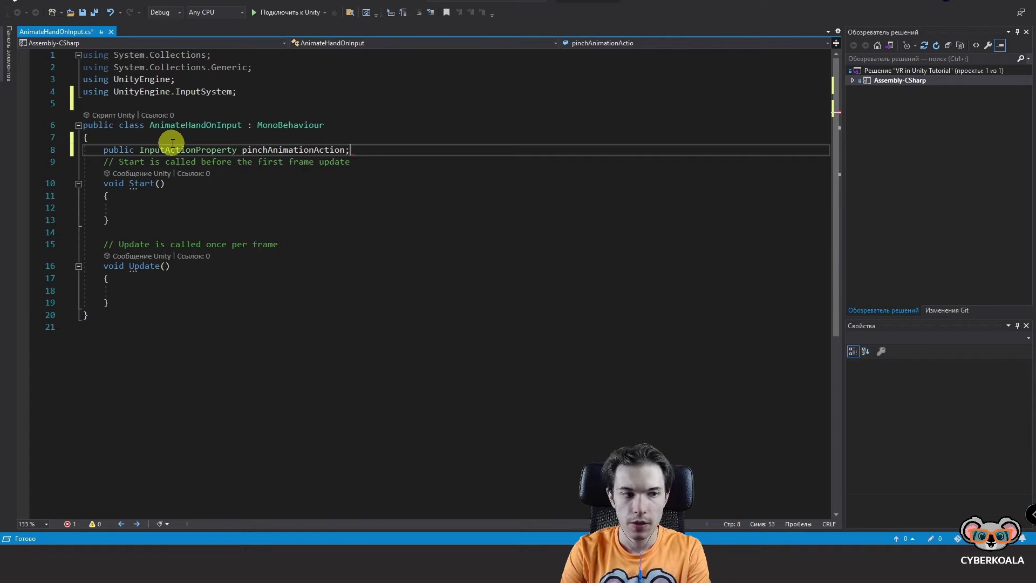
{"action": "key", "text": "ctrl+s"}
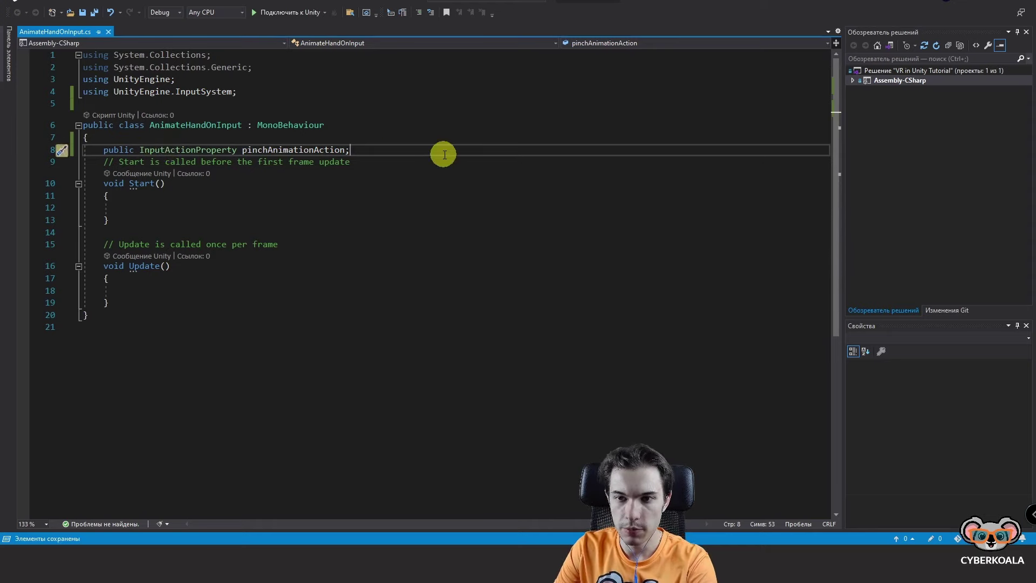
{"action": "key", "text": "Return"}
{"action": "key", "text": "ctrl+s"}
- Return to the Unity Editor to see the new Pinch Animation Action field
{"action": "left_click", "coordinate": [141, 150]}
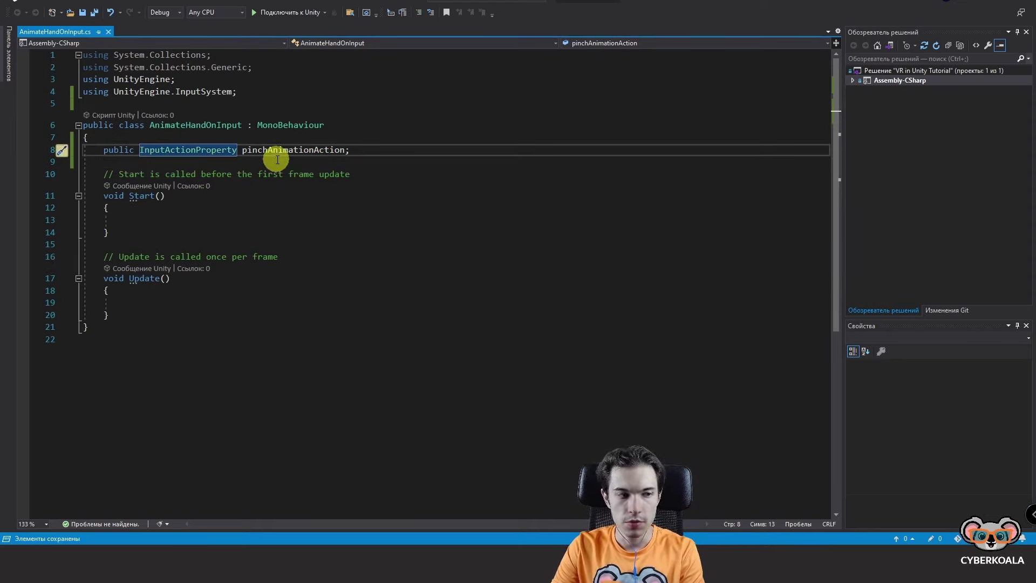
{"action": "scroll", "coordinate": [277, 160], "scroll_direction": "up", "scroll_amount": 2, "text": "ctrl"}
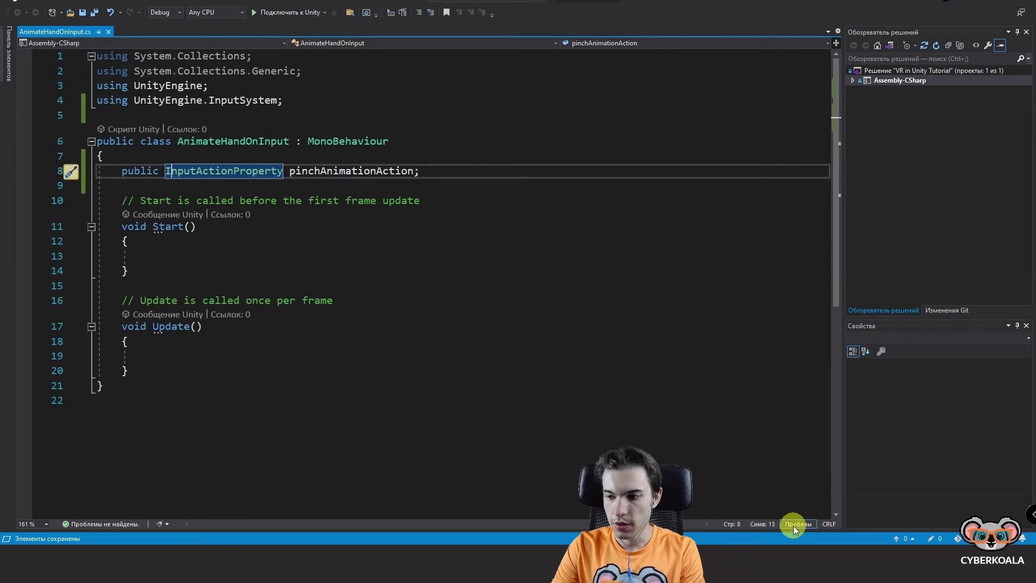
{"action": "mouse_move", "coordinate": [836, 541]}
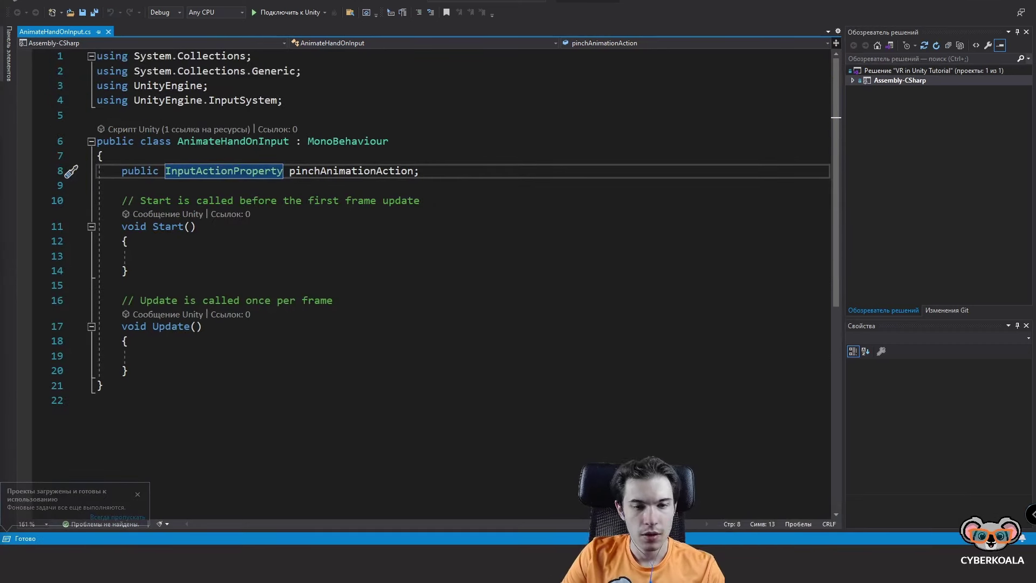
{"action": "left_click", "coordinate": [315, 201]}
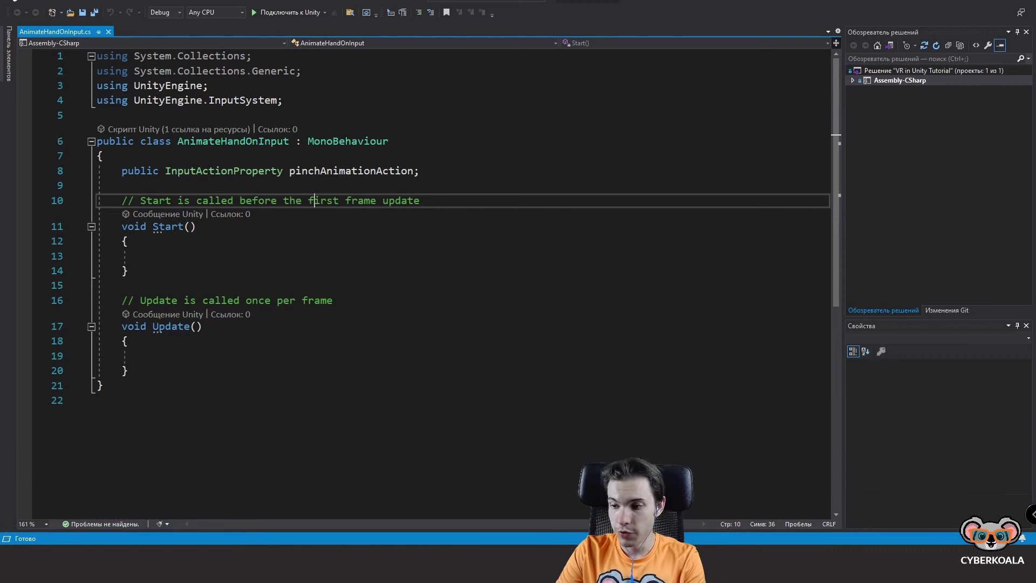
{"action": "mouse_move", "coordinate": [835, 541]}
{"action": "left_click", "coordinate": [838, 500]}
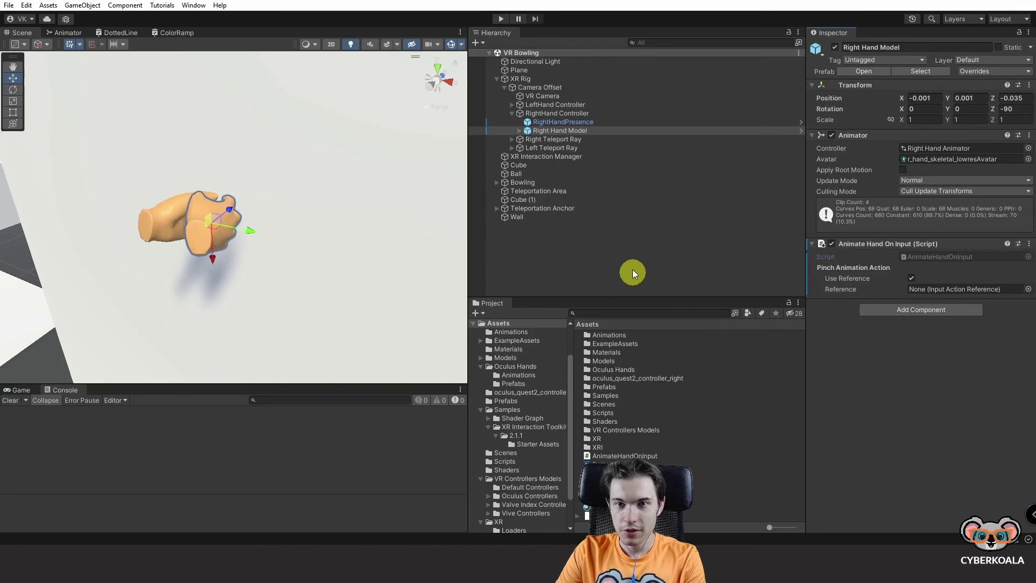
- Make Pinch Animation Action an inline Value action and add an empty binding
{"action": "left_click", "coordinate": [911, 278]}
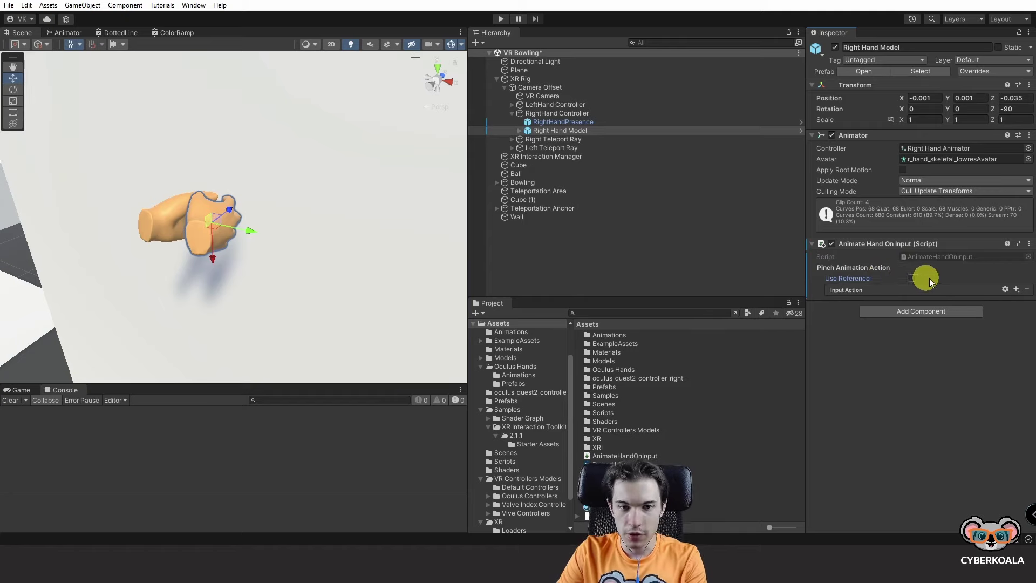
{"action": "left_click", "coordinate": [1004, 289]}
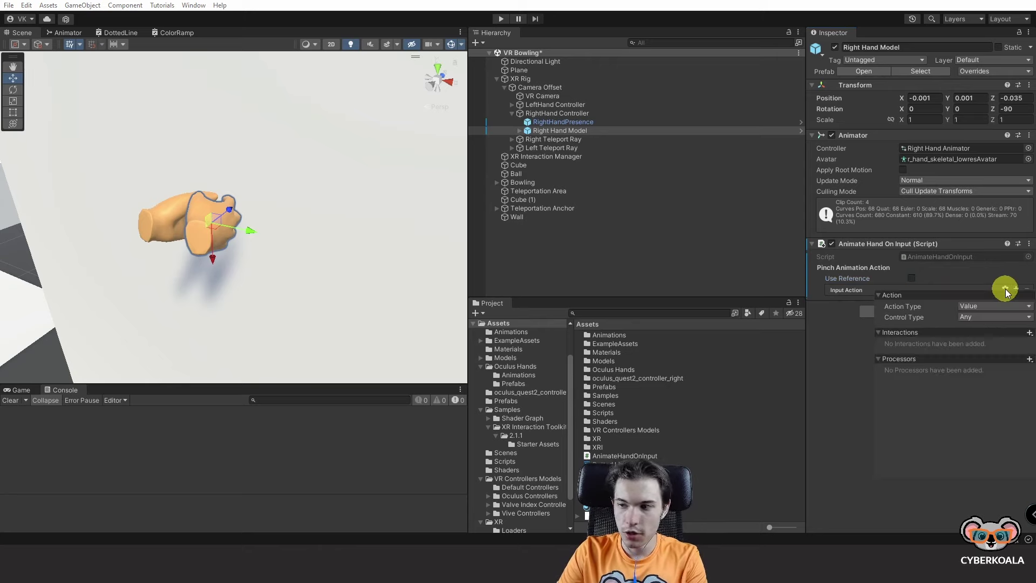
{"action": "left_click", "coordinate": [977, 307]}
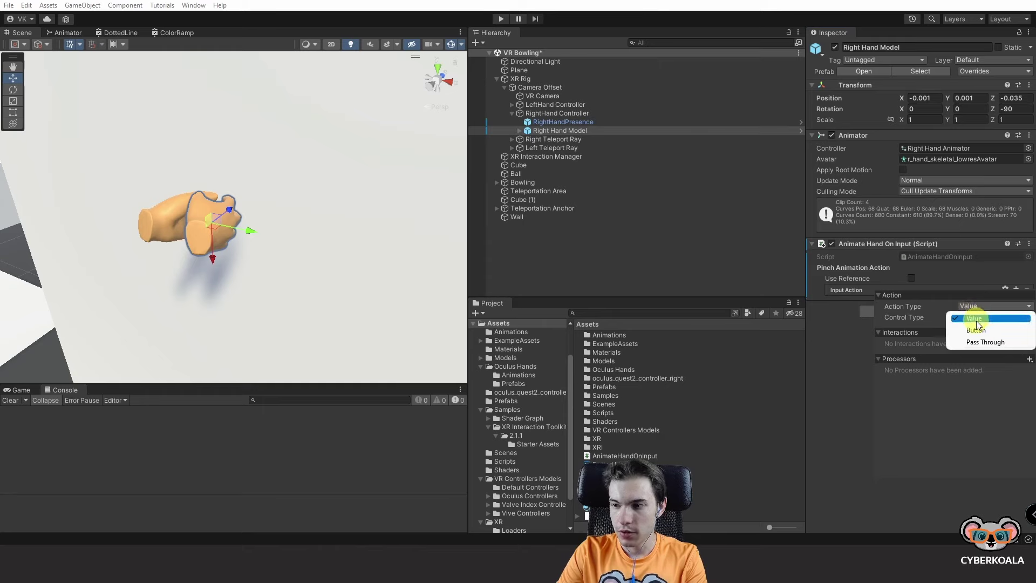
{"action": "left_click", "coordinate": [974, 317]}
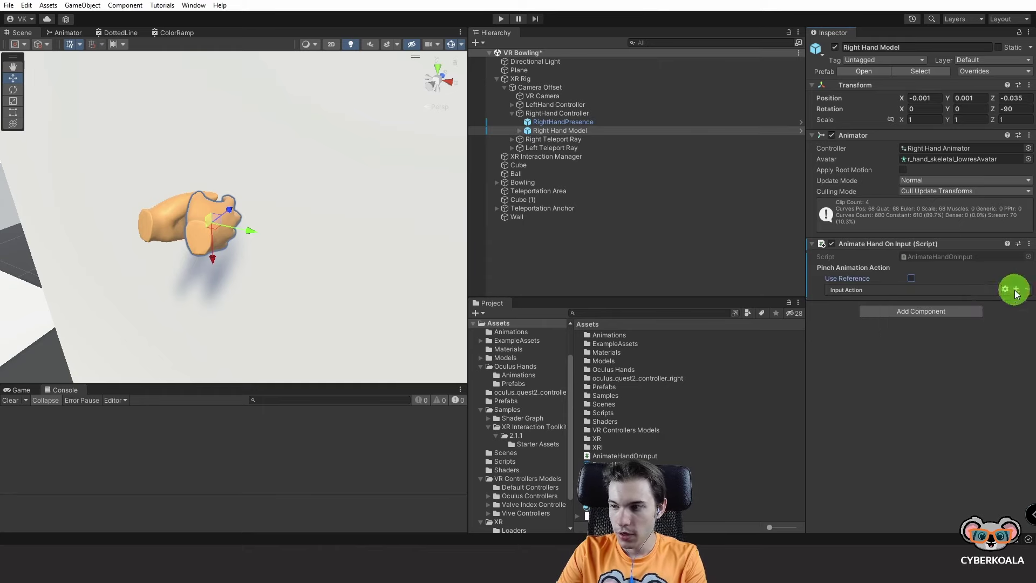
{"action": "left_click", "coordinate": [1002, 291]}
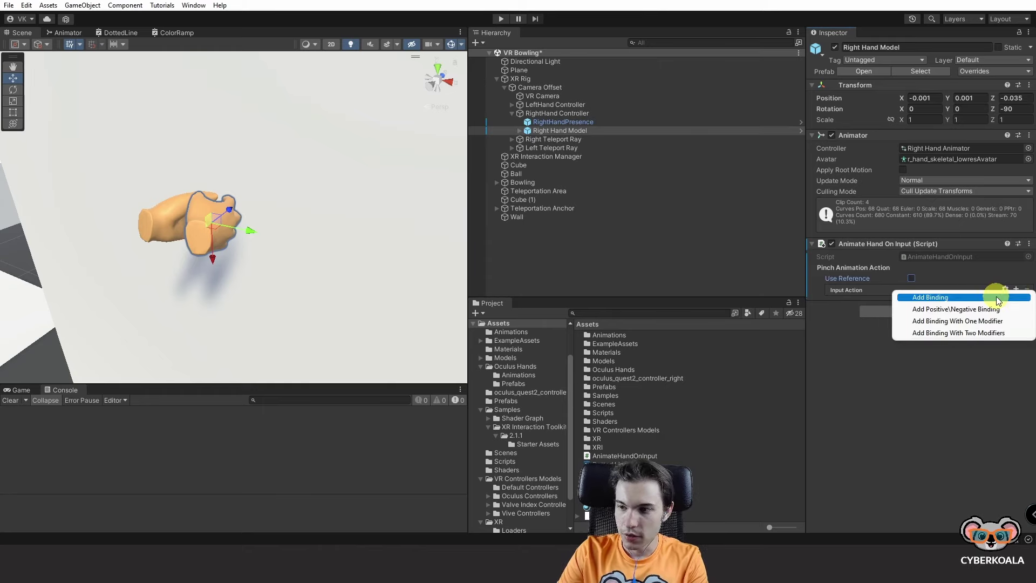
{"action": "left_click", "coordinate": [997, 297]}
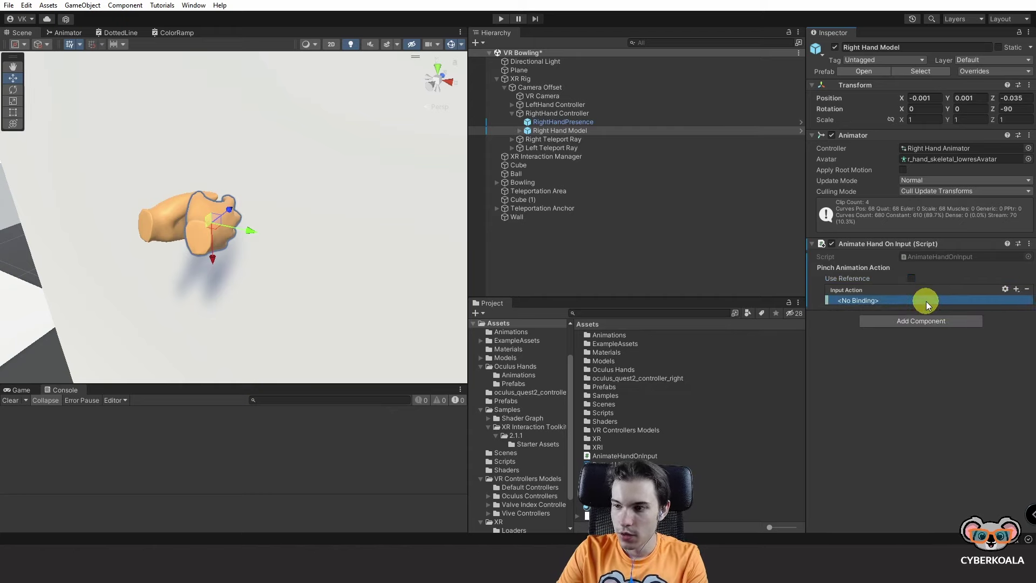
- Browse the right-hand XR Controller controls for the binding path without choosing one
{"action": "left_click", "coordinate": [875, 300]}
{"action": "left_click", "coordinate": [961, 317]}
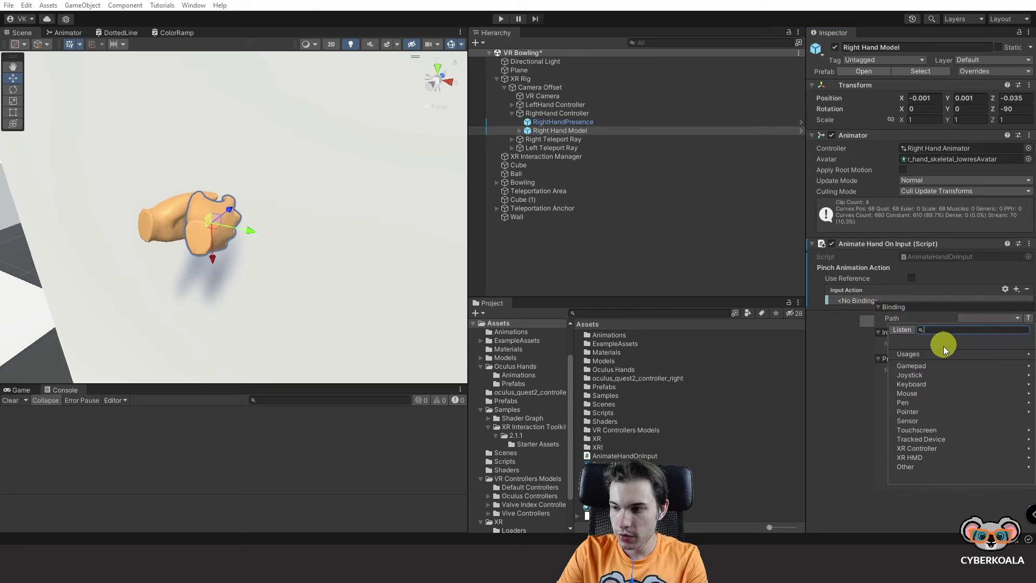
{"action": "left_click", "coordinate": [926, 450]}
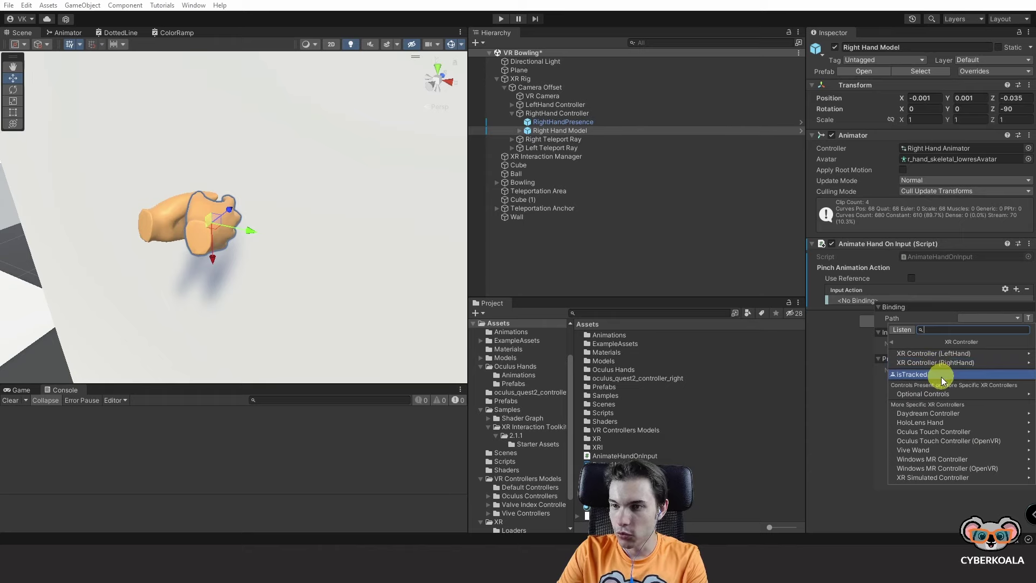
{"action": "left_click", "coordinate": [937, 362]}
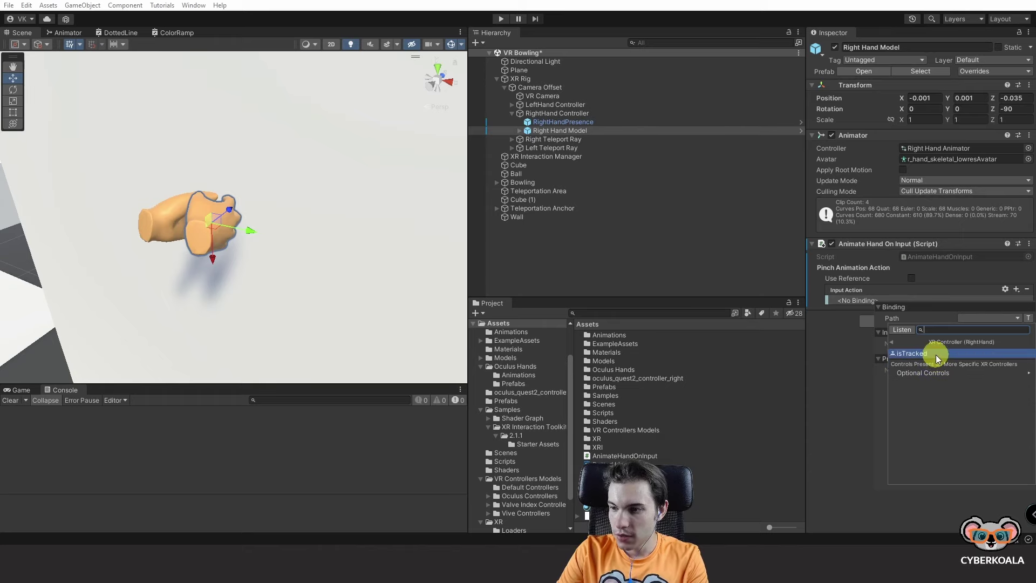
{"action": "left_click", "coordinate": [936, 372]}
{"action": "scroll", "coordinate": [950, 386], "scroll_direction": "down", "scroll_amount": 3}
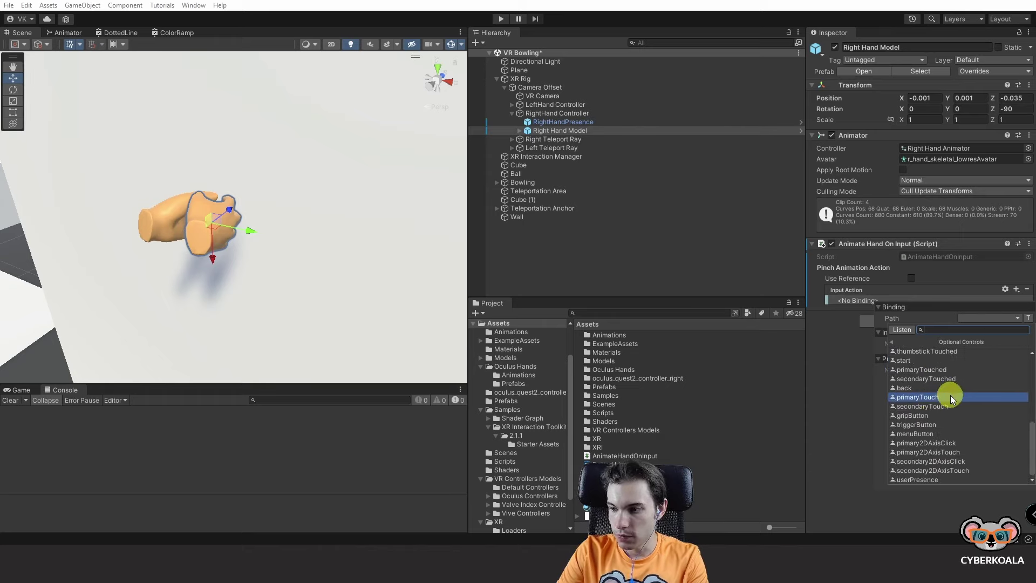
{"action": "scroll", "coordinate": [950, 397], "scroll_direction": "up", "scroll_amount": 3}
{"action": "key", "text": "Escape"}
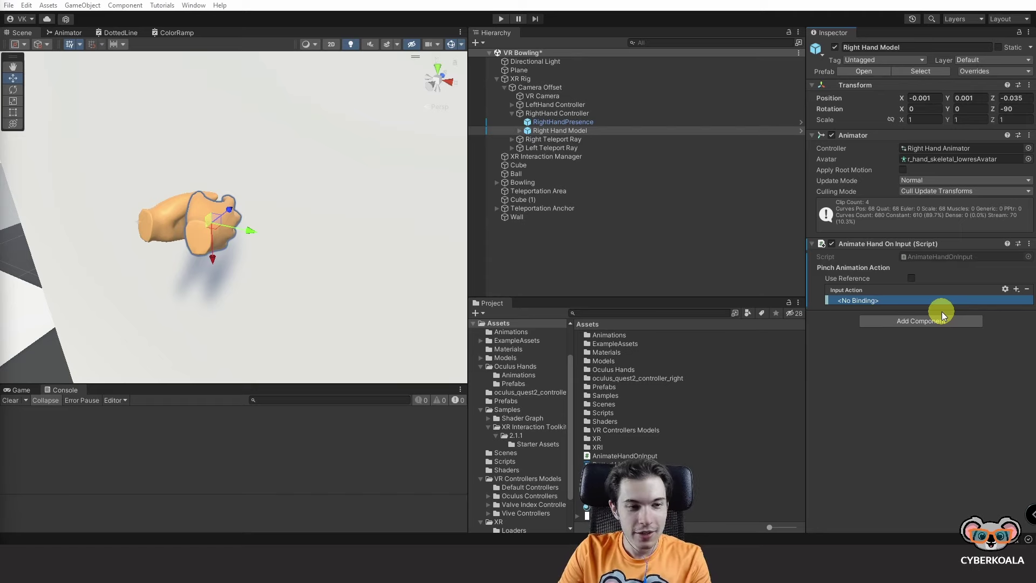
{"action": "scroll", "coordinate": [520, 423], "scroll_direction": "up", "scroll_amount": 2}
{"action": "scroll", "coordinate": [521, 426], "scroll_direction": "up", "scroll_amount": 2}
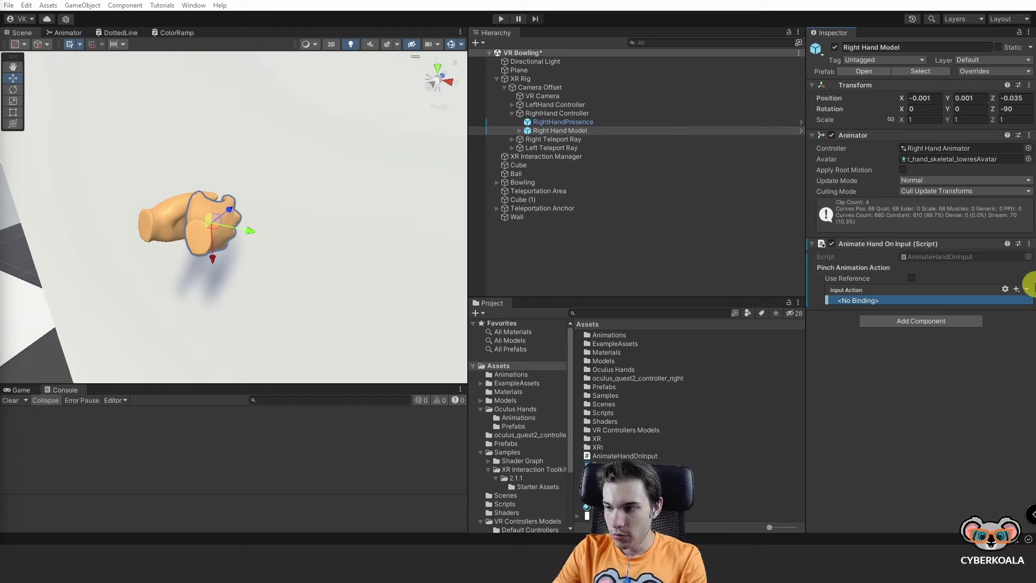
- Remove the empty binding, tick Use Reference, and select XRI Default Input Actions in Starter Assets
{"action": "left_click", "coordinate": [1026, 291]}
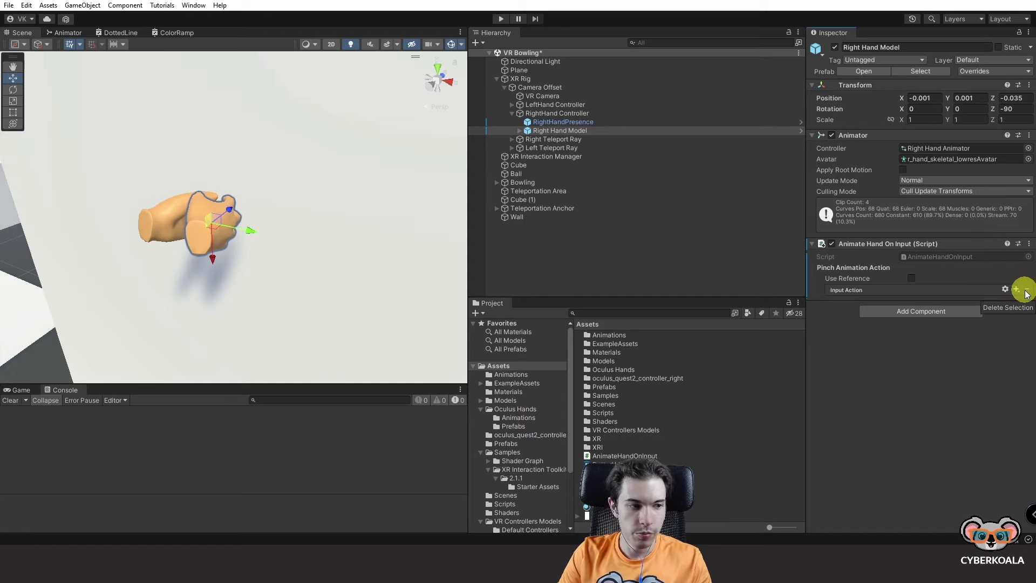
{"action": "left_click", "coordinate": [912, 279]}
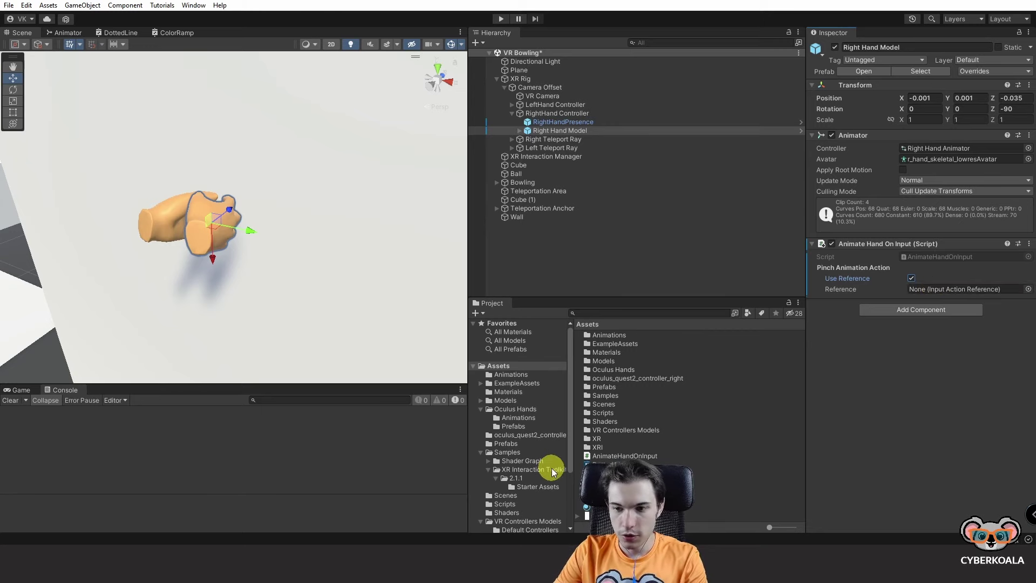
{"action": "left_click", "coordinate": [534, 485]}
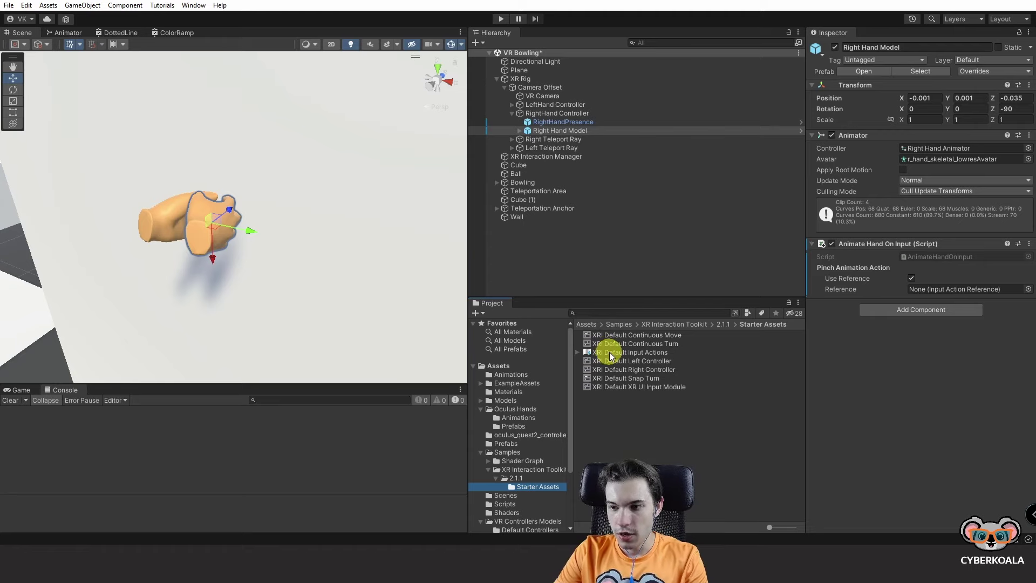
{"action": "left_click", "coordinate": [610, 352]}
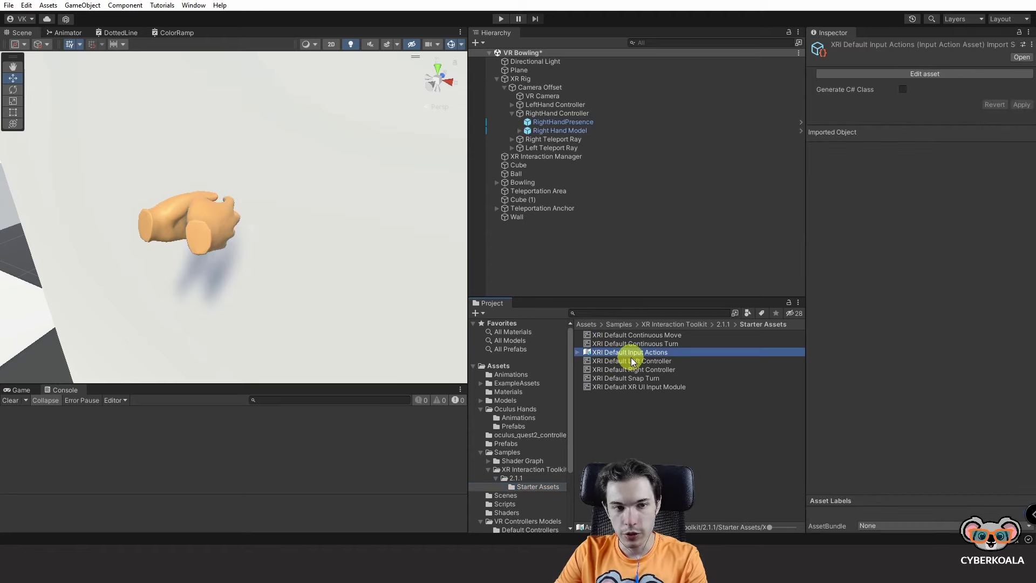
{"action": "double_click", "coordinate": [631, 353]}
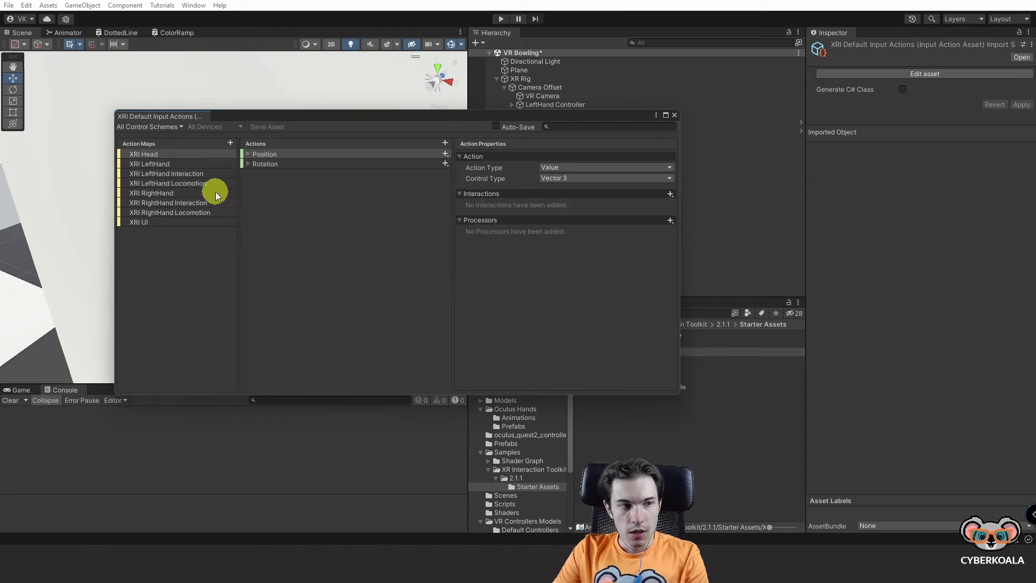
{"action": "left_click", "coordinate": [179, 165]}
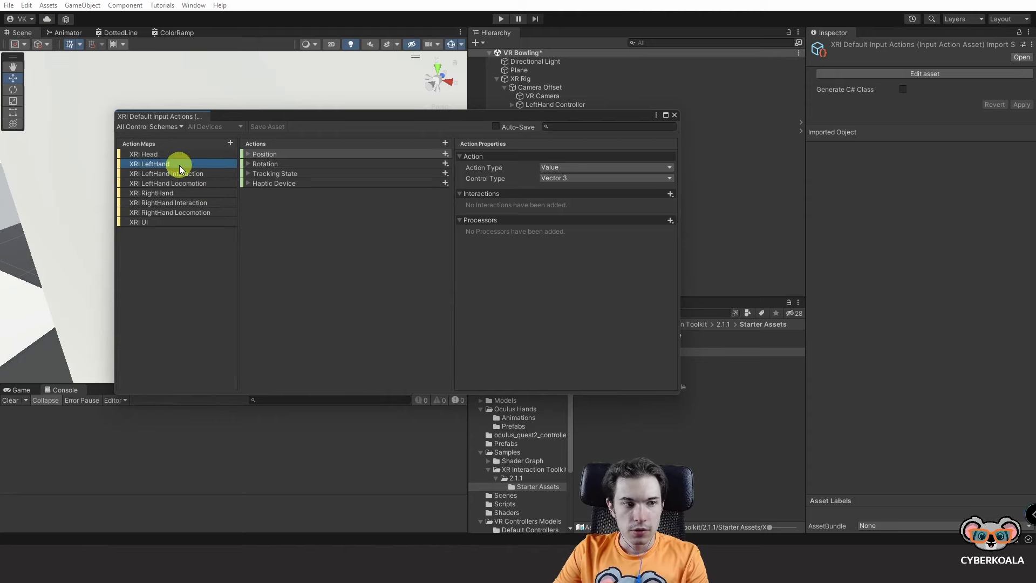
{"action": "left_click", "coordinate": [179, 173]}
{"action": "left_click", "coordinate": [179, 183]}
{"action": "left_click", "coordinate": [180, 193]}
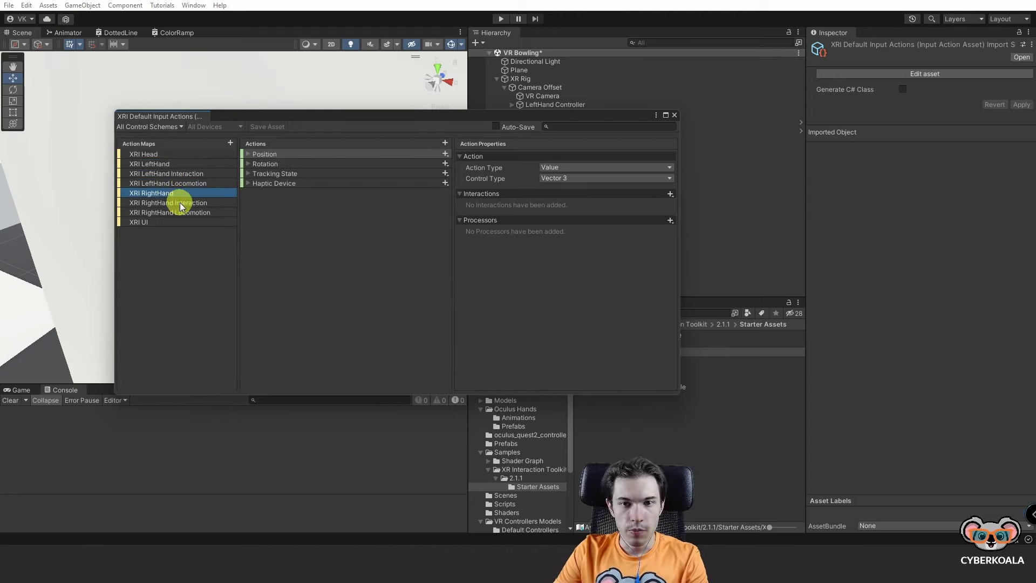
{"action": "left_click", "coordinate": [180, 202]}
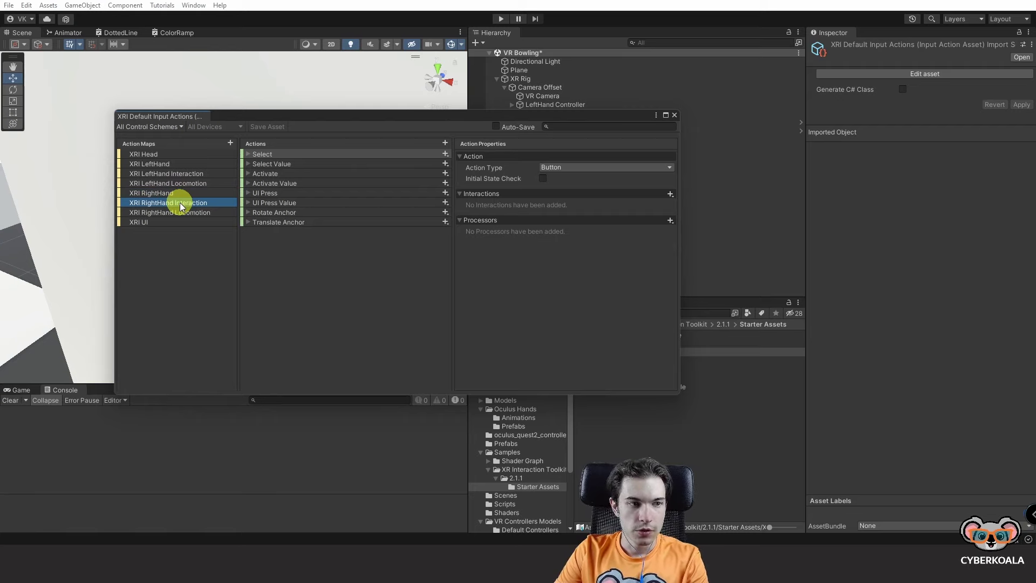
{"action": "left_click", "coordinate": [179, 212]}
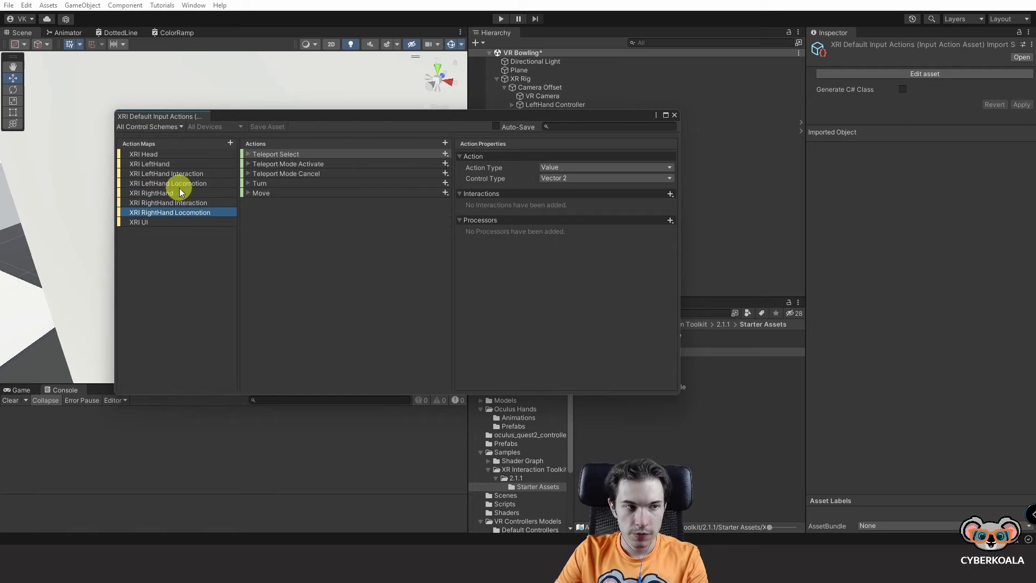
{"action": "left_click", "coordinate": [181, 164]}
{"action": "left_click", "coordinate": [185, 155]}
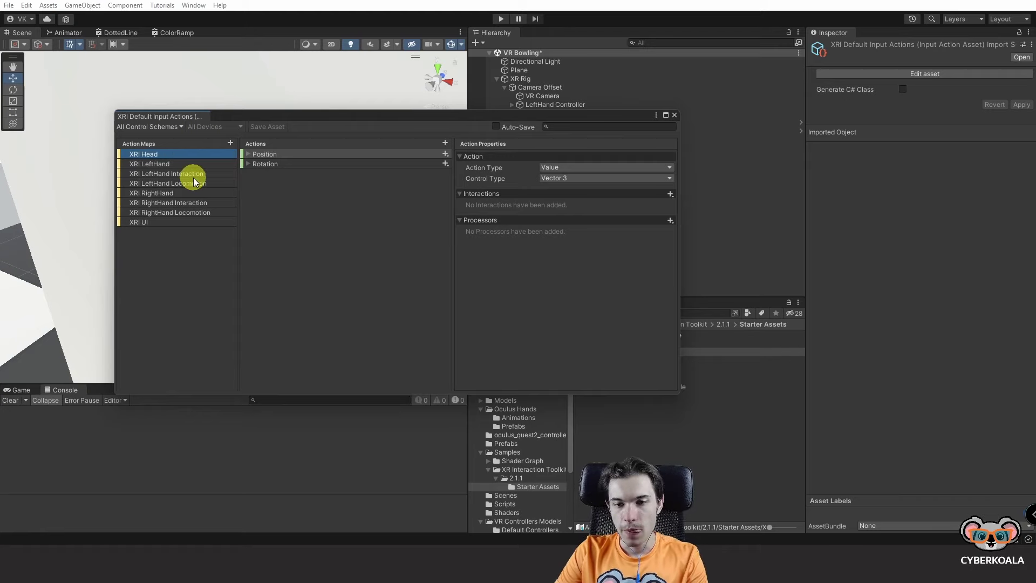
{"action": "left_click", "coordinate": [180, 203]}
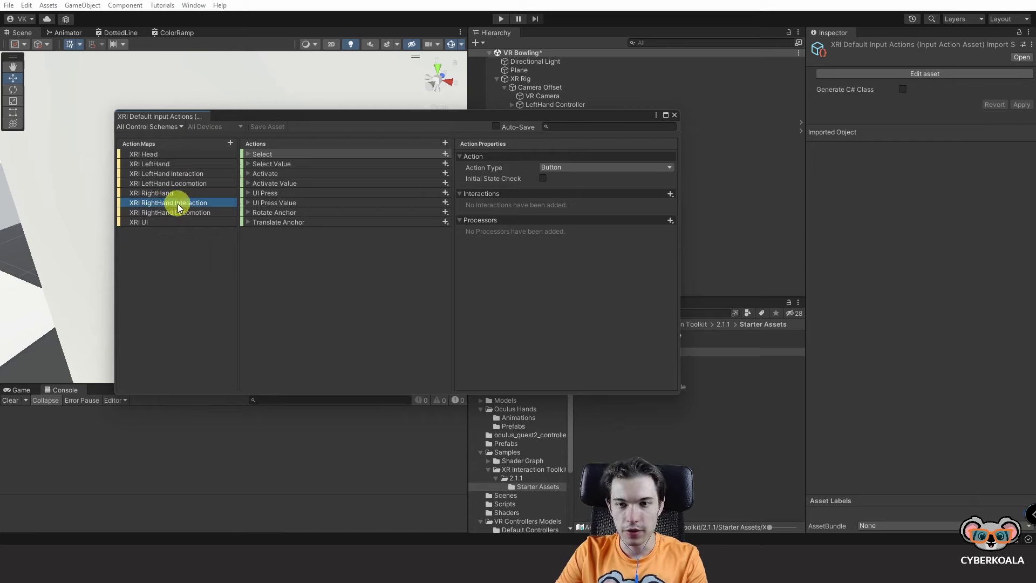
{"action": "left_click", "coordinate": [272, 183]}
{"action": "left_click", "coordinate": [270, 173]}
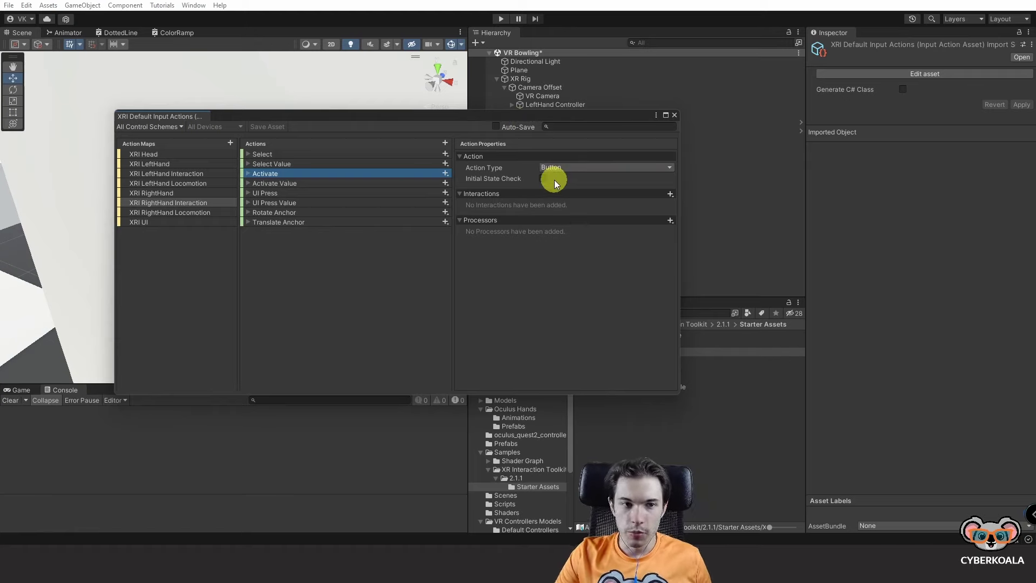
{"action": "left_click", "coordinate": [279, 184]}
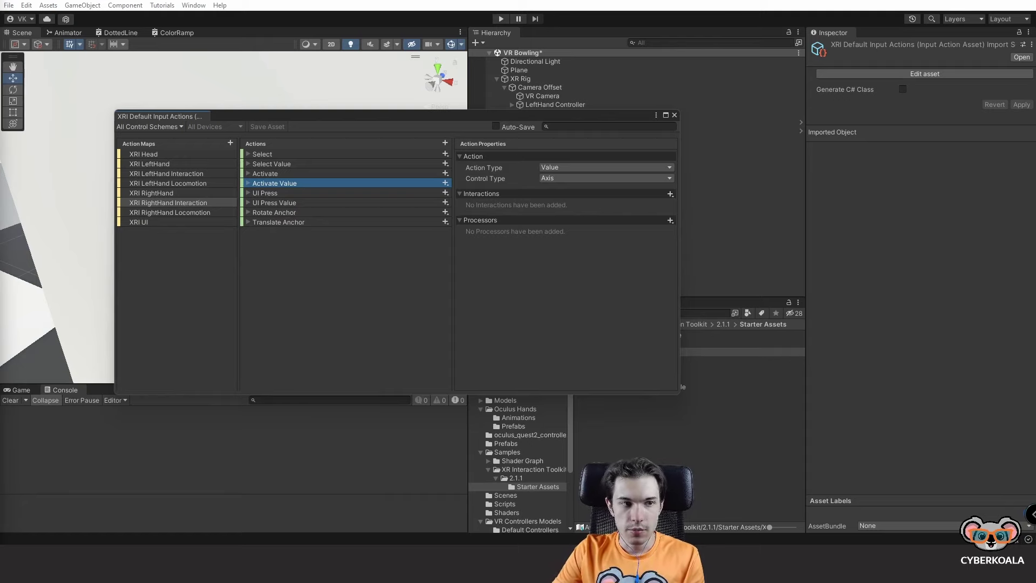
{"action": "left_click", "coordinate": [264, 173]}
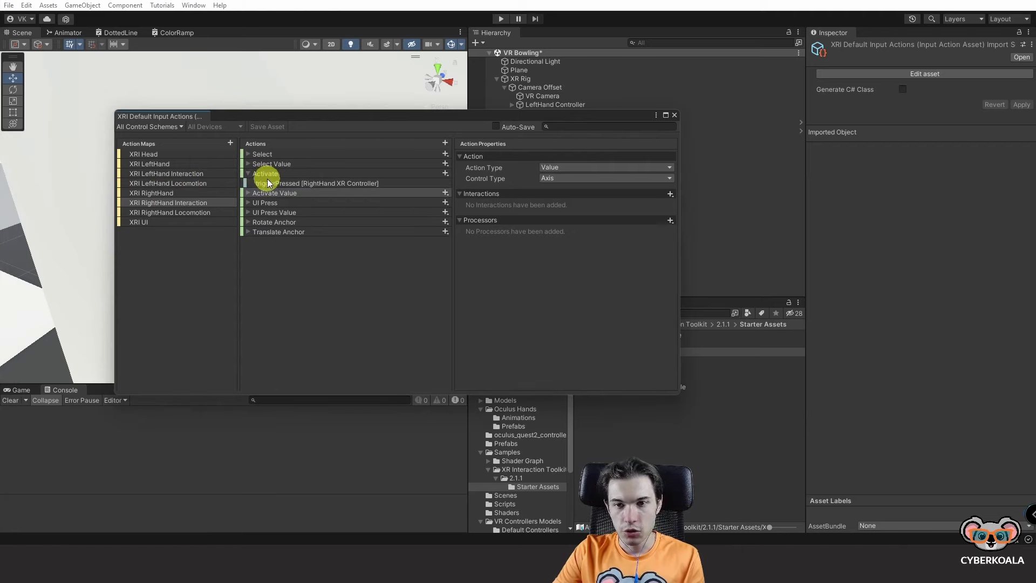
{"action": "left_click", "coordinate": [247, 192]}
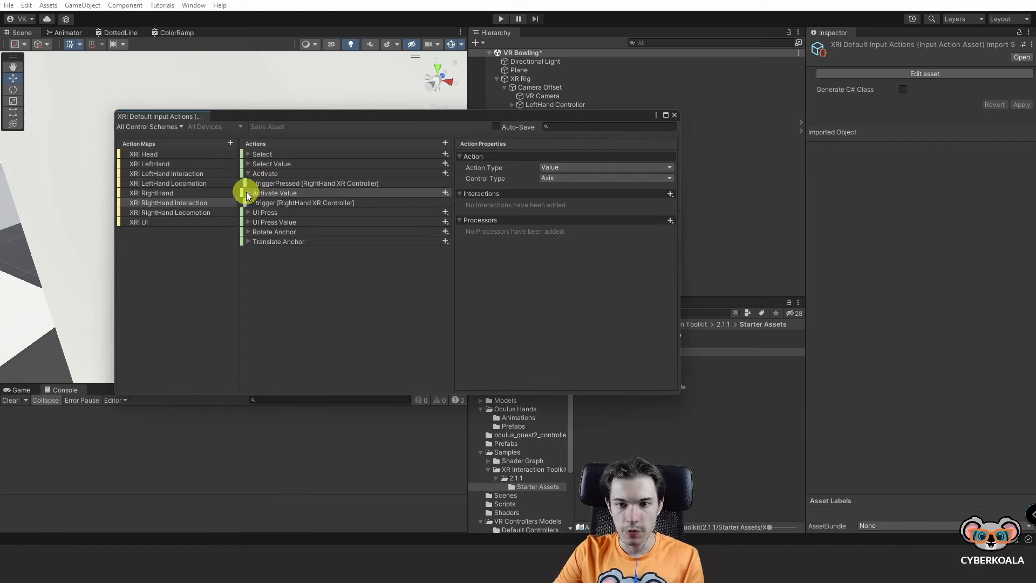
{"action": "left_click", "coordinate": [273, 183]}
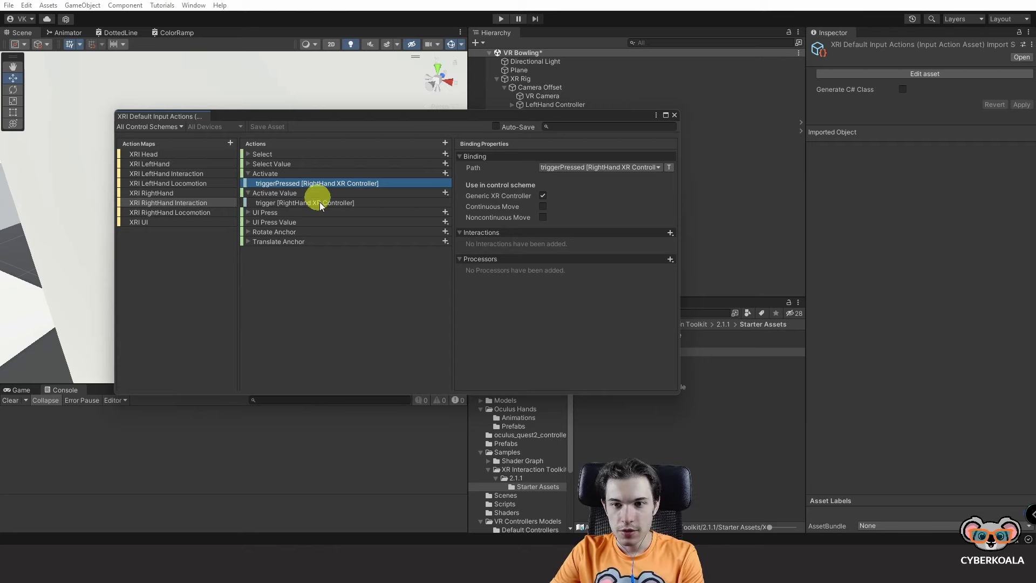
{"action": "left_click", "coordinate": [295, 195]}
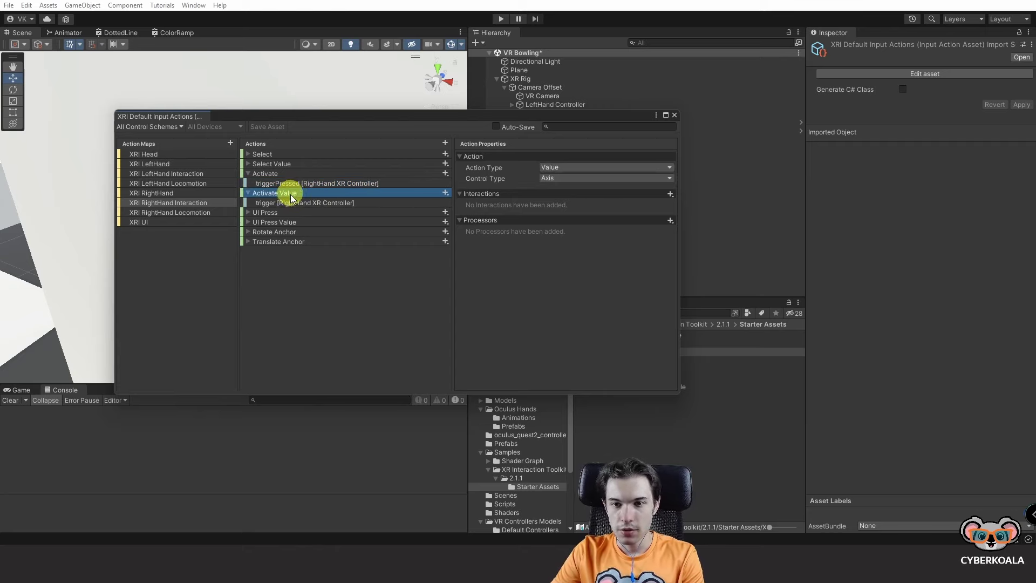
{"action": "left_click", "coordinate": [280, 203]}
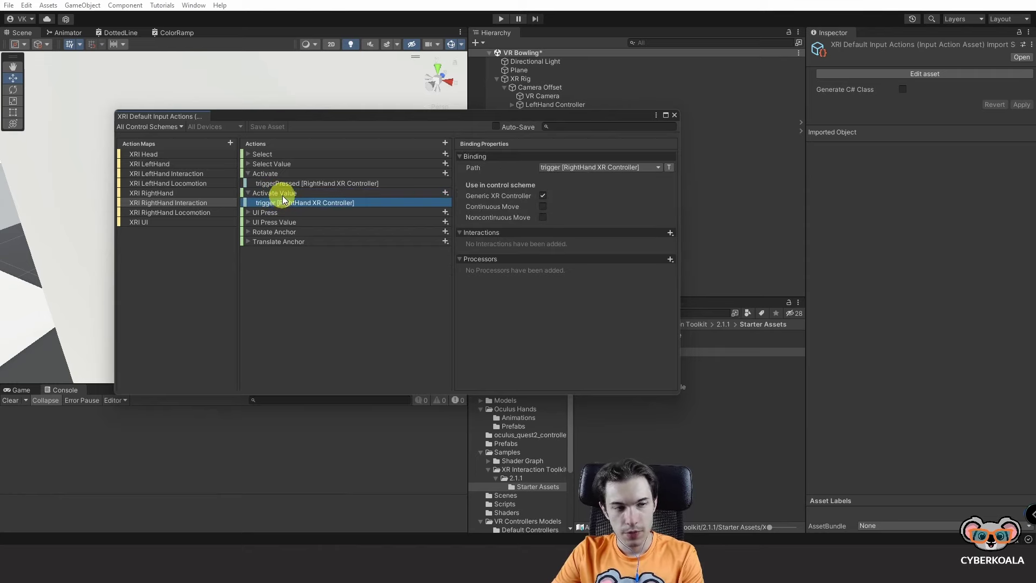
{"action": "left_click", "coordinate": [283, 194]}
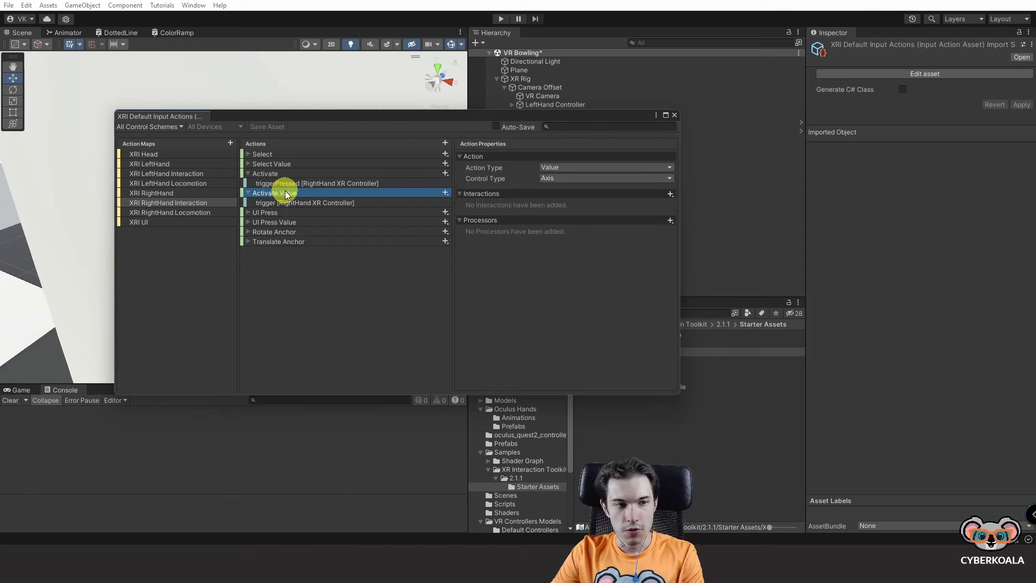
{"action": "left_click", "coordinate": [285, 203]}
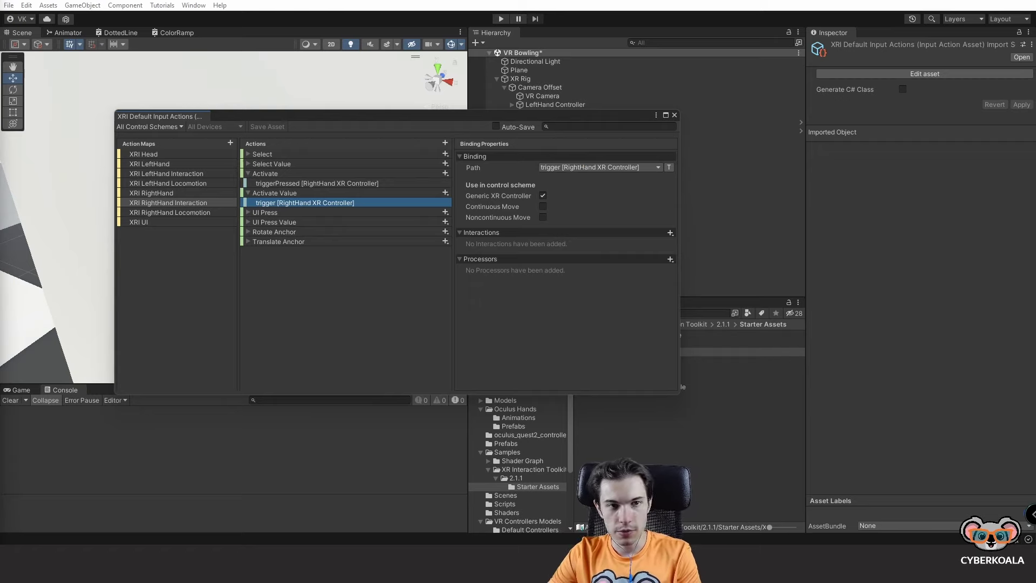
{"action": "left_click", "coordinate": [673, 115]}
- Assign XRI RightHand Interaction/Activate Value as the Right Hand Model's Pinch Animation Action reference
{"action": "left_click", "coordinate": [569, 129]}
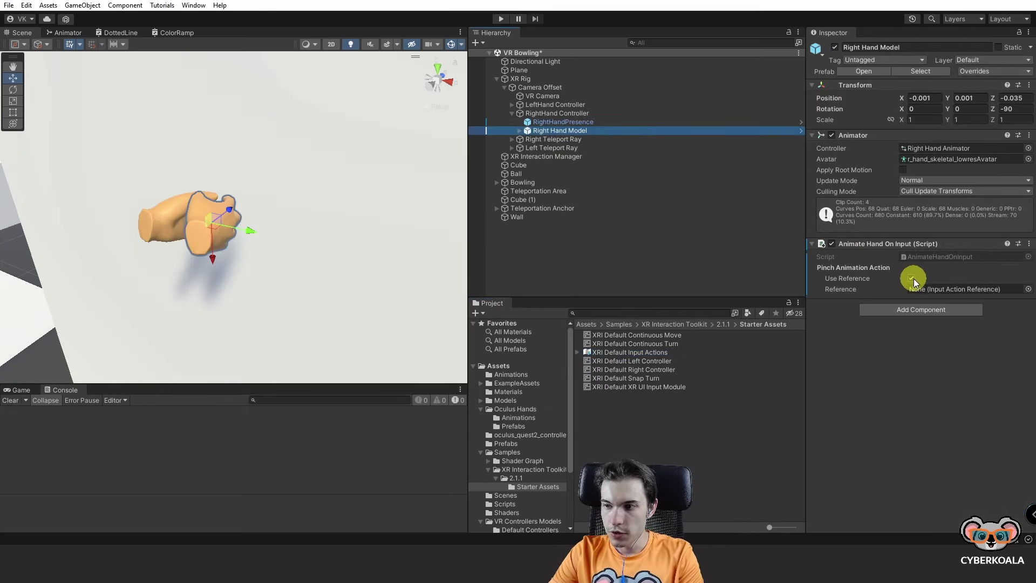
{"action": "left_click", "coordinate": [577, 352]}
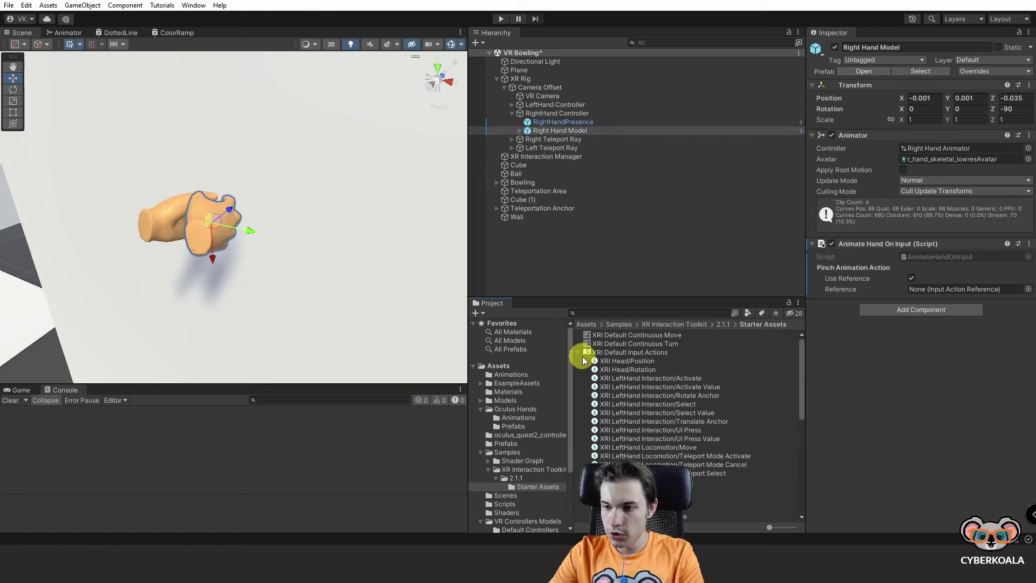
{"action": "scroll", "coordinate": [632, 380], "scroll_direction": "down", "scroll_amount": 3}
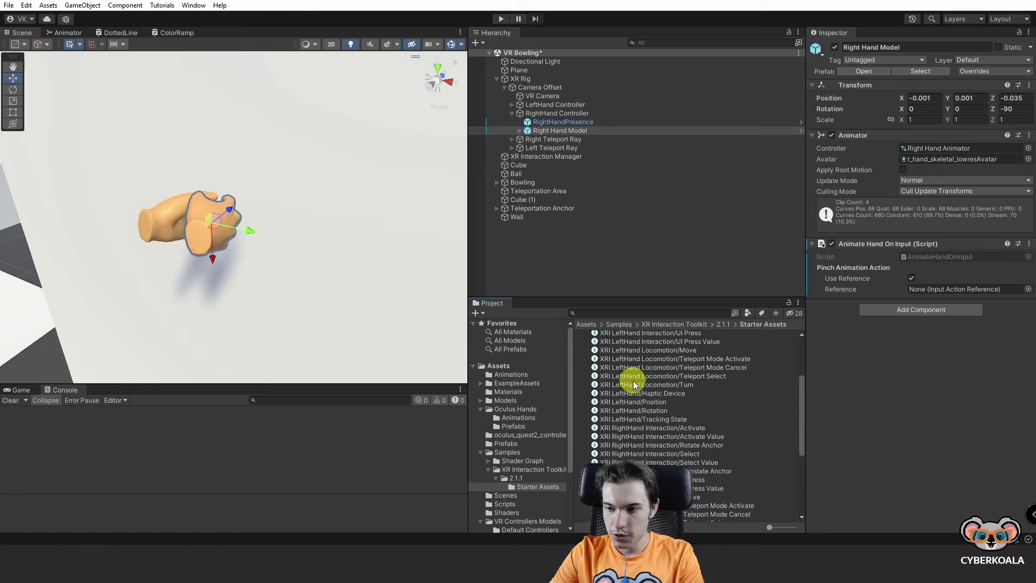
{"action": "left_click_drag", "start_coordinate": [468, 380], "coordinate": [411, 380]}
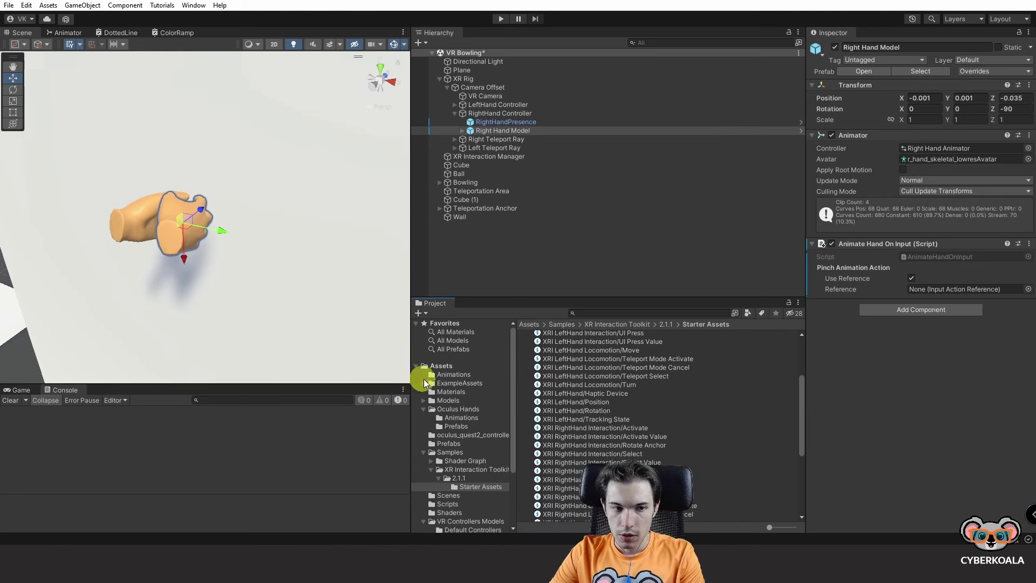
{"action": "scroll", "coordinate": [669, 388], "scroll_direction": "down", "scroll_amount": 2}
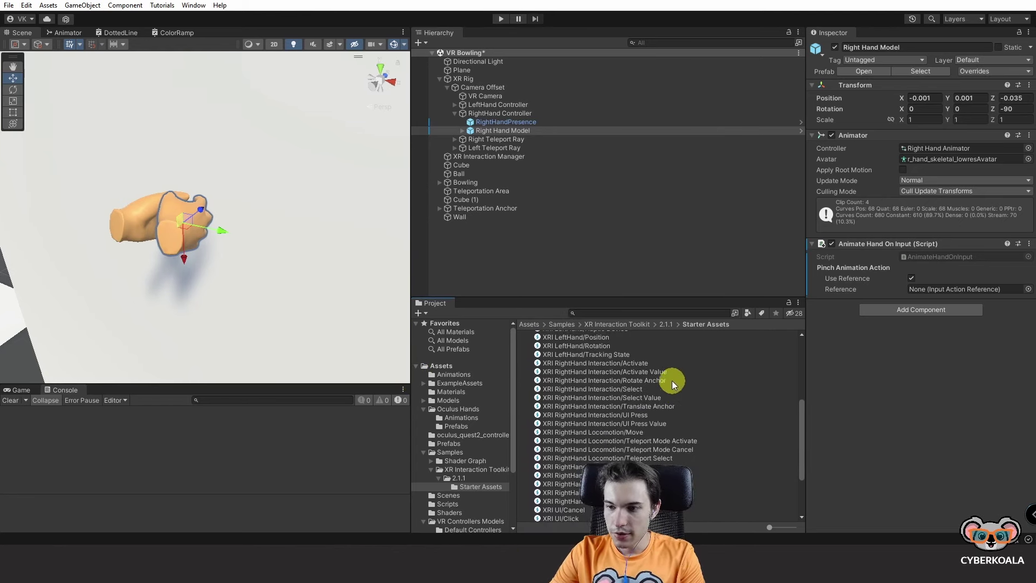
{"action": "left_click", "coordinate": [669, 371]}
{"action": "left_click", "coordinate": [499, 131]}
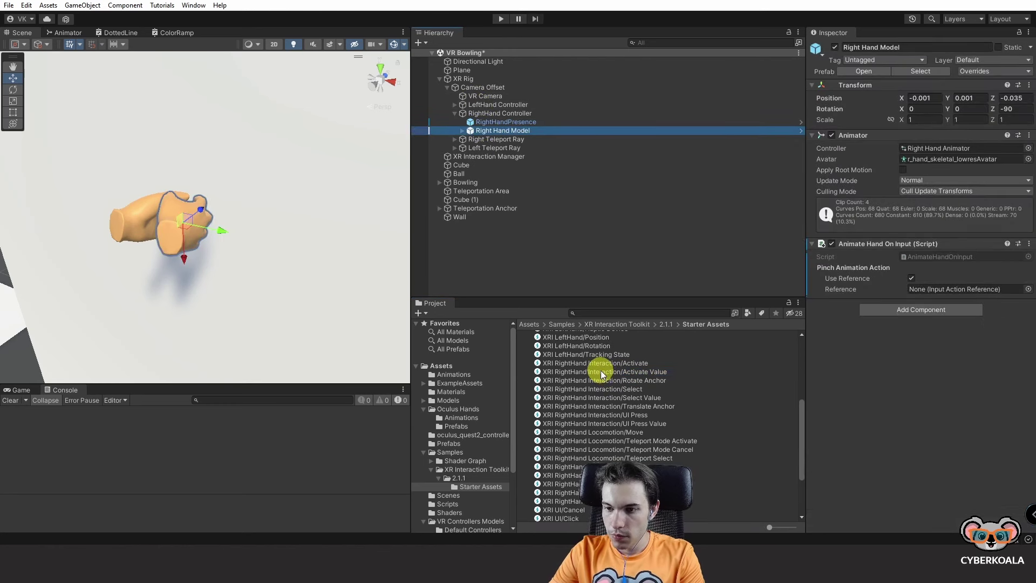
{"action": "left_click_drag", "start_coordinate": [600, 370], "coordinate": [913, 288]}
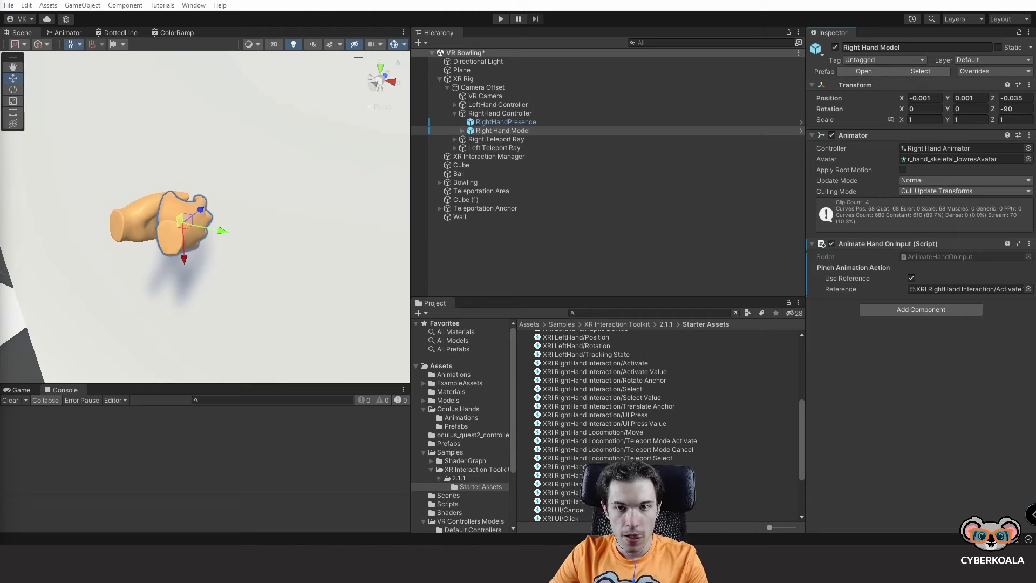
- Check the Build Settings window and close it
{"action": "left_click", "coordinate": [8, 5]}
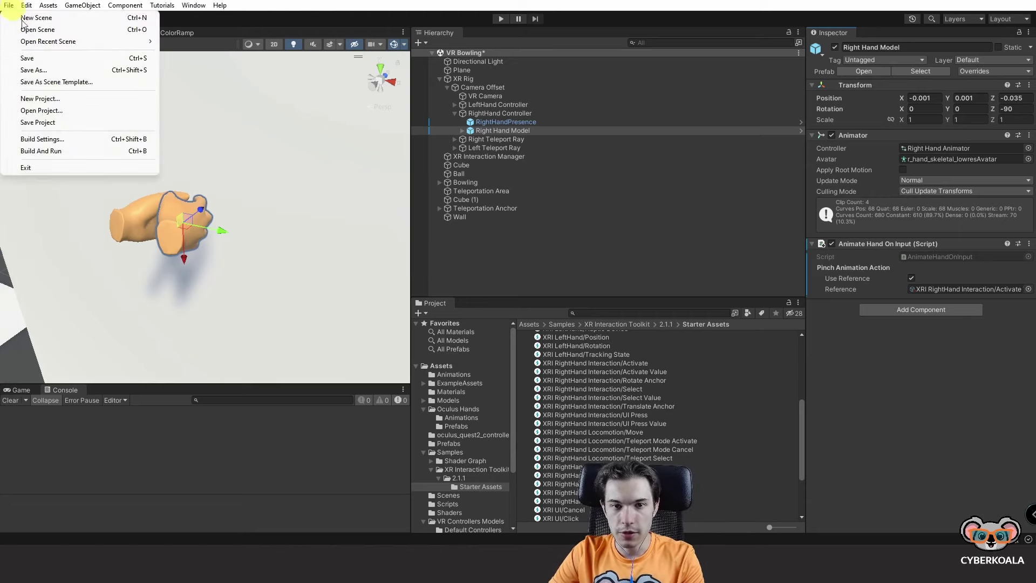
{"action": "left_click", "coordinate": [43, 139]}
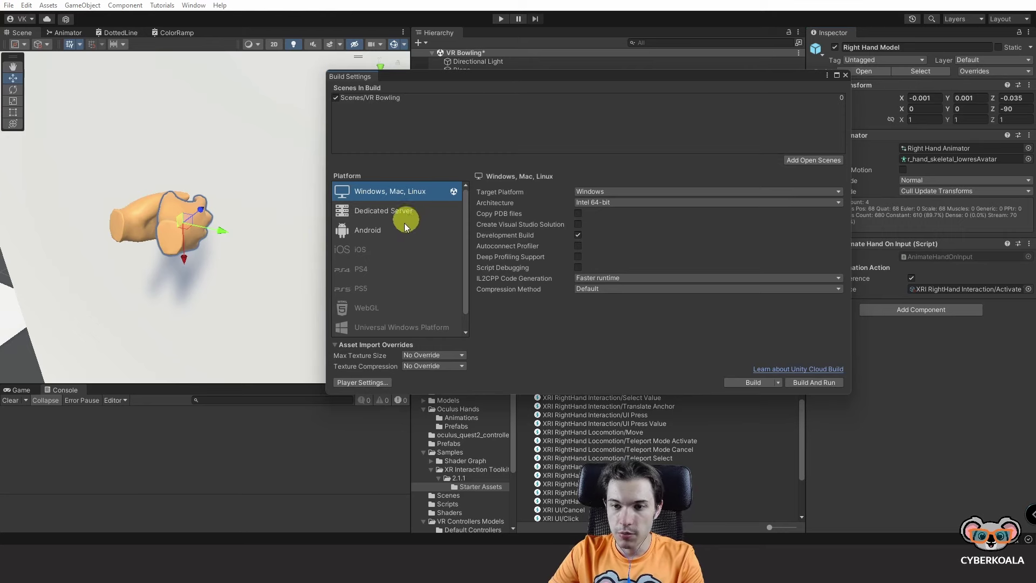
{"action": "left_click", "coordinate": [845, 75]}
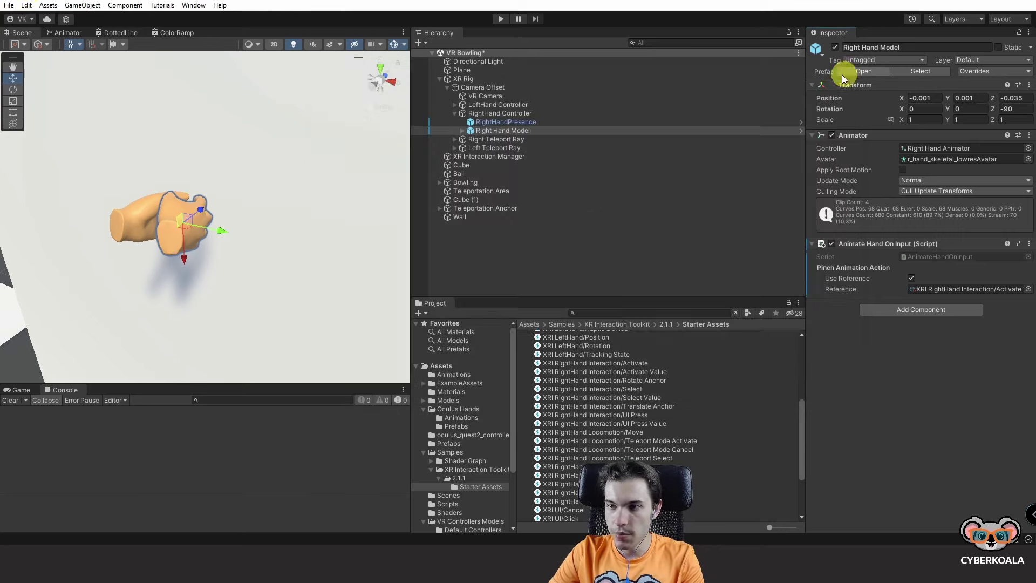
- Enable OpenXR instead of Oculus on the Android XR Plug-in Management tab, then press Play
{"action": "left_click", "coordinate": [9, 6]}
{"action": "mouse_move", "coordinate": [83, 5]}
{"action": "mouse_move", "coordinate": [26, 6]}
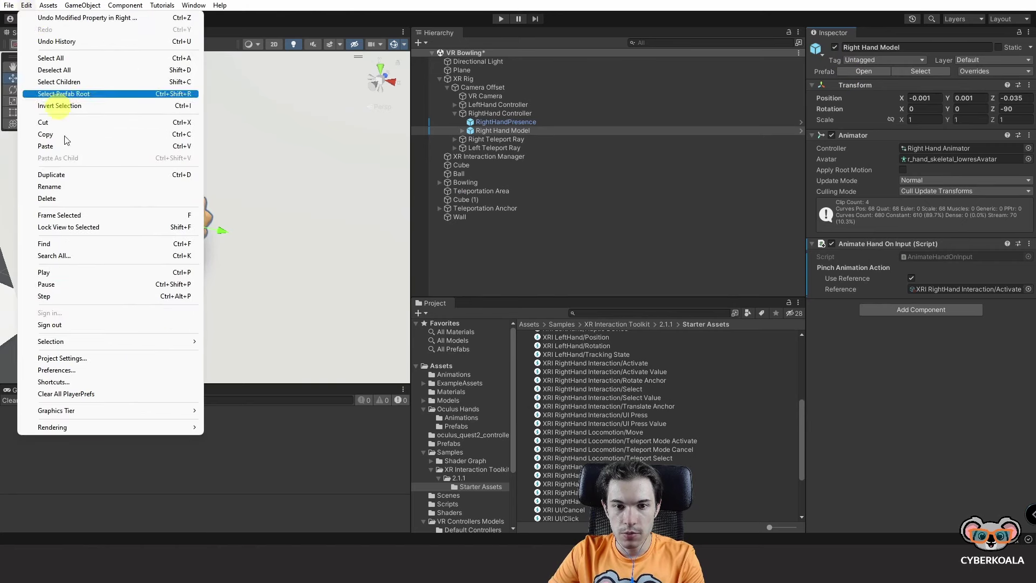
{"action": "left_click", "coordinate": [93, 357]}
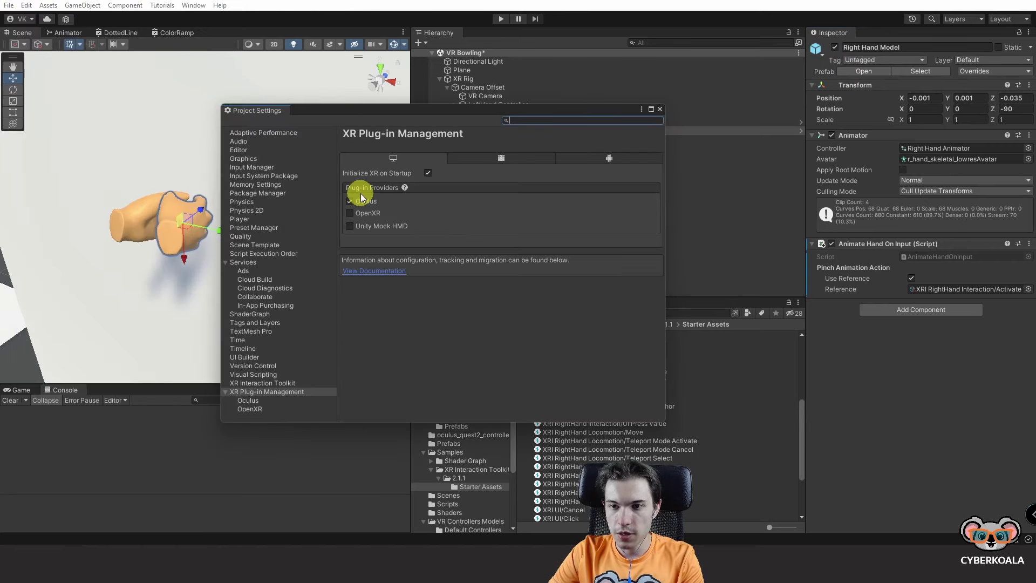
{"action": "left_click", "coordinate": [265, 392]}
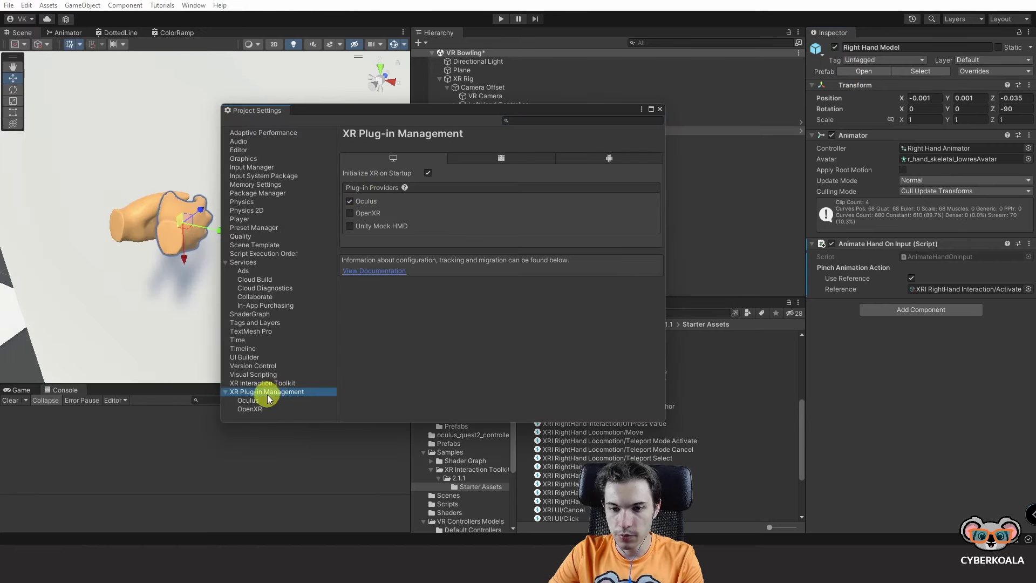
{"action": "left_click", "coordinate": [261, 383]}
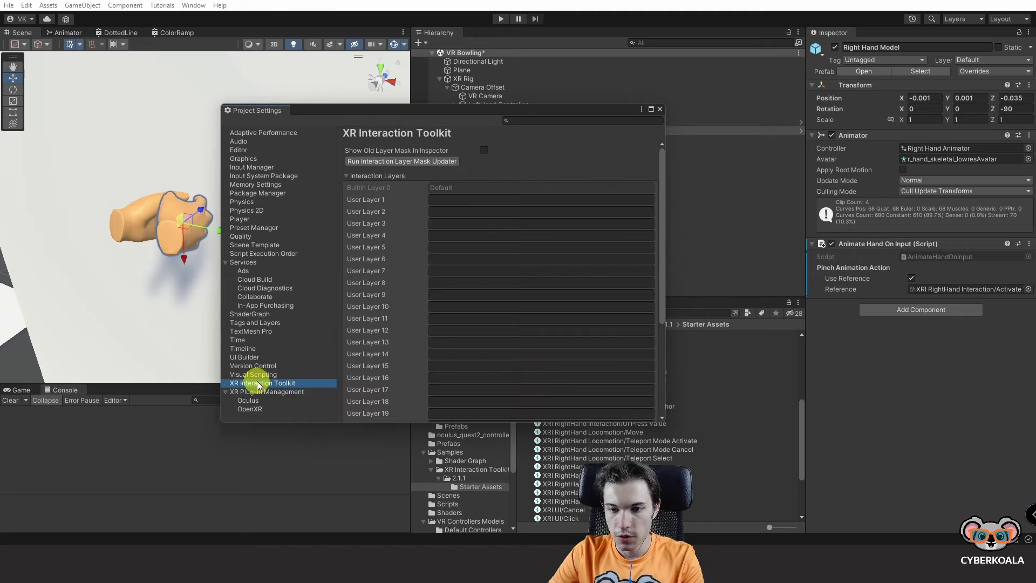
{"action": "left_click", "coordinate": [266, 392]}
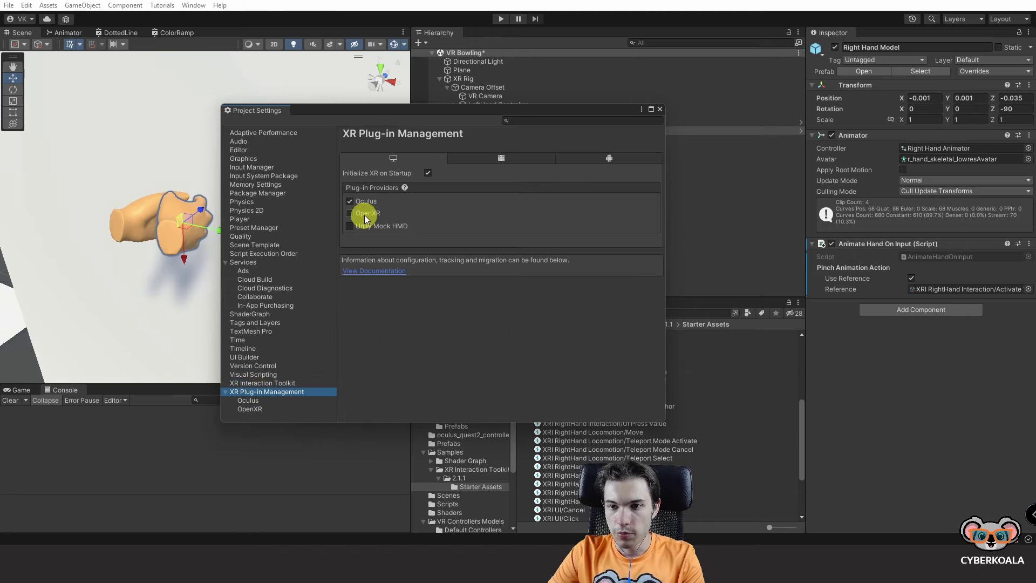
{"action": "left_click", "coordinate": [612, 159]}
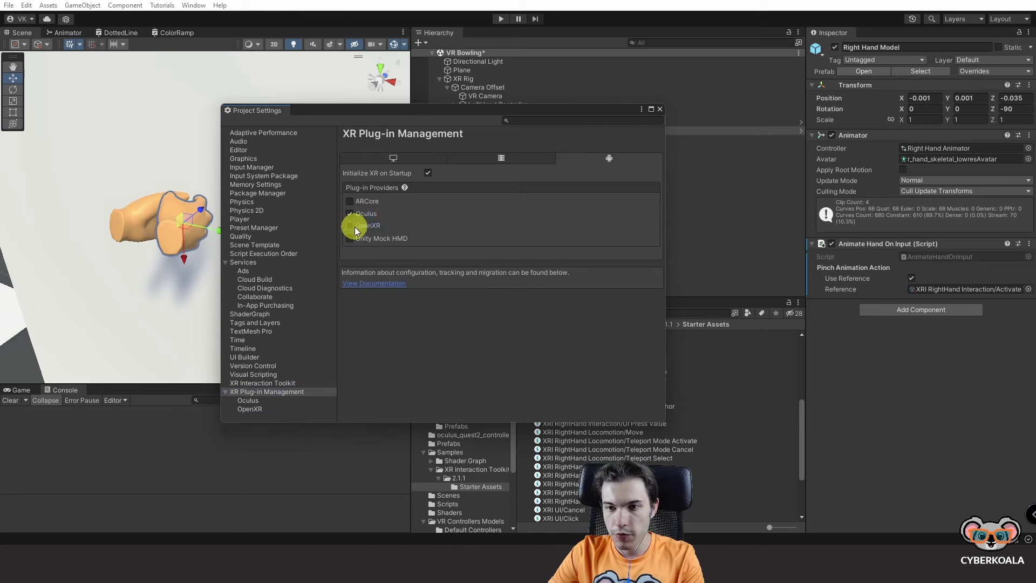
{"action": "left_click", "coordinate": [350, 225]}
{"action": "left_click", "coordinate": [659, 109]}
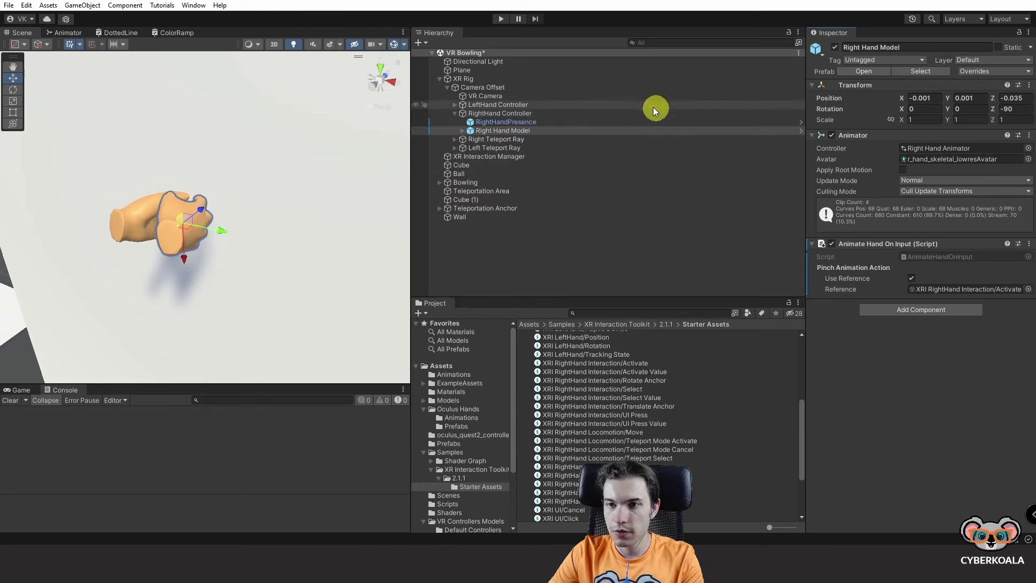
{"action": "left_click", "coordinate": [507, 21]}
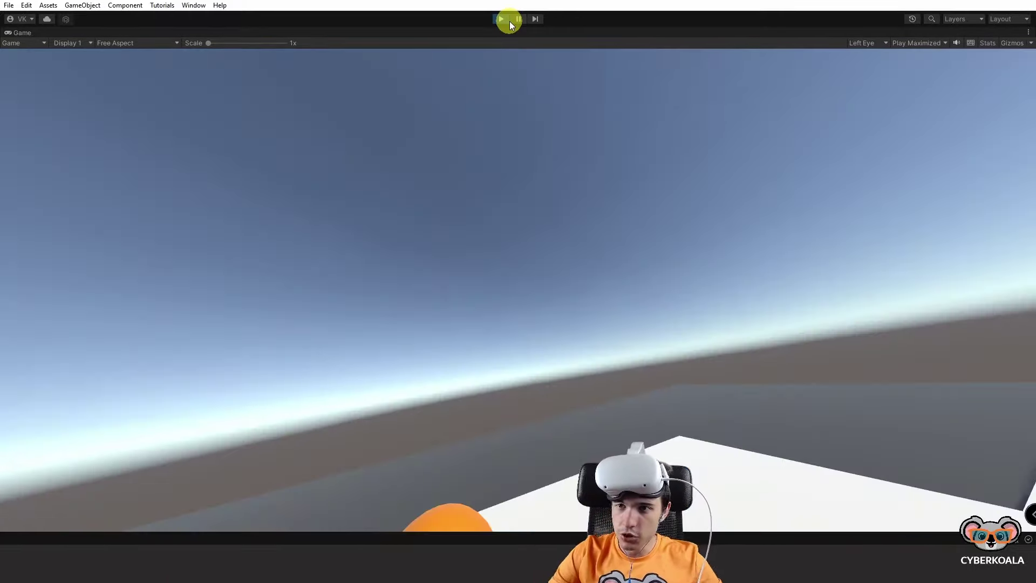
{"action": "left_click", "coordinate": [499, 19]}
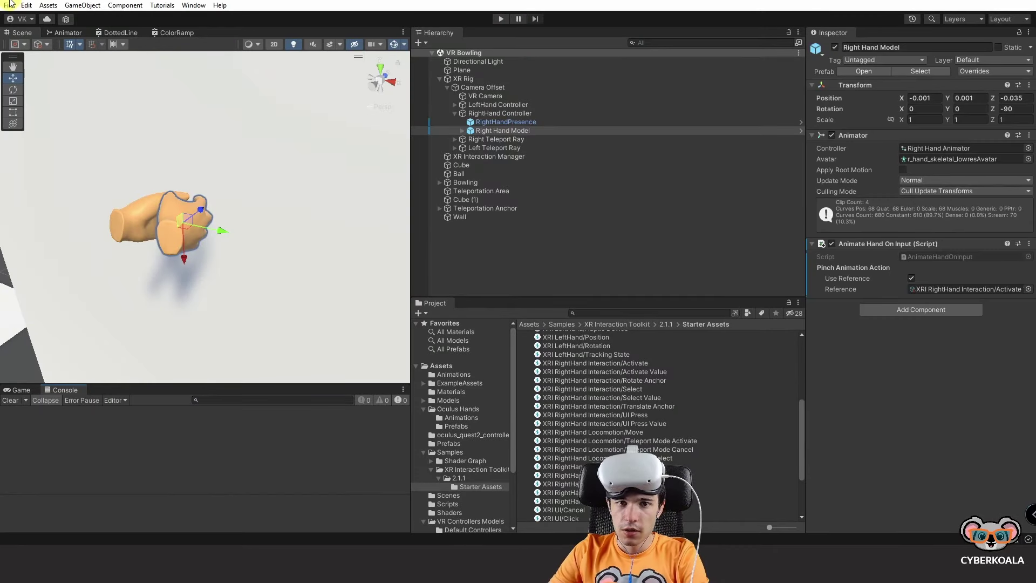
- Confirm OpenXR is ticked for the Desktop XR provider, then start the play test again
{"action": "left_click", "coordinate": [10, 4]}
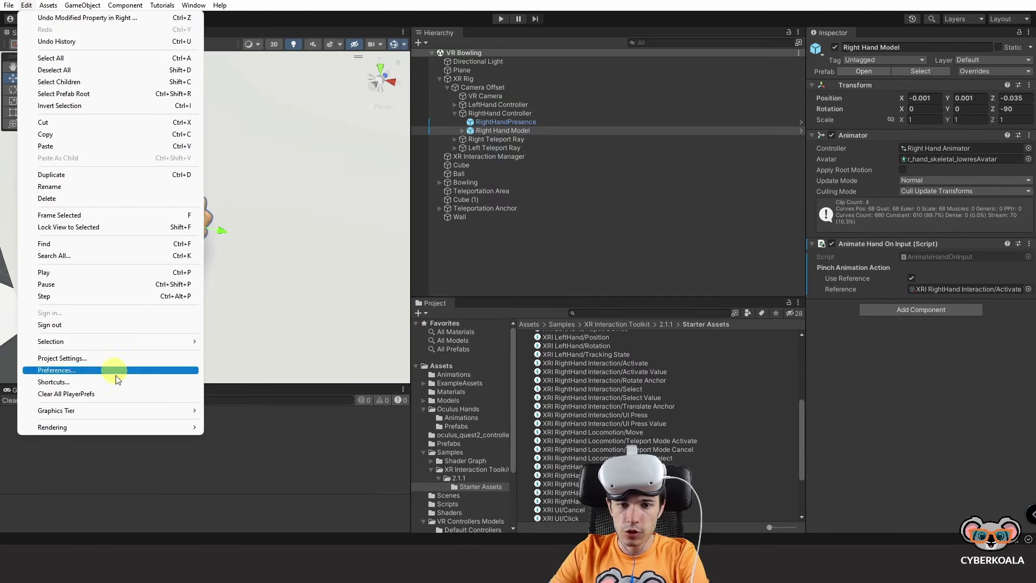
{"action": "left_click", "coordinate": [119, 366]}
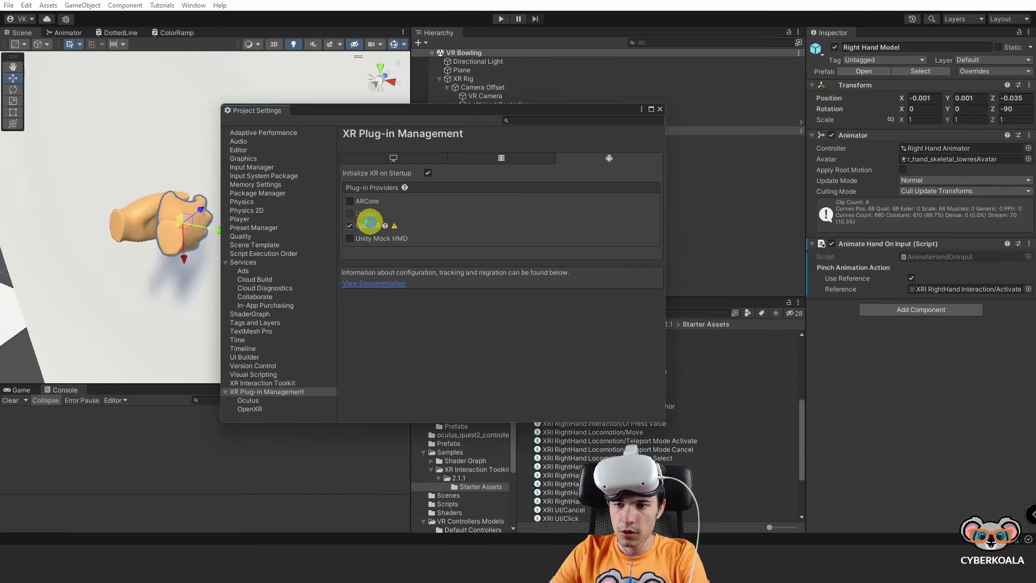
{"action": "left_click", "coordinate": [432, 155]}
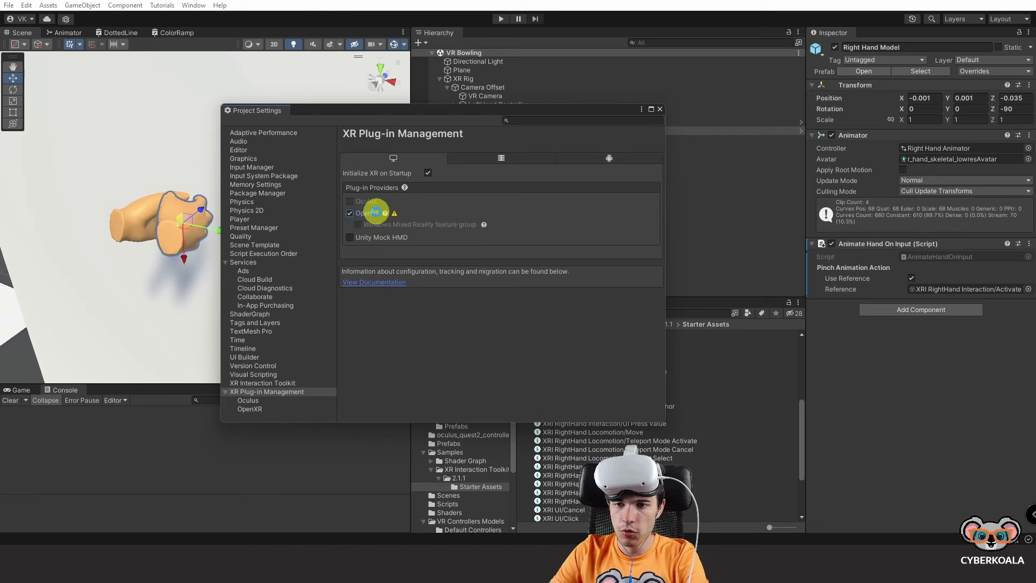
{"action": "left_click", "coordinate": [660, 109]}
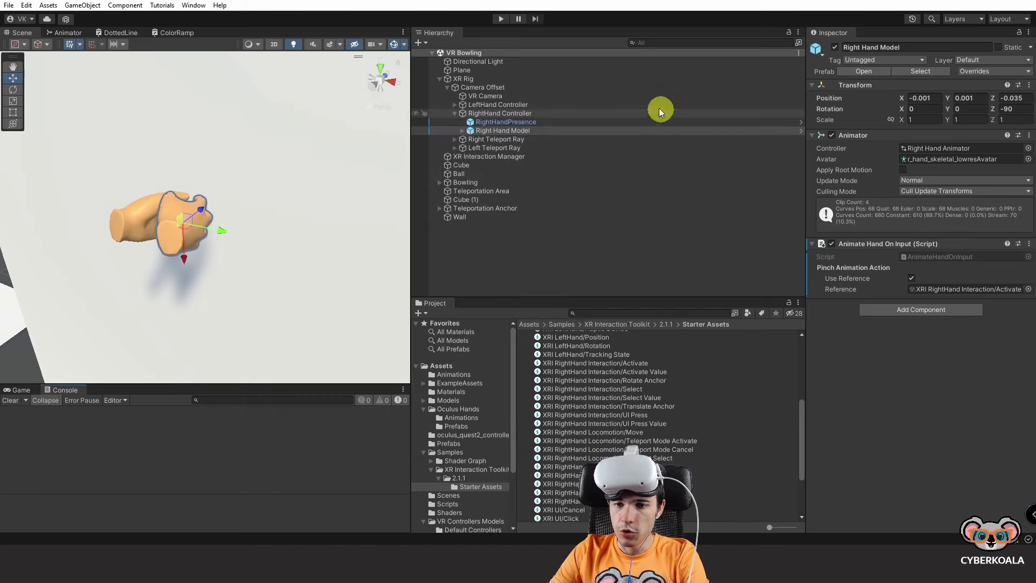
{"action": "left_click", "coordinate": [500, 18]}
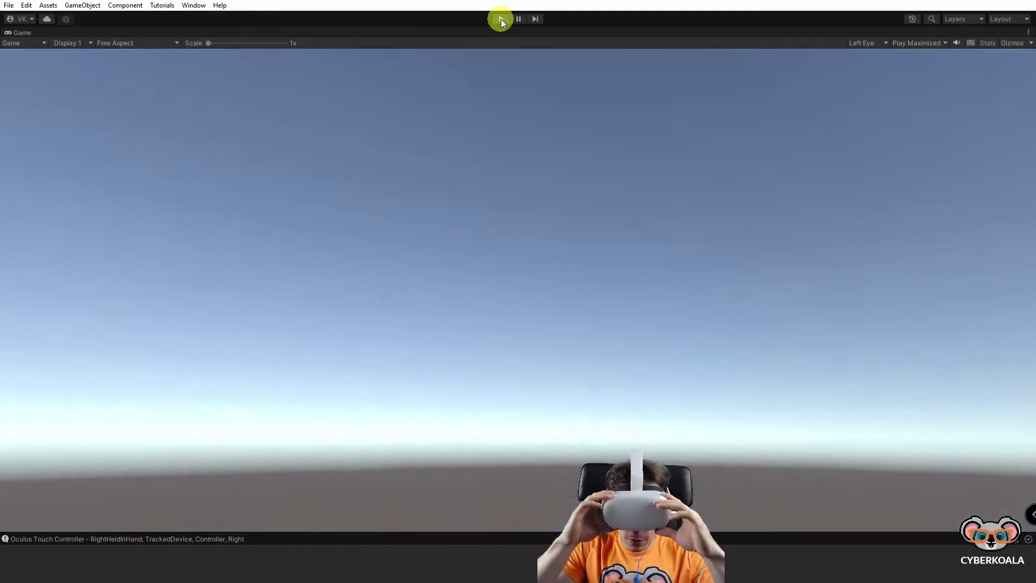
- Stop play mode and open AnimateHandOnInput.cs in Visual Studio from the component's Script field
{"action": "left_click", "coordinate": [500, 21]}
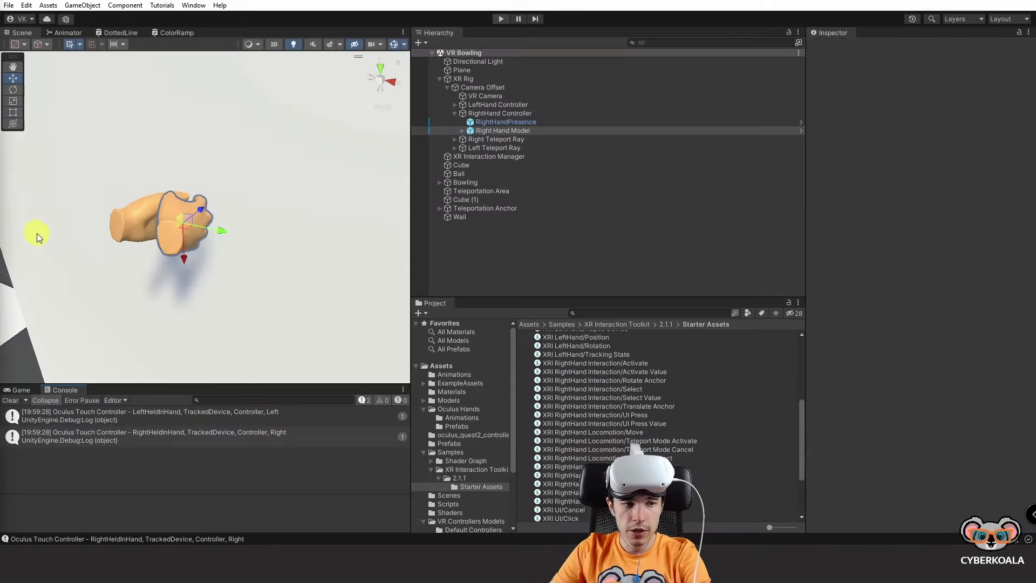
{"action": "left_click", "coordinate": [943, 257]}
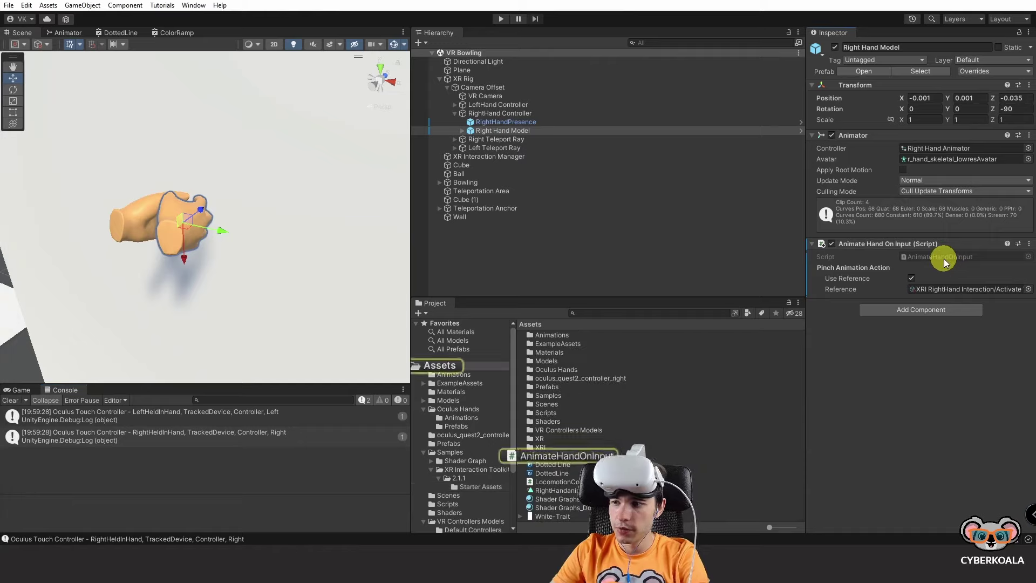
{"action": "double_click", "coordinate": [944, 258]}
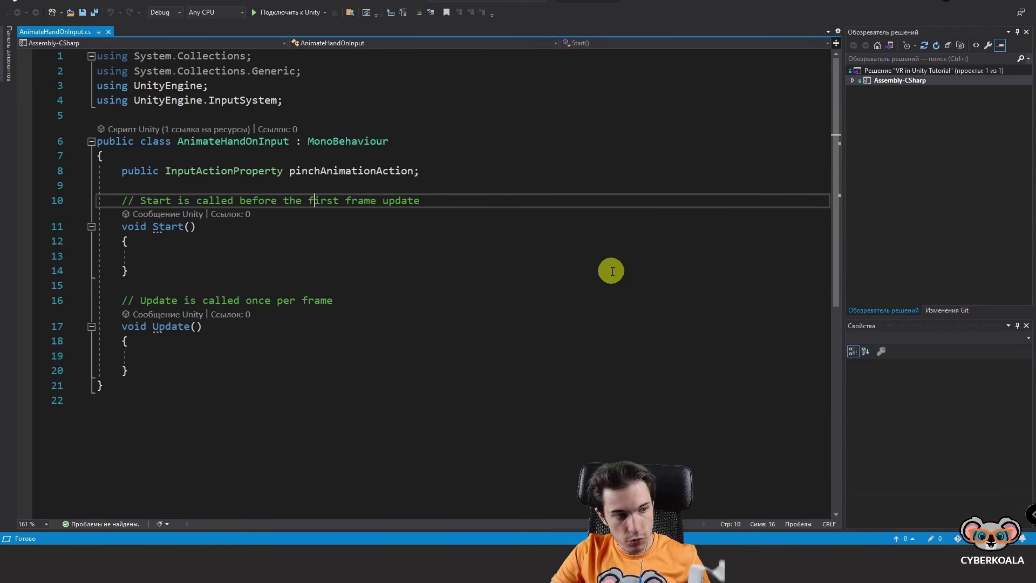
- Start a pinchAnimationAction.action.ReadValue call on the empty line inside Update()
{"action": "scroll", "coordinate": [313, 274], "scroll_direction": "down", "scroll_amount": 2}
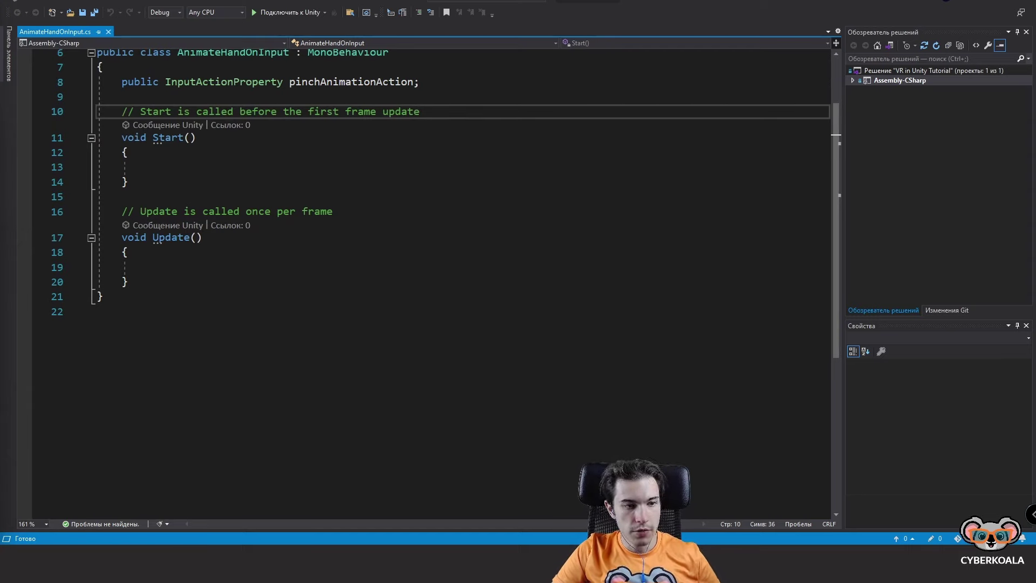
{"action": "left_click", "coordinate": [195, 266]}
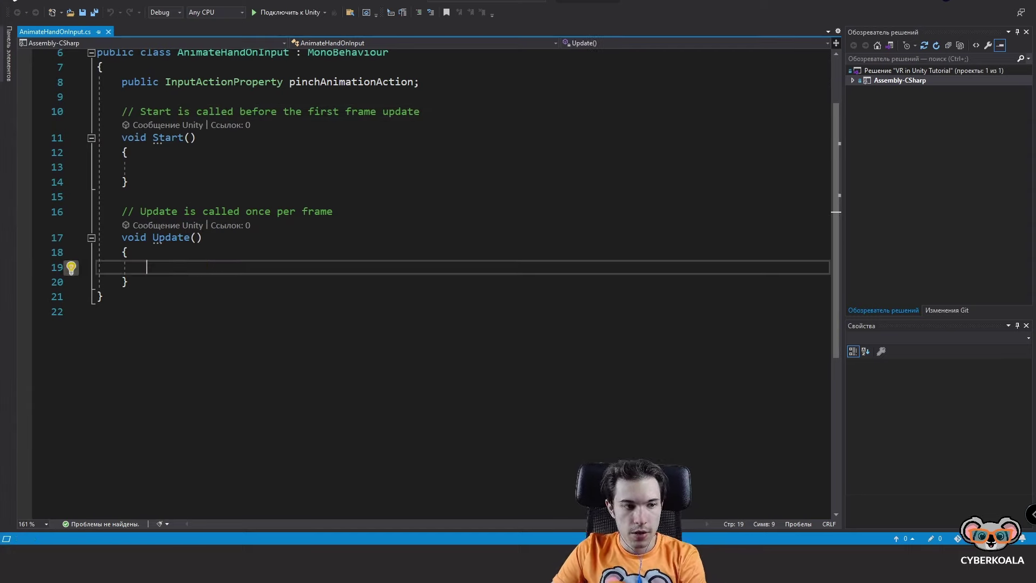
{"action": "left_click", "coordinate": [199, 272]}
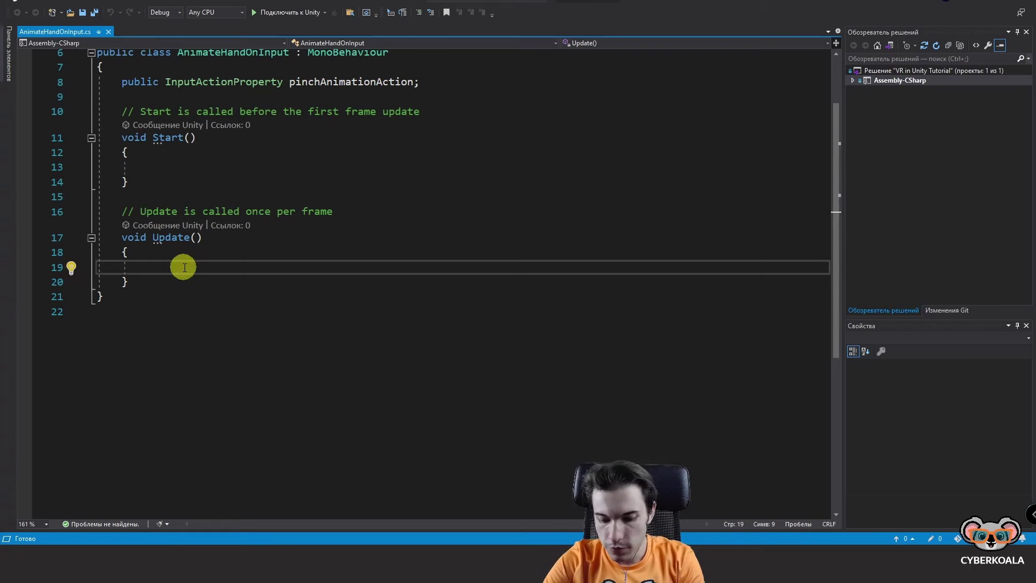
{"action": "type", "text": "pinch"}
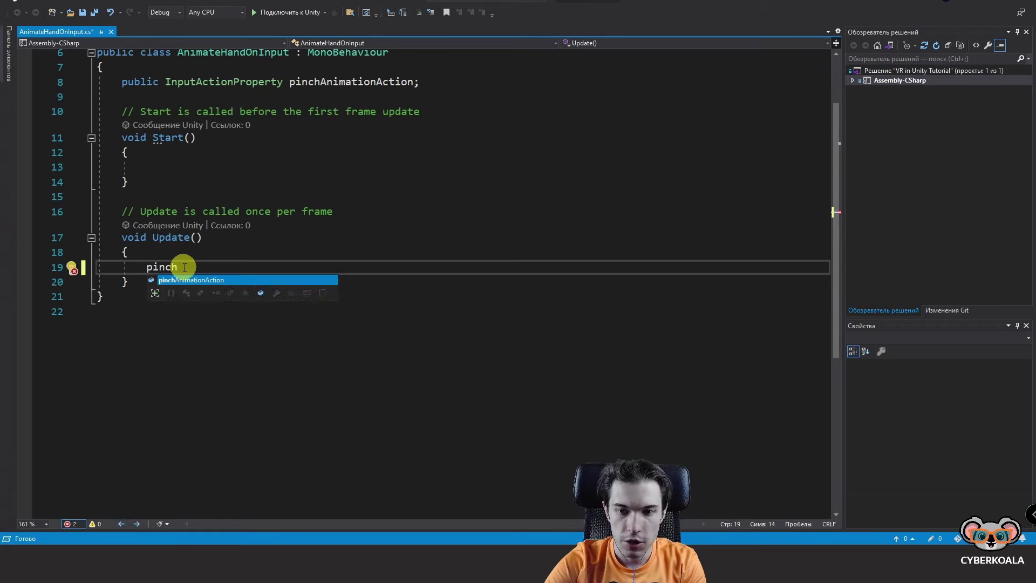
{"action": "type", "text": ".act"}
{"action": "key", "text": "Tab"}
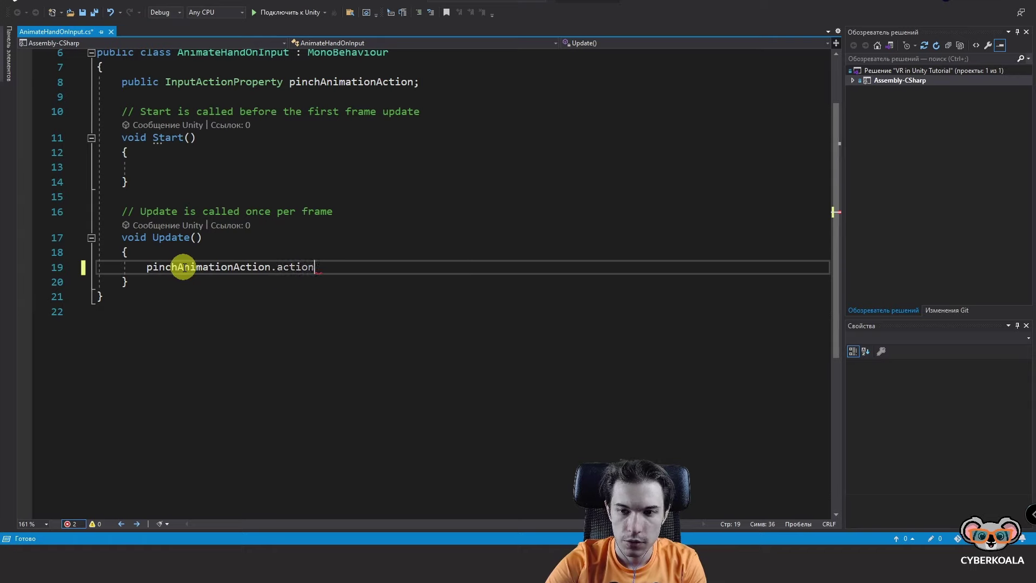
{"action": "type", "text": ".R"}
{"action": "key", "text": "Tab"}
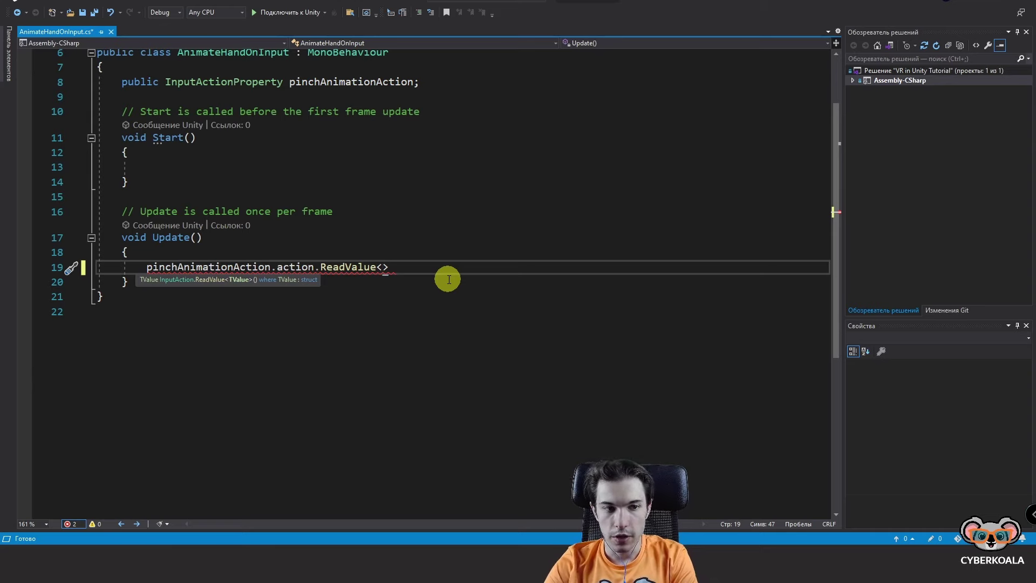
- Give ReadValue the float type argument, finish it with (); and save
{"action": "type", "text": "fl"}
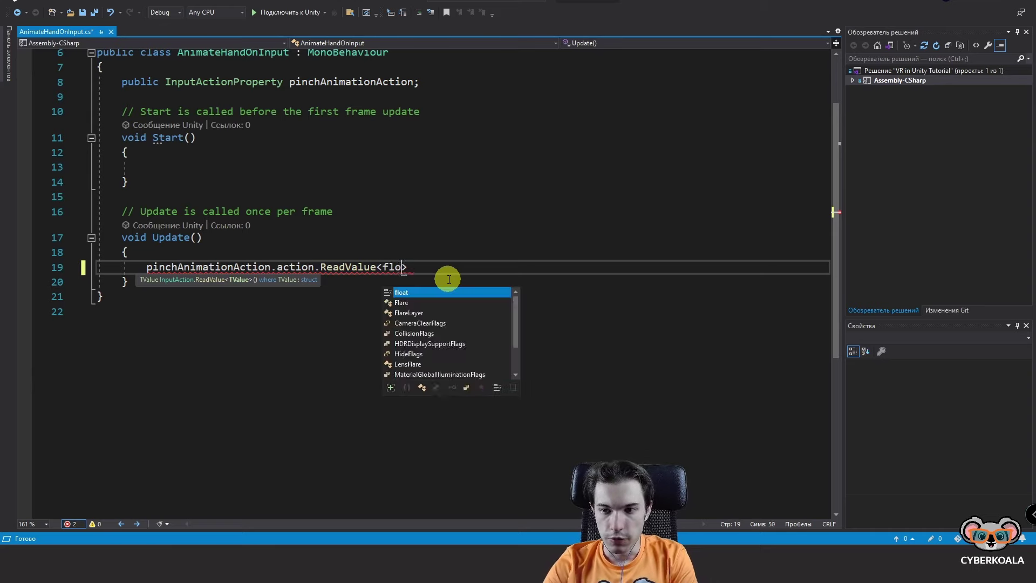
{"action": "type", "text": "o"}
{"action": "key", "text": "BackSpace"}
{"action": "key", "text": "BackSpace"}
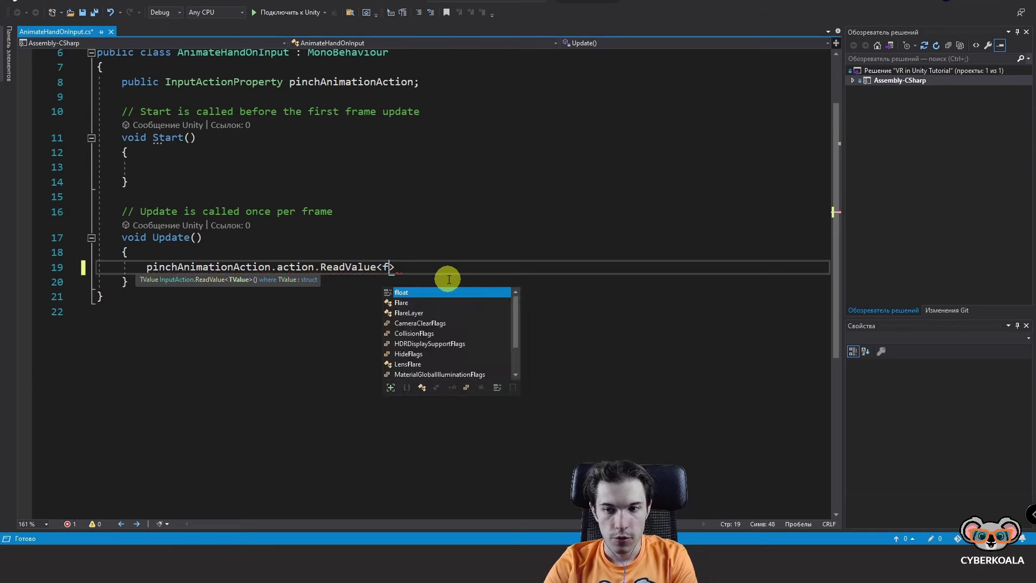
{"action": "key", "text": "BackSpace"}
{"action": "type", "text": "bool"}
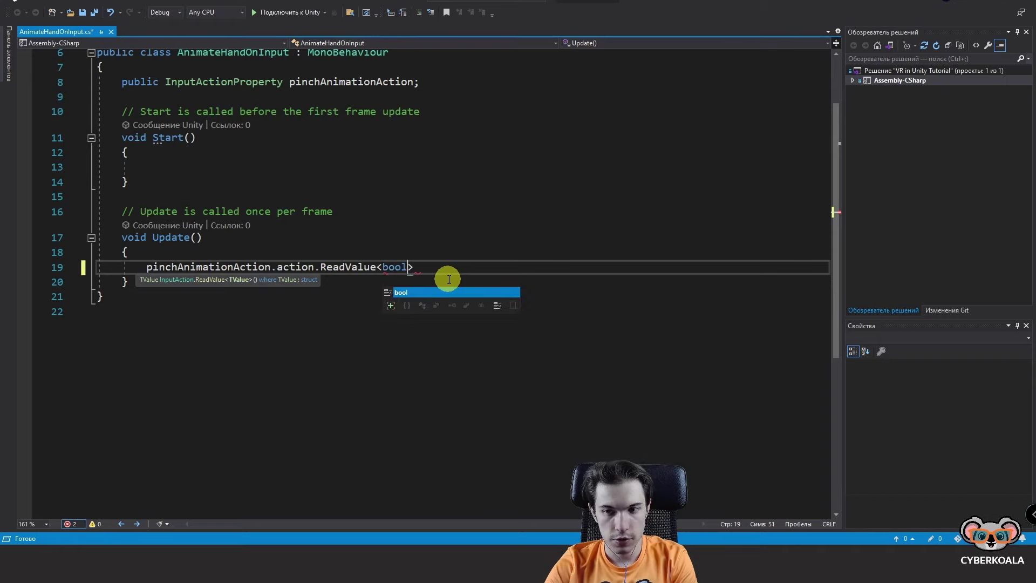
{"action": "key", "text": "BackSpace"}
{"action": "key", "text": "BackSpace"}
{"action": "key", "text": "BackSpace"}
{"action": "key", "text": "BackSpace"}
{"action": "type", "text": "f"}
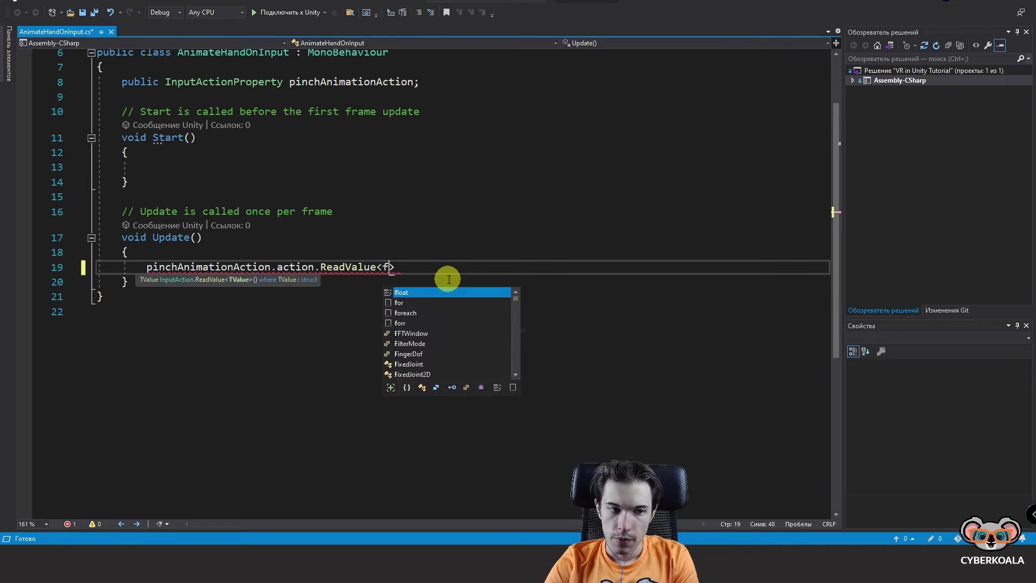
{"action": "type", "text": "loat"}
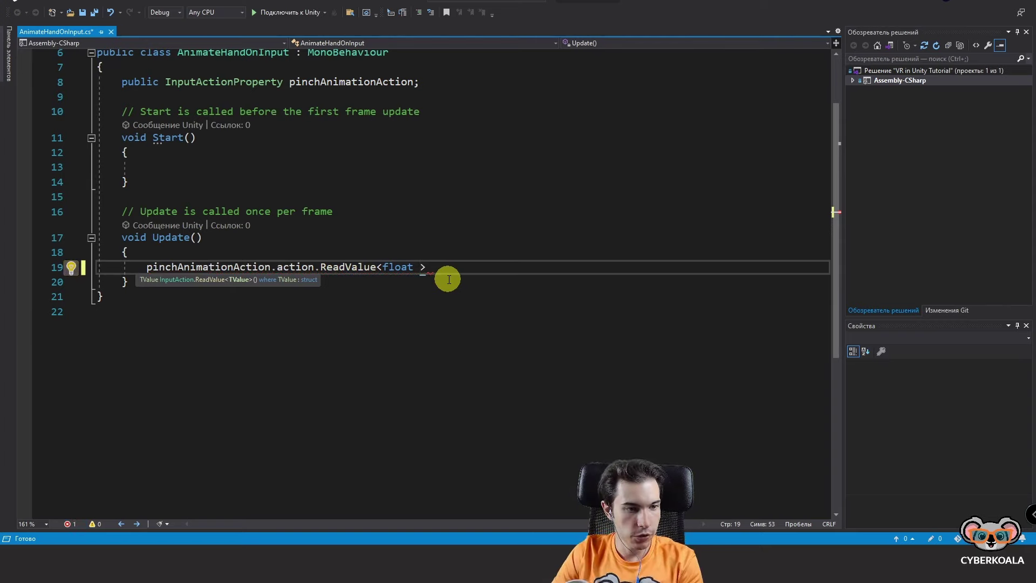
{"action": "key", "text": "BackSpace"}
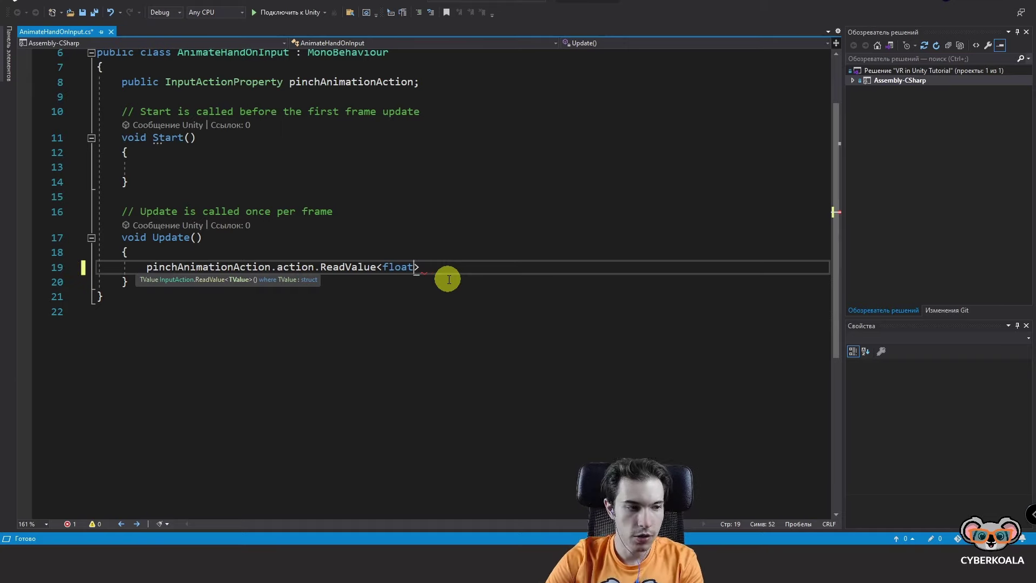
{"action": "key", "text": "ctrl+w"}
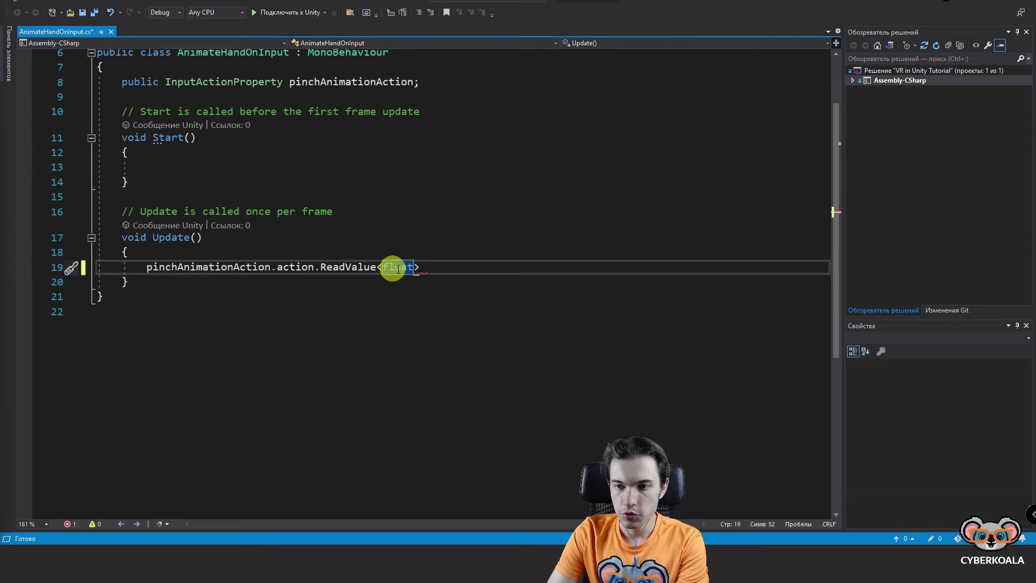
{"action": "left_click", "coordinate": [494, 265]}
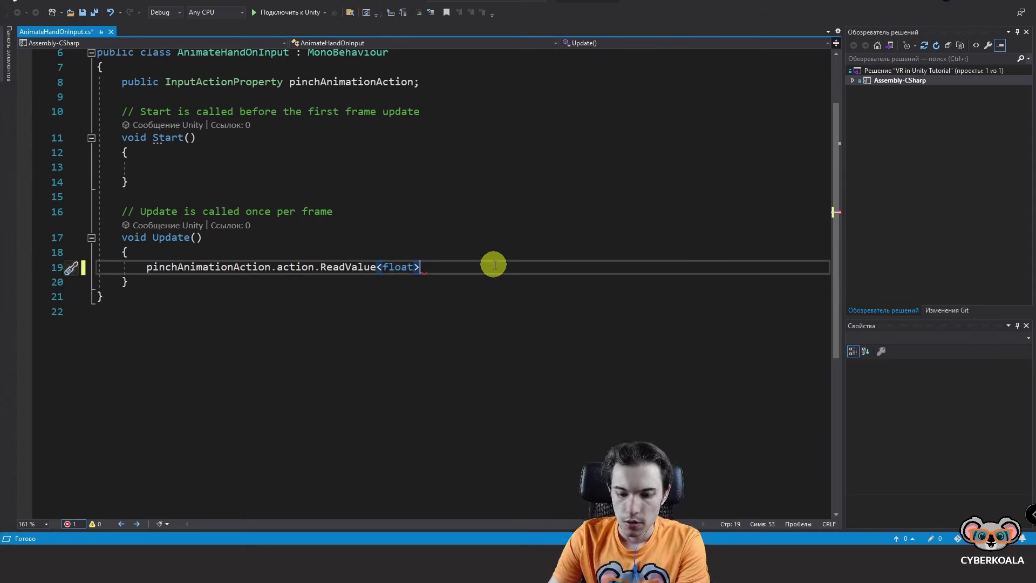
{"action": "type", "text": "()/"}
{"action": "type", "text": "; ;'"}
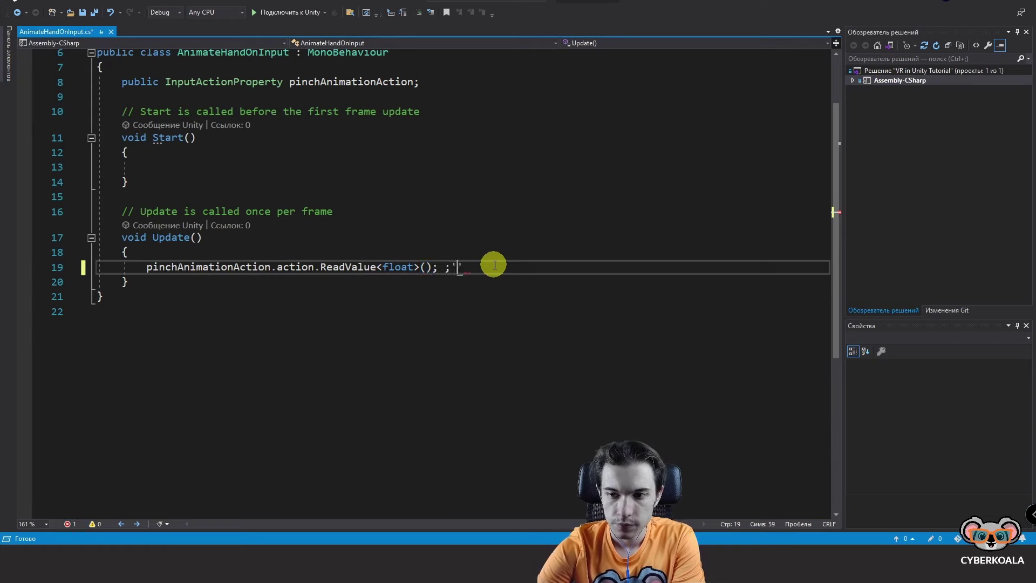
{"action": "key", "text": "Return"}
{"action": "key", "text": "ctrl+s"}
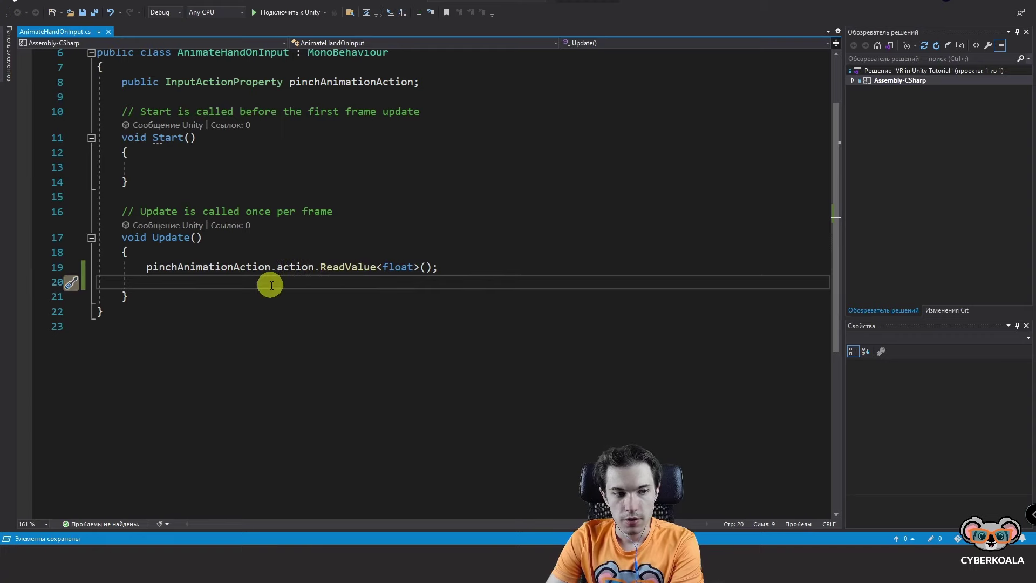
- Store the read value by prefixing line 19 with 'float triggerValue =' and save
{"action": "left_click", "coordinate": [146, 267]}
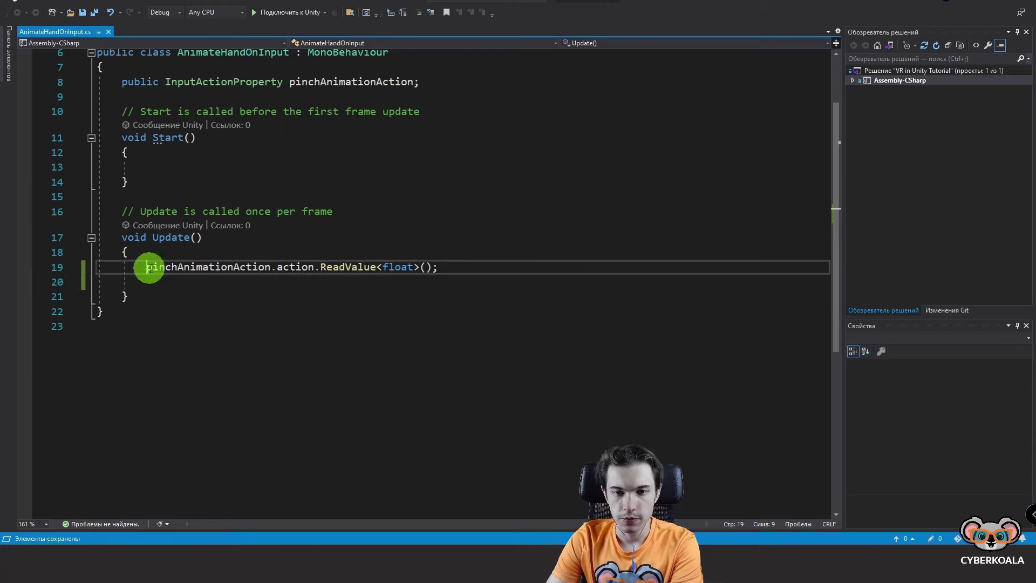
{"action": "double_click", "coordinate": [194, 268]}
{"action": "type", "text": "float"}
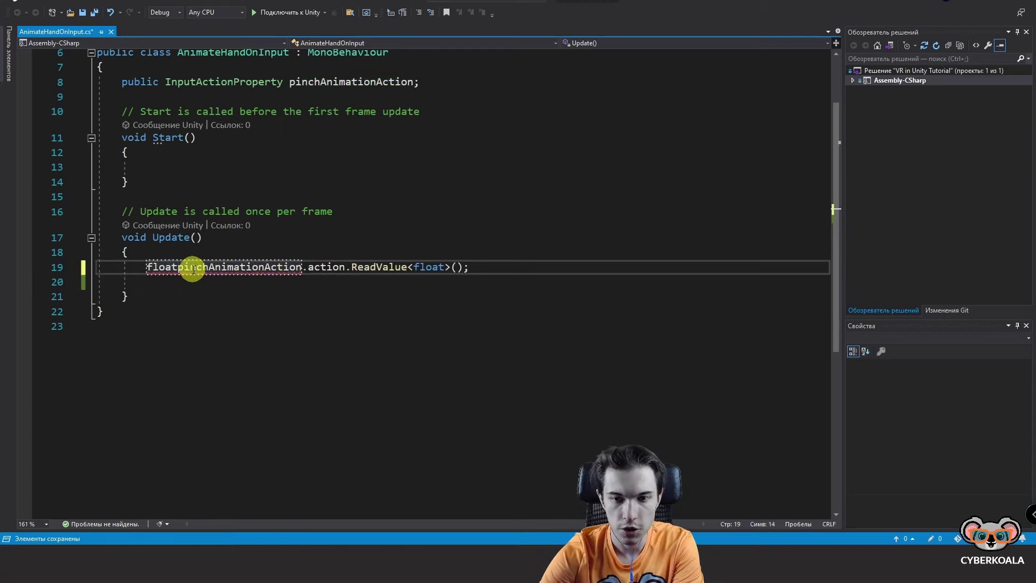
{"action": "type", "text": " trigger"}
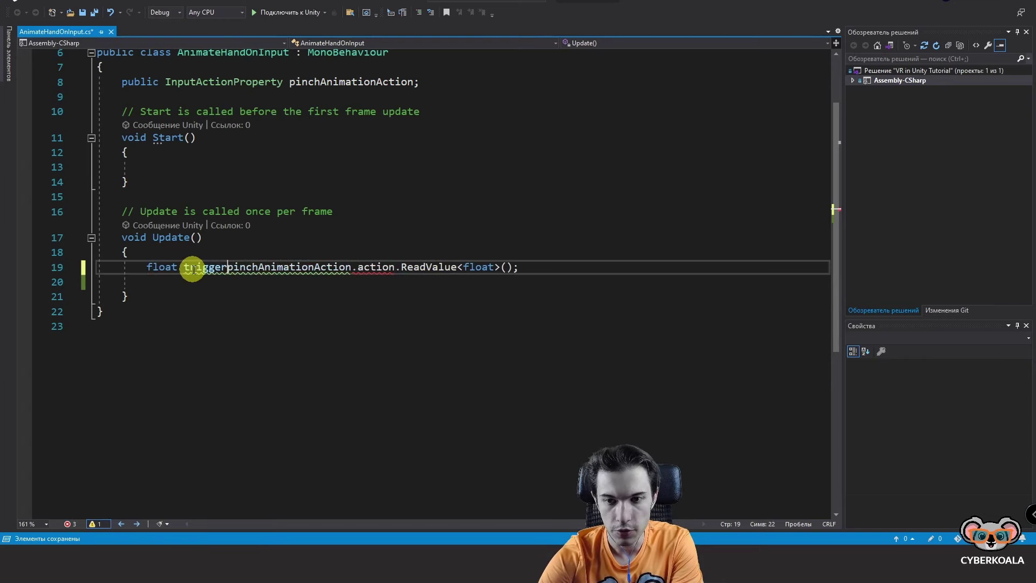
{"action": "type", "text": "Value ="}
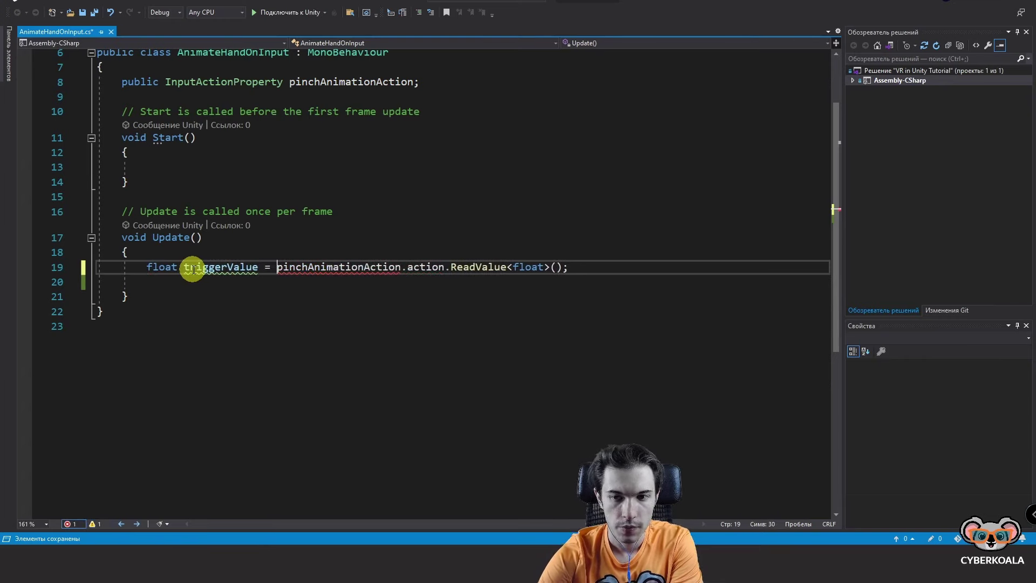
{"action": "left_click", "coordinate": [237, 270]}
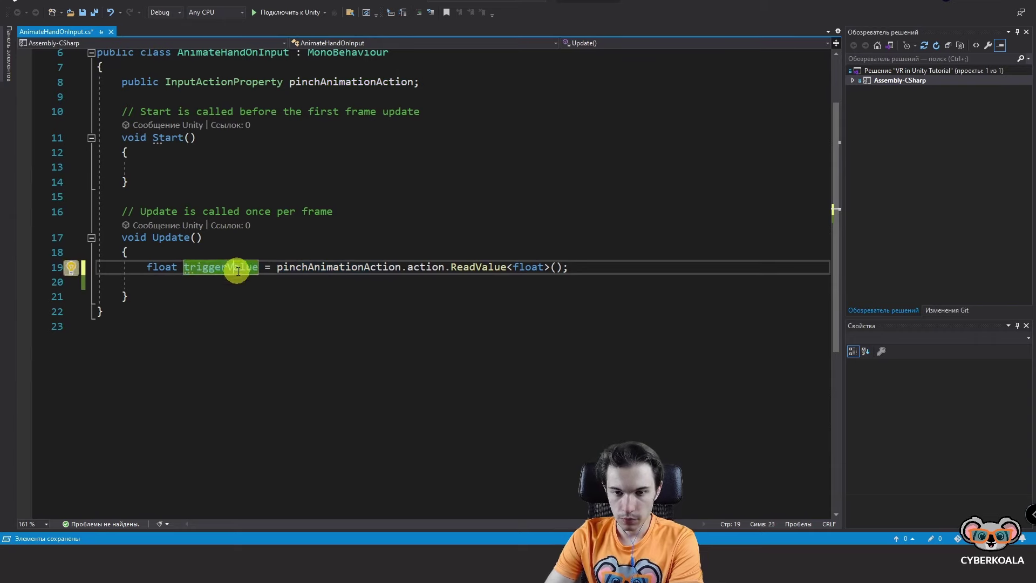
{"action": "key", "text": "Right"}
{"action": "key", "text": "Right"}
{"action": "key", "text": "Right"}
{"action": "key", "text": "ctrl+s"}
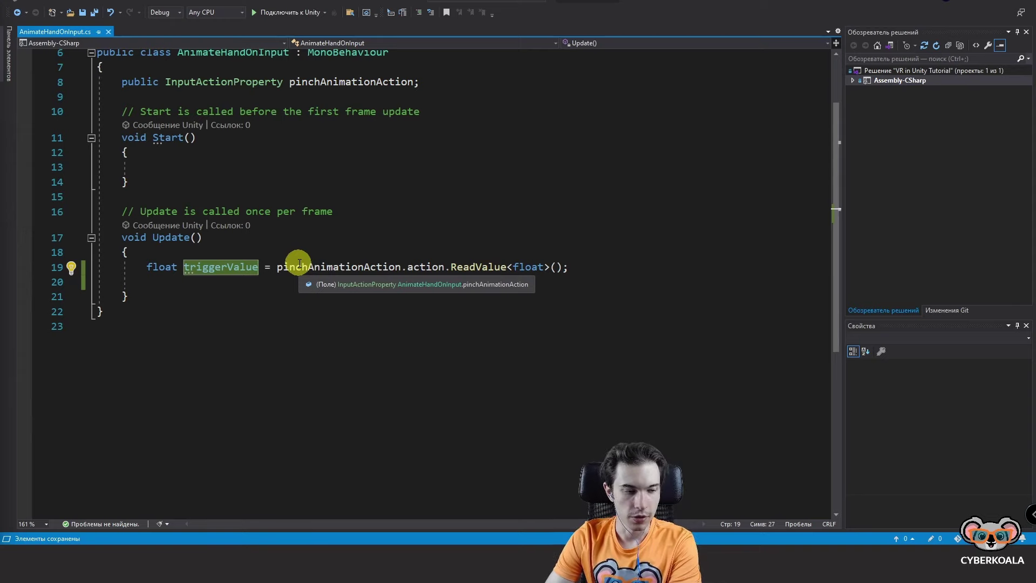
- Add 'Debug.Log(triggerValue);' on a new line below the read call
{"action": "double_click", "coordinate": [253, 267]}
{"action": "left_click", "coordinate": [231, 293]}
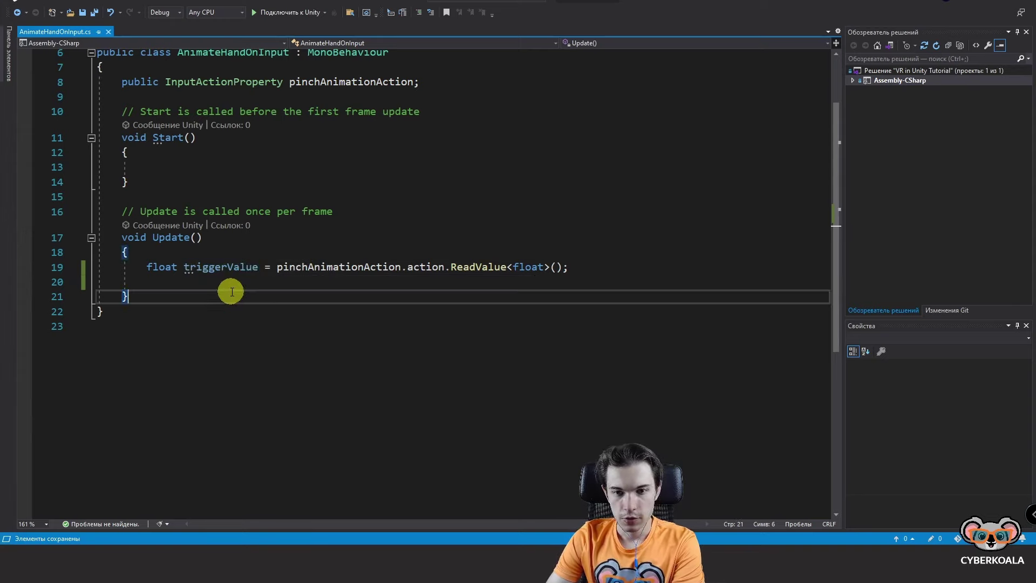
{"action": "left_click", "coordinate": [235, 283]}
{"action": "key", "text": "Return"}
{"action": "type", "text": "Deb"}
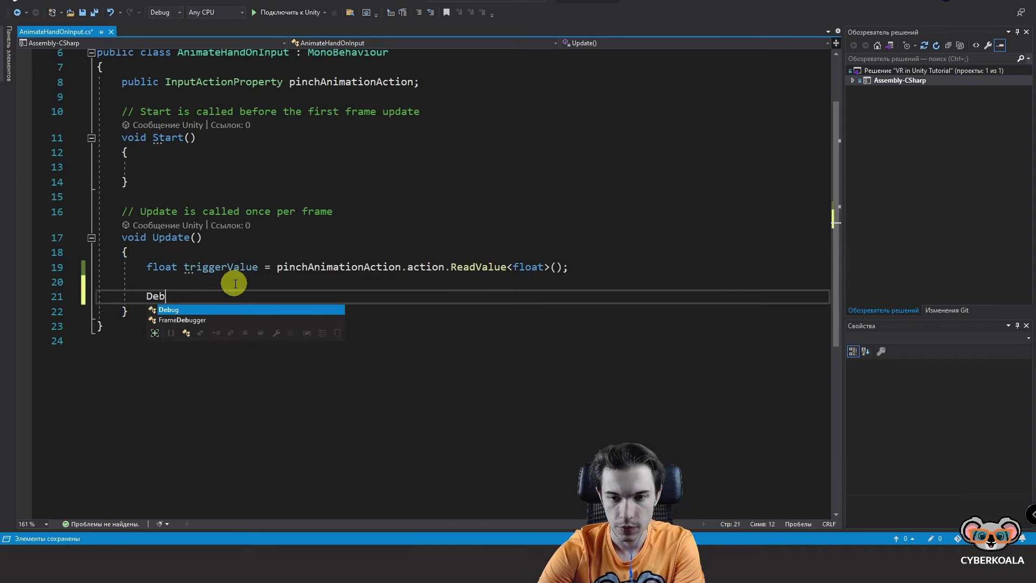
{"action": "type", "text": "ug.Log"}
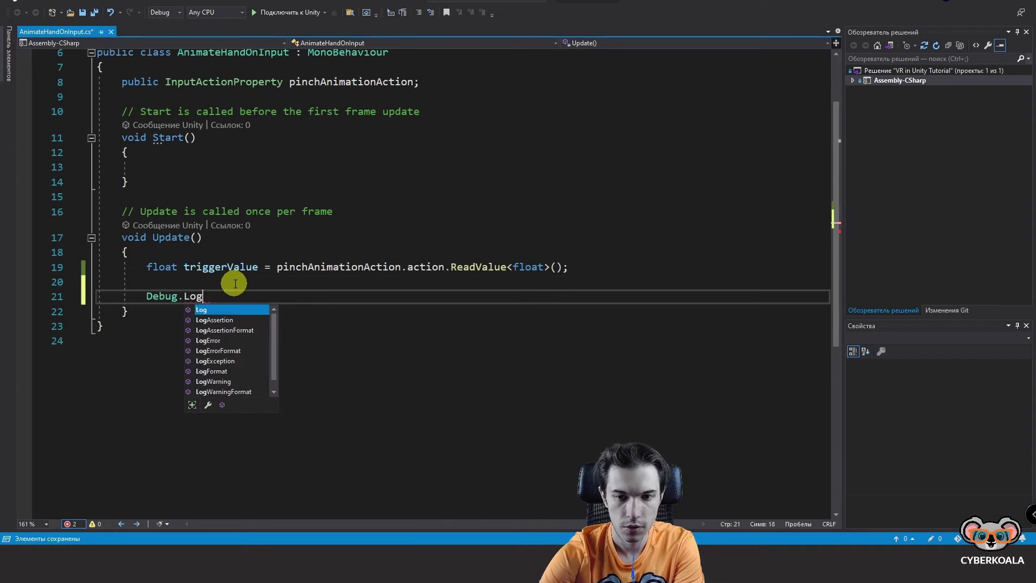
{"action": "type", "text": "(triggerValue"}
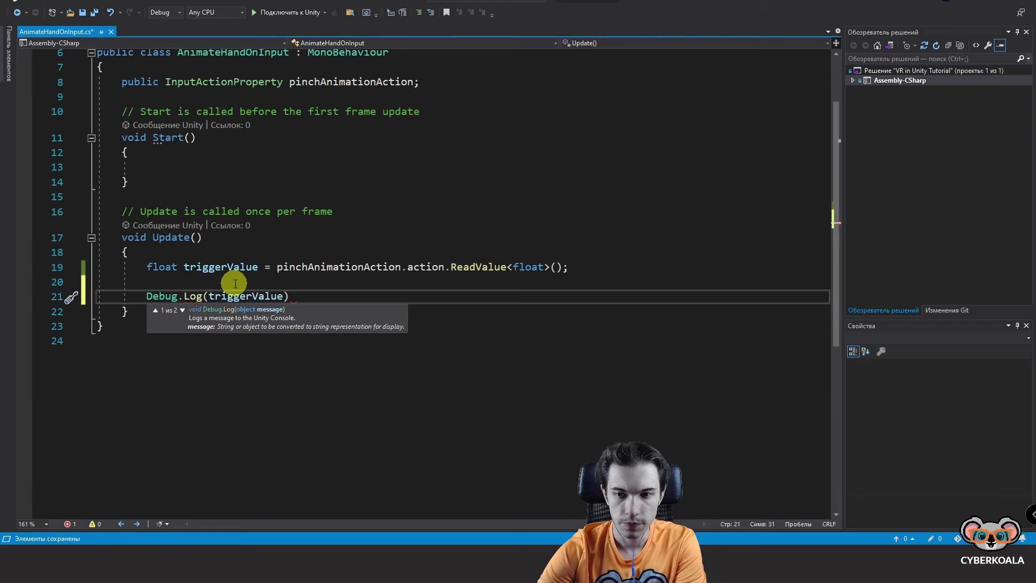
{"action": "type", "text": ");"}
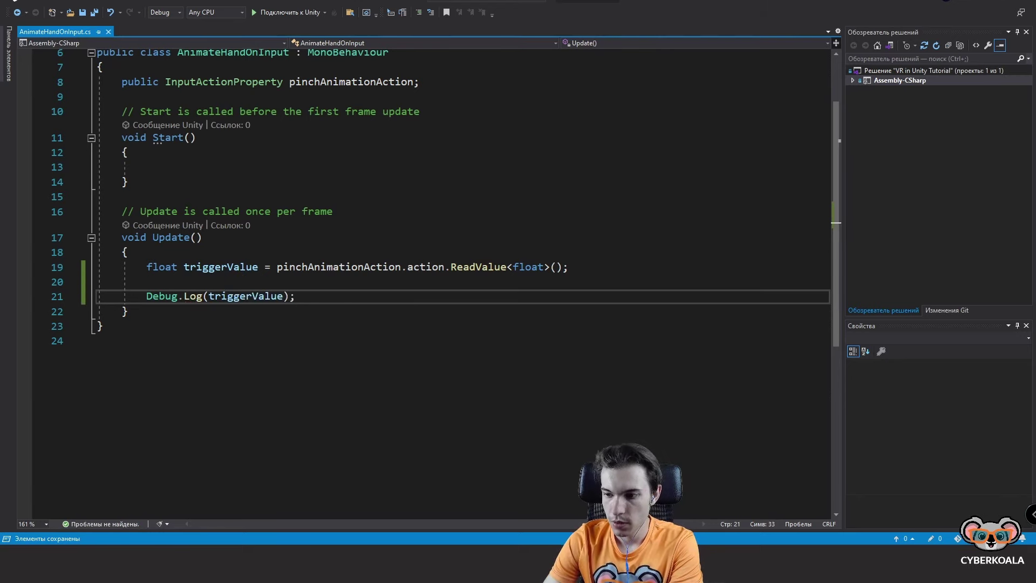
{"action": "mouse_move", "coordinate": [789, 566]}
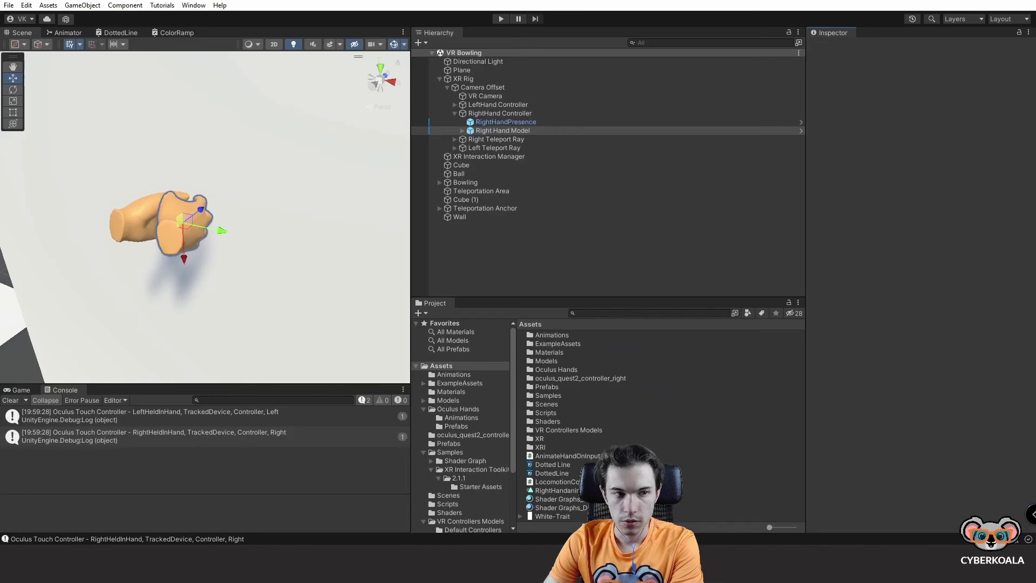
- Open the Console window in Unity and run a brief Play test, then stop it
{"action": "key", "text": "alt+Tab"}
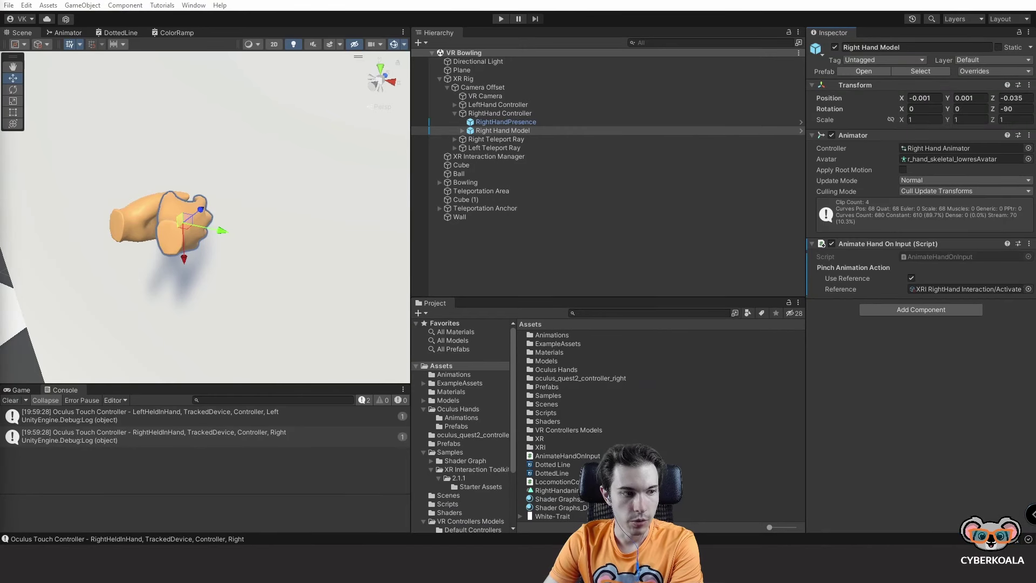
{"action": "left_click", "coordinate": [184, 5]}
{"action": "mouse_move", "coordinate": [254, 204]}
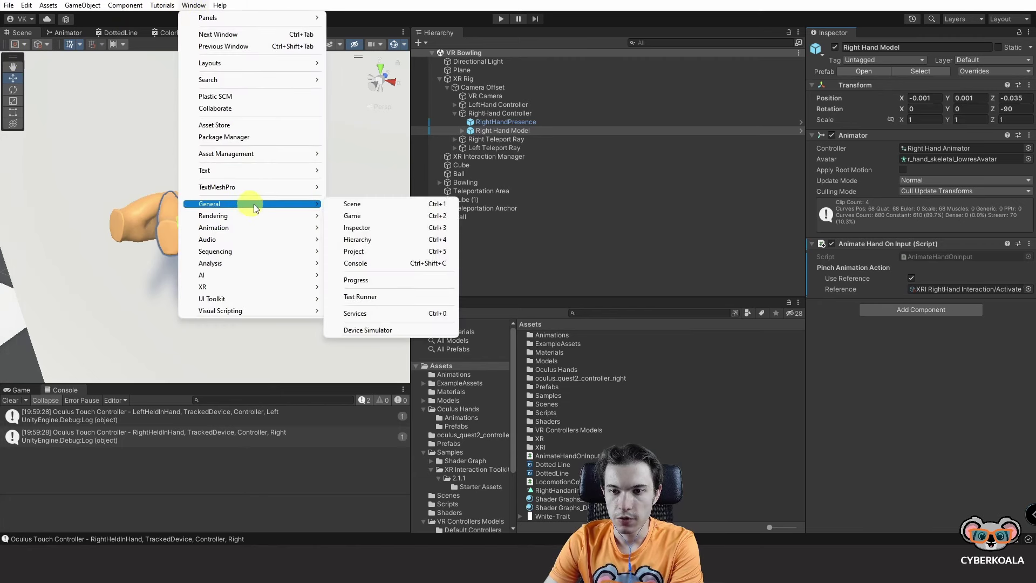
{"action": "left_click", "coordinate": [364, 263]}
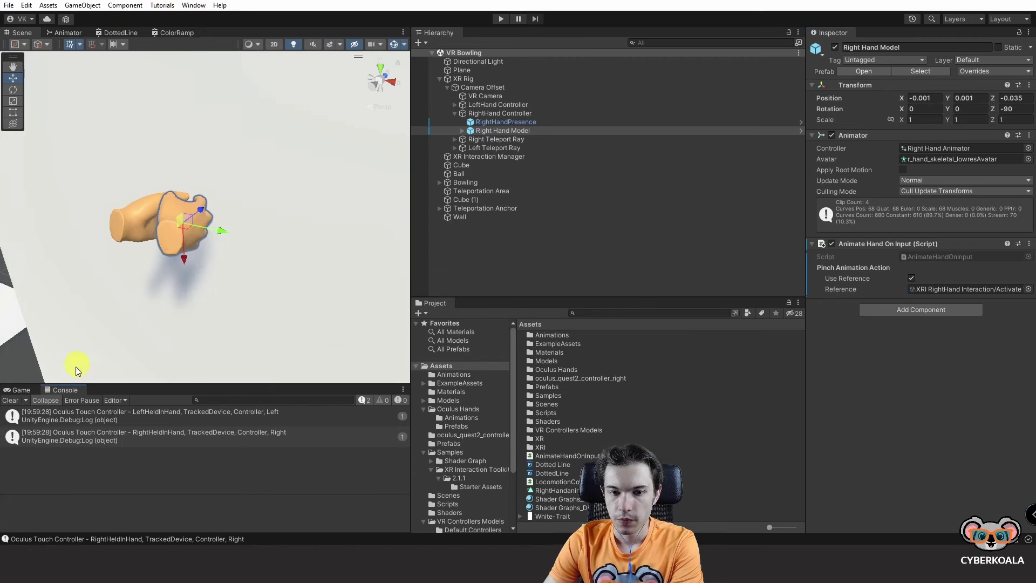
{"action": "left_click", "coordinate": [501, 19]}
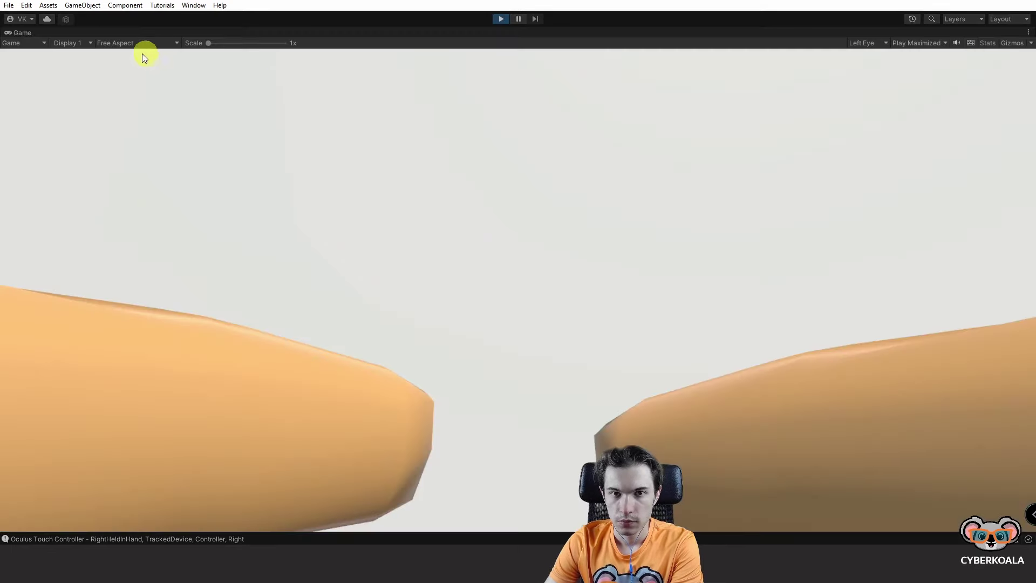
{"action": "left_click", "coordinate": [502, 20]}
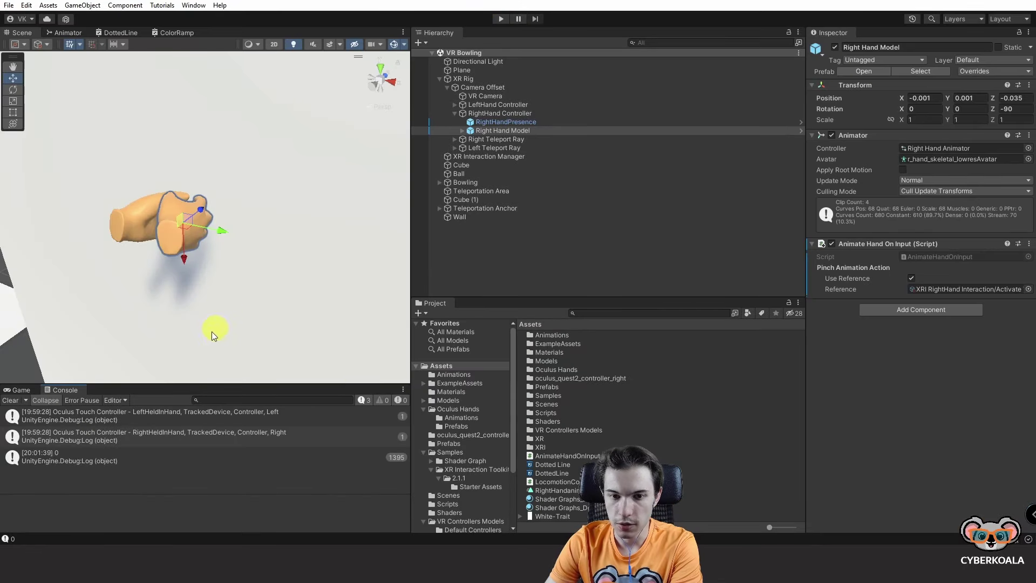
- Set the Game view's play mode to Play Focused
{"action": "left_click", "coordinate": [17, 389]}
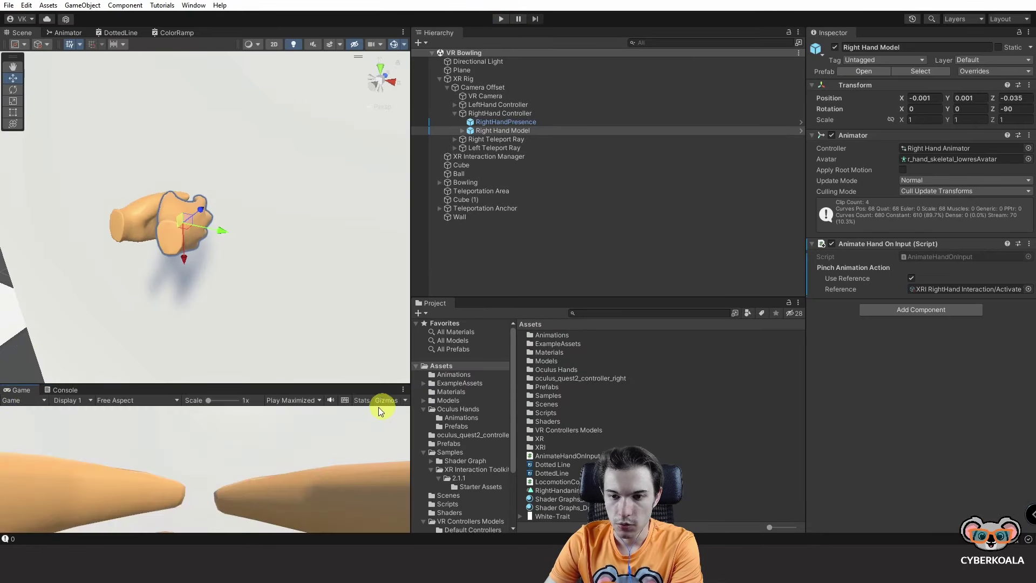
{"action": "left_click", "coordinate": [304, 399]}
{"action": "left_click", "coordinate": [303, 412]}
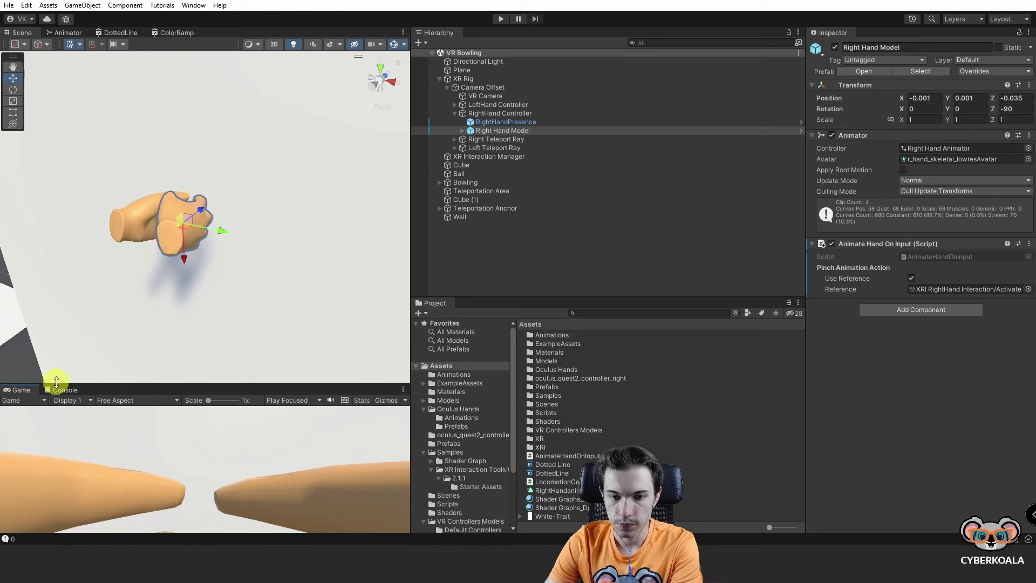
- Return to the Console and start play mode for the VR test
{"action": "left_click", "coordinate": [62, 390]}
{"action": "left_click", "coordinate": [501, 19]}
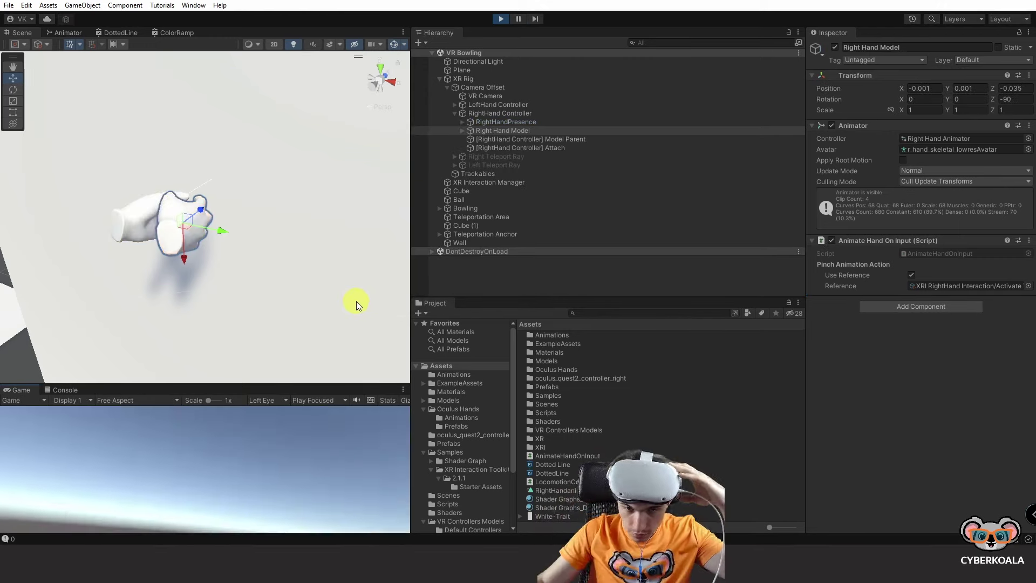
{"action": "left_click", "coordinate": [54, 391]}
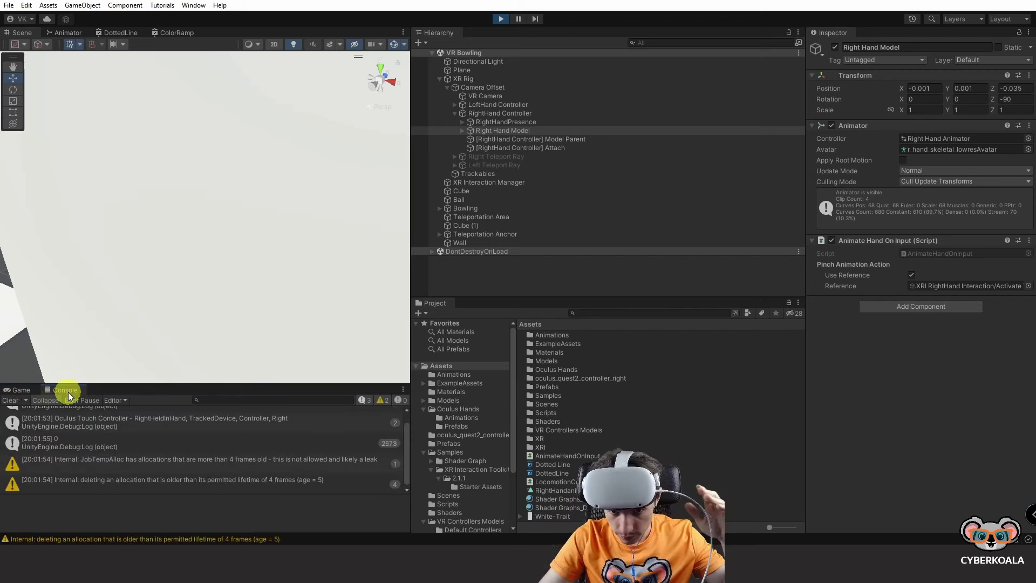
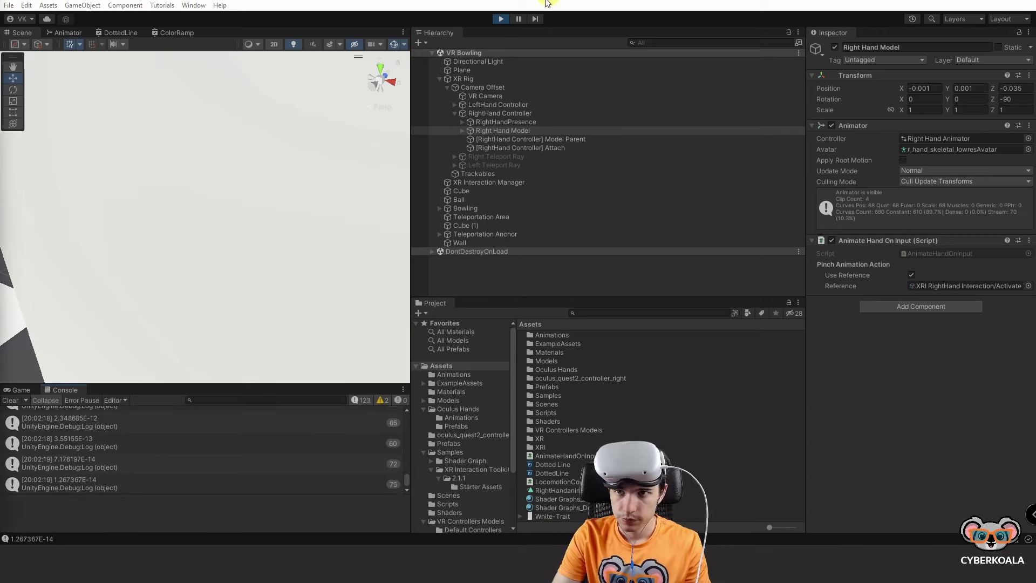
- Stop play mode, clear the Console, and bring up the AnimateHandOnInput script in Visual Studio
{"action": "left_click", "coordinate": [501, 19]}
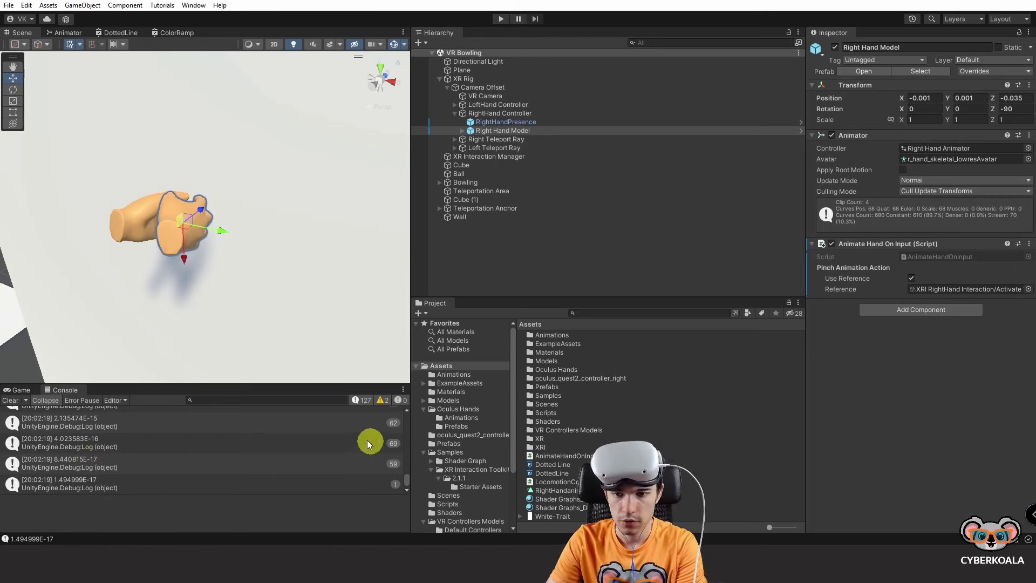
{"action": "left_click", "coordinate": [17, 404]}
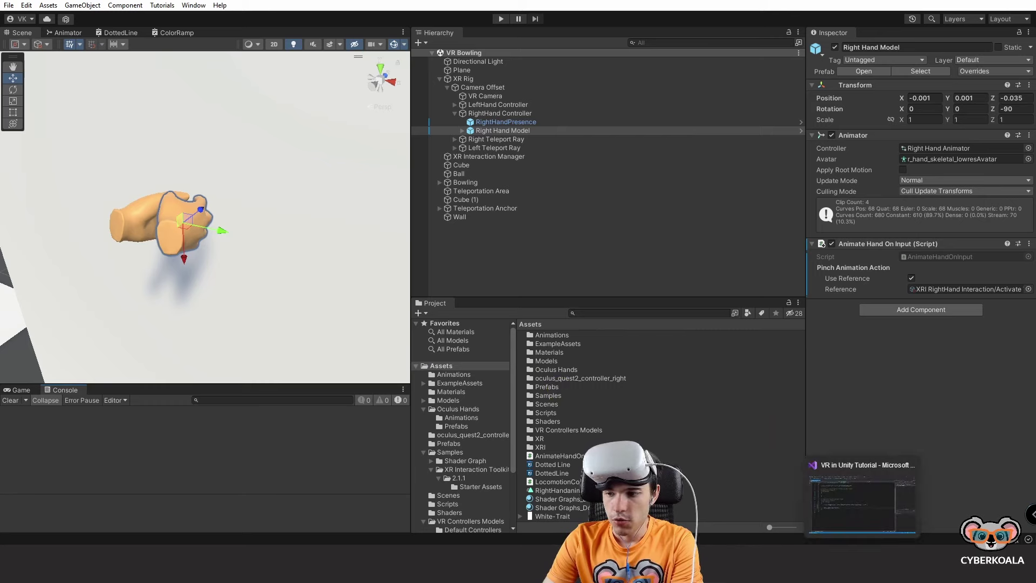
{"action": "left_click", "coordinate": [869, 526]}
{"action": "left_click", "coordinate": [869, 526]}
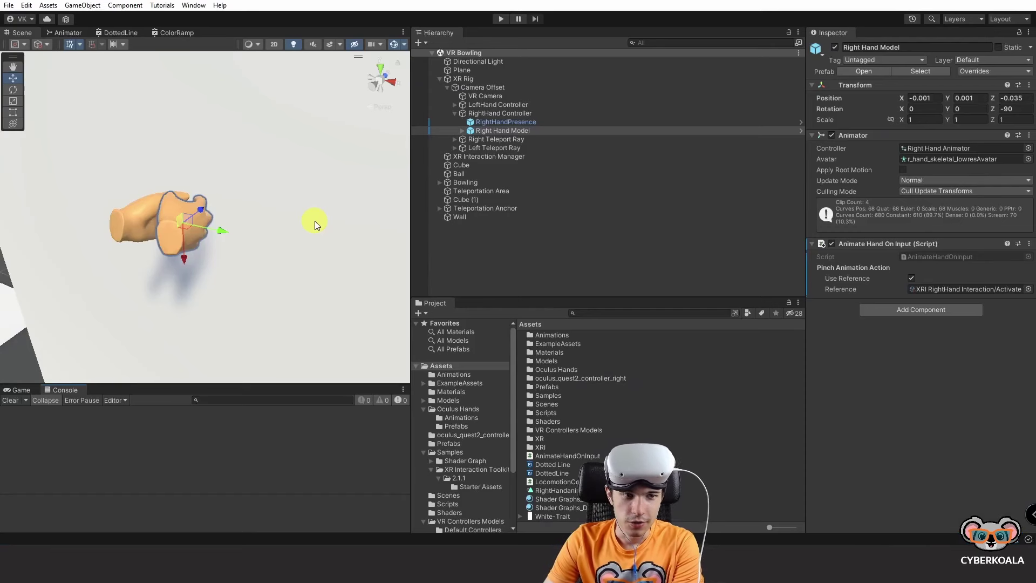
{"action": "left_click", "coordinate": [478, 133]}
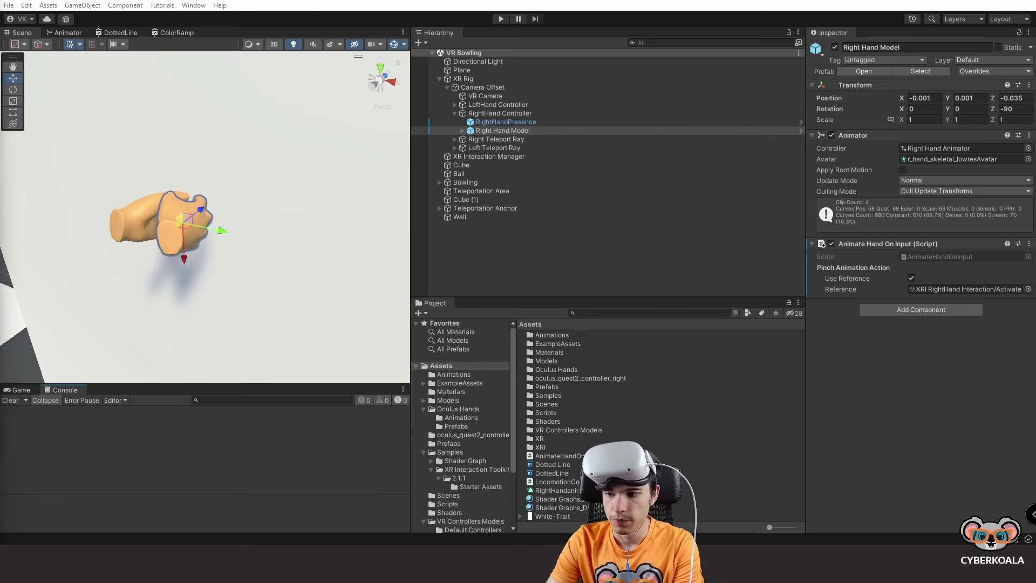
{"action": "left_click", "coordinate": [855, 564]}
- Add the field 'public Animator handAnimator;' below the action field and save
{"action": "left_click", "coordinate": [234, 183]}
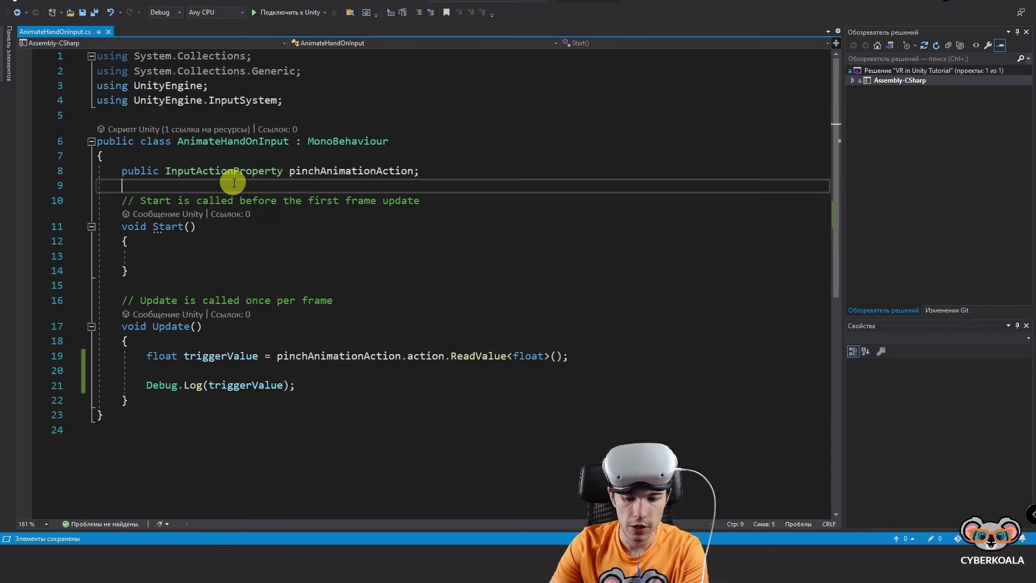
{"action": "key", "text": "BackSpace"}
{"action": "key", "text": "Return"}
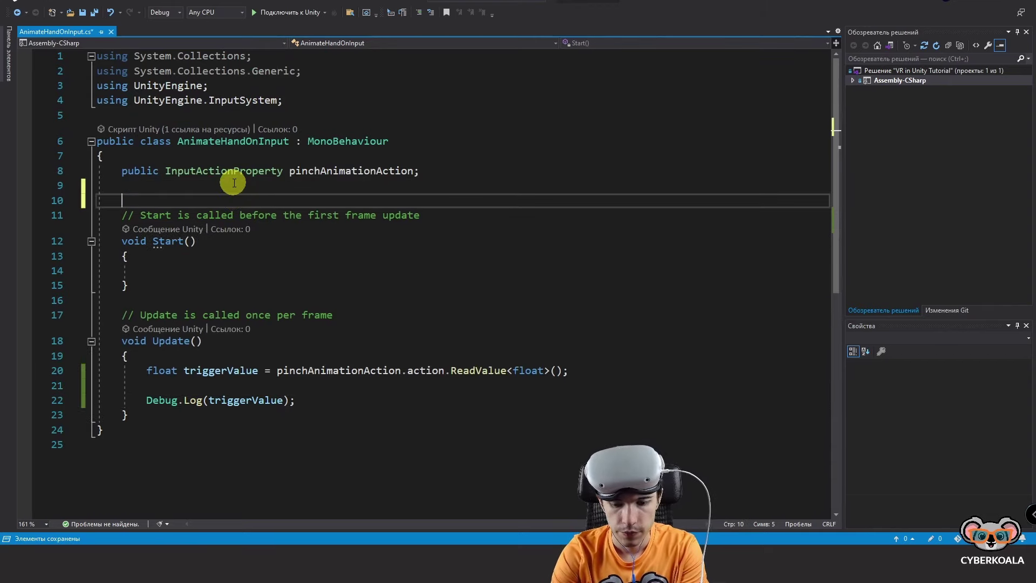
{"action": "type", "text": "publi"}
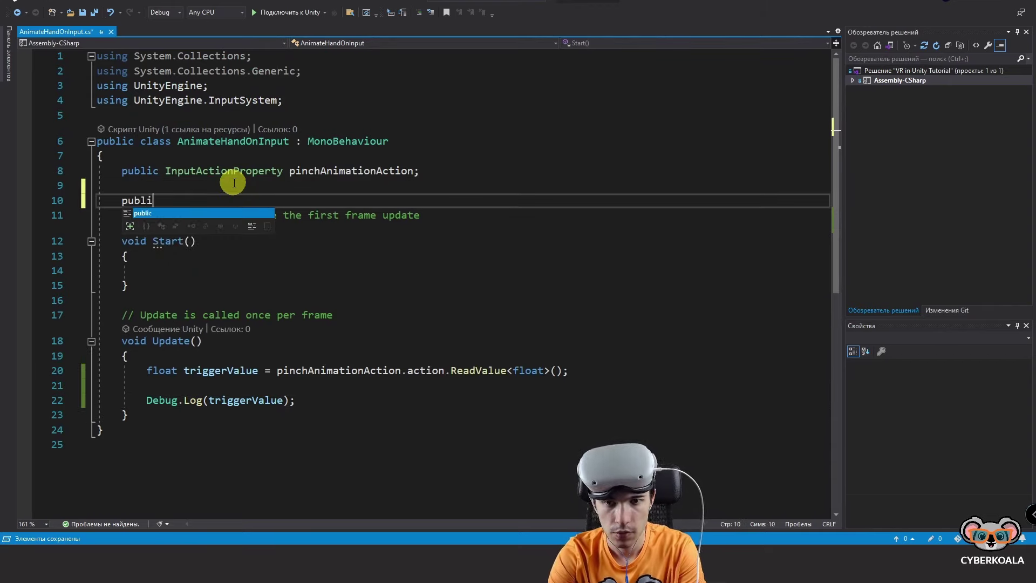
{"action": "type", "text": "c Animation"}
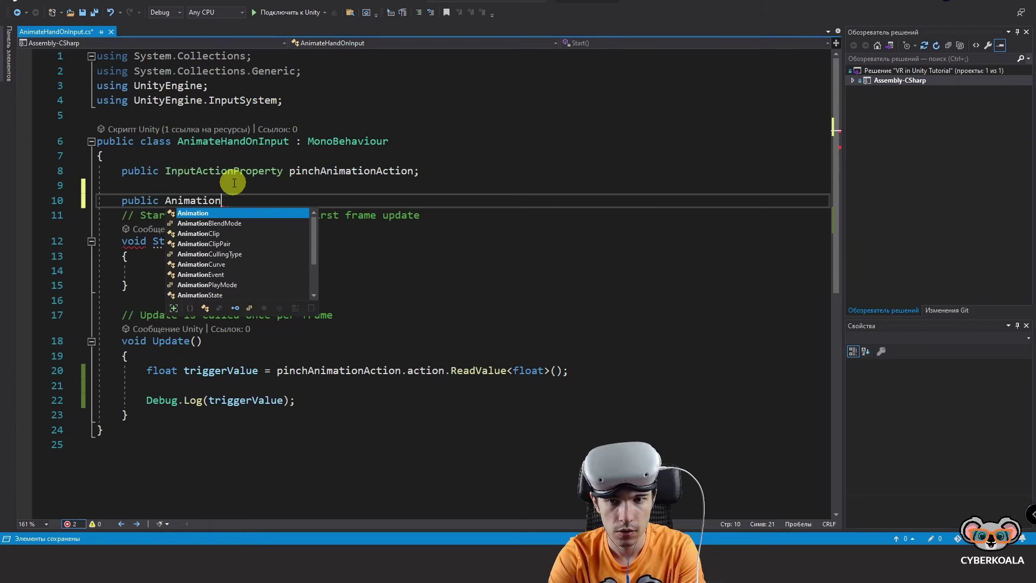
{"action": "key", "text": "BackSpace"}
{"action": "type", "text": "r hand"}
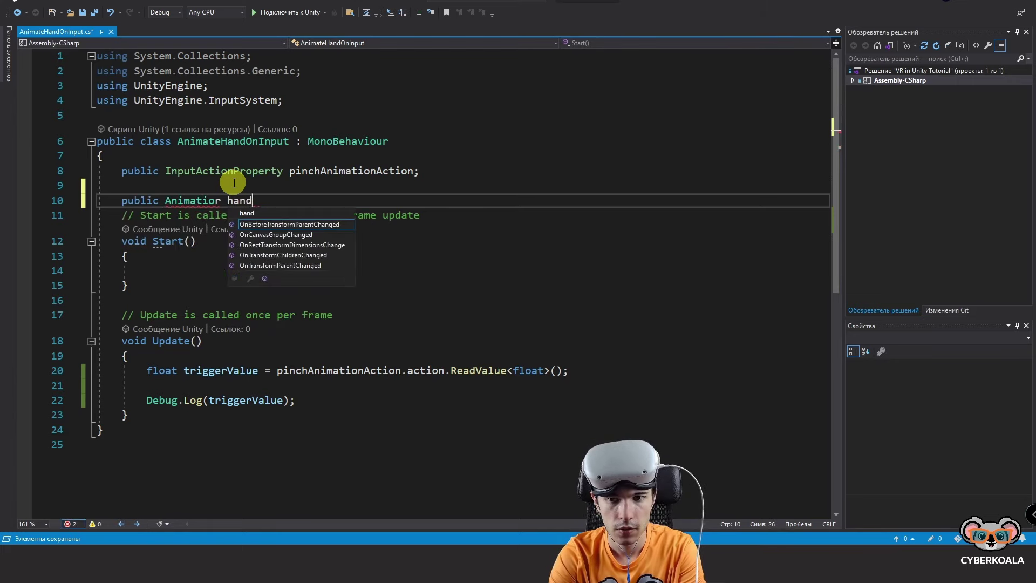
{"action": "type", "text": "Animat"}
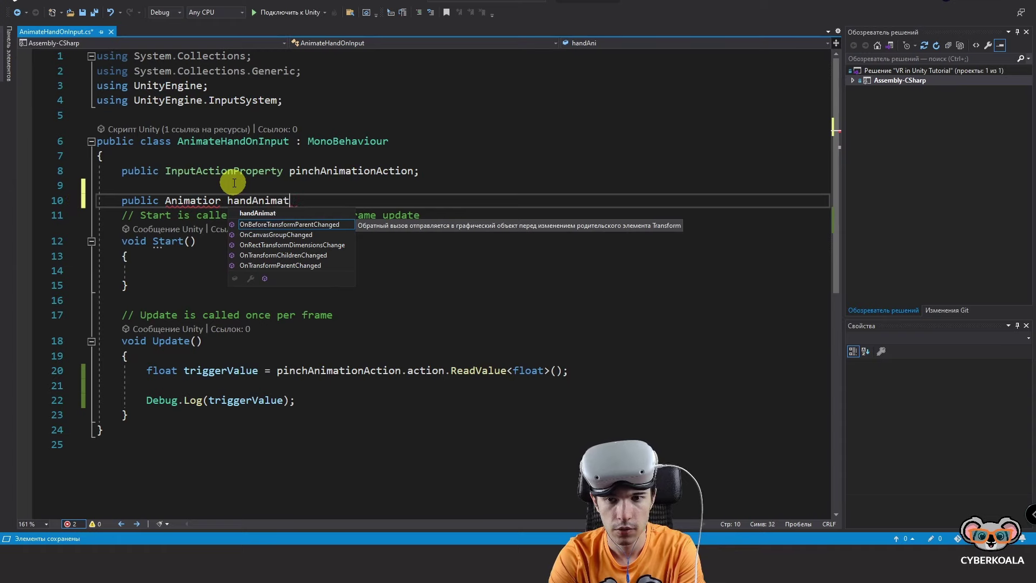
{"action": "type", "text": "or;"}
{"action": "key", "text": "ctrl+s"}
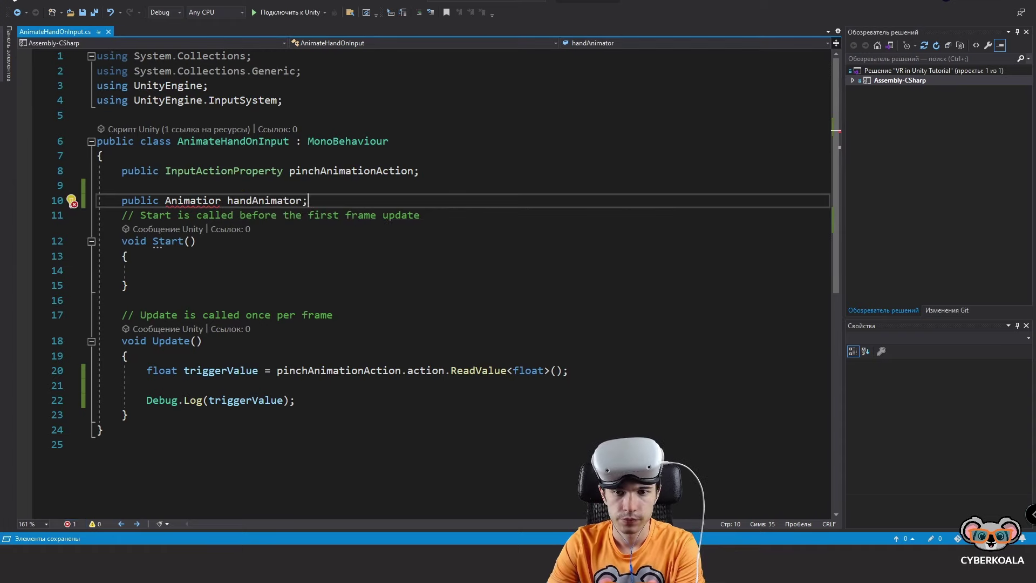
{"action": "left_click", "coordinate": [208, 200]}
{"action": "key", "text": "BackSpace"}
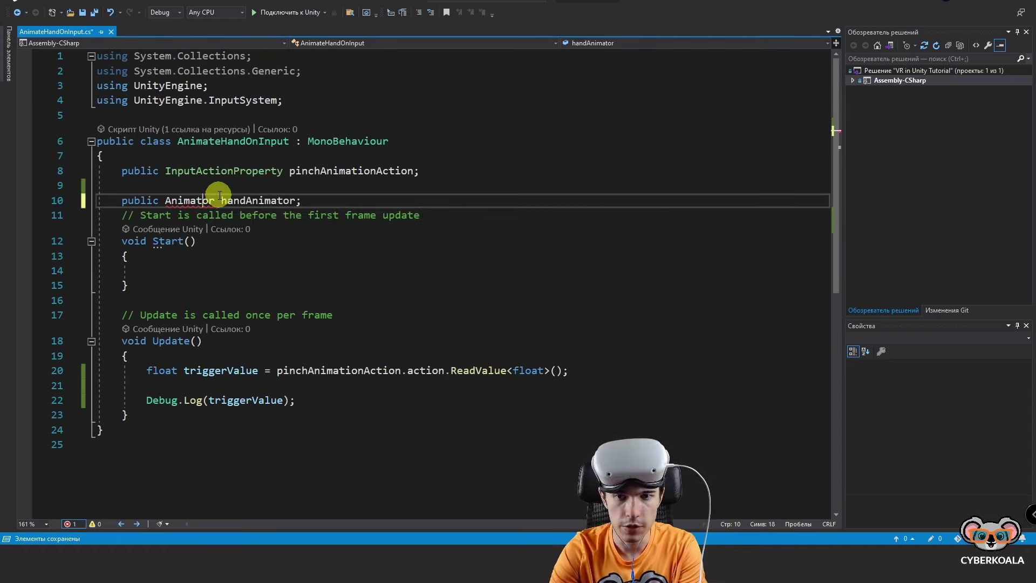
- Replace the Debug.Log line with handAnimator.SetFloat("Trigger", triggerValue) and remove the blank line above it
{"action": "double_click", "coordinate": [248, 201]}
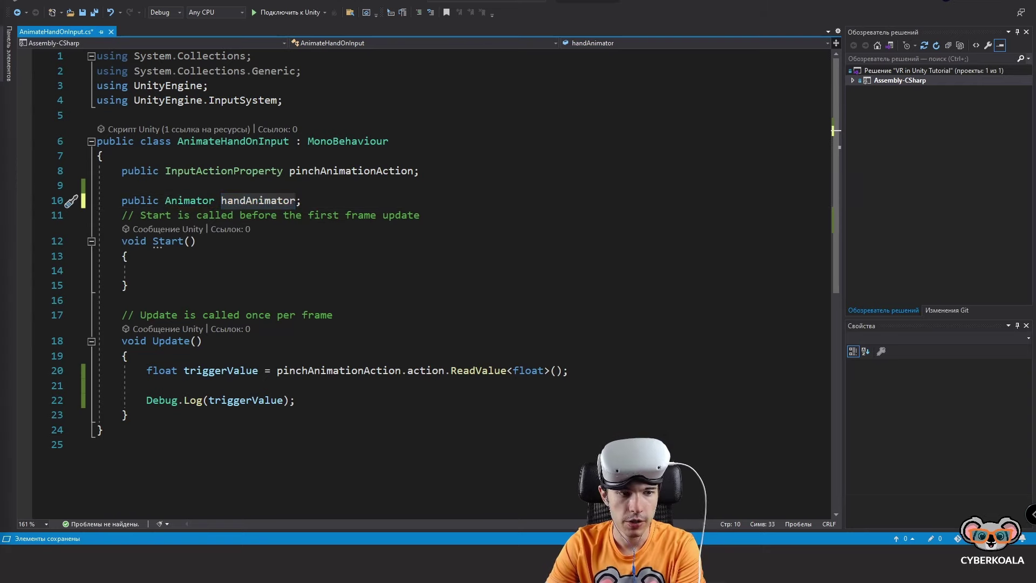
{"action": "key", "text": "ctrl+c"}
{"action": "left_click", "coordinate": [300, 400]}
{"action": "left_click_drag", "start_coordinate": [317, 400], "coordinate": [145, 400]}
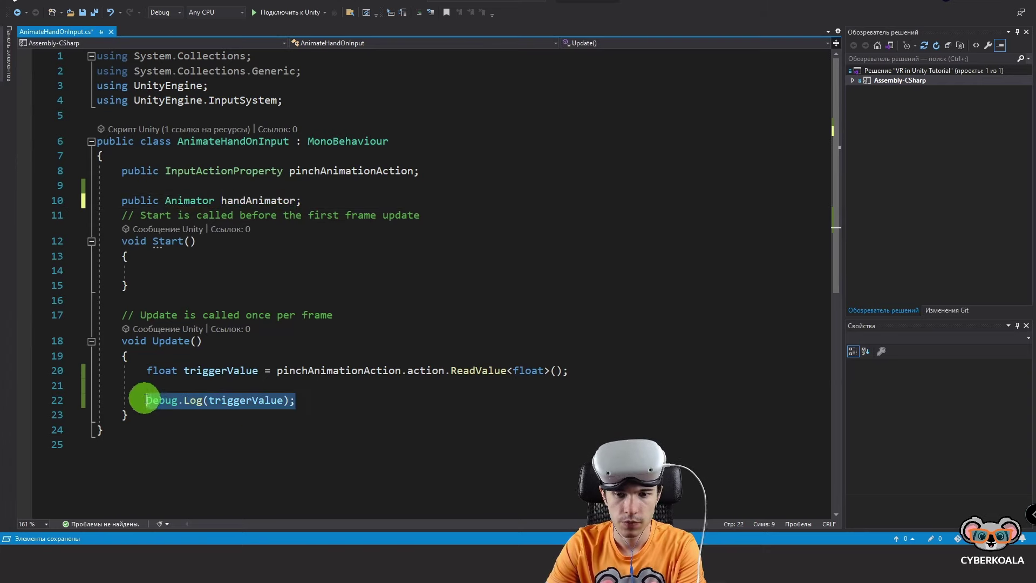
{"action": "key", "text": "ctrl+v"}
{"action": "type", "text": ".set"}
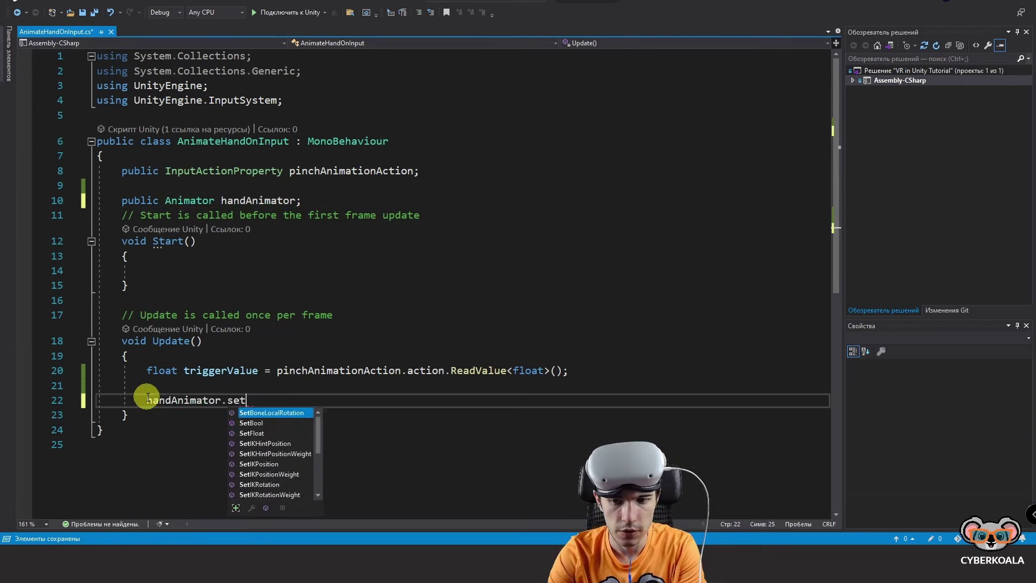
{"action": "key", "text": "Down"}
{"action": "key", "text": "Down"}
{"action": "type", "text": "("}
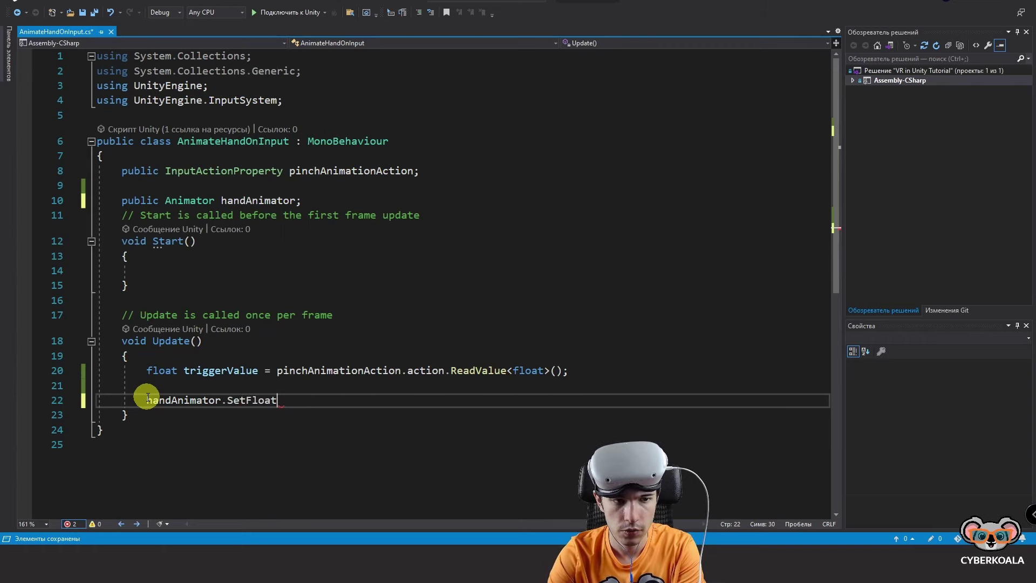
{"action": "type", "text": "\"Trigger"}
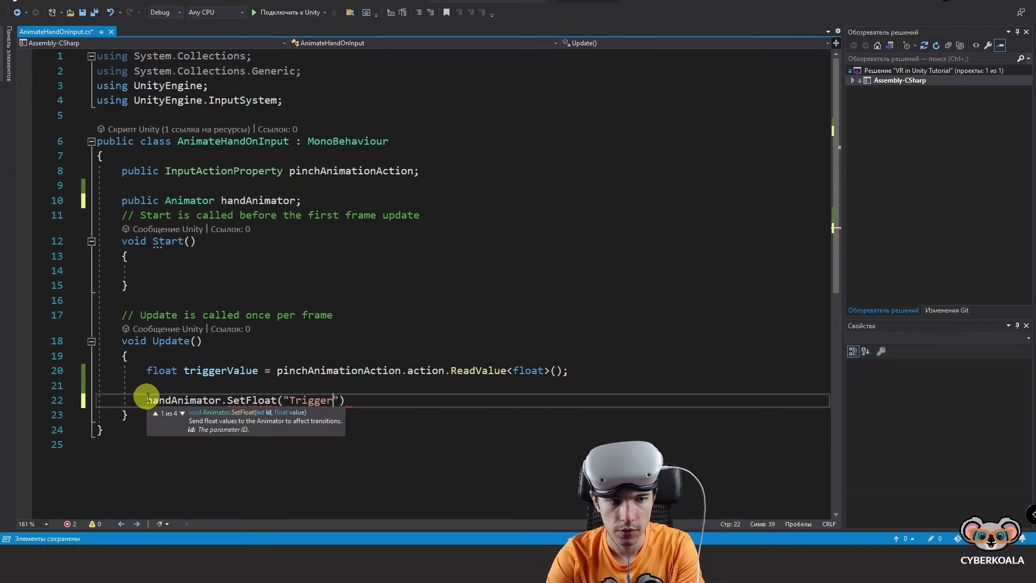
{"action": "type", "text": ", tri"}
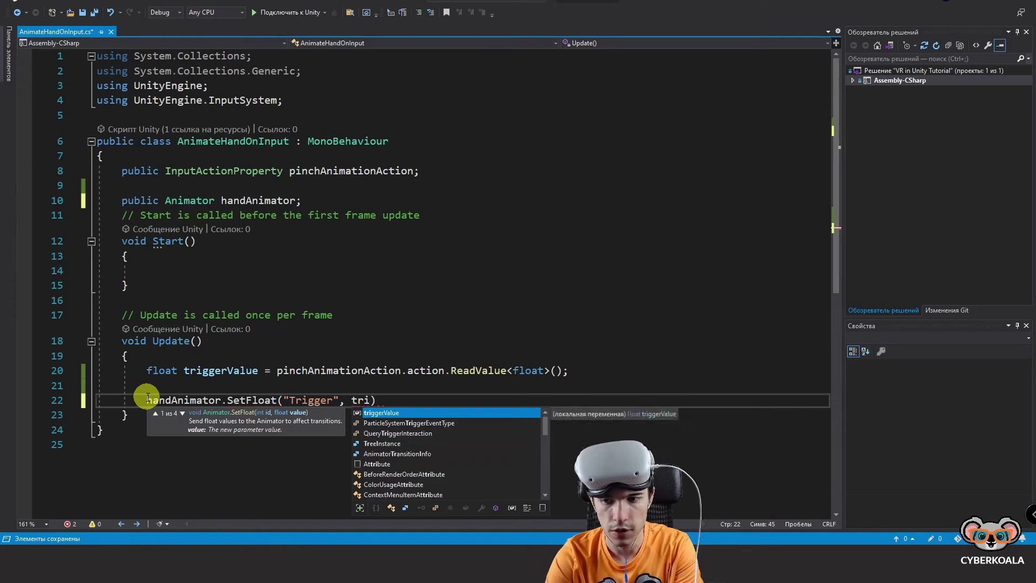
{"action": "type", "text": ")"}
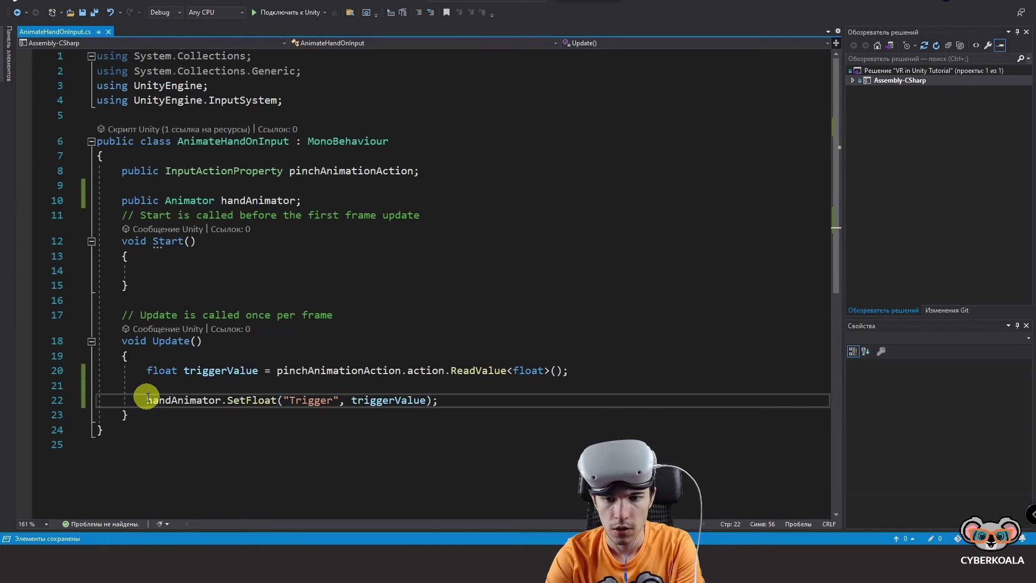
{"action": "left_click", "coordinate": [129, 382]}
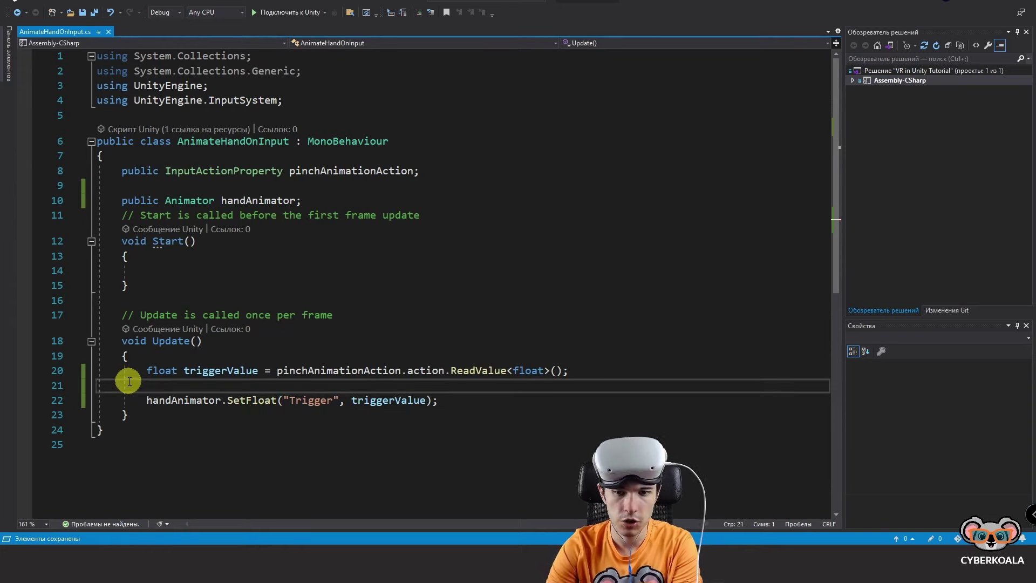
{"action": "key", "text": "BackSpace"}
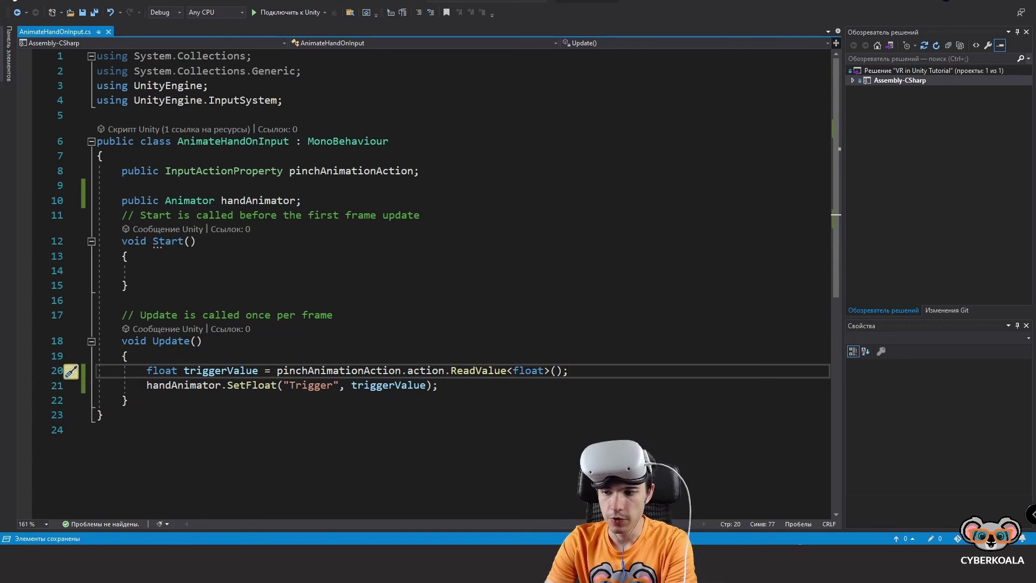
{"action": "left_click", "coordinate": [840, 520]}
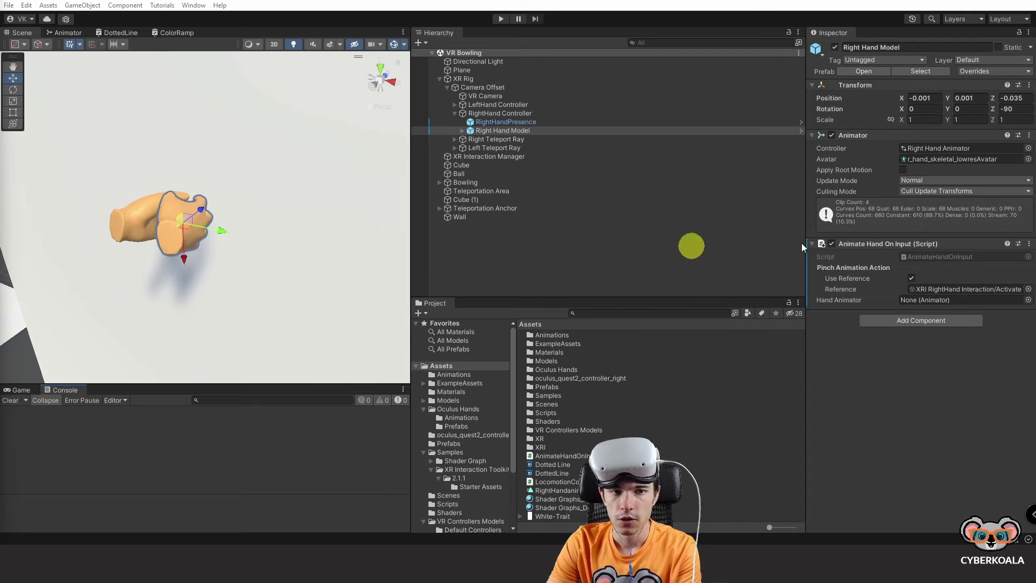
- Assign the Right Hand Model's Animator to Hand Animator, then test in play mode in an enlarged Game view
{"action": "left_click_drag", "start_coordinate": [855, 135], "coordinate": [919, 302]}
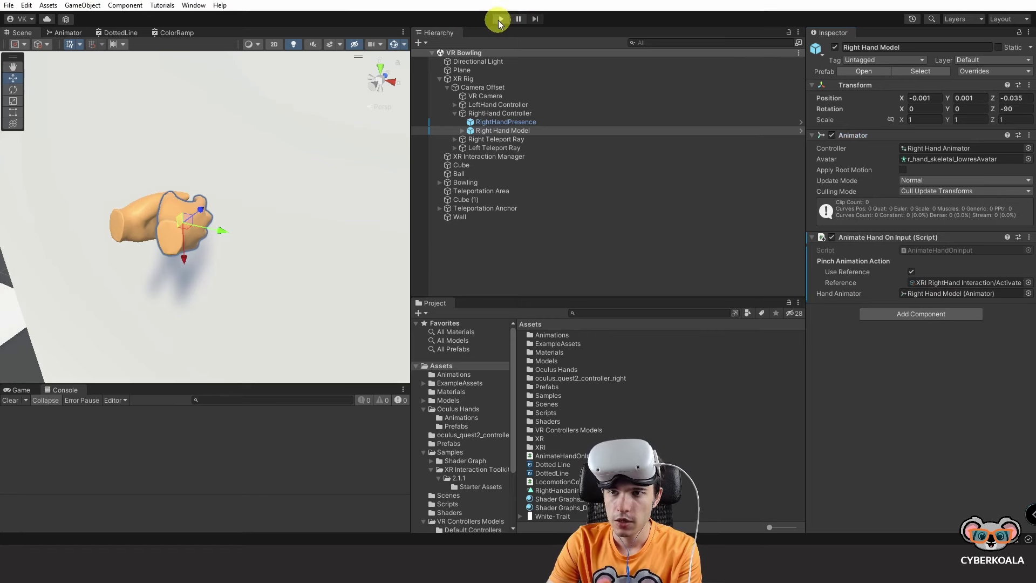
{"action": "left_click", "coordinate": [502, 19]}
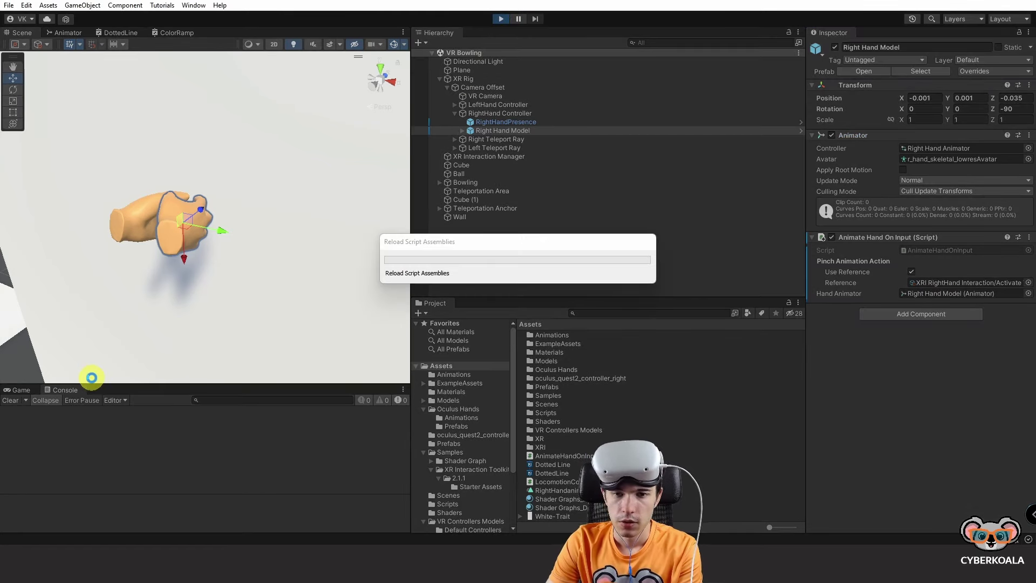
{"action": "left_click", "coordinate": [24, 388]}
{"action": "left_click_drag", "start_coordinate": [178, 386], "coordinate": [190, 235]}
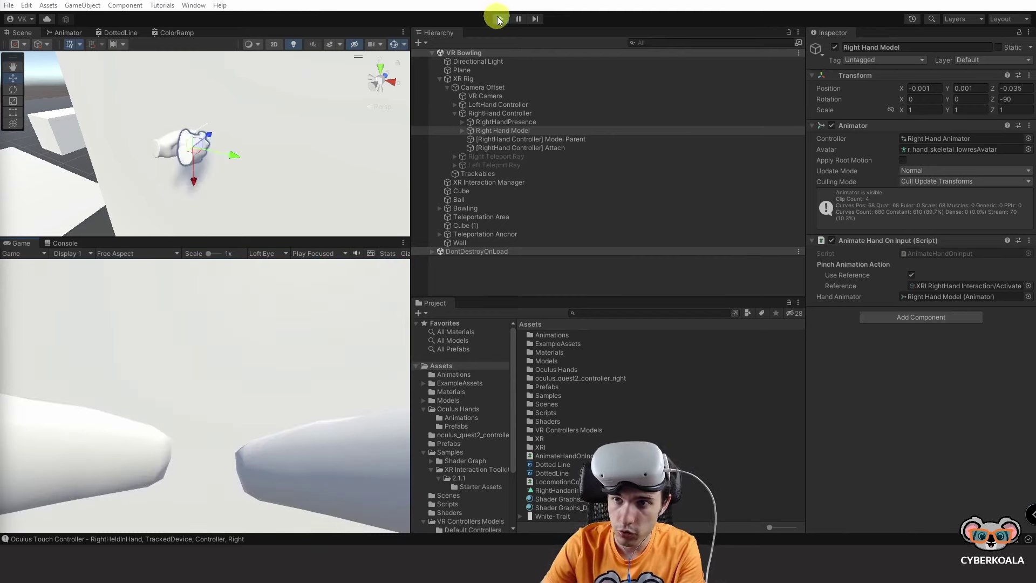
- Stop play mode, disable the RightHandPresence object, and run the scene again
{"action": "left_click", "coordinate": [500, 18]}
{"action": "left_click", "coordinate": [498, 113]}
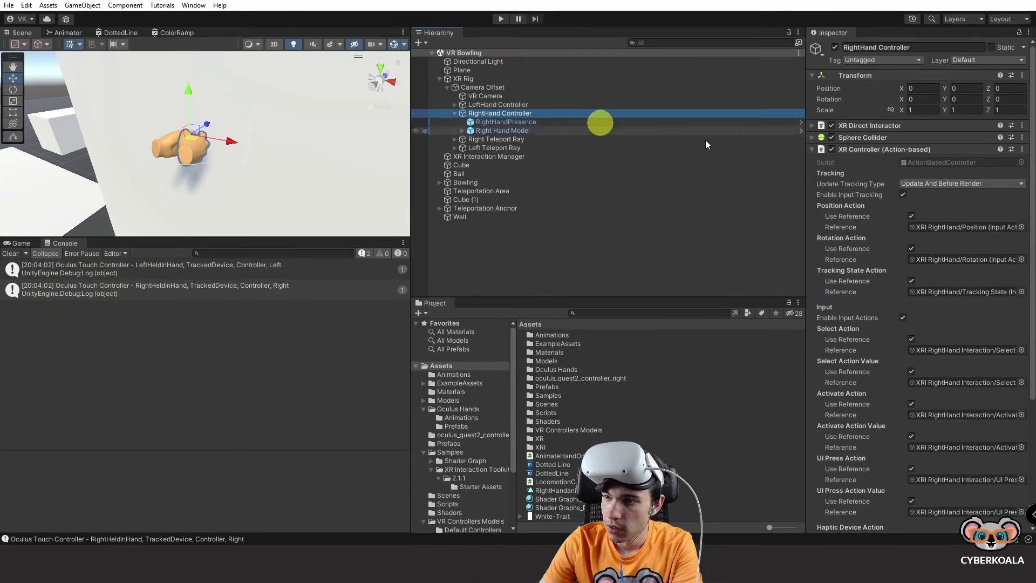
{"action": "left_click", "coordinate": [495, 123]}
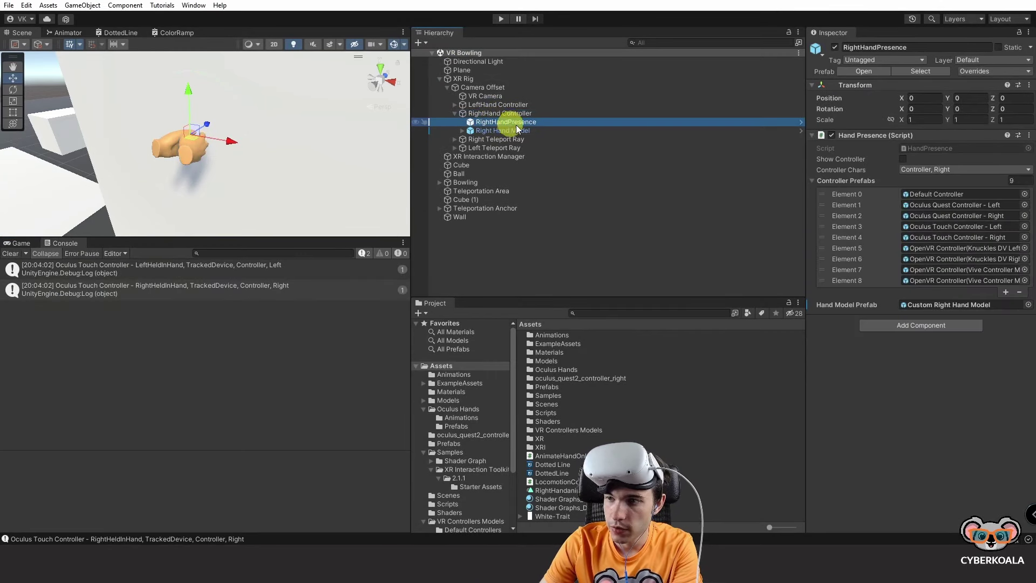
{"action": "left_click", "coordinate": [834, 47]}
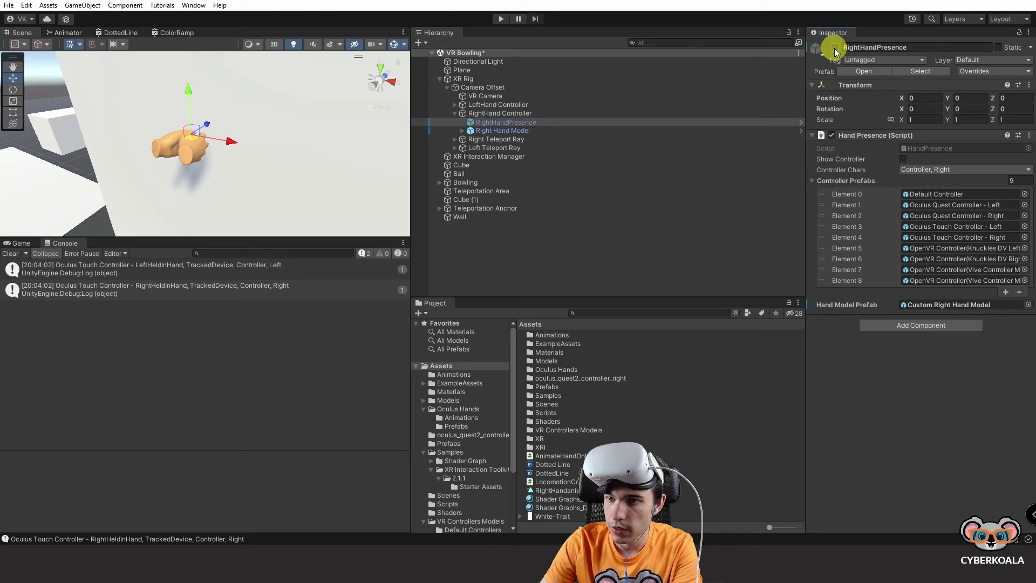
{"action": "left_click", "coordinate": [501, 19]}
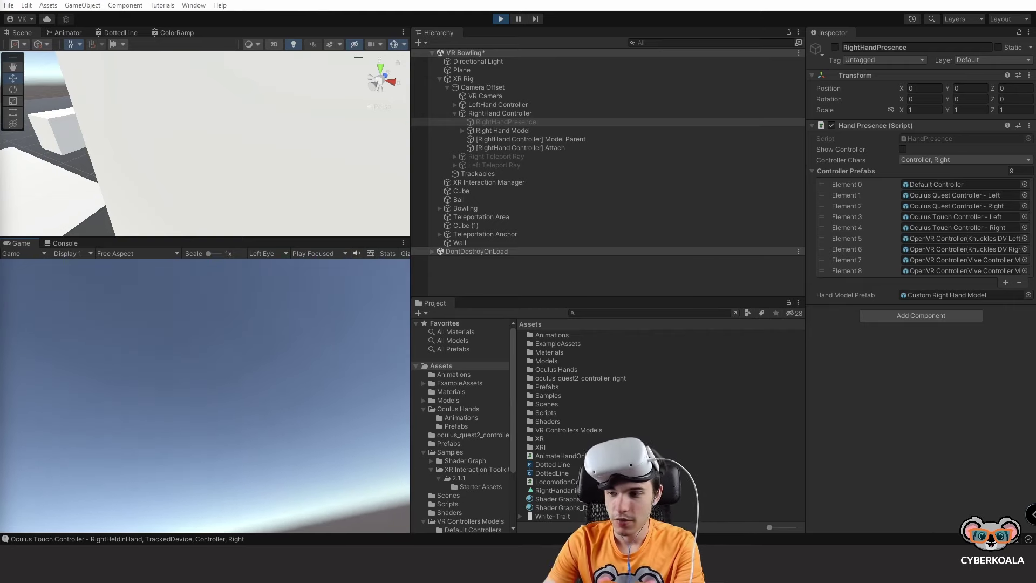
- Duplicate the pinchAnimationAction declaration and rename the copy to gripAnimationAction
{"action": "mouse_move", "coordinate": [853, 539]}
{"action": "left_click", "coordinate": [862, 504]}
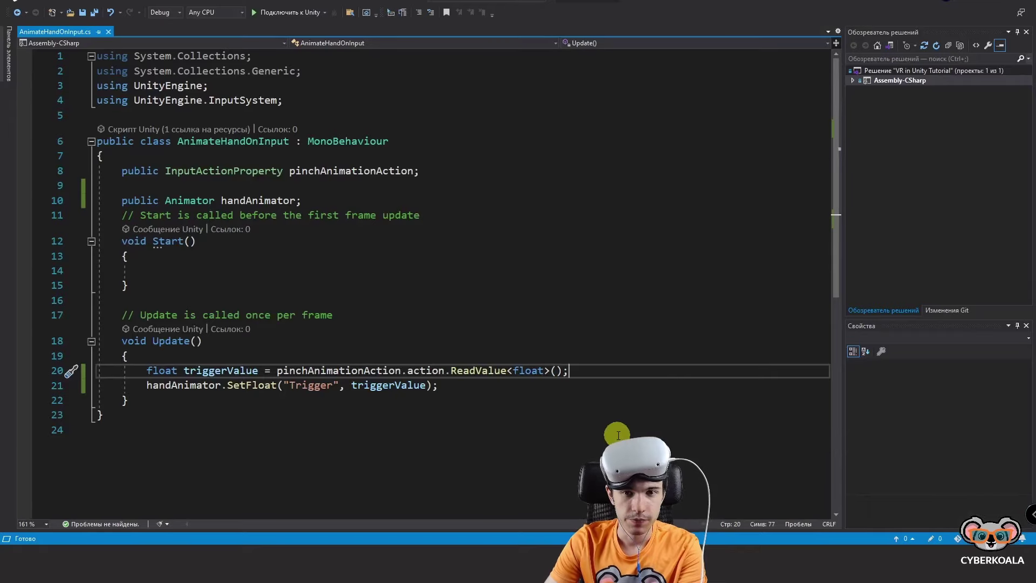
{"action": "left_click", "coordinate": [351, 204]}
{"action": "left_click", "coordinate": [348, 191]}
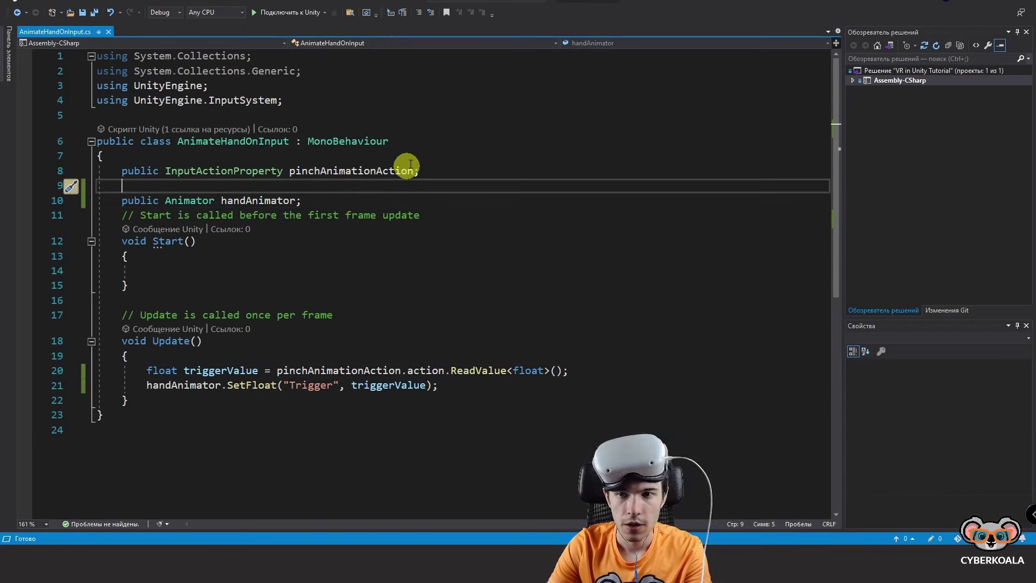
{"action": "left_click_drag", "start_coordinate": [426, 163], "coordinate": [97, 170]}
{"action": "key", "text": "ctrl+c"}
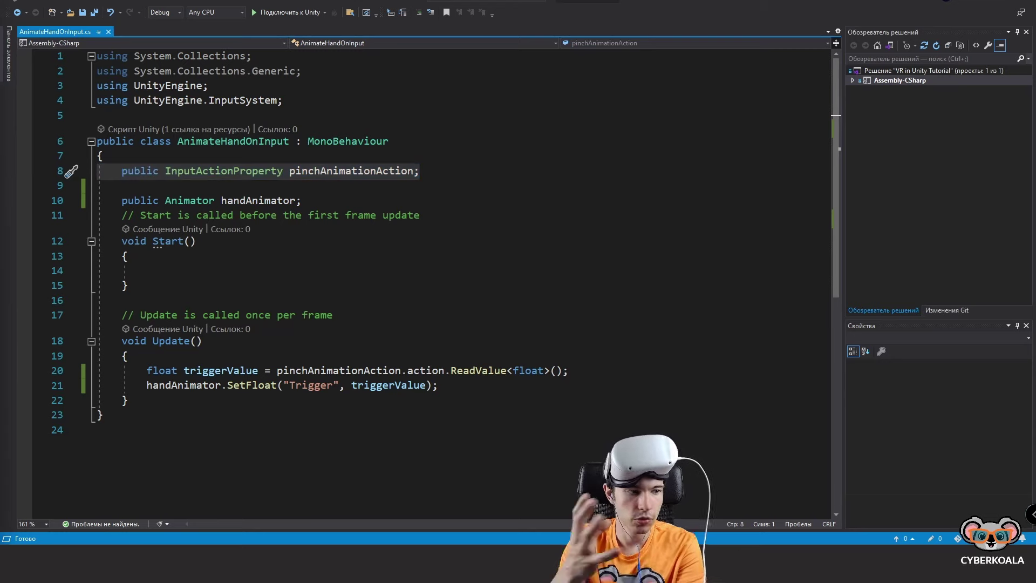
{"action": "left_click", "coordinate": [167, 189]}
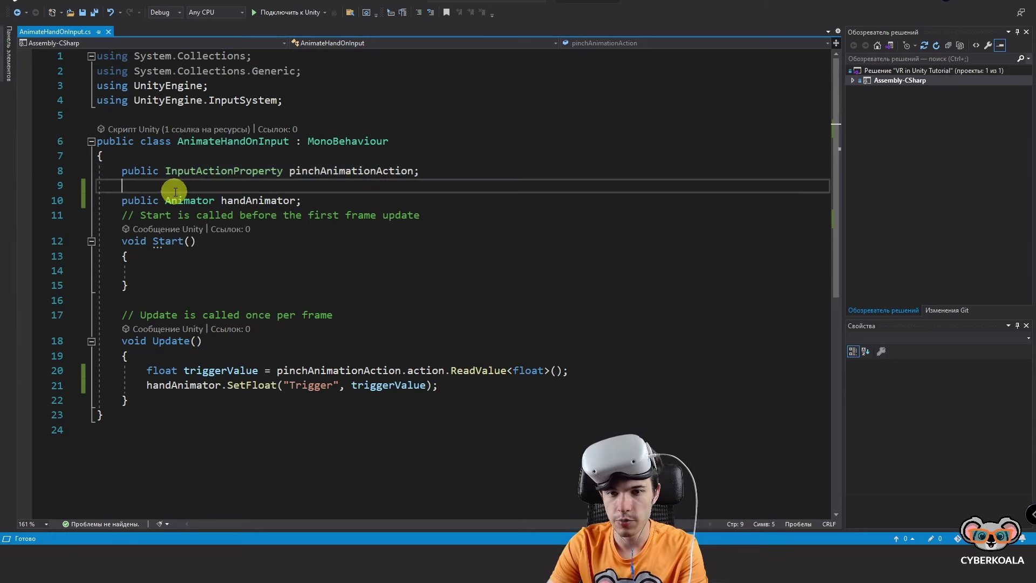
{"action": "key", "text": "ctrl+v"}
{"action": "left_click_drag", "start_coordinate": [290, 187], "coordinate": [315, 187]}
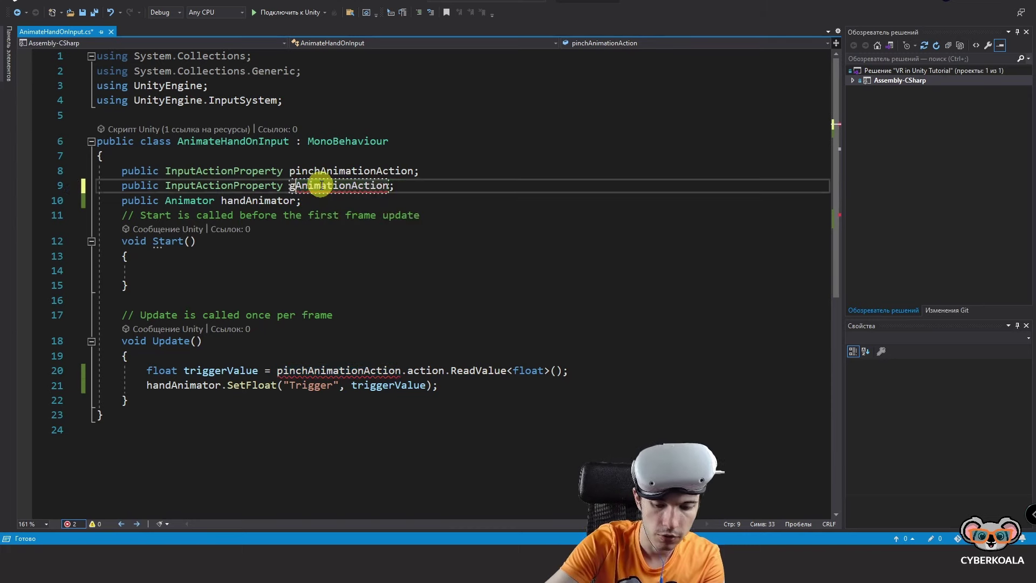
{"action": "type", "text": "grip"}
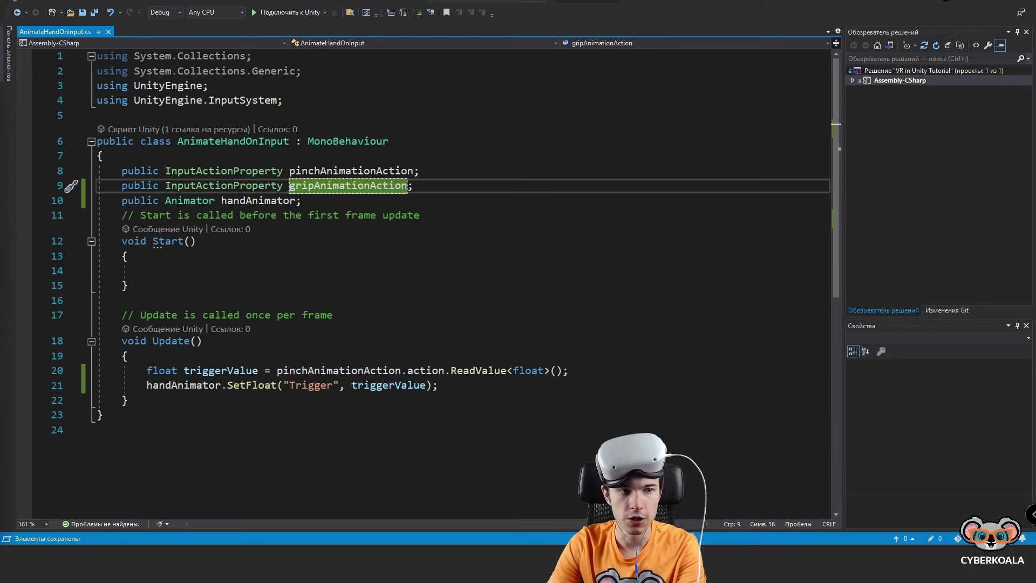
{"action": "double_click", "coordinate": [378, 186]}
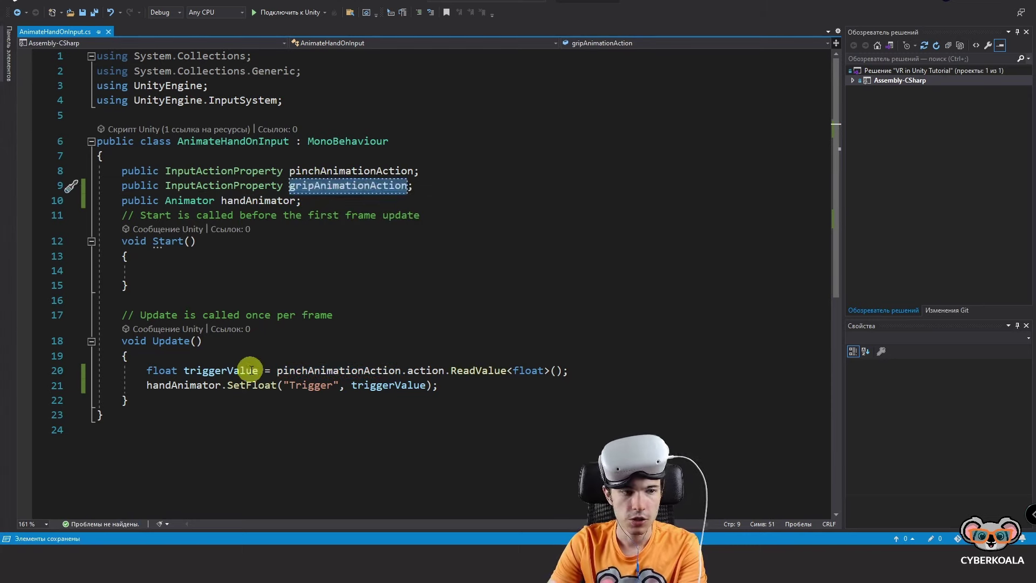
- In Update, add float gripValue = gripAnimationAction.action.ReadValue<float>(); below the Trigger call
{"action": "left_click", "coordinate": [480, 380]}
{"action": "key", "text": "Return"}
{"action": "key", "text": "Return"}
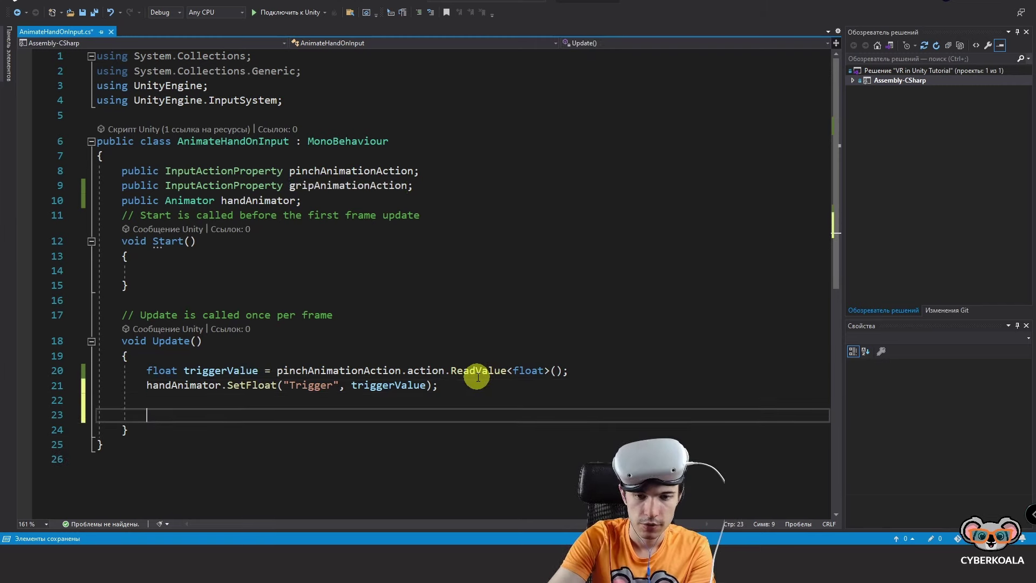
{"action": "type", "text": "flo"}
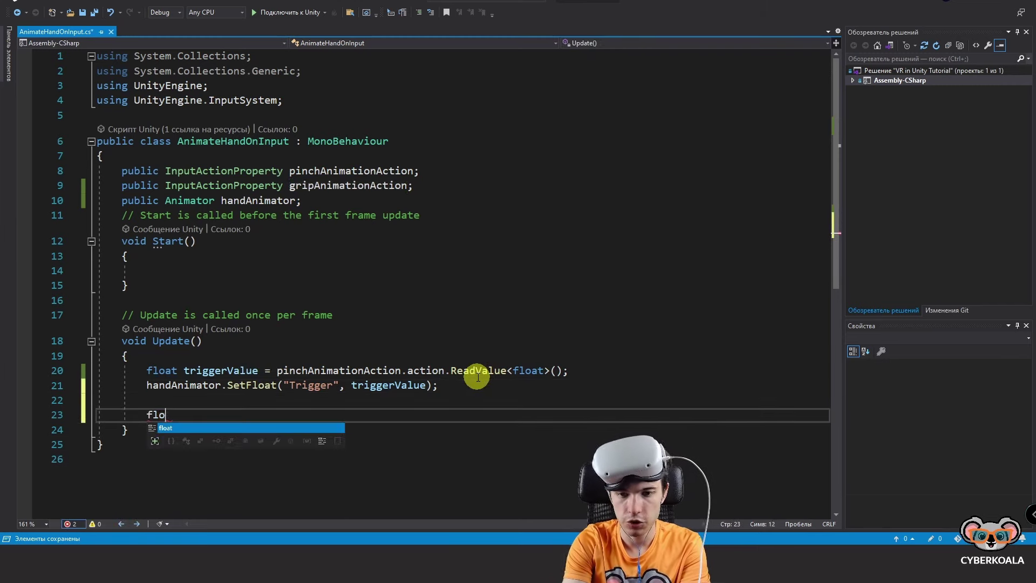
{"action": "type", "text": "at "}
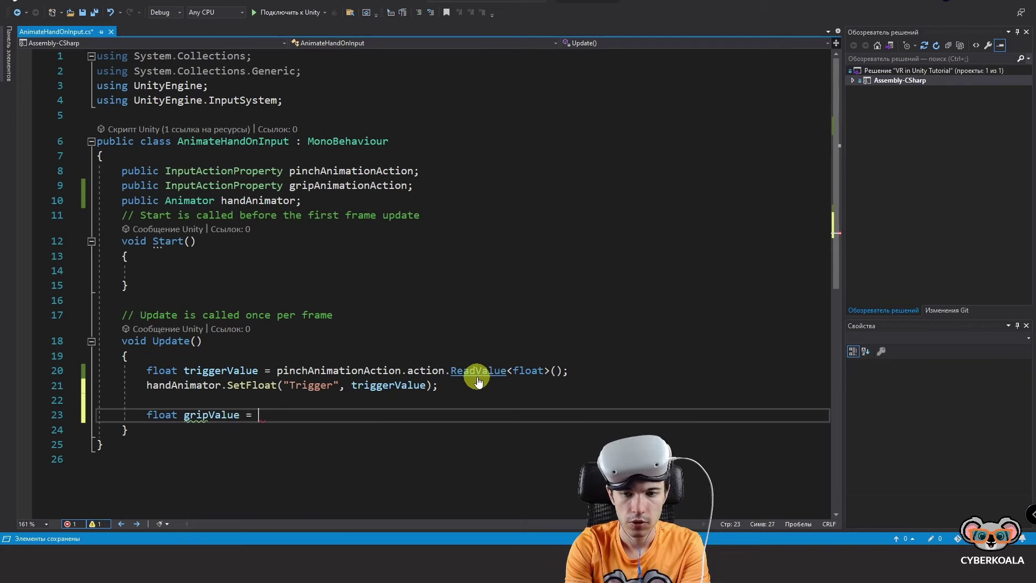
{"action": "type", "text": "gri"}
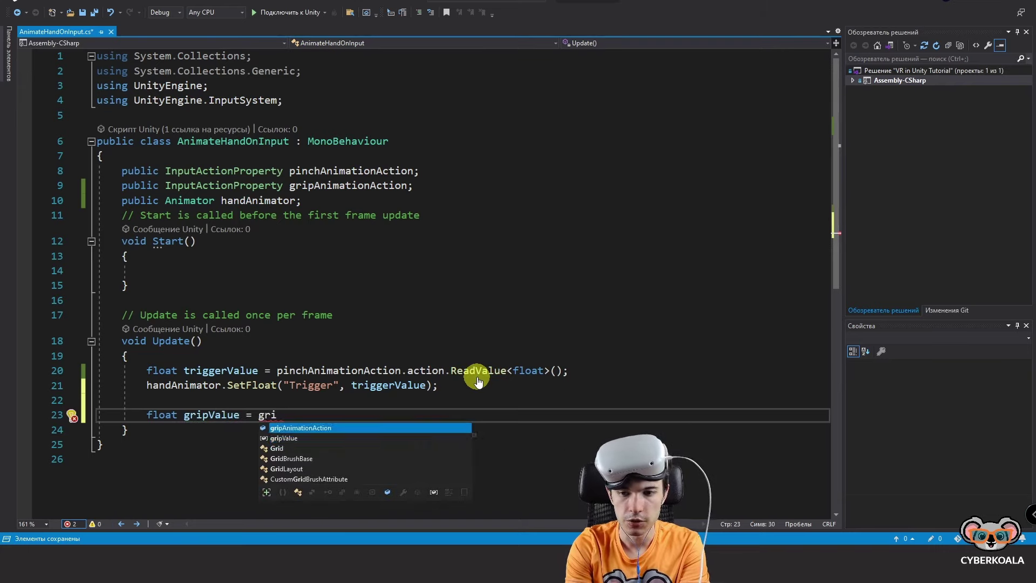
{"action": "type", "text": ".ac"}
{"action": "key", "text": "Tab"}
{"action": "type", "text": ".R"}
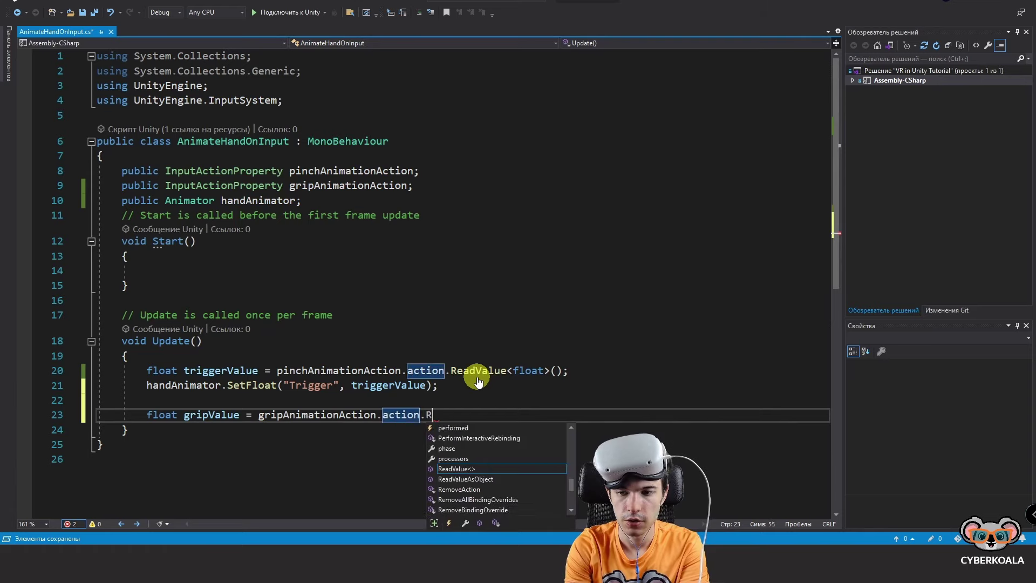
{"action": "key", "text": "Tab"}
{"action": "type", "text": "f"}
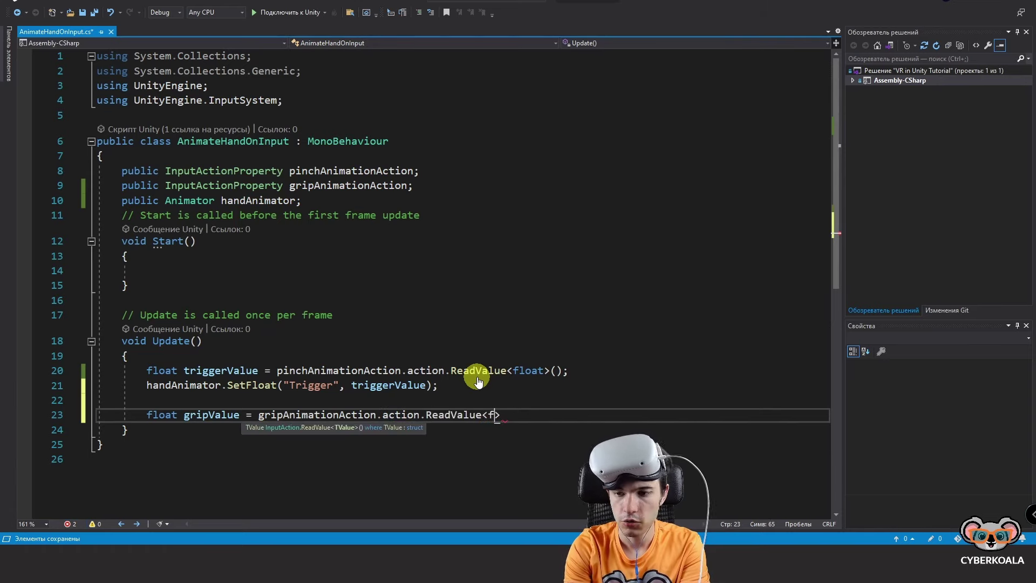
{"action": "type", "text": "lo"}
{"action": "key", "text": "Tab"}
{"action": "type", "text": ">();"}
{"action": "key", "text": "Return"}
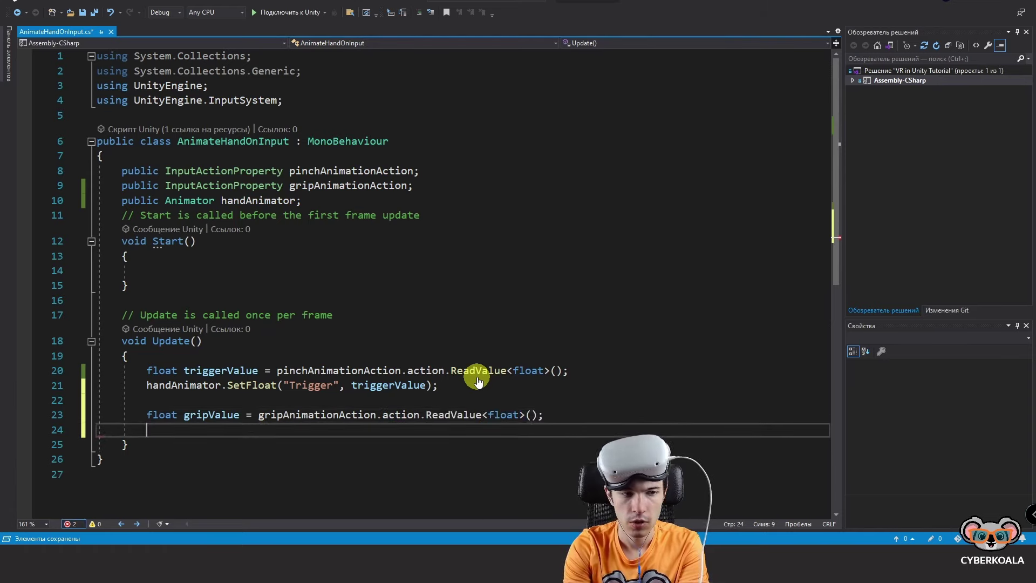
- Add handAnimator.SetFloat("Grip", gripValue); by adapting a copy of the Trigger call
{"action": "type", "text": "ha"}
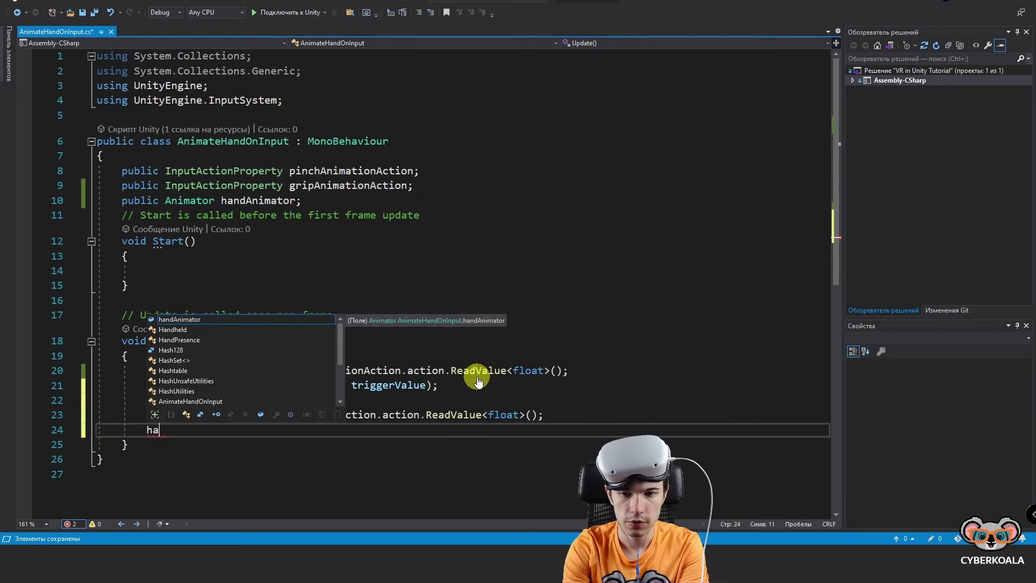
{"action": "type", "text": "ndAnimator."}
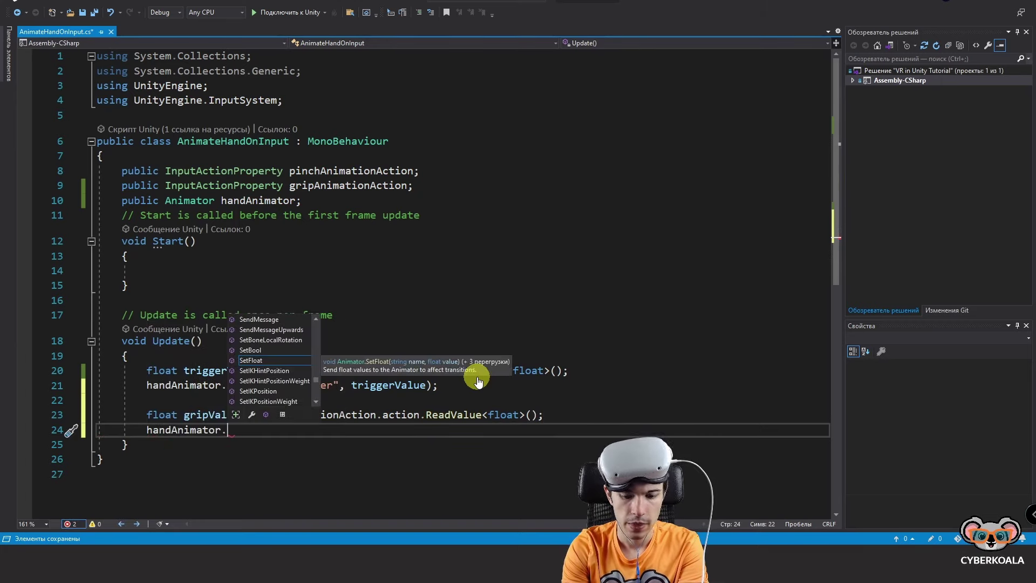
{"action": "type", "text": "Set"}
{"action": "key", "text": "Tab"}
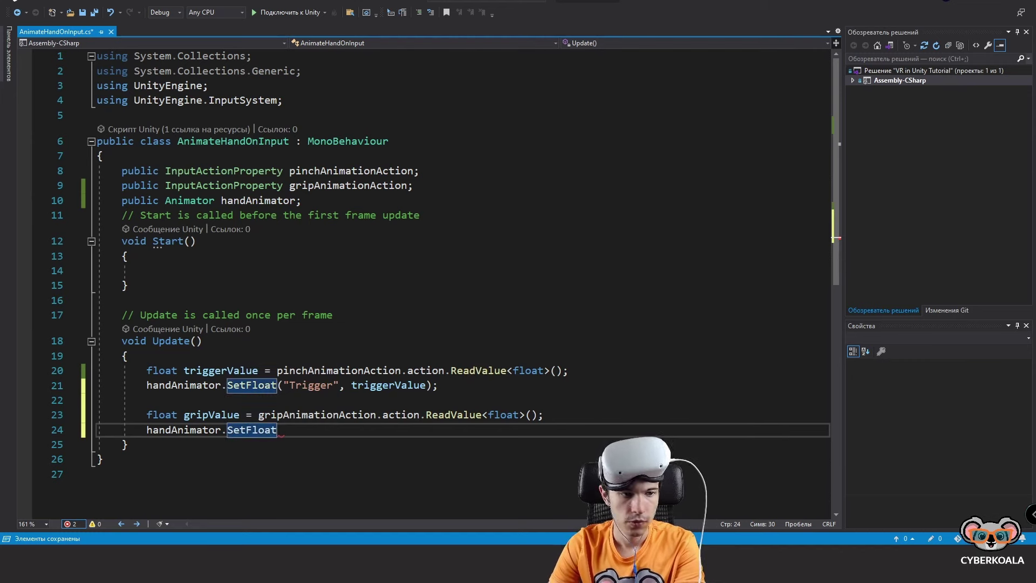
{"action": "left_click_drag", "start_coordinate": [438, 385], "coordinate": [233, 389]}
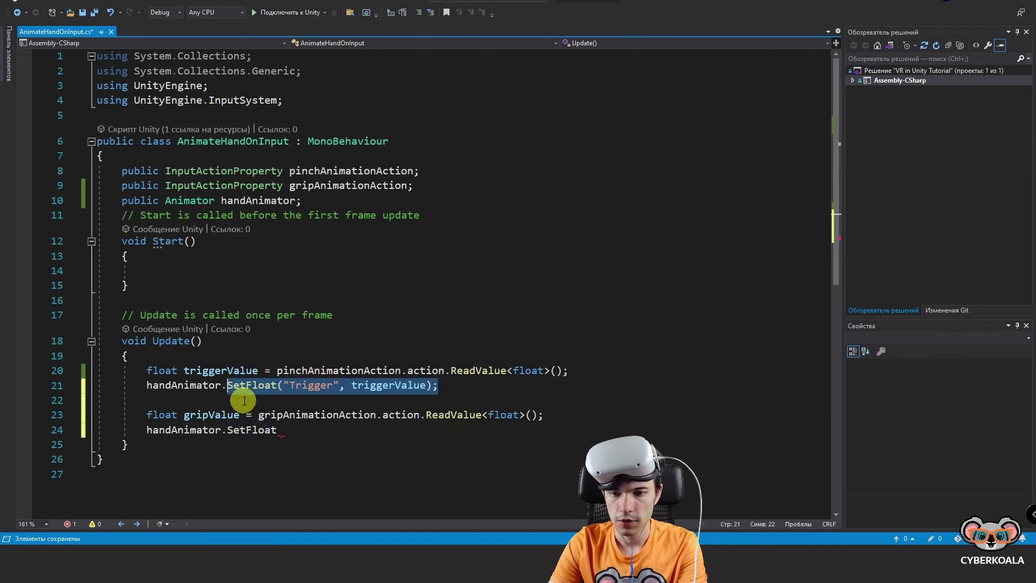
{"action": "key", "text": "ctrl+c"}
{"action": "left_click", "coordinate": [306, 432]}
{"action": "key", "text": "ctrl+v"}
{"action": "mouse_move", "coordinate": [304, 433]}
{"action": "left_mouse_down"}
{"action": "mouse_move", "coordinate": [284, 430]}
{"action": "mouse_move", "coordinate": [322, 429]}
{"action": "left_mouse_up"}
{"action": "left_click", "coordinate": [273, 437]}
{"action": "key", "text": "Delete"}
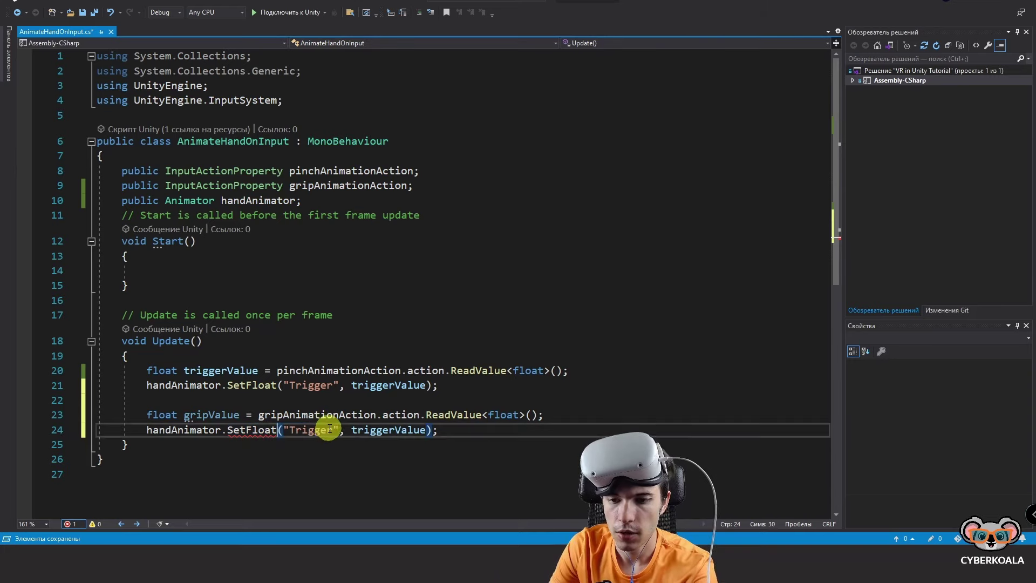
{"action": "double_click", "coordinate": [322, 430]}
{"action": "type", "text": "Grip"}
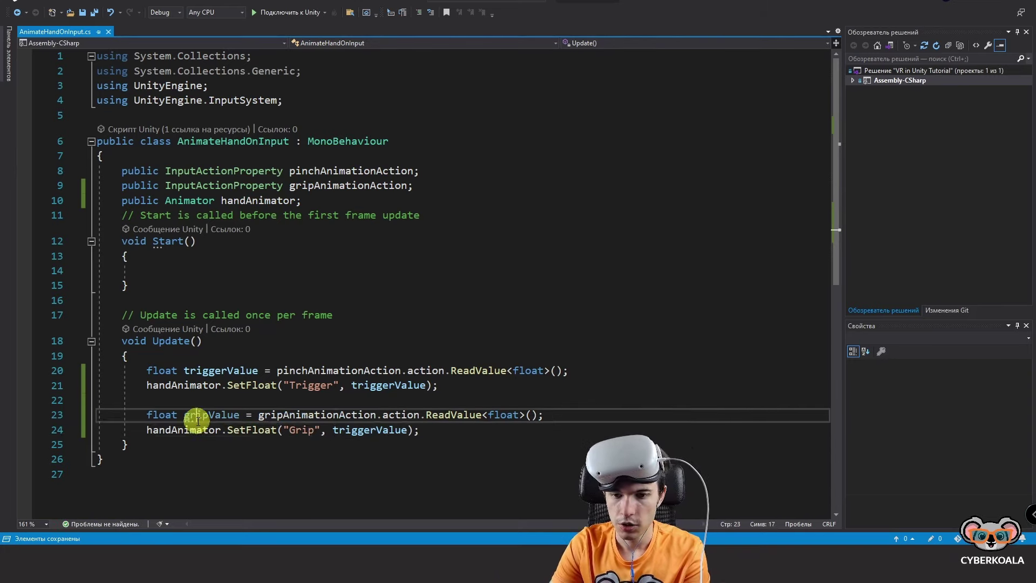
{"action": "left_click", "coordinate": [390, 438]}
{"action": "key", "text": "BackSpace"}
{"action": "type", "text": "gripValue"}
{"action": "key", "text": "shift+Home"}
{"action": "key", "text": "ctrl+x"}
{"action": "double_click", "coordinate": [369, 430]}
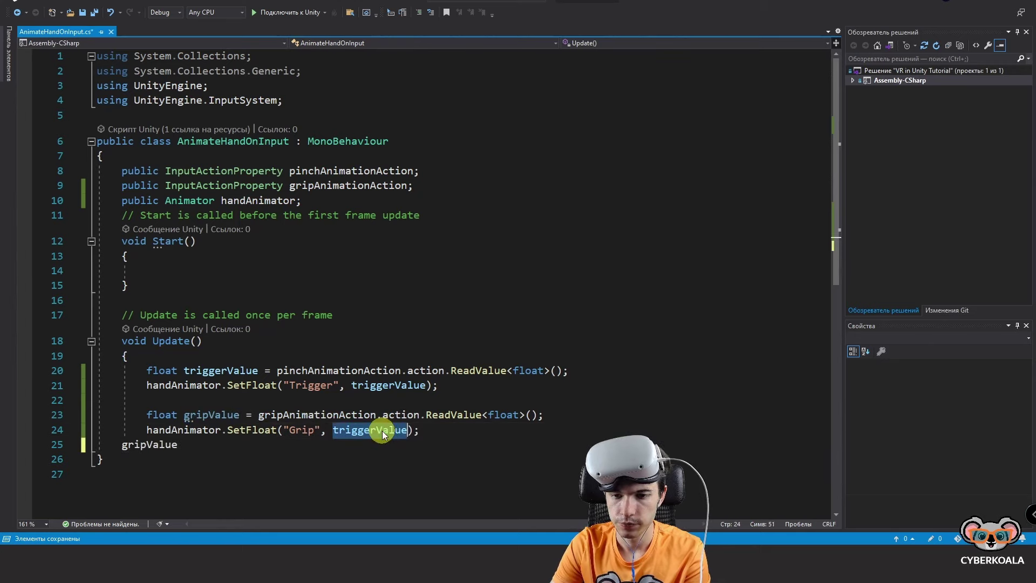
{"action": "key", "text": "ctrl+v"}
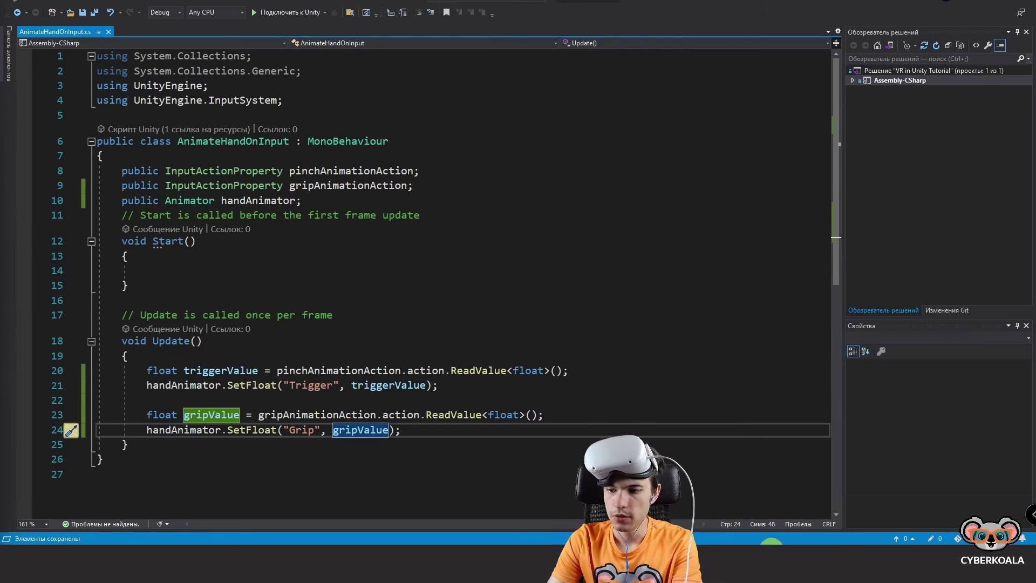
- Back in Unity, select Right Hand Model, stop play mode, and tick Use Reference for the grip action
{"action": "mouse_move", "coordinate": [777, 519]}
{"action": "left_click", "coordinate": [854, 505]}
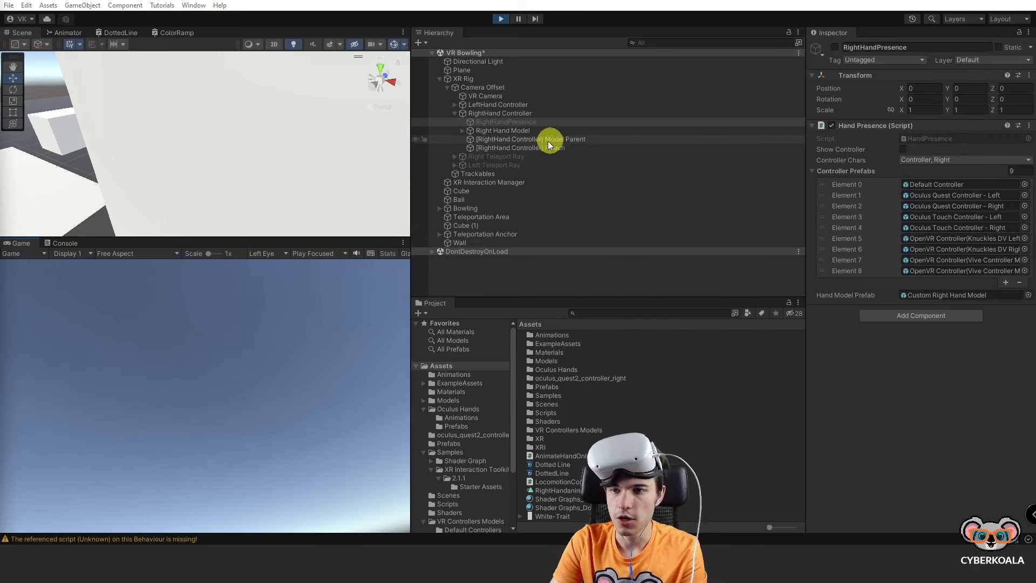
{"action": "left_click", "coordinate": [523, 131]}
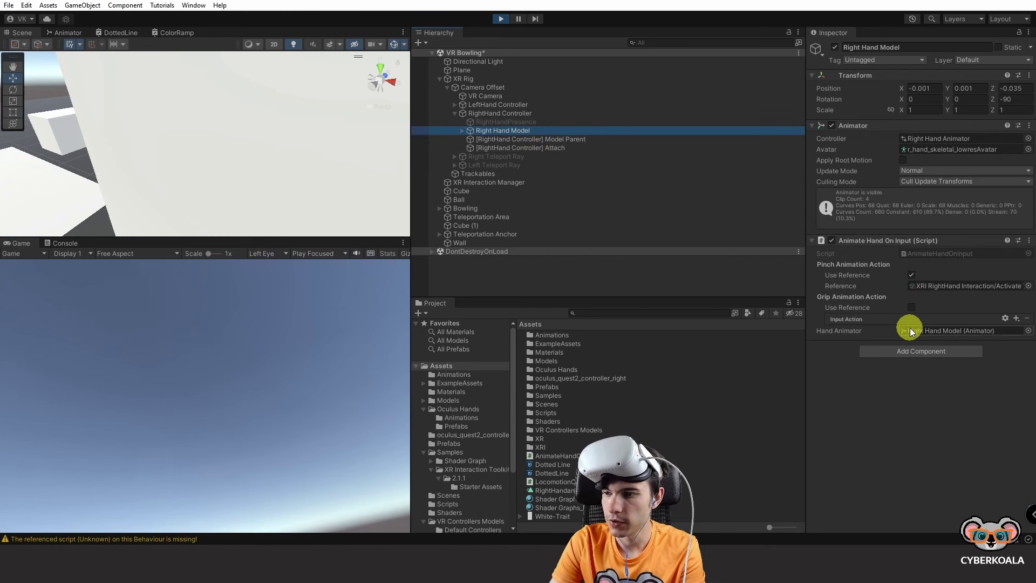
{"action": "left_click", "coordinate": [502, 19]}
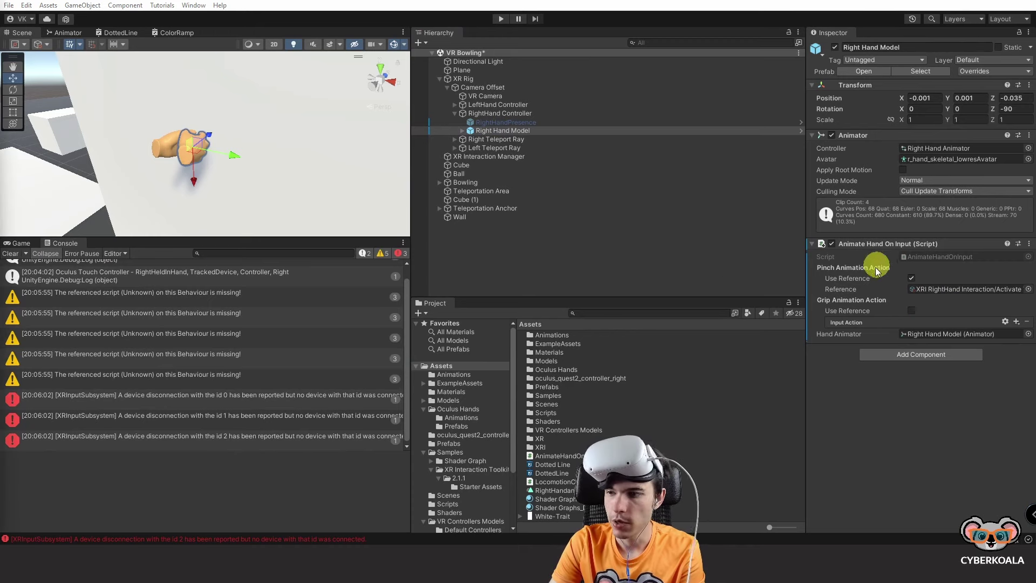
{"action": "left_click", "coordinate": [911, 311]}
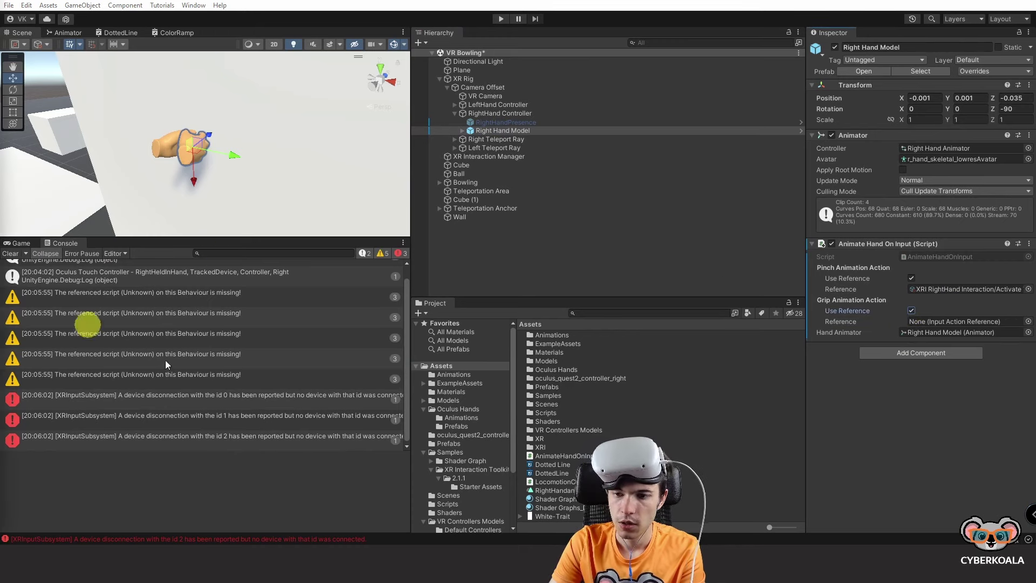
- Assign XRI RightHand Interaction/Select Value from Starter Assets as the Grip Animation Action reference
{"action": "left_click", "coordinate": [484, 486]}
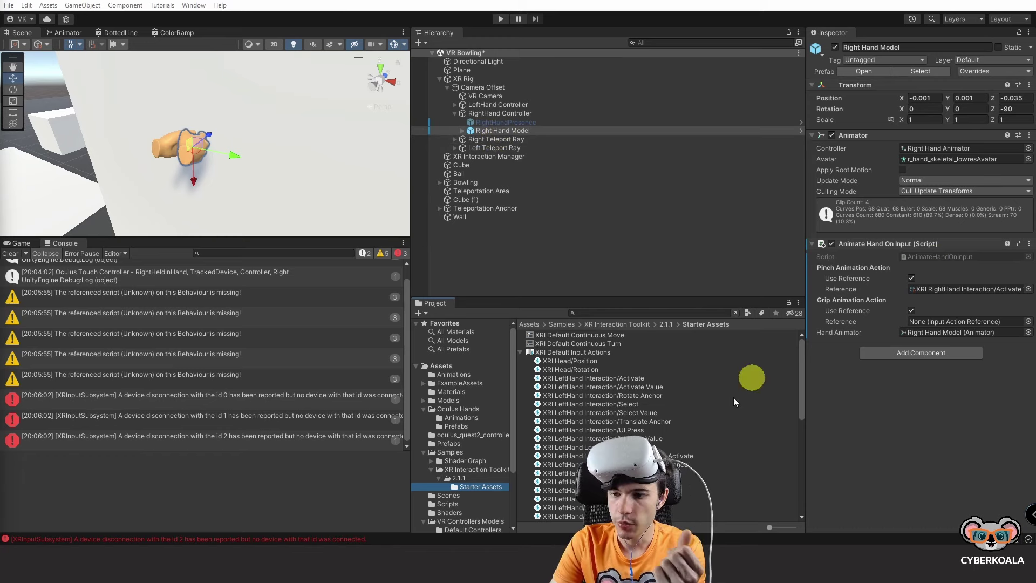
{"action": "scroll", "coordinate": [713, 423], "scroll_direction": "down", "scroll_amount": 2}
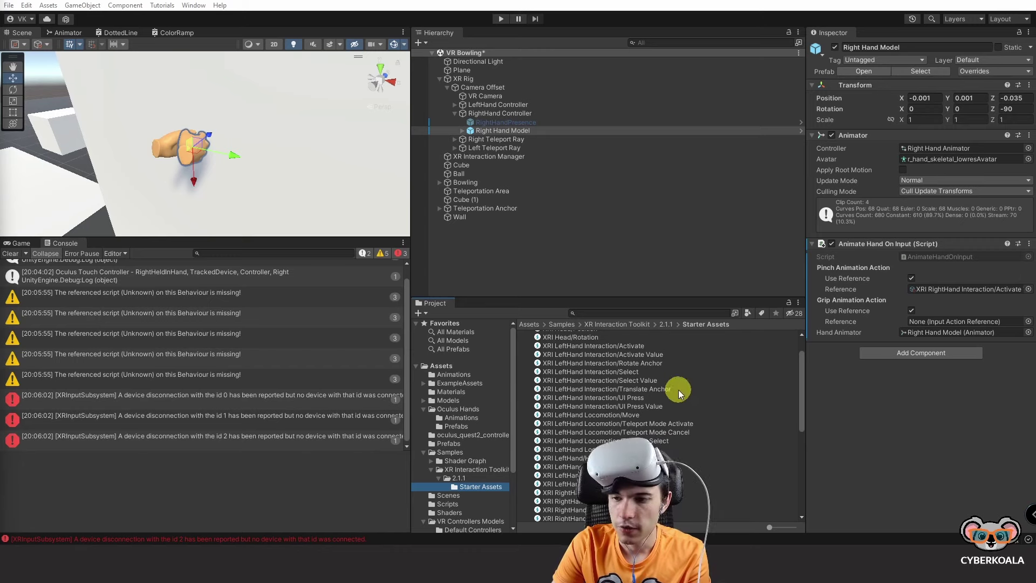
{"action": "scroll", "coordinate": [672, 453], "scroll_direction": "down", "scroll_amount": 3}
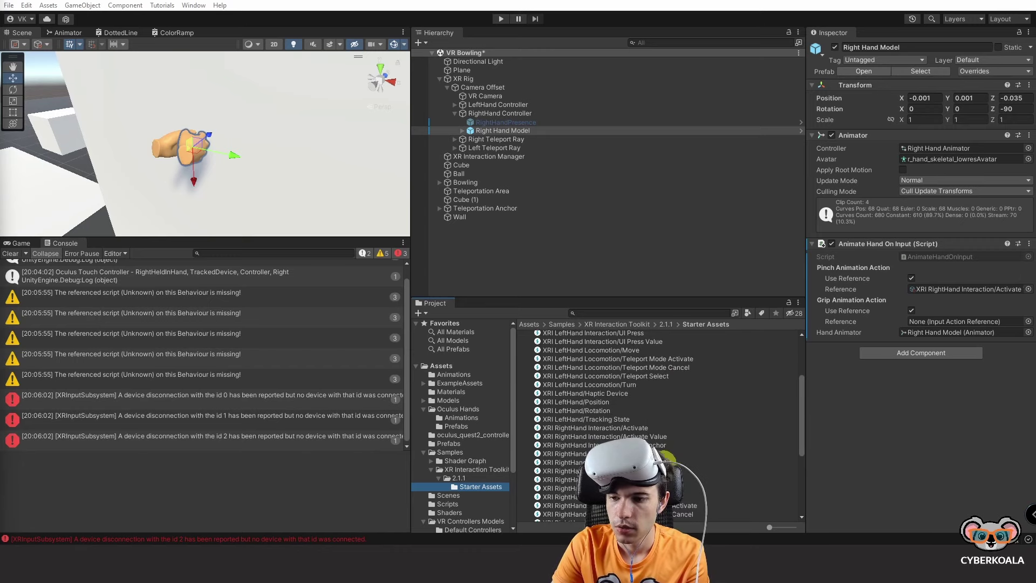
{"action": "scroll", "coordinate": [672, 453], "scroll_direction": "down", "scroll_amount": 3}
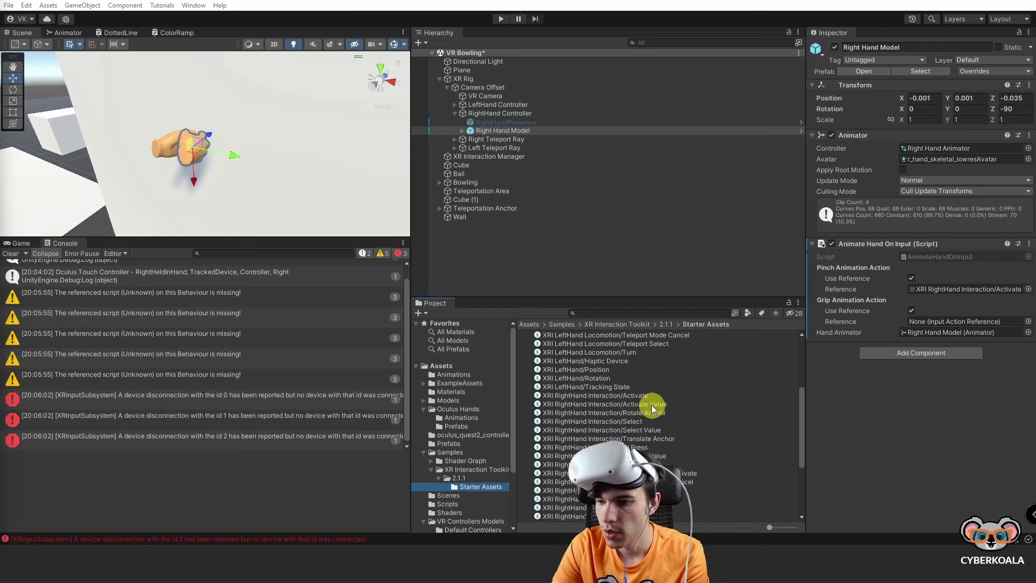
{"action": "left_click", "coordinate": [629, 431]}
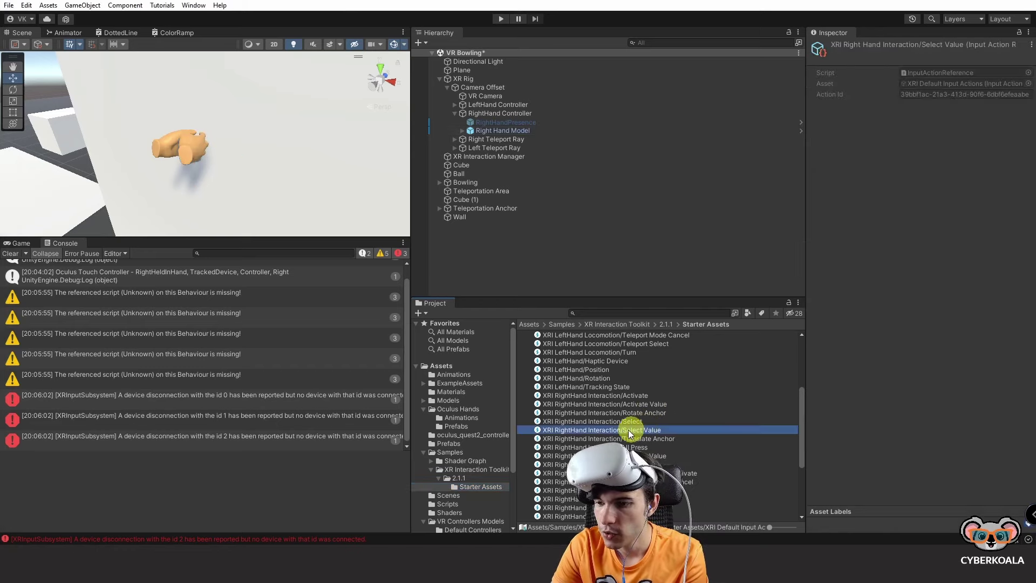
{"action": "left_click", "coordinate": [502, 131]}
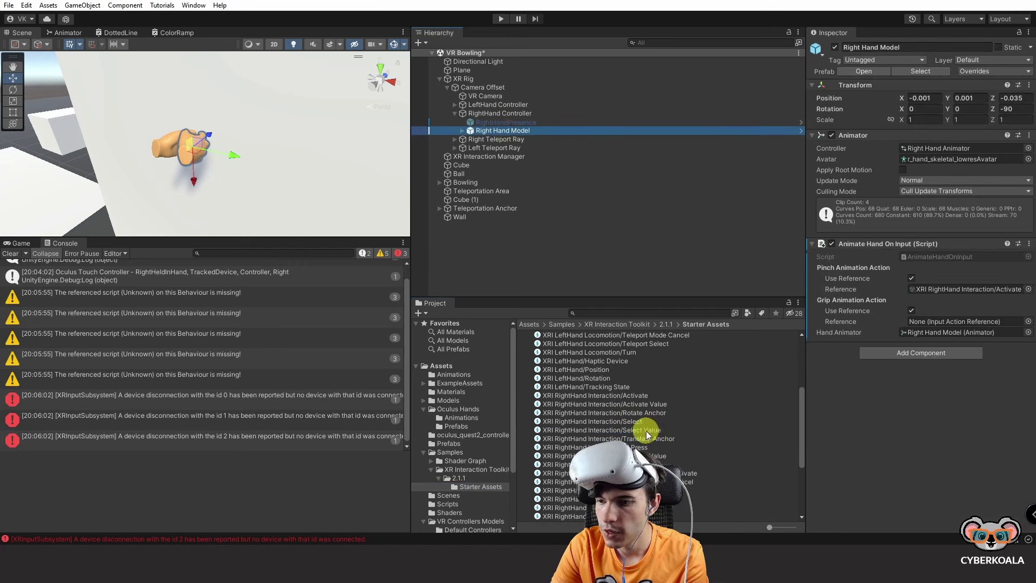
{"action": "left_click_drag", "start_coordinate": [646, 430], "coordinate": [924, 323]}
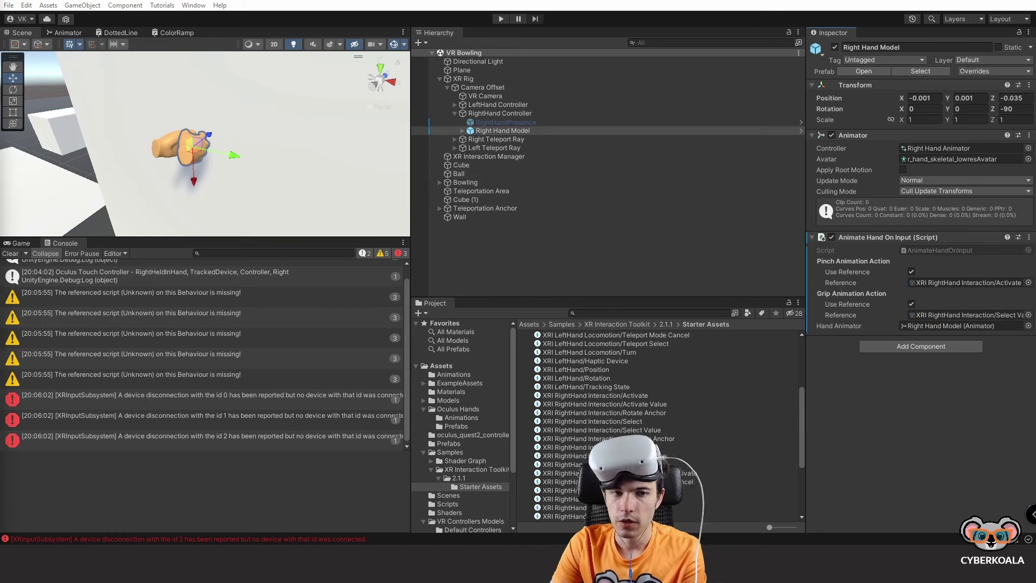
- Test the hand animation in play mode, stop it, clear the Console, and enlarge the Scene view
{"action": "left_click", "coordinate": [499, 19]}
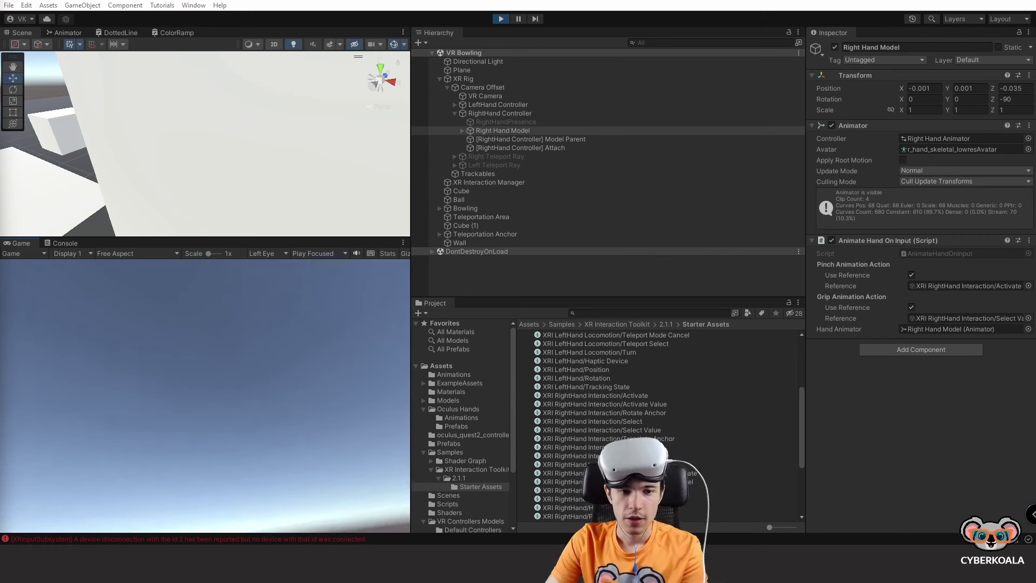
{"action": "left_click", "coordinate": [500, 21]}
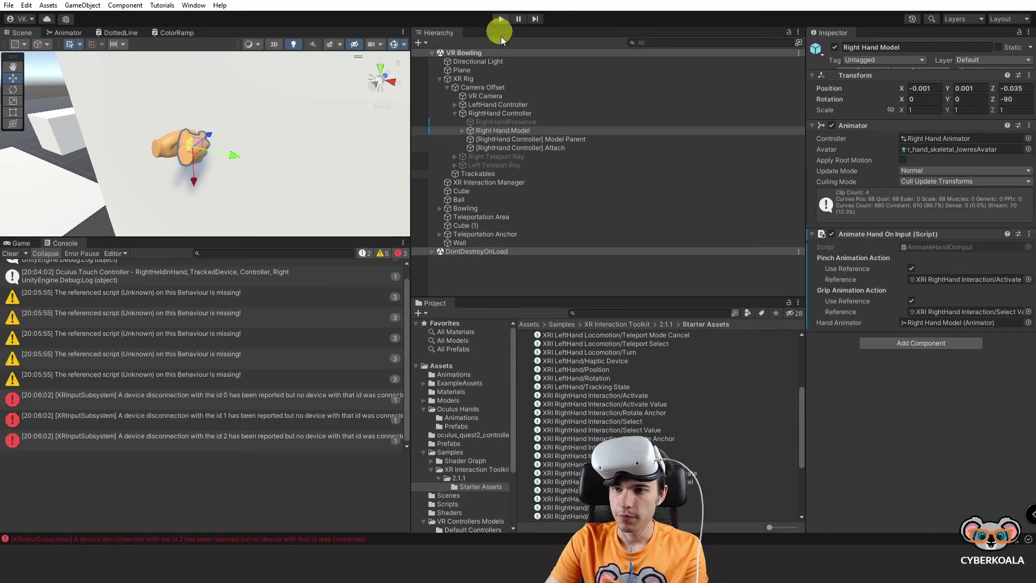
{"action": "left_click", "coordinate": [12, 254]}
{"action": "left_click_drag", "start_coordinate": [256, 239], "coordinate": [258, 336]}
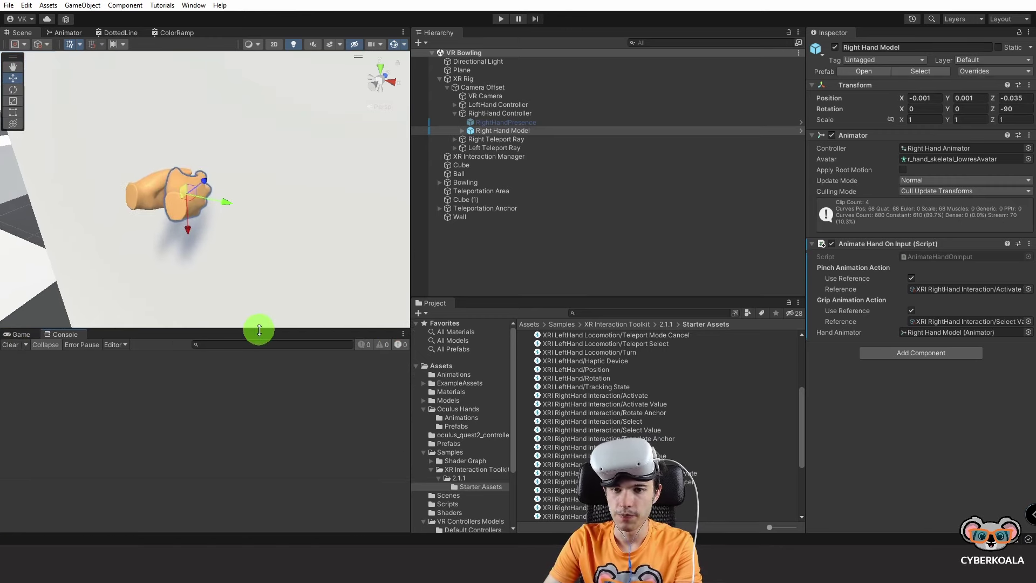
{"action": "left_click_drag", "start_coordinate": [411, 283], "coordinate": [451, 285]}
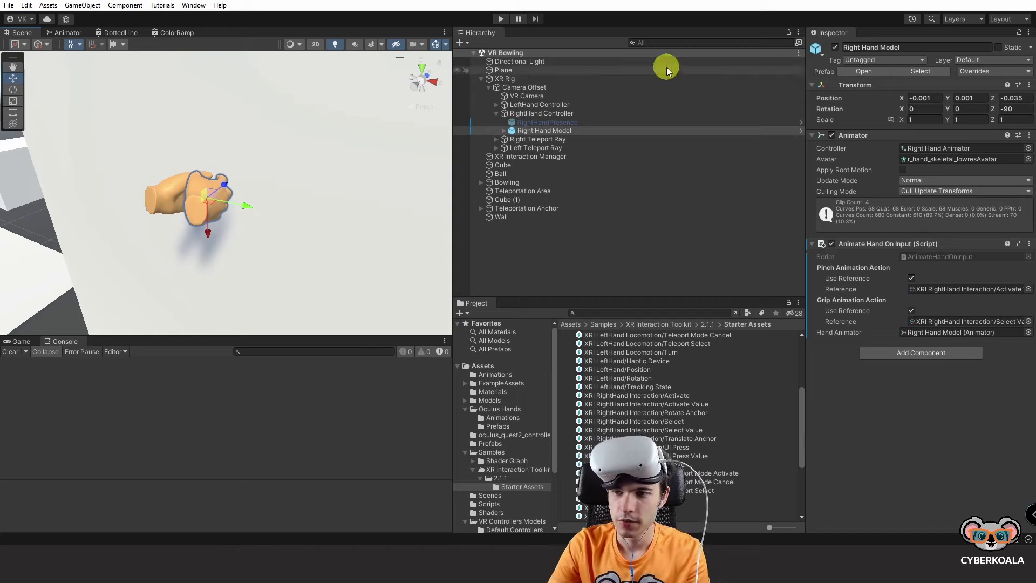
- Add Animate Hand On Input to the Left Hand Model and tick Use Reference for pinch and grip
{"action": "left_click", "coordinate": [495, 105]}
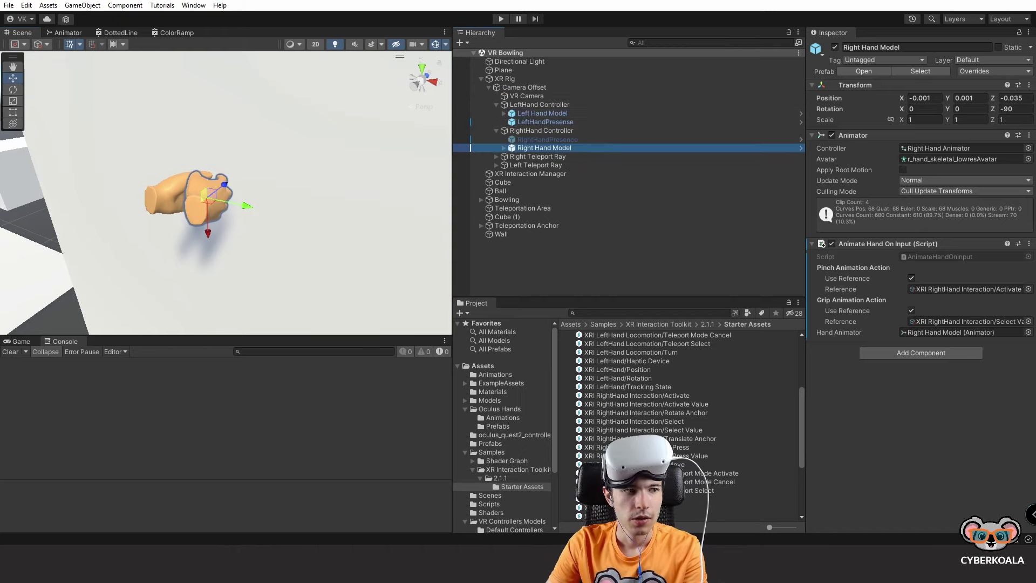
{"action": "left_click", "coordinate": [532, 115]}
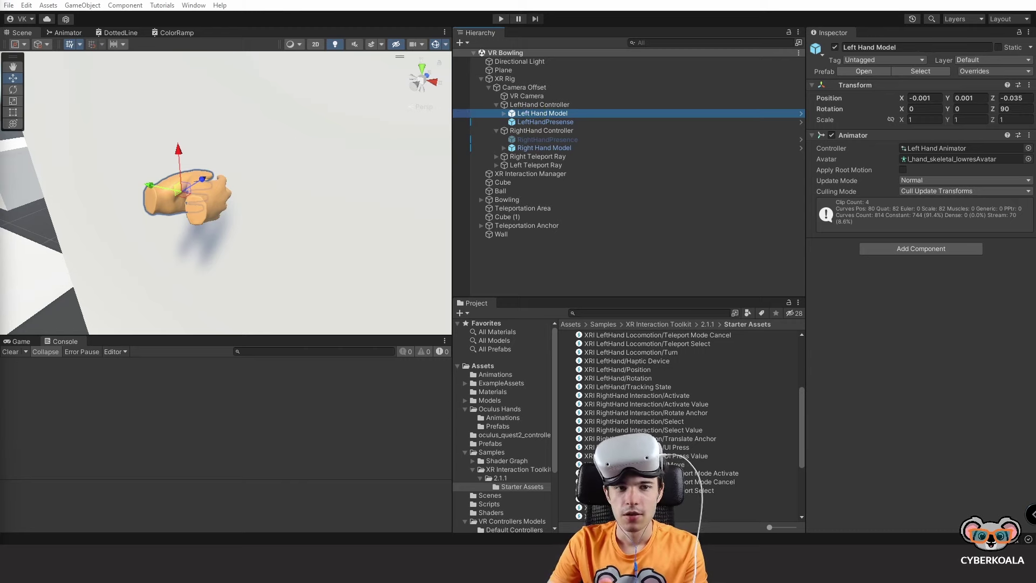
{"action": "left_click", "coordinate": [542, 104]}
{"action": "left_click", "coordinate": [538, 114]}
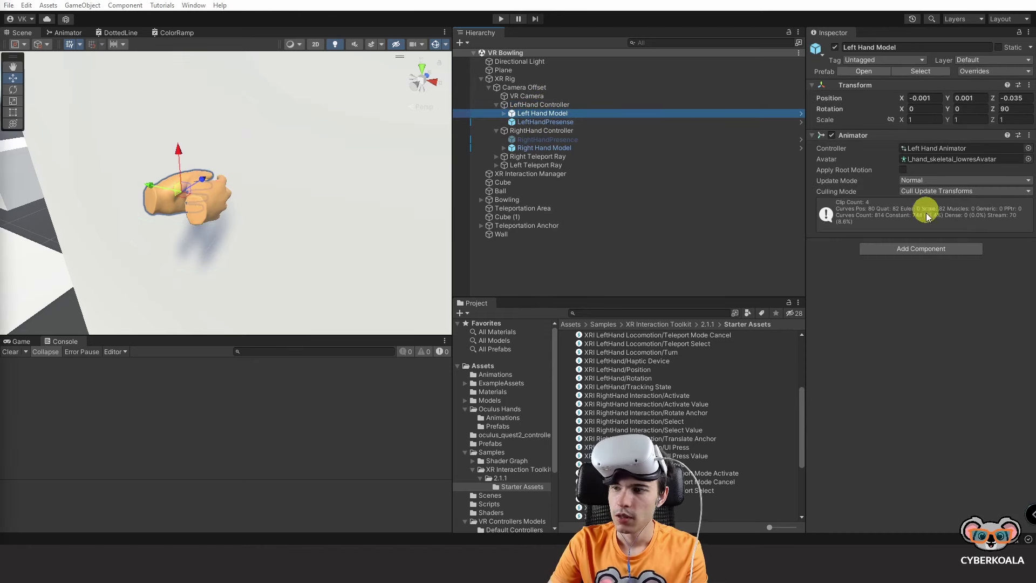
{"action": "left_click", "coordinate": [917, 249]}
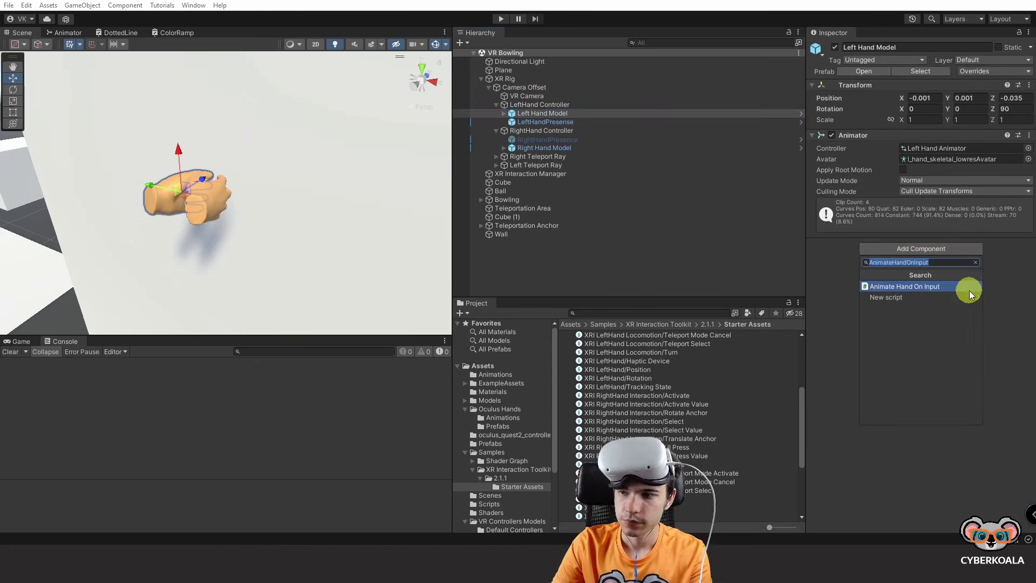
{"action": "left_click", "coordinate": [923, 287]}
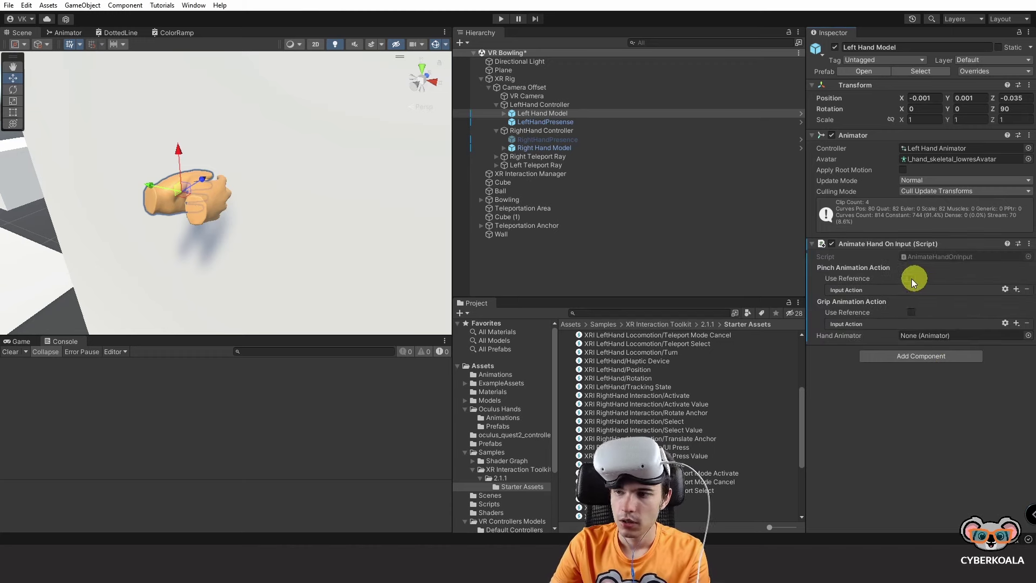
{"action": "left_click", "coordinate": [911, 278]}
{"action": "left_click", "coordinate": [911, 312]}
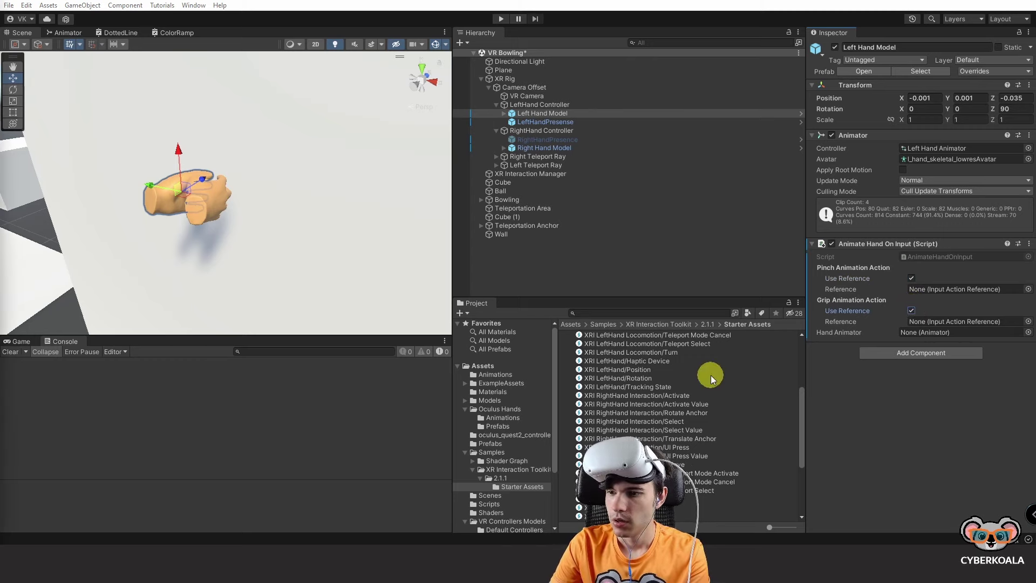
{"action": "scroll", "coordinate": [756, 362], "scroll_direction": "up", "scroll_amount": 5}
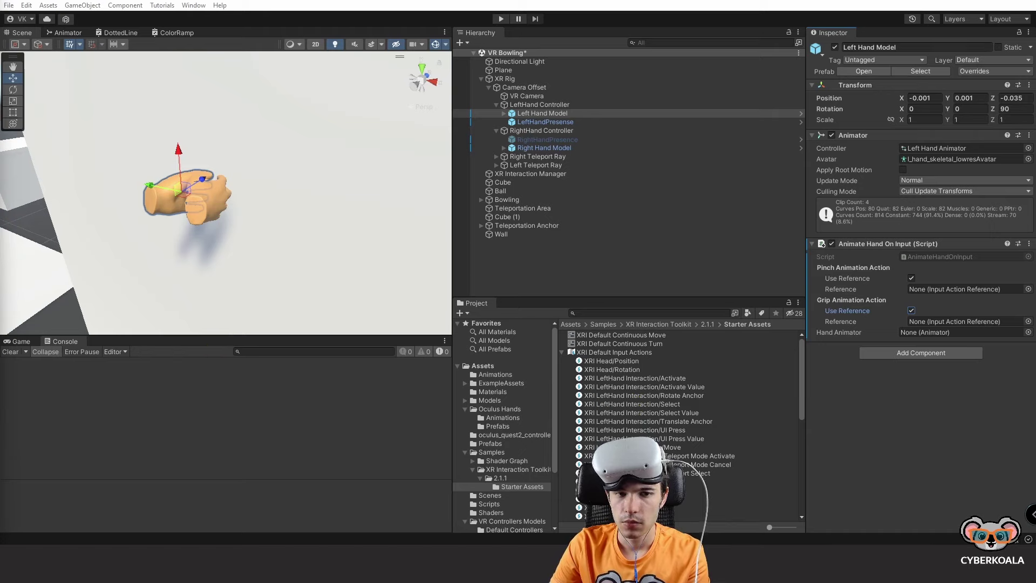
- Assign XRI LeftHand Activate to pinch, Select Value to grip, and the left Animator to Hand Animator
{"action": "mouse_move", "coordinate": [679, 387]}
{"action": "left_mouse_down"}
{"action": "mouse_move", "coordinate": [817, 351]}
{"action": "mouse_move", "coordinate": [940, 290]}
{"action": "left_mouse_up"}
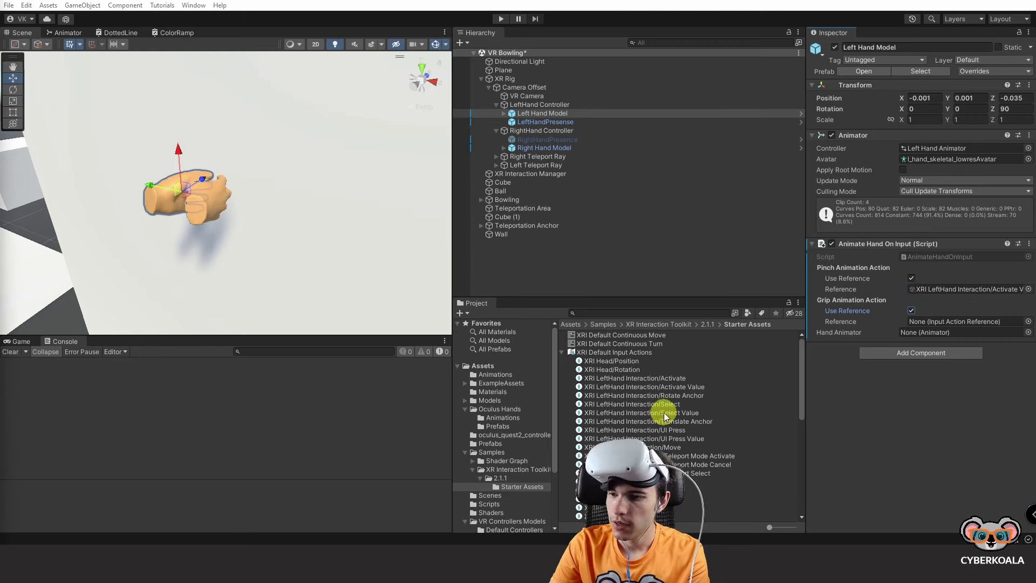
{"action": "left_click_drag", "start_coordinate": [664, 412], "coordinate": [954, 322]}
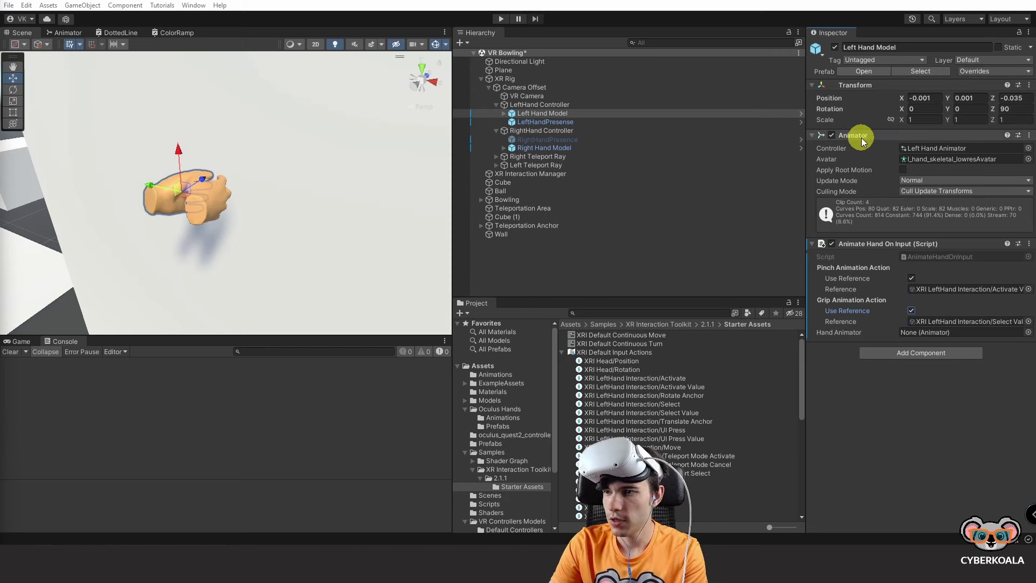
{"action": "left_click_drag", "start_coordinate": [857, 137], "coordinate": [916, 333]}
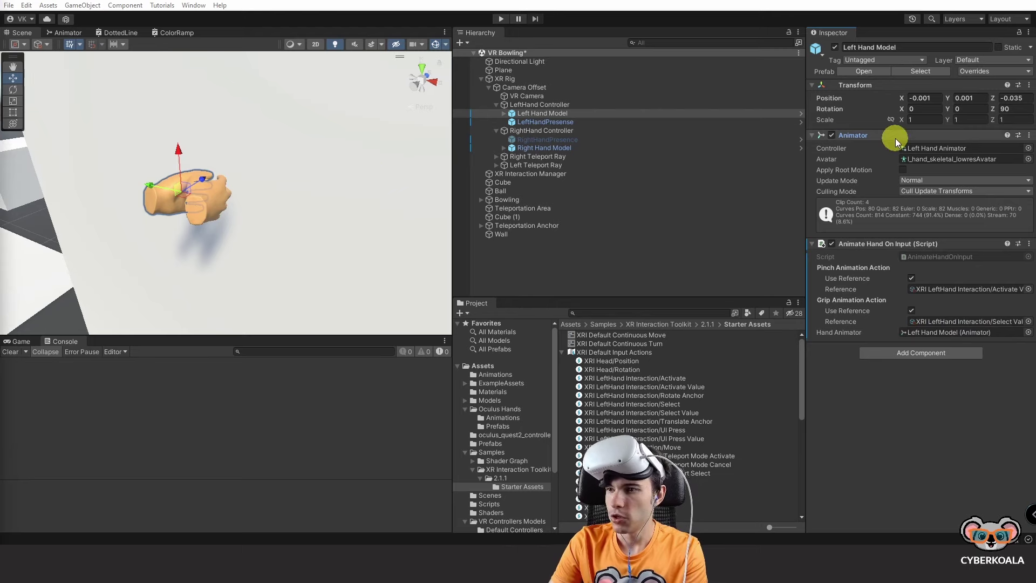
- Disable the LeftHandPresense object and enter play mode to test both hands
{"action": "left_click", "coordinate": [549, 122]}
{"action": "left_click", "coordinate": [835, 48]}
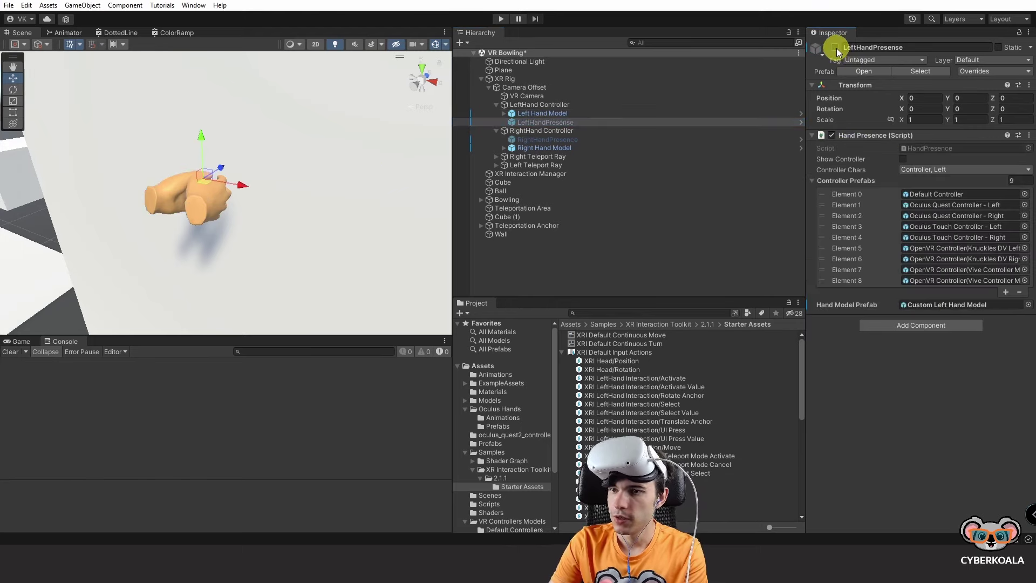
{"action": "left_click", "coordinate": [506, 17]}
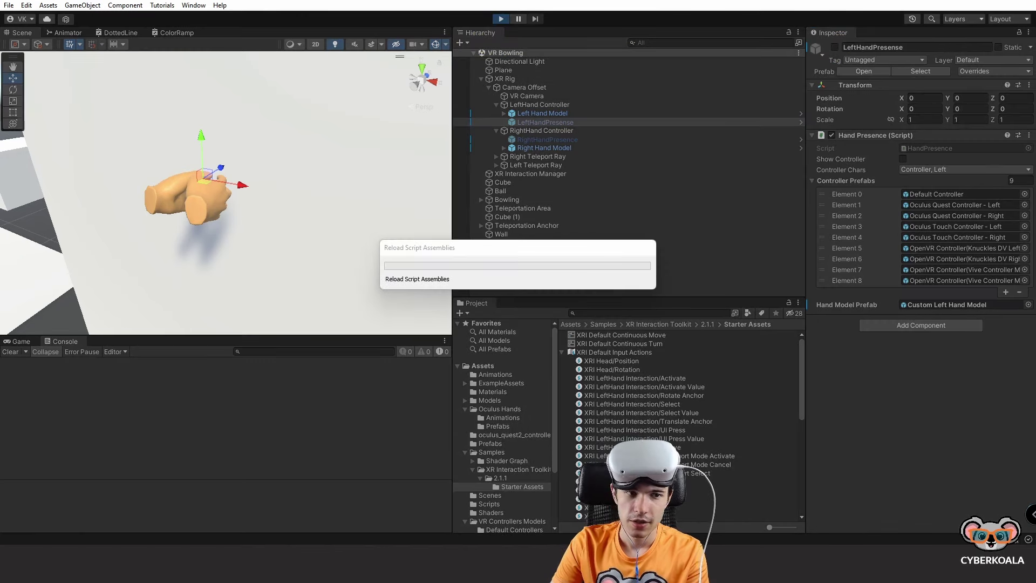